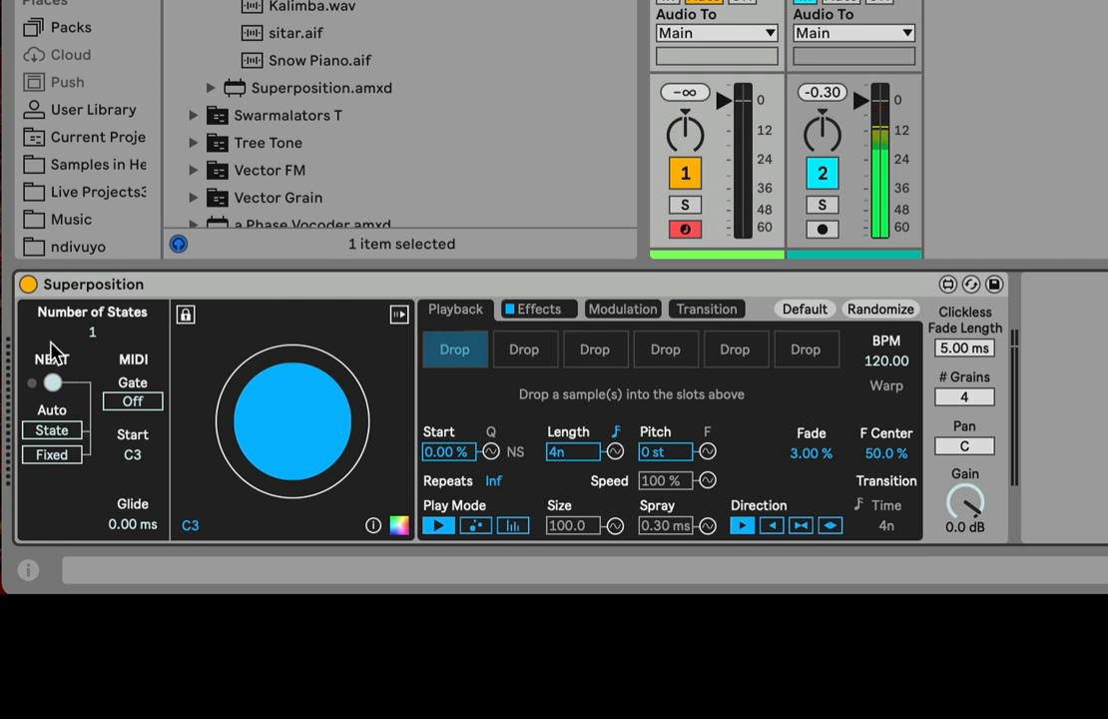
Load Kalimba.wav into the first sample slot and lower track 1's volume to about -10.6 dB
click(87, 331)
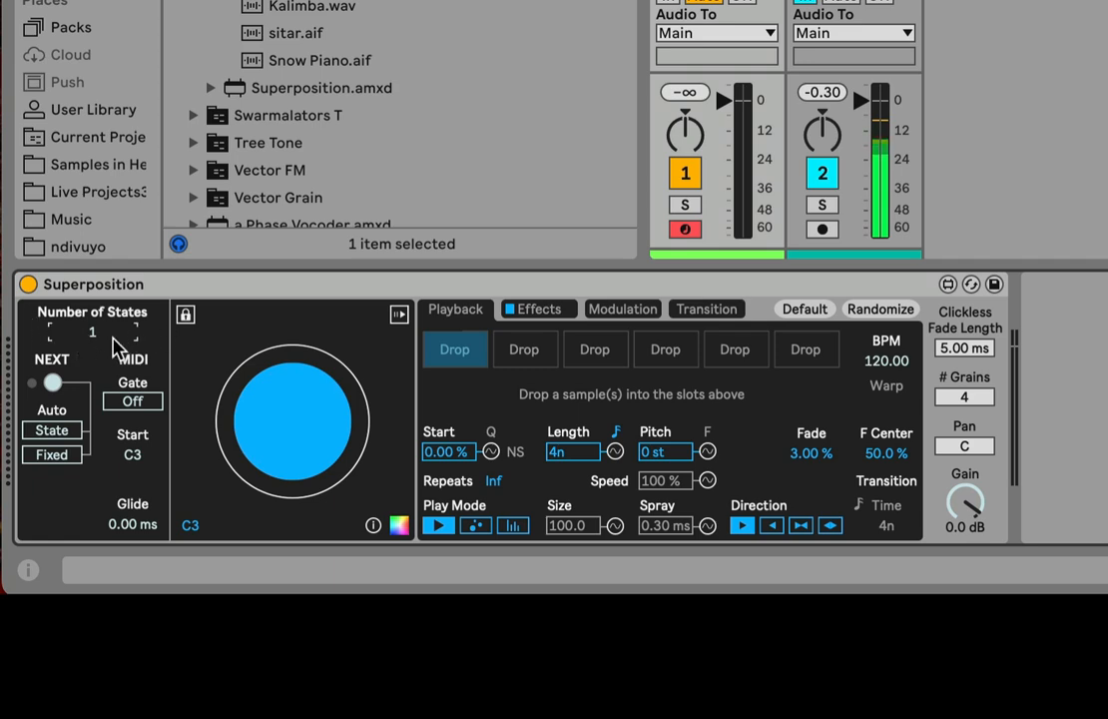
mouse_move(91, 332)
mouse_down()
mouse_move(92, 301)
mouse_move(91, 331)
mouse_up()
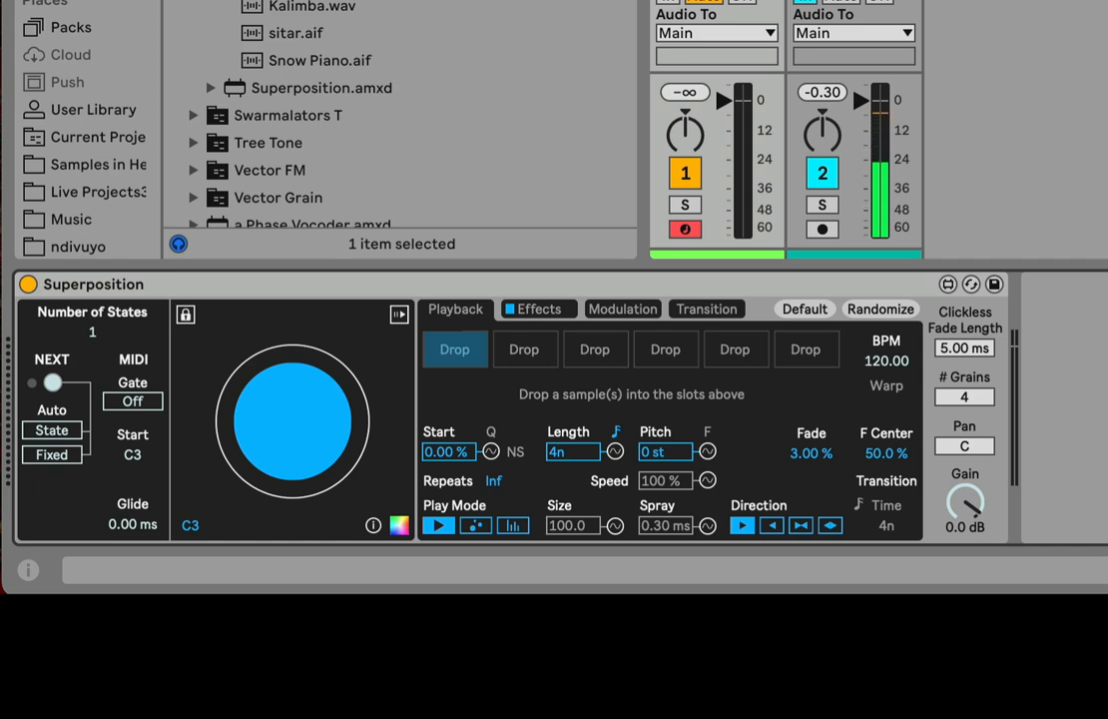
click(311, 3)
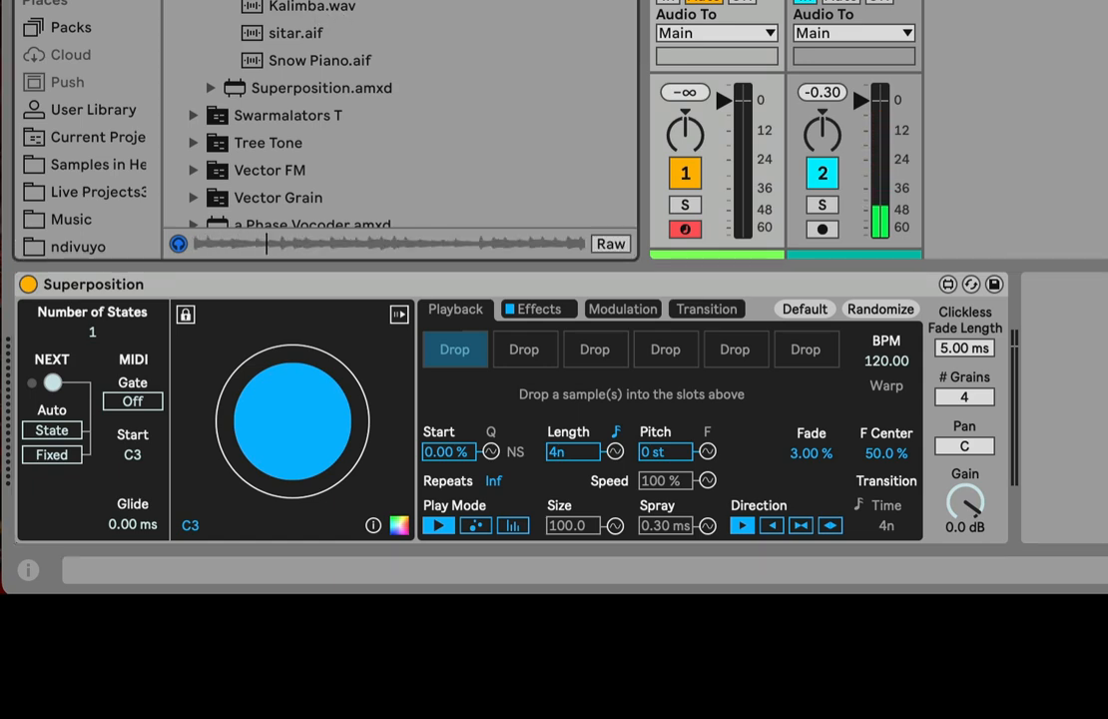
drag(311, 3, 460, 351)
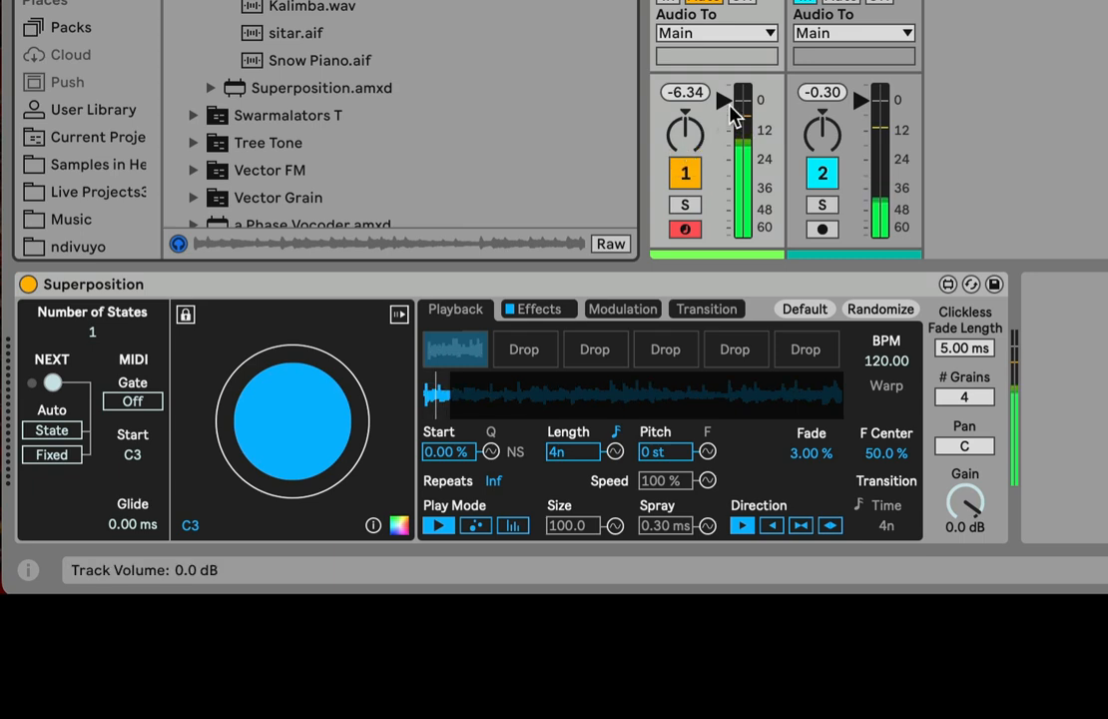
drag(724, 100, 724, 144)
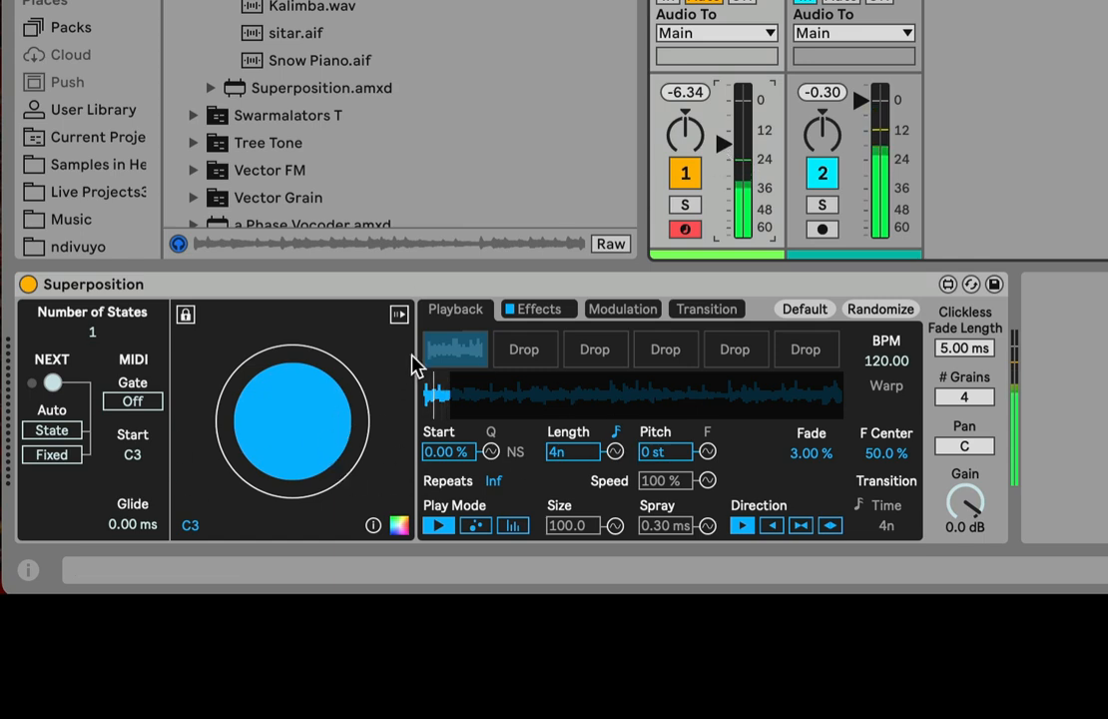
mouse_move(723, 144)
mouse_down()
mouse_move(724, 184)
mouse_move(723, 127)
mouse_up()
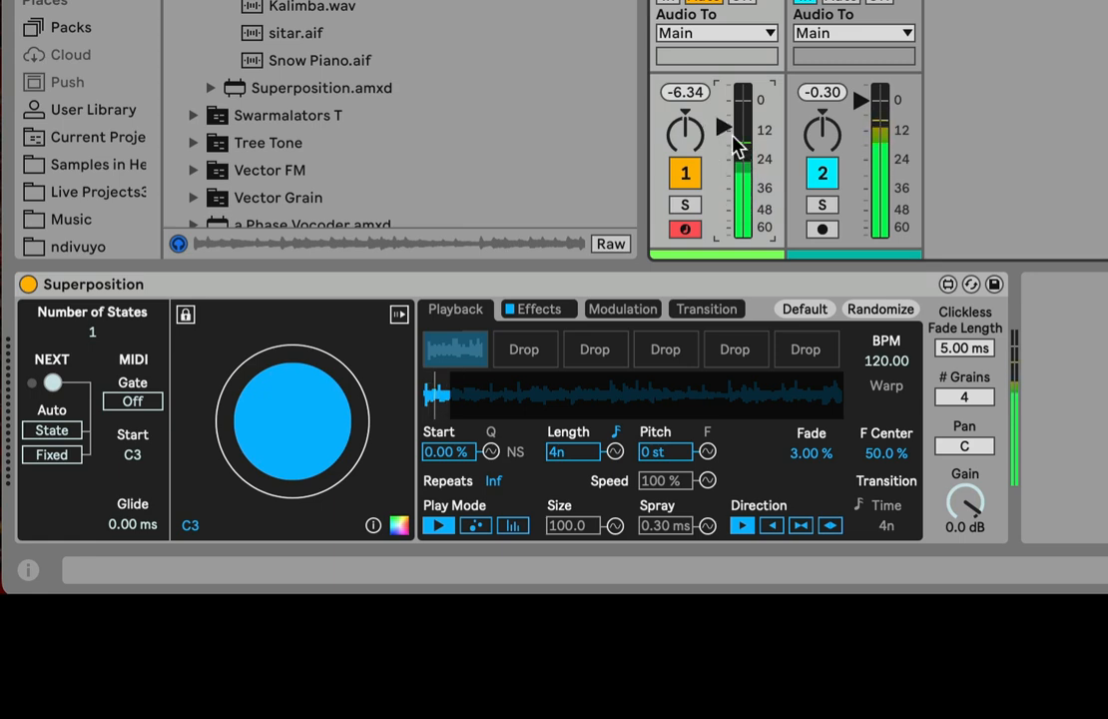
Set the blue state's sample start to 20.5 % and lower track 1's volume
click(452, 455)
mouse_move(451, 455)
mouse_down()
mouse_move(452, 435)
mouse_move(453, 452)
mouse_up()
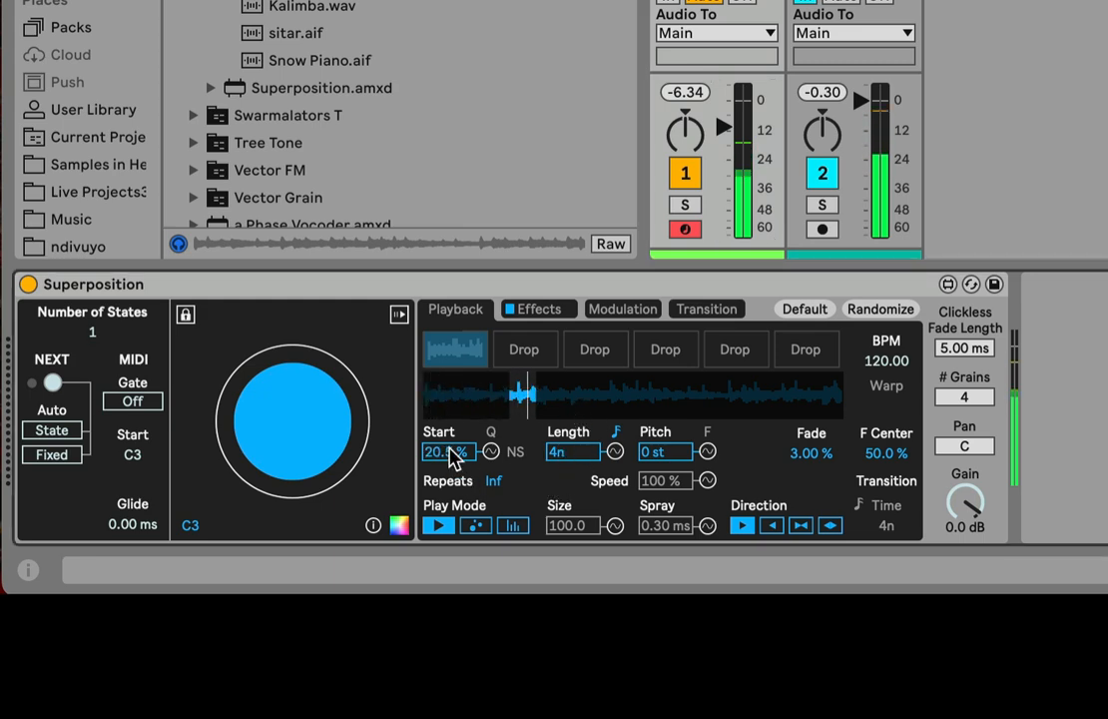
click(715, 166)
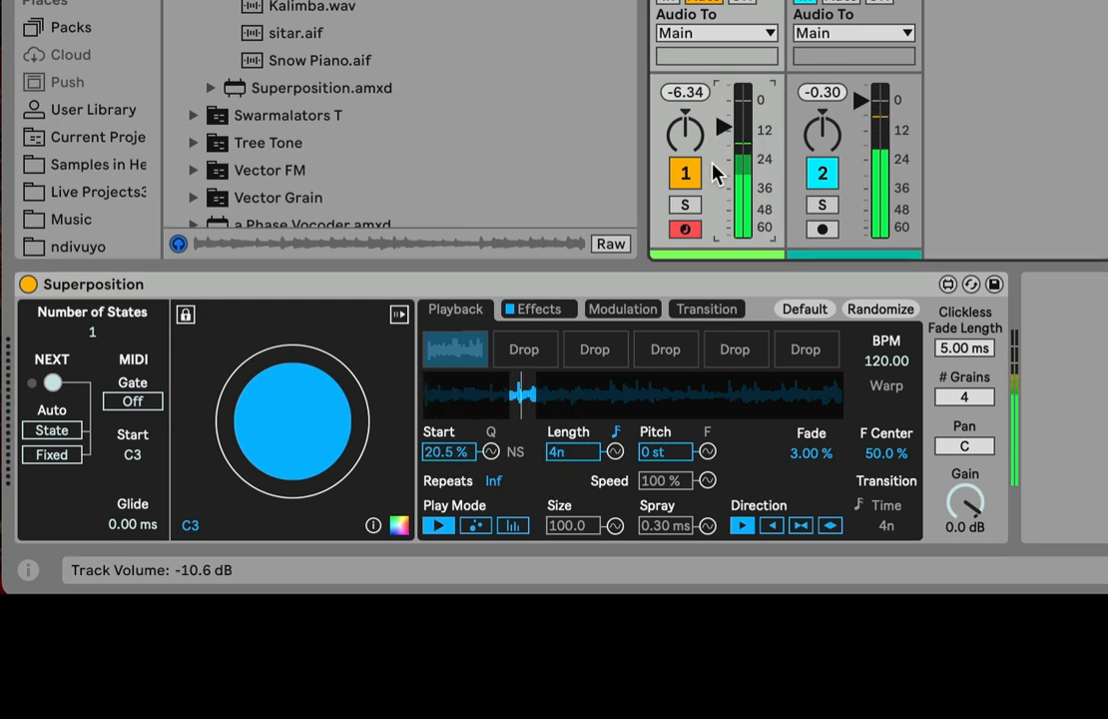
drag(728, 128, 725, 146)
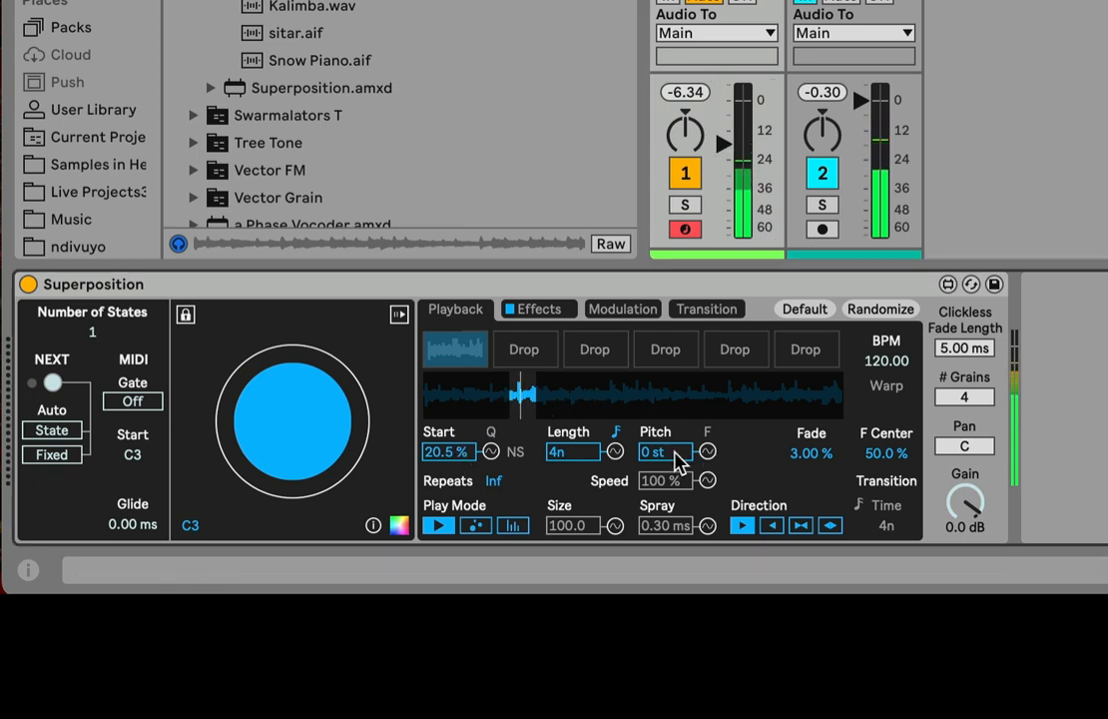
Set the blue state's pitch to -3 st with backward playback direction, and lower track 1's volume further
scroll(677, 461, down, 3)
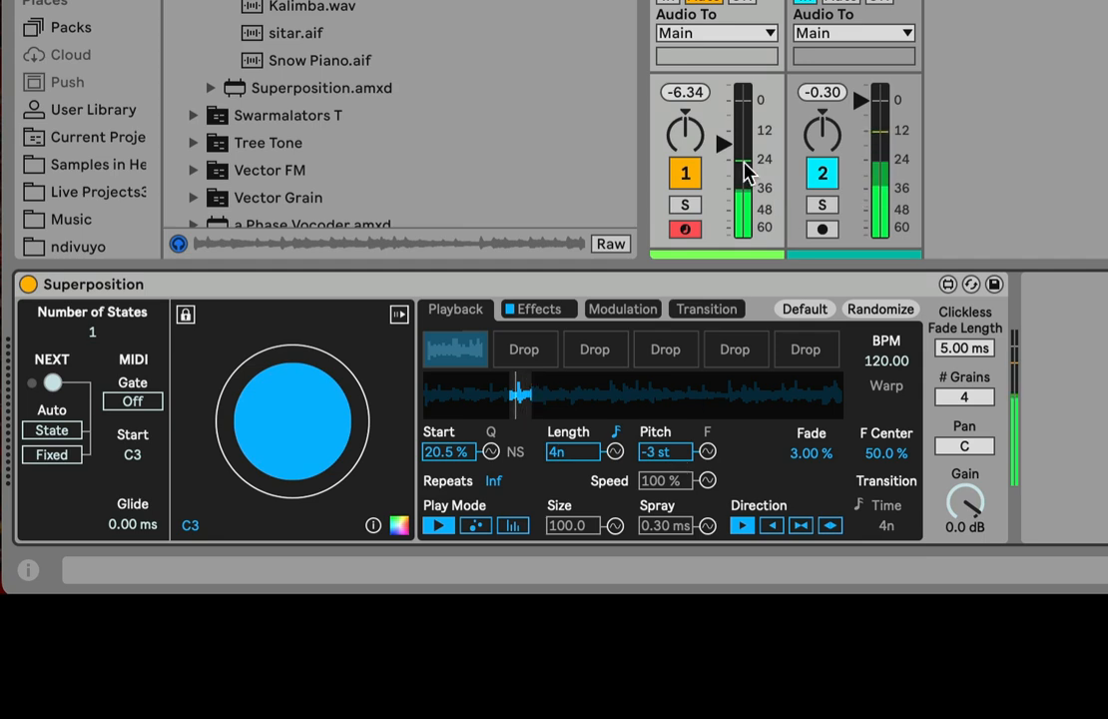
drag(726, 145, 725, 123)
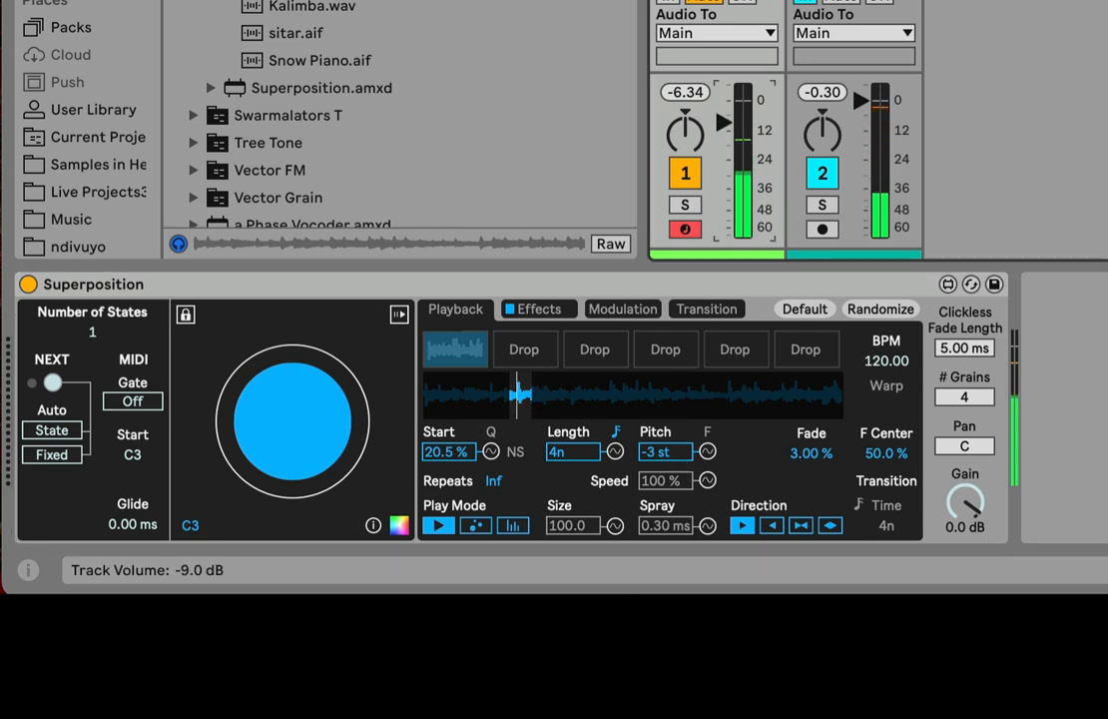
click(773, 525)
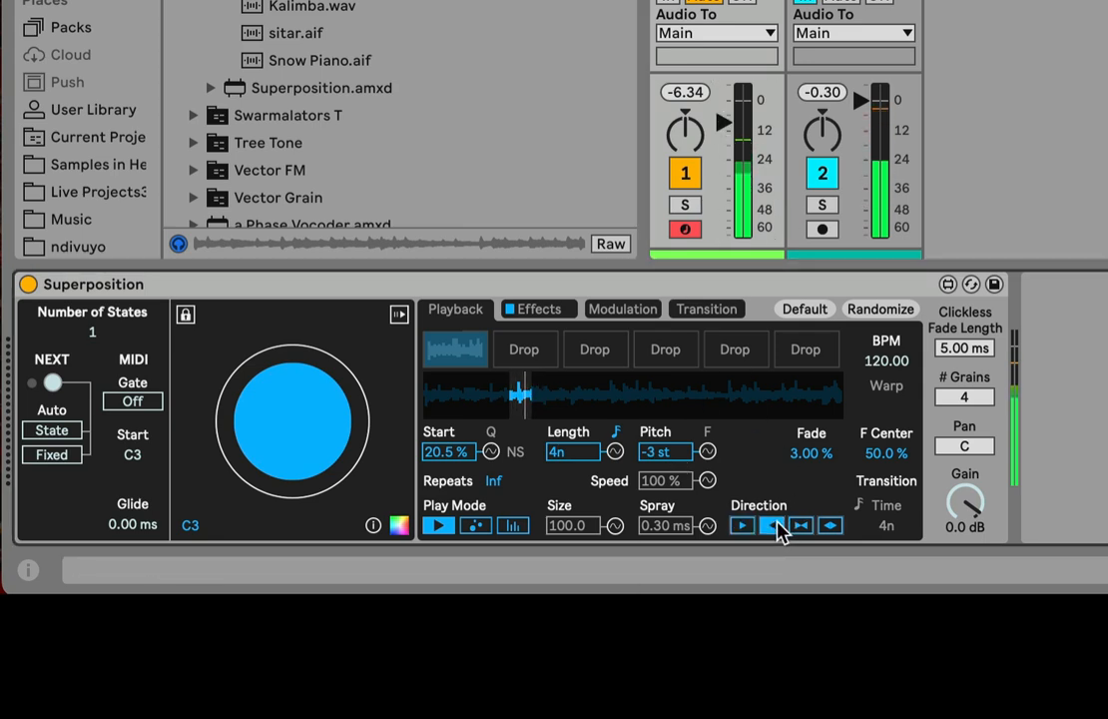
drag(726, 122, 726, 174)
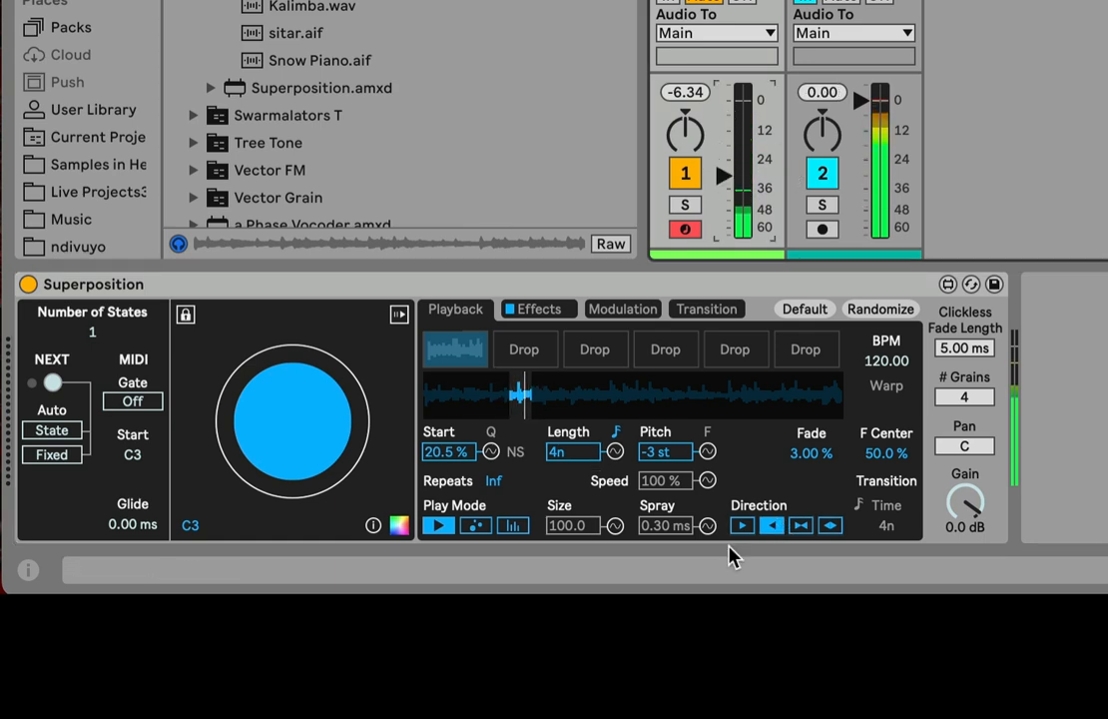
Increase the number of states to 2 and audition the purple and blue states while raising track 1's volume
click(120, 340)
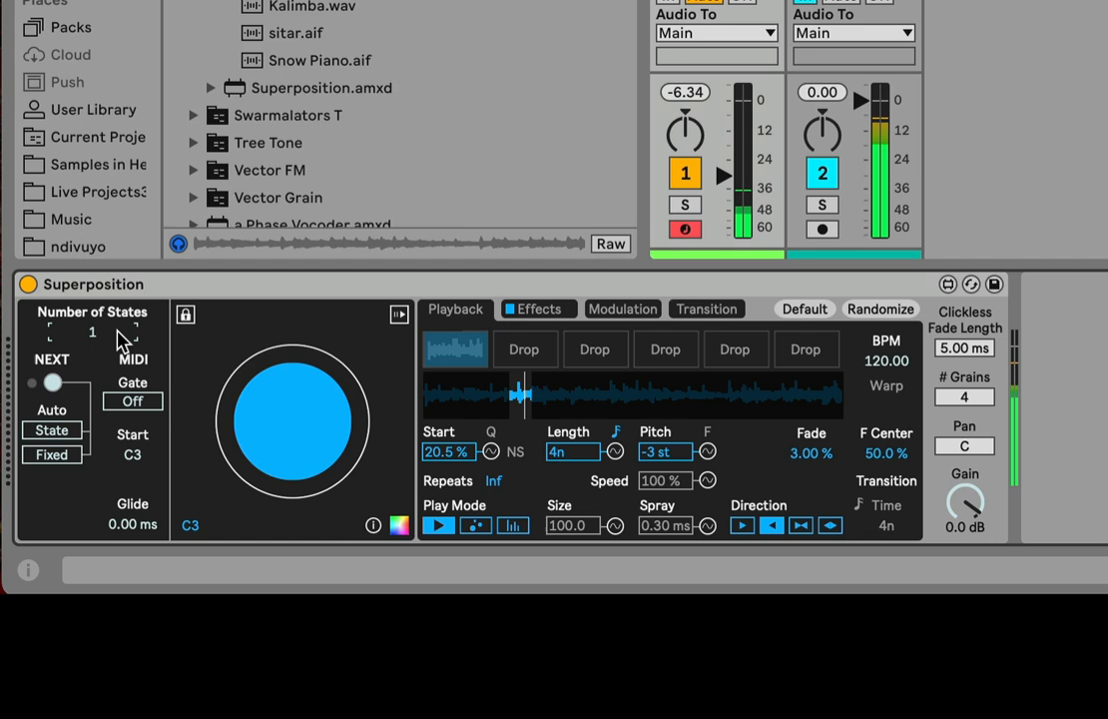
key(Up)
click(304, 464)
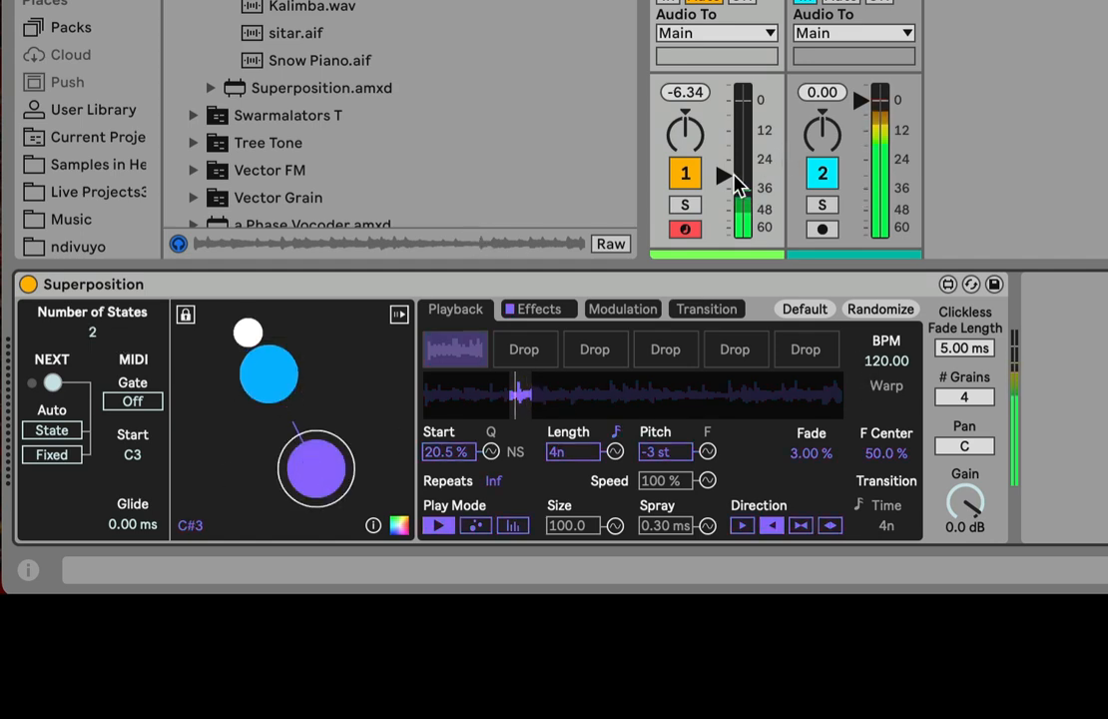
click(724, 175)
drag(724, 175, 724, 154)
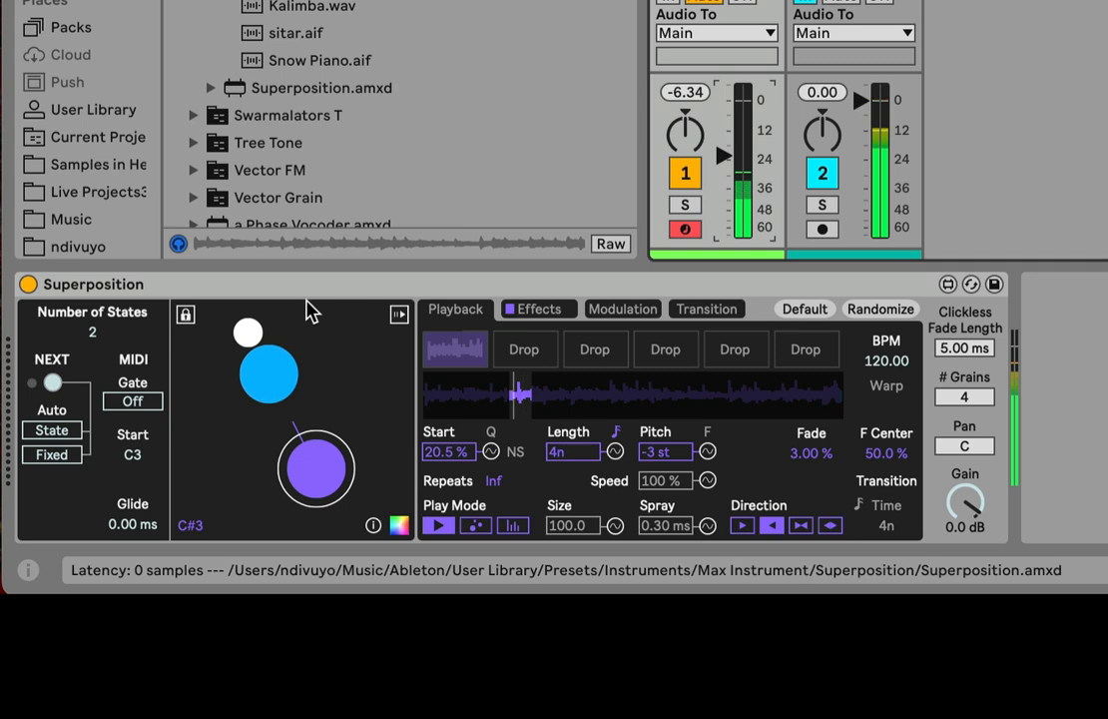
click(261, 376)
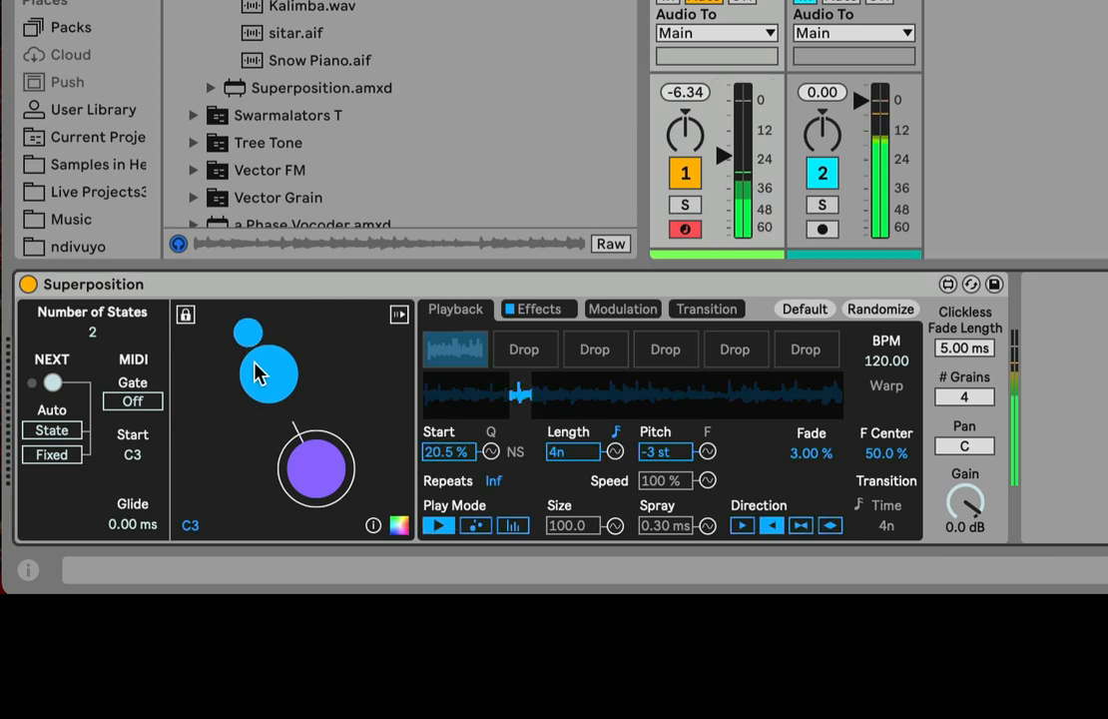
mouse_move(739, 133)
mouse_down()
mouse_move(741, 110)
mouse_move(727, 143)
mouse_up()
Give the purple state a length of 8n, a start of 44.9 % and forward playback direction
click(319, 457)
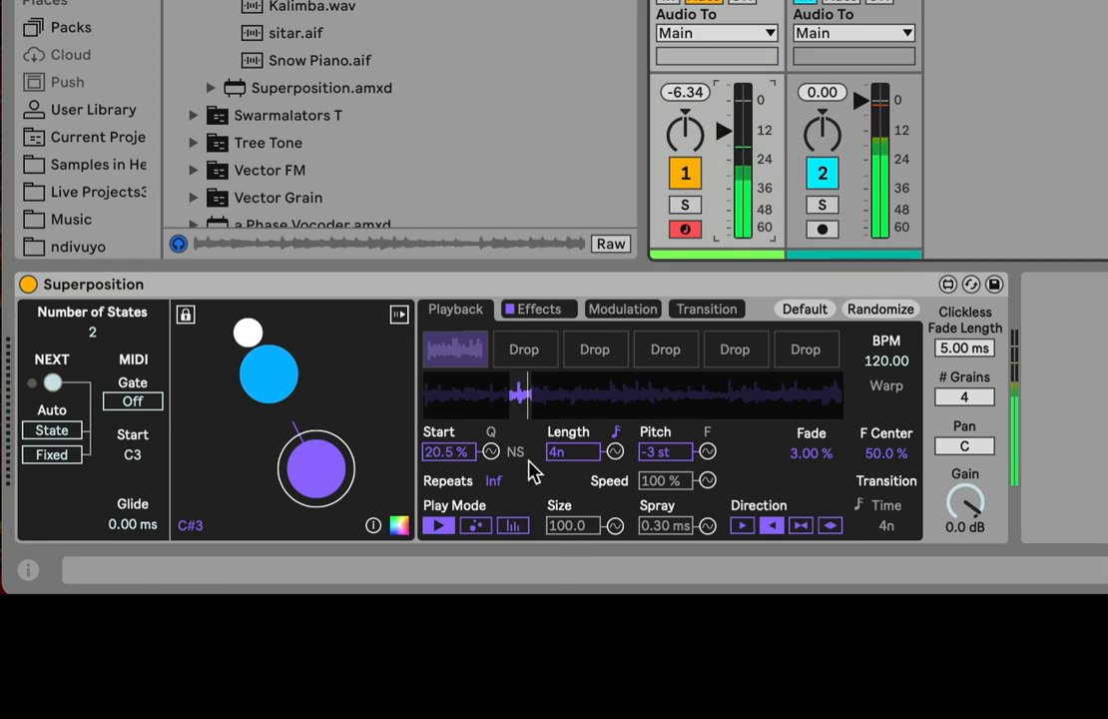
drag(557, 452, 558, 450)
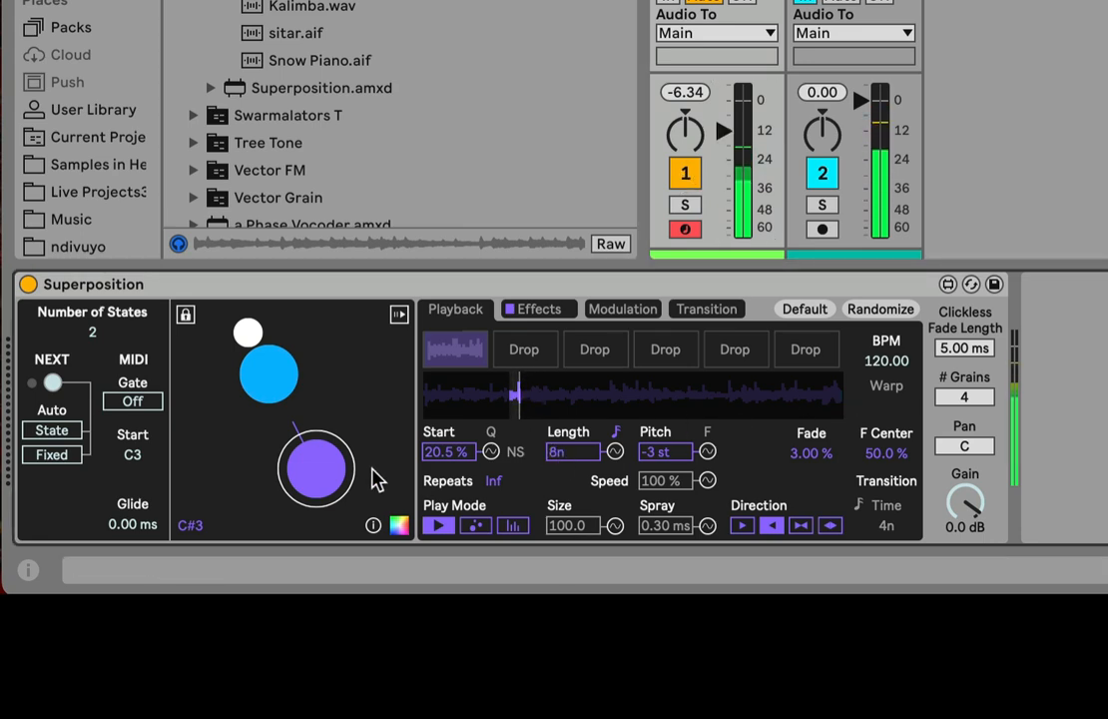
drag(448, 452, 447, 430)
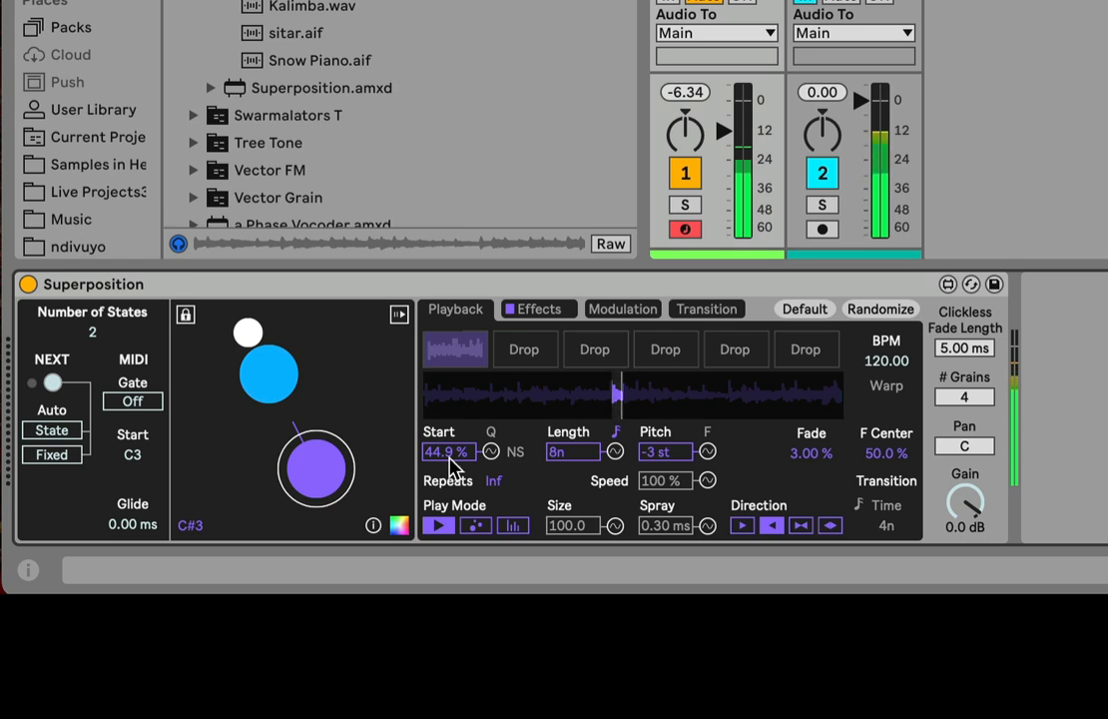
click(740, 525)
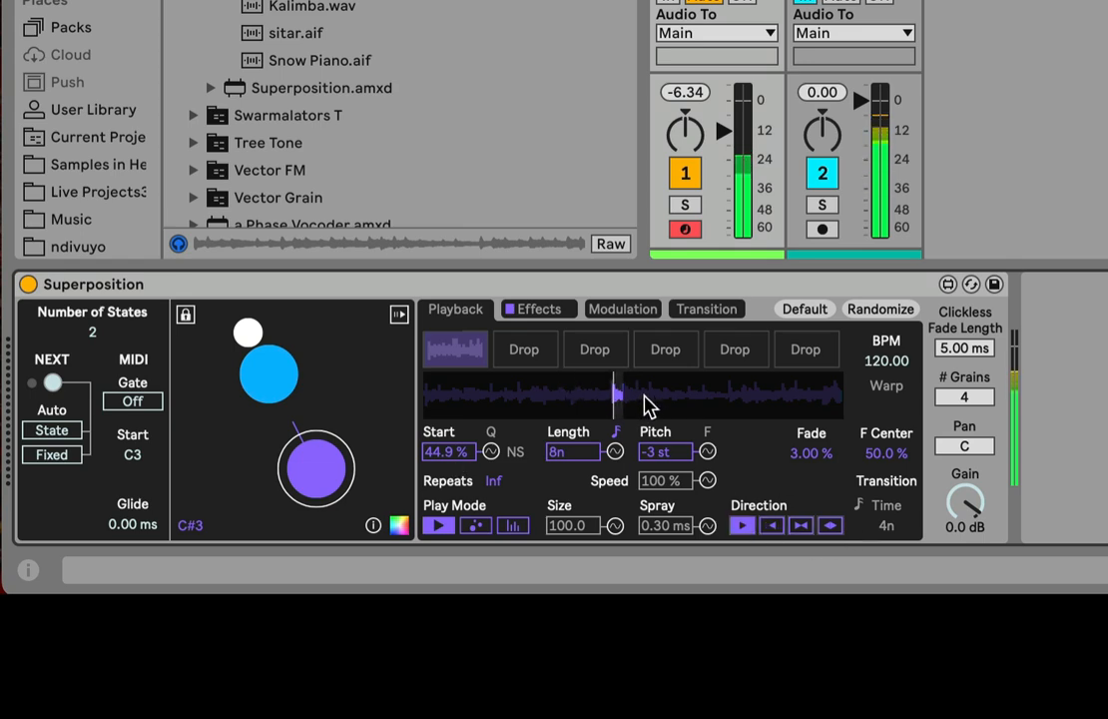
Compare the blue state with the purple state and set track 1's volume to about -11.7 dB
click(283, 389)
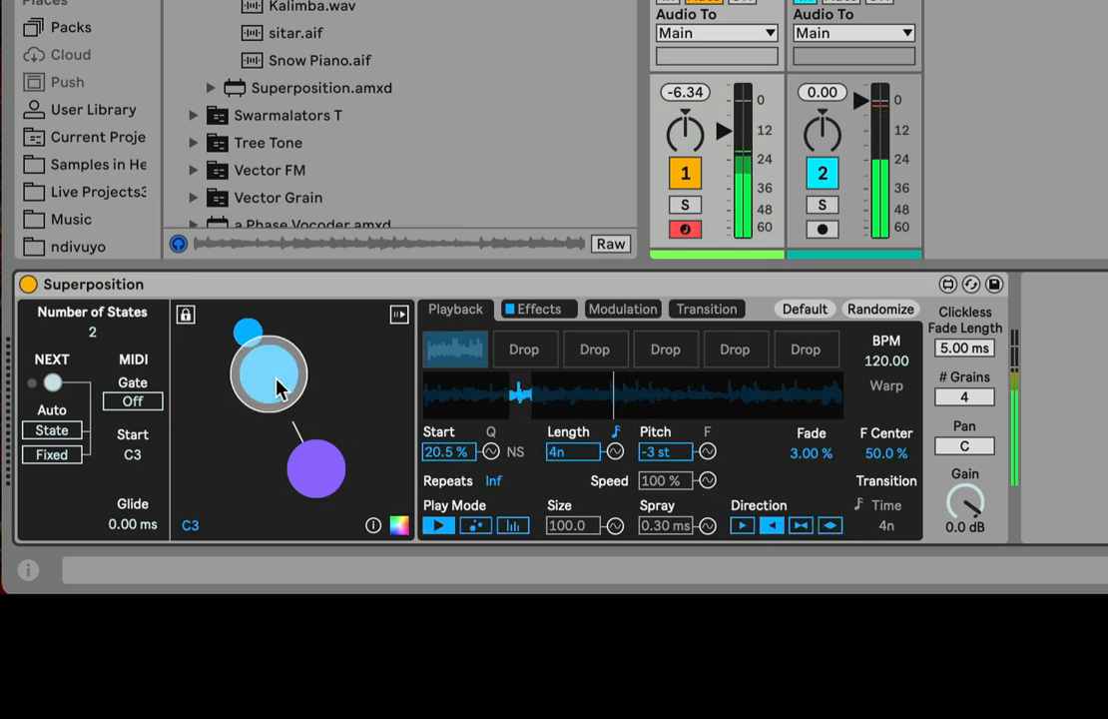
click(323, 474)
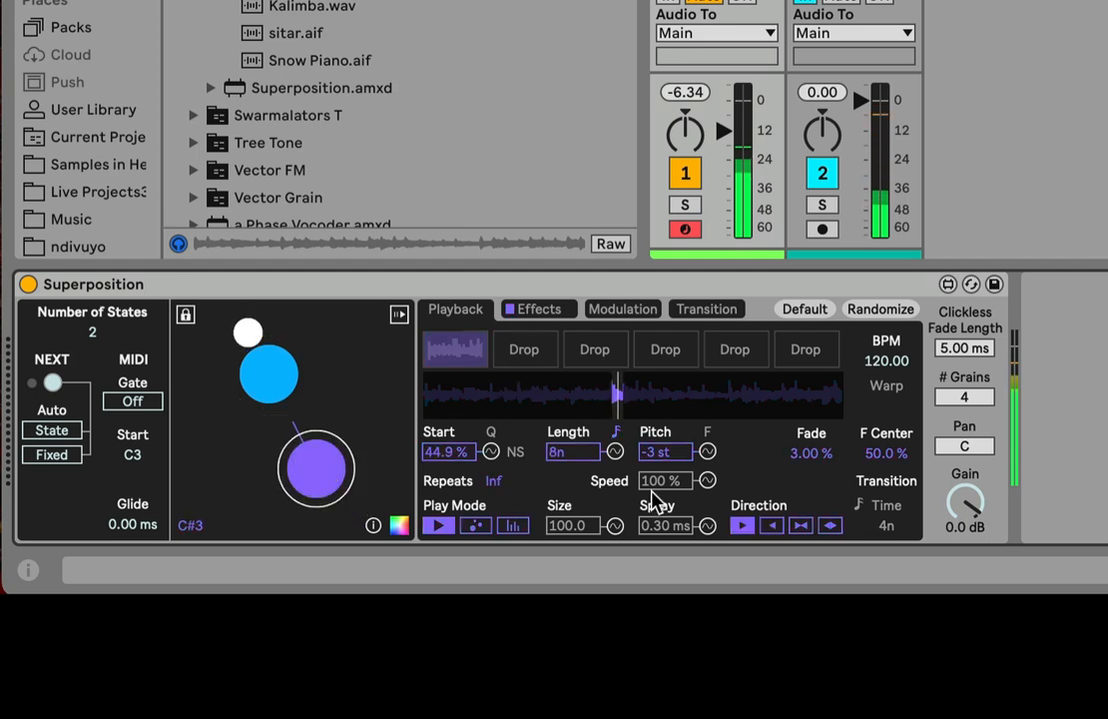
drag(742, 138, 741, 178)
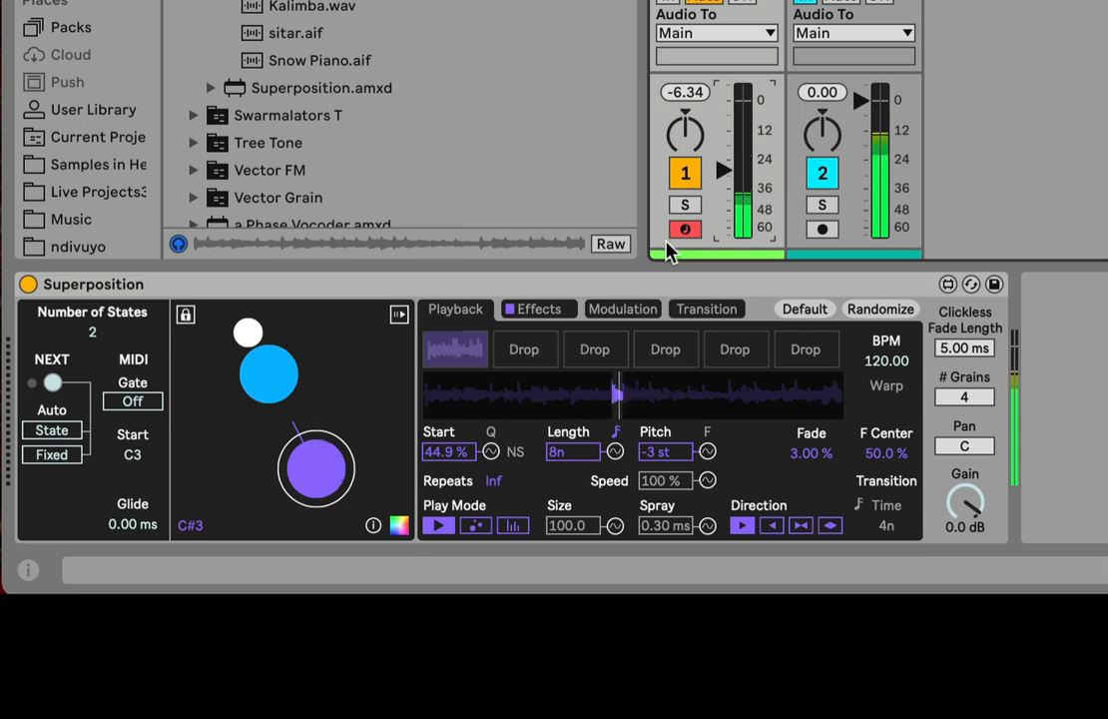
drag(743, 178, 735, 109)
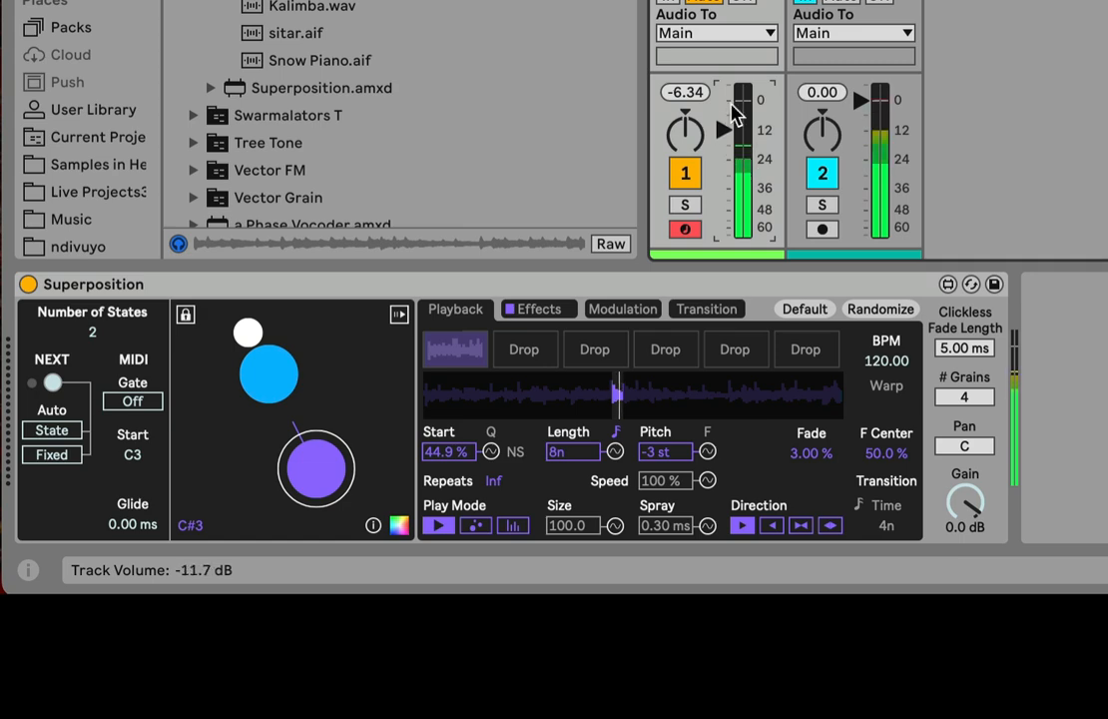
Set the purple state's effect drive to 15.7 % and switch between both states to compare their sound
click(539, 309)
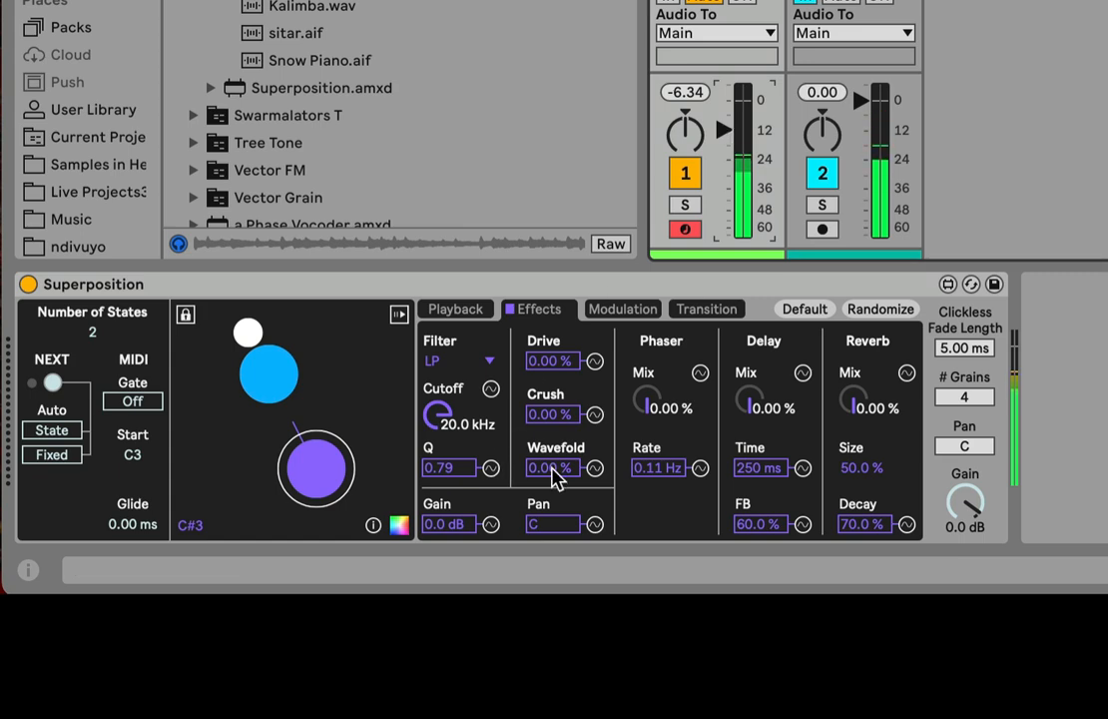
drag(556, 369, 556, 345)
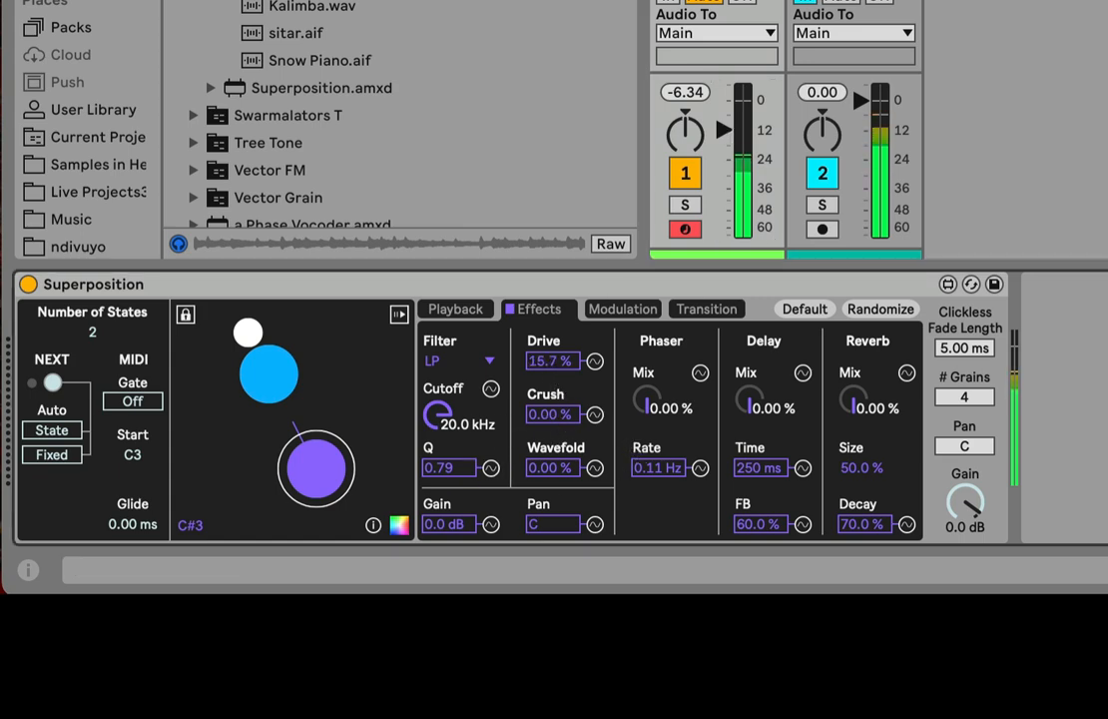
click(275, 369)
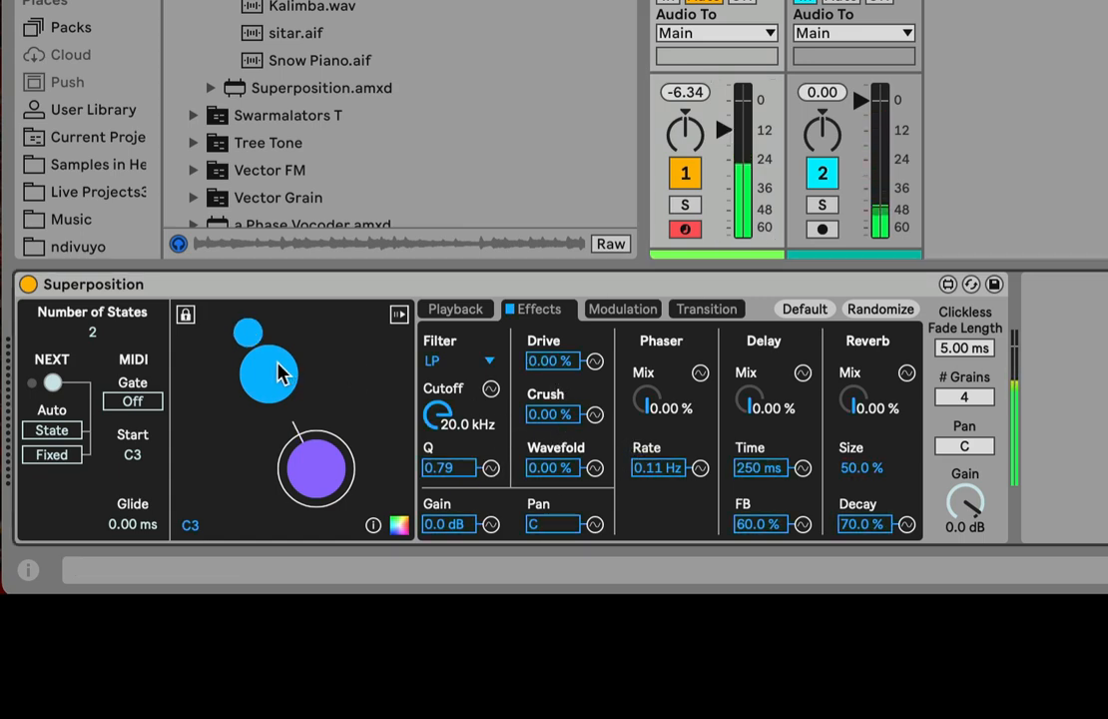
click(276, 383)
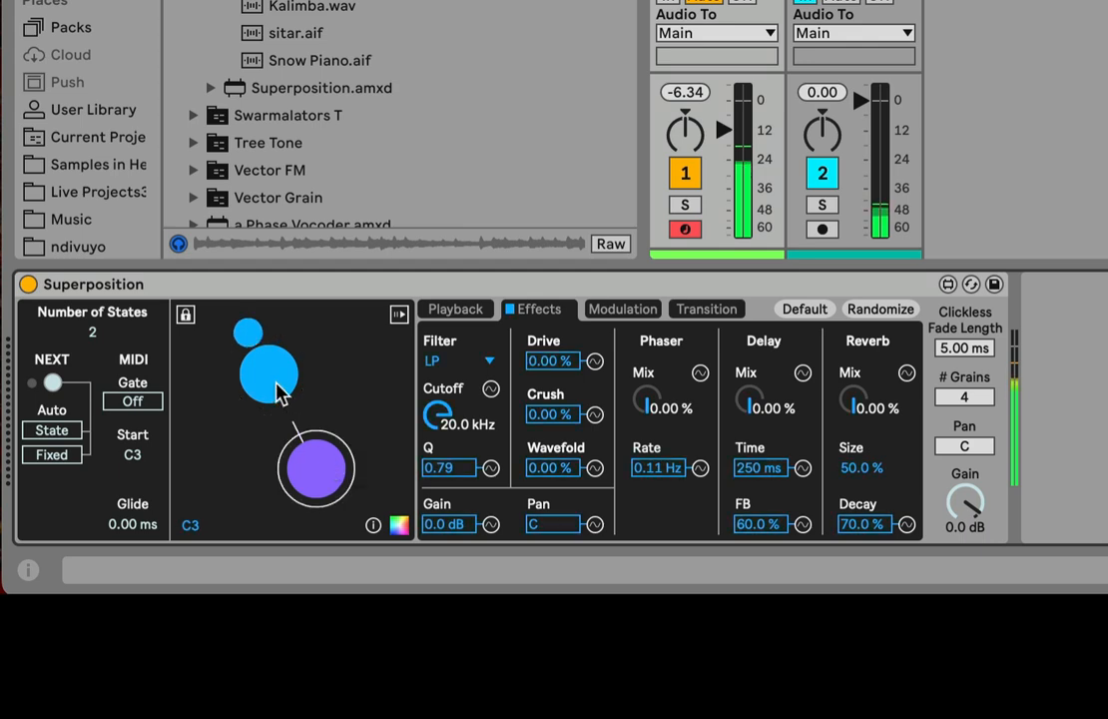
click(314, 474)
click(280, 389)
Switch to the purple state's playback settings and lower track 1's volume to about -35 dB
drag(724, 130, 723, 182)
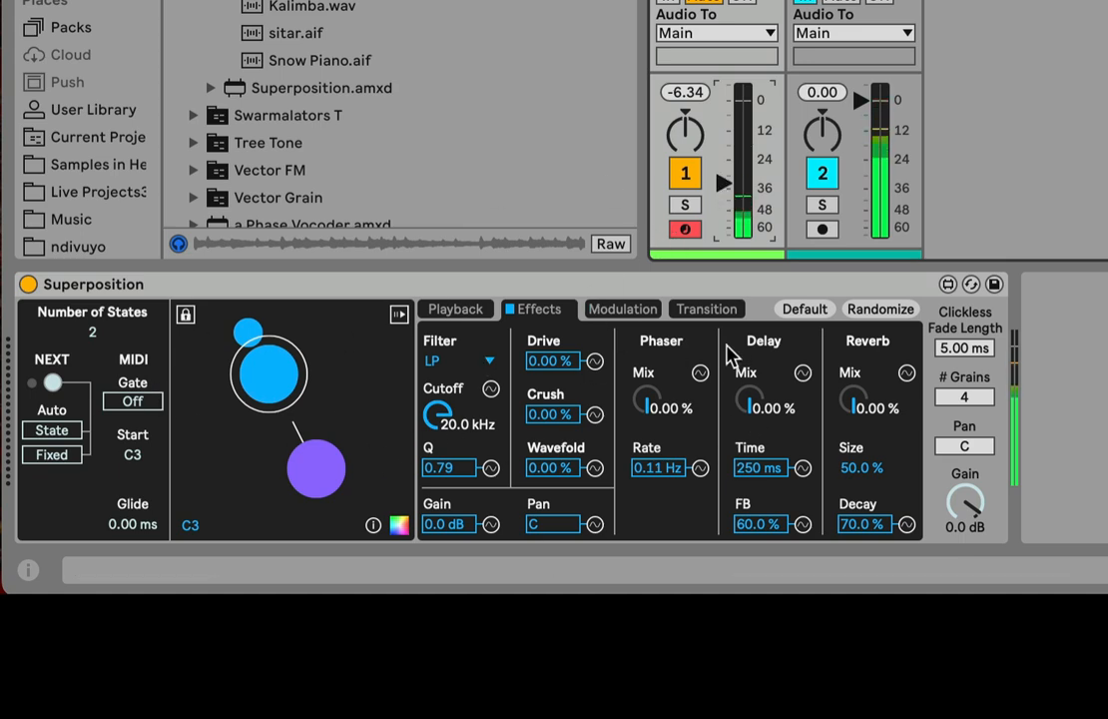
click(467, 313)
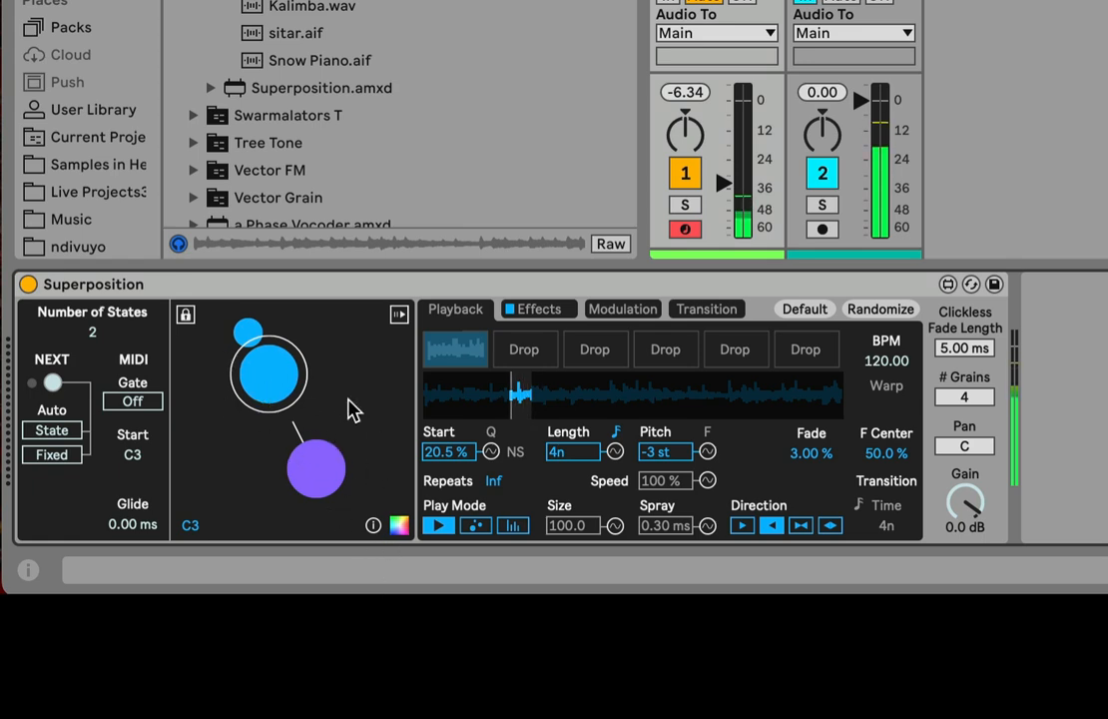
mouse_move(730, 198)
mouse_down()
mouse_move(730, 163)
mouse_move(730, 179)
mouse_up()
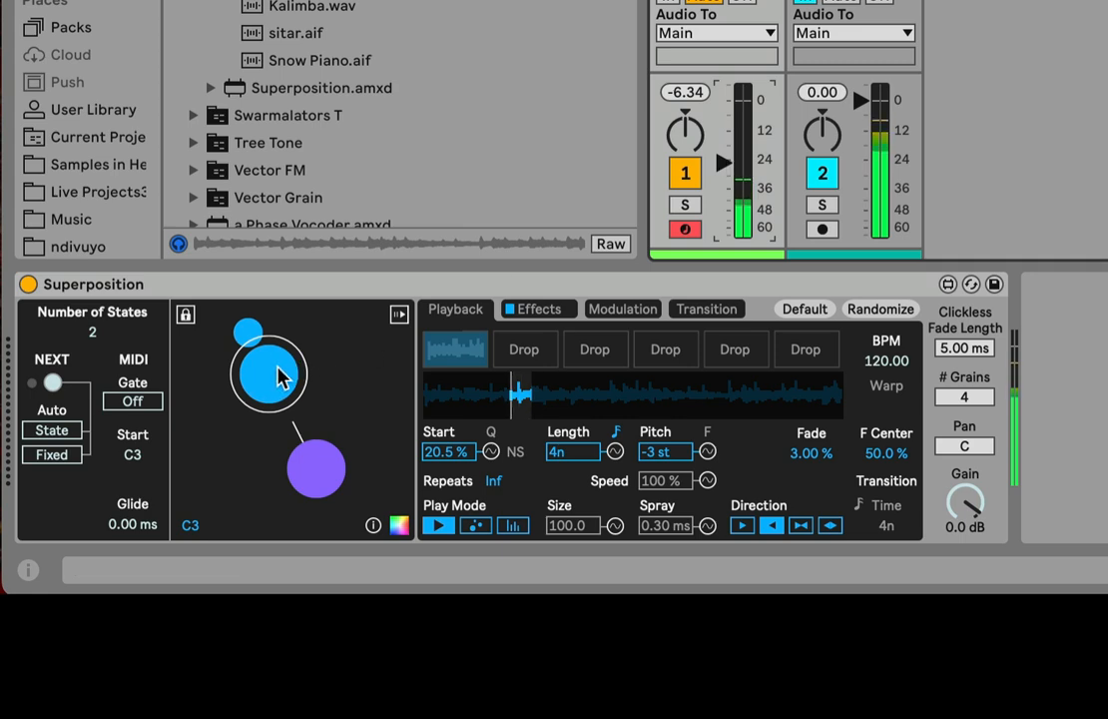
drag(741, 176, 724, 155)
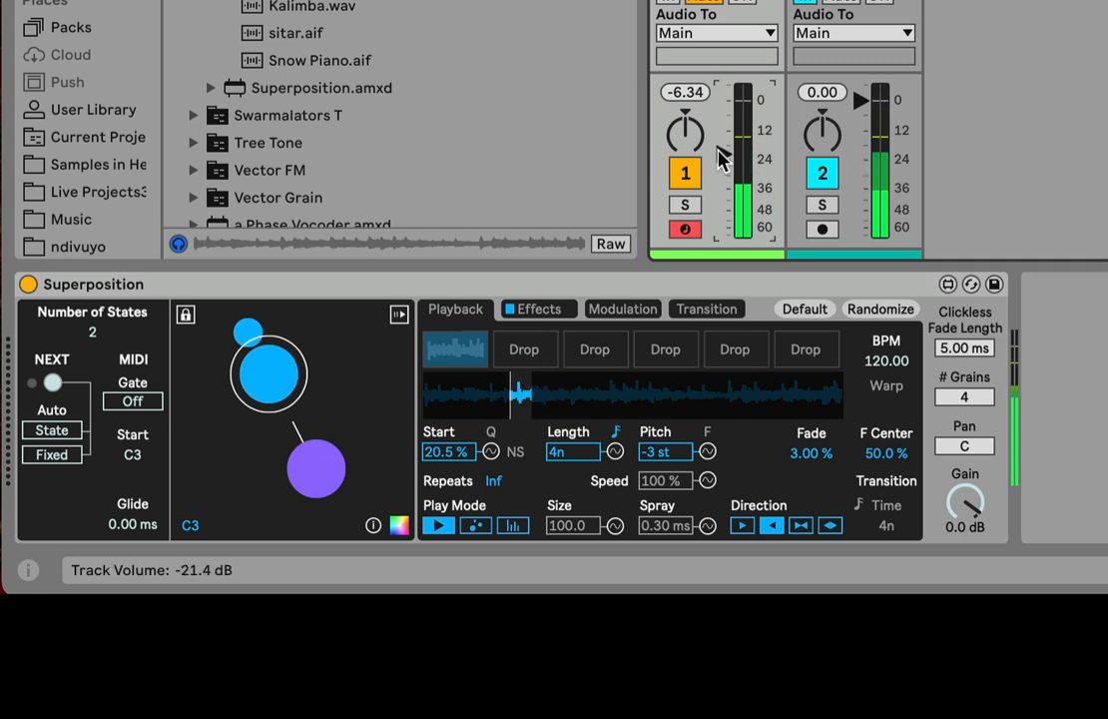
click(330, 485)
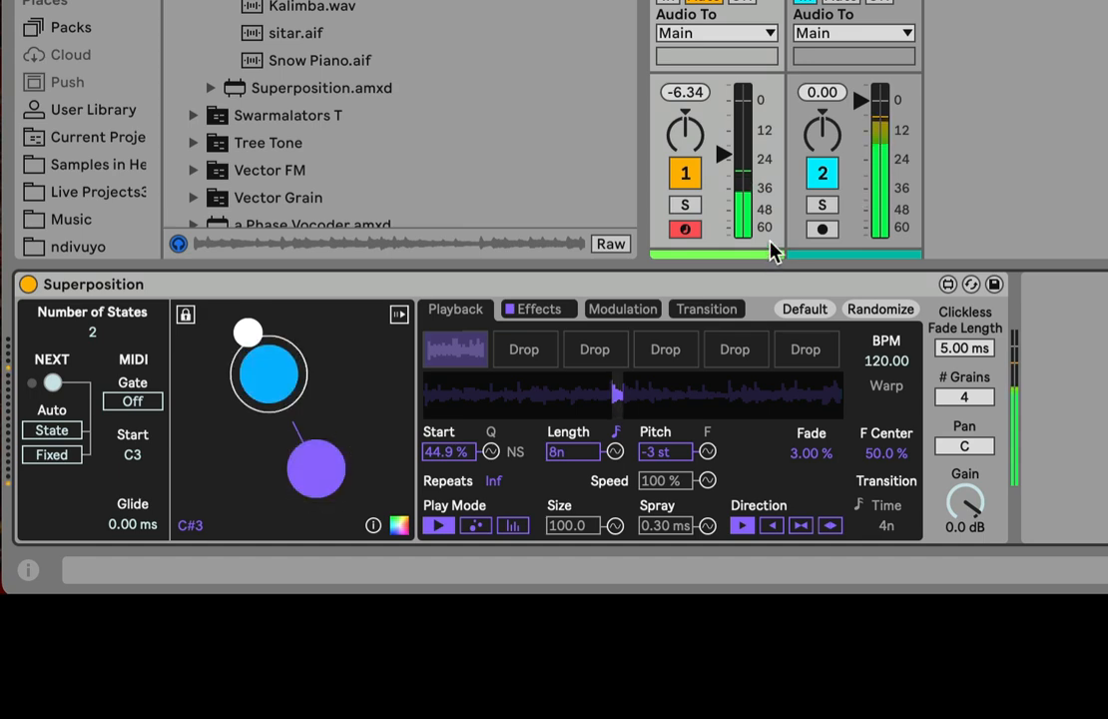
drag(726, 154, 734, 195)
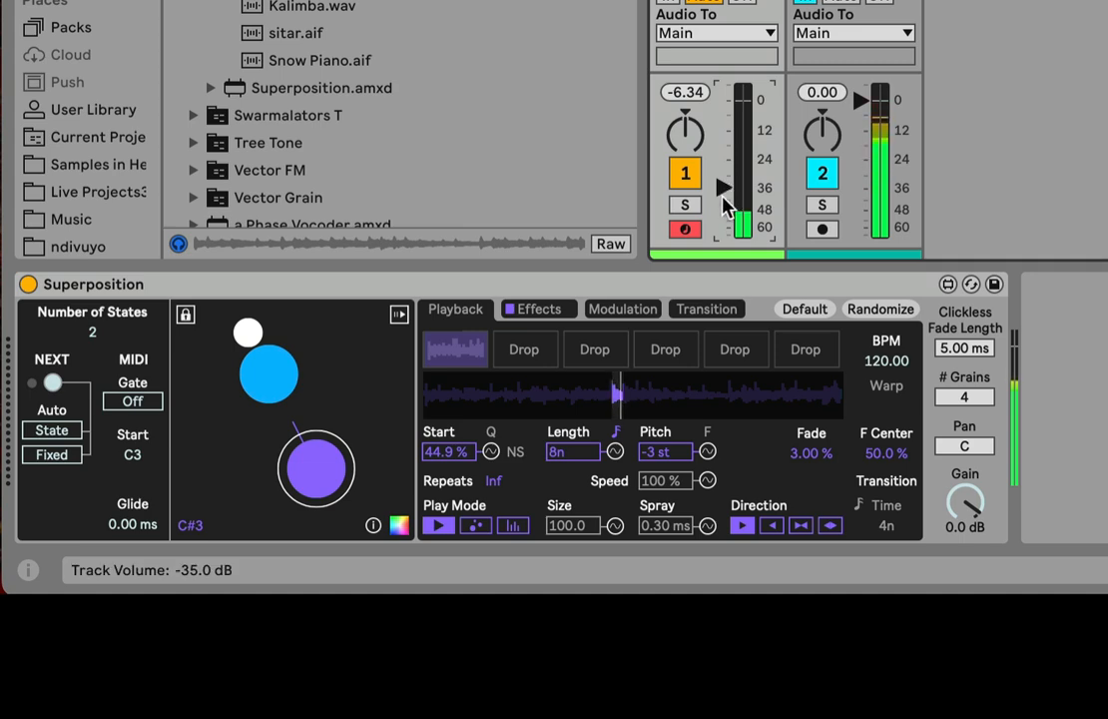
Lower track 1's volume slightly and raise Superposition's number of states to 3
mouse_move(724, 198)
mouse_down()
mouse_move(724, 161)
mouse_move(736, 185)
mouse_move(724, 199)
mouse_up()
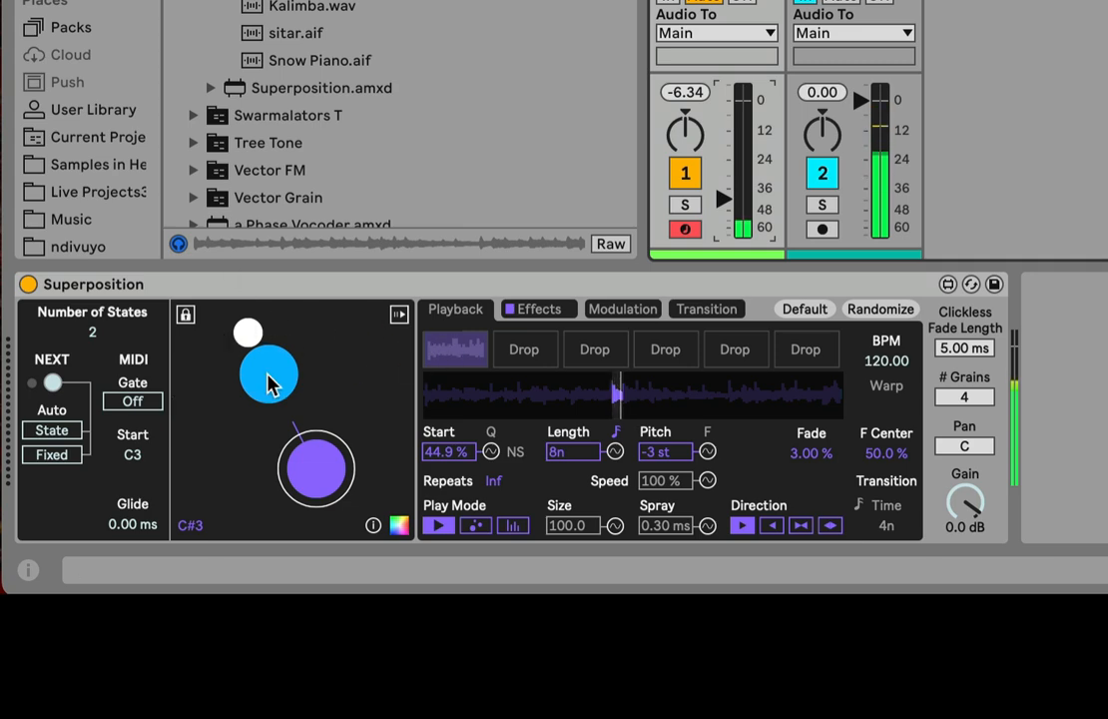
click(97, 341)
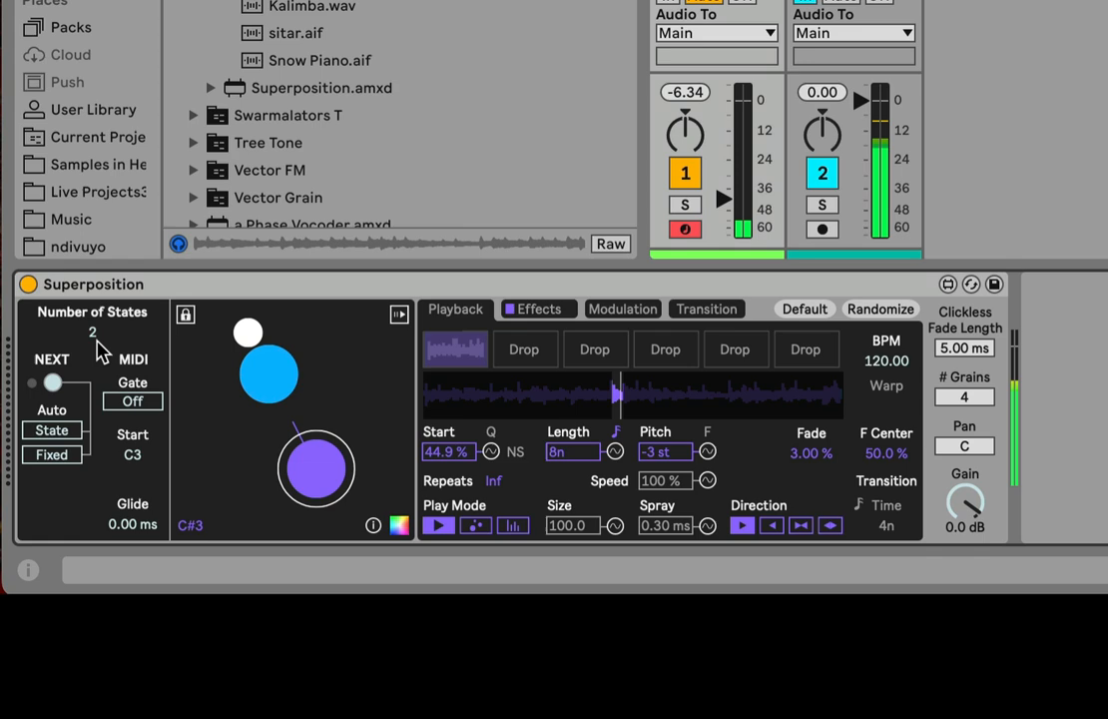
drag(96, 340, 97, 329)
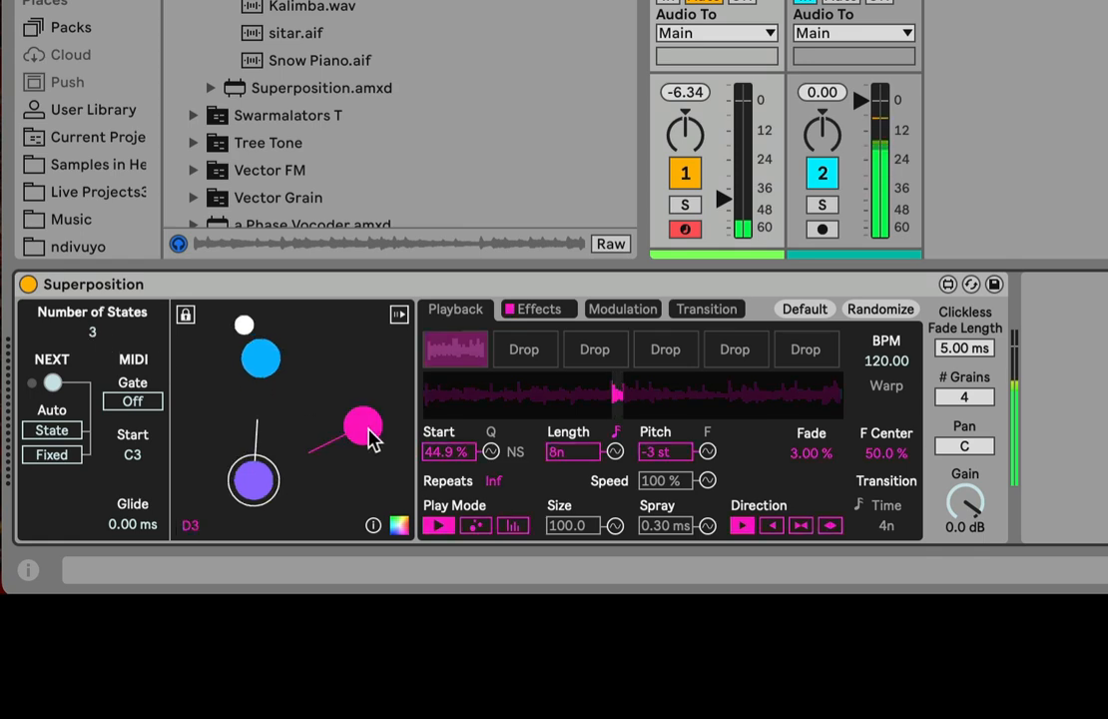
Select the pink state, set its effect drive to 0.00 % and raise track 1's volume to -9.0 dB
click(366, 431)
click(562, 312)
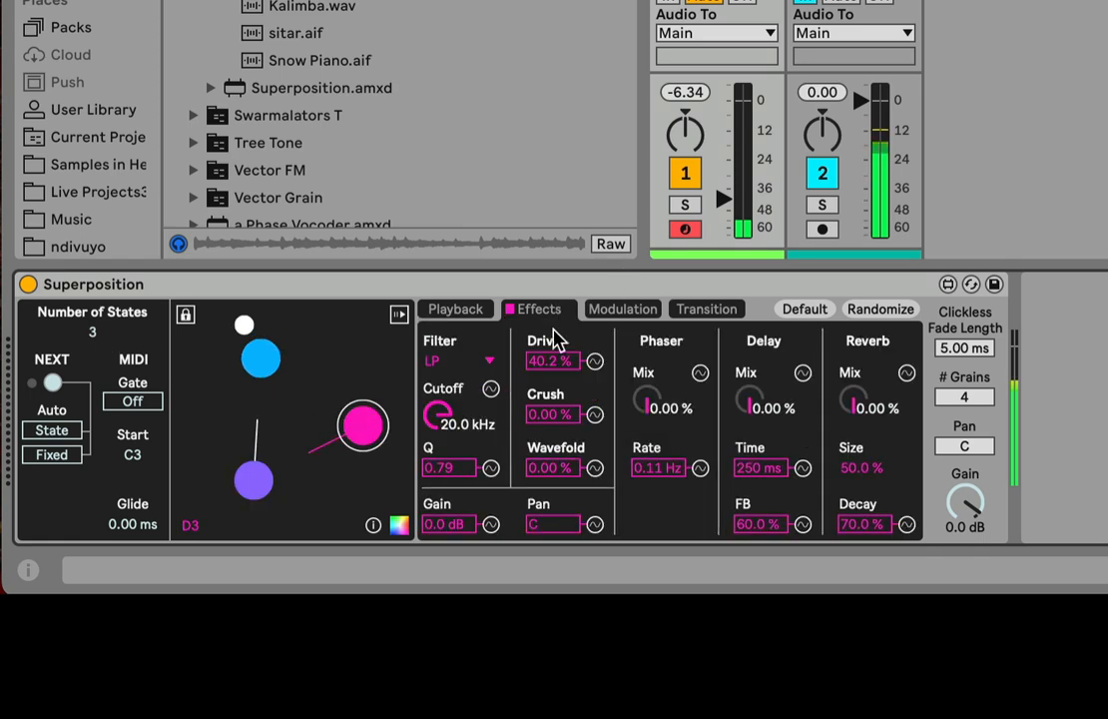
drag(723, 199, 723, 122)
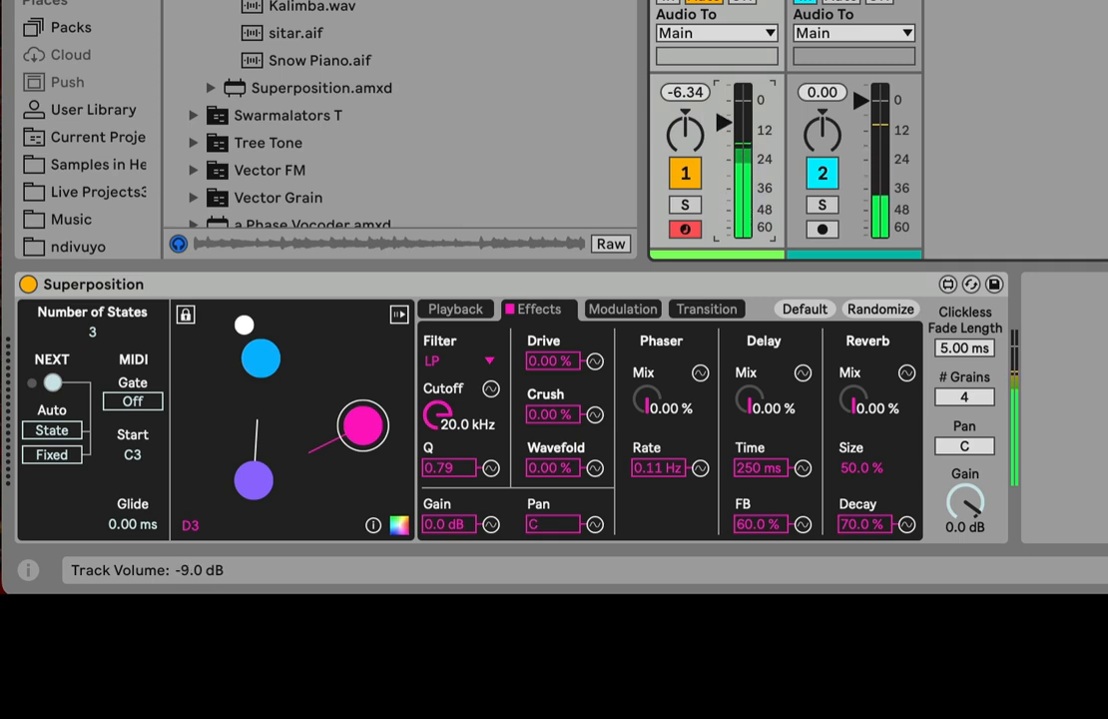
Set the pink state's length to 16n and its start to 59.8 %, and check its effect settings
click(449, 309)
drag(561, 457, 561, 463)
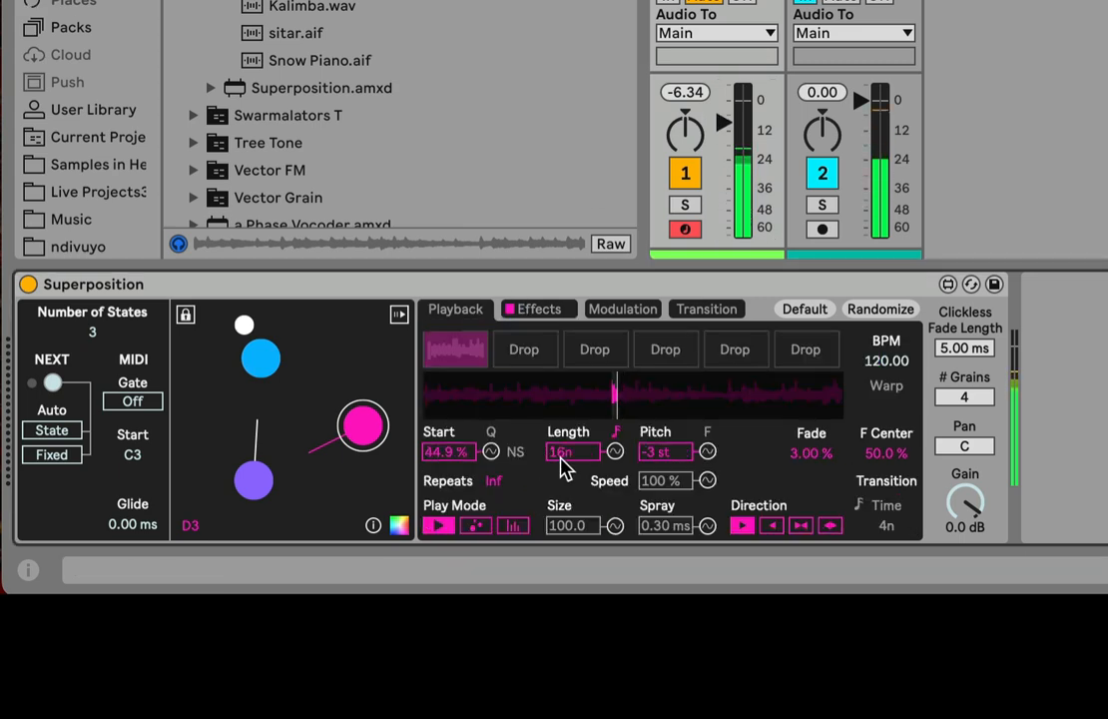
drag(456, 450, 456, 435)
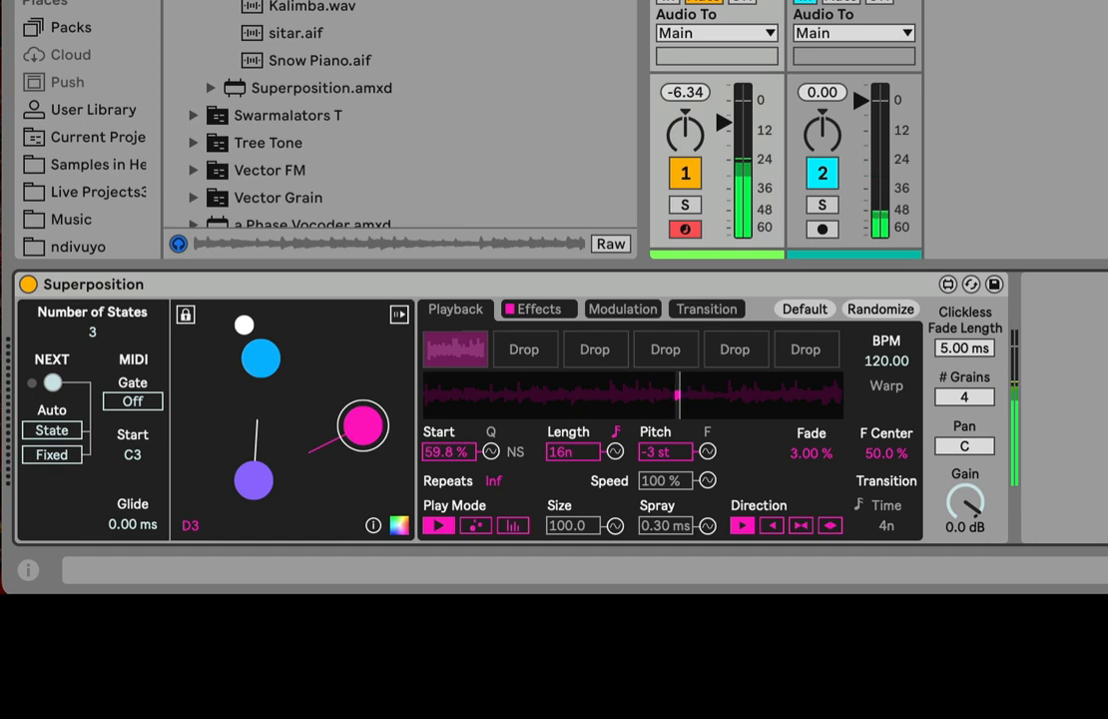
click(544, 309)
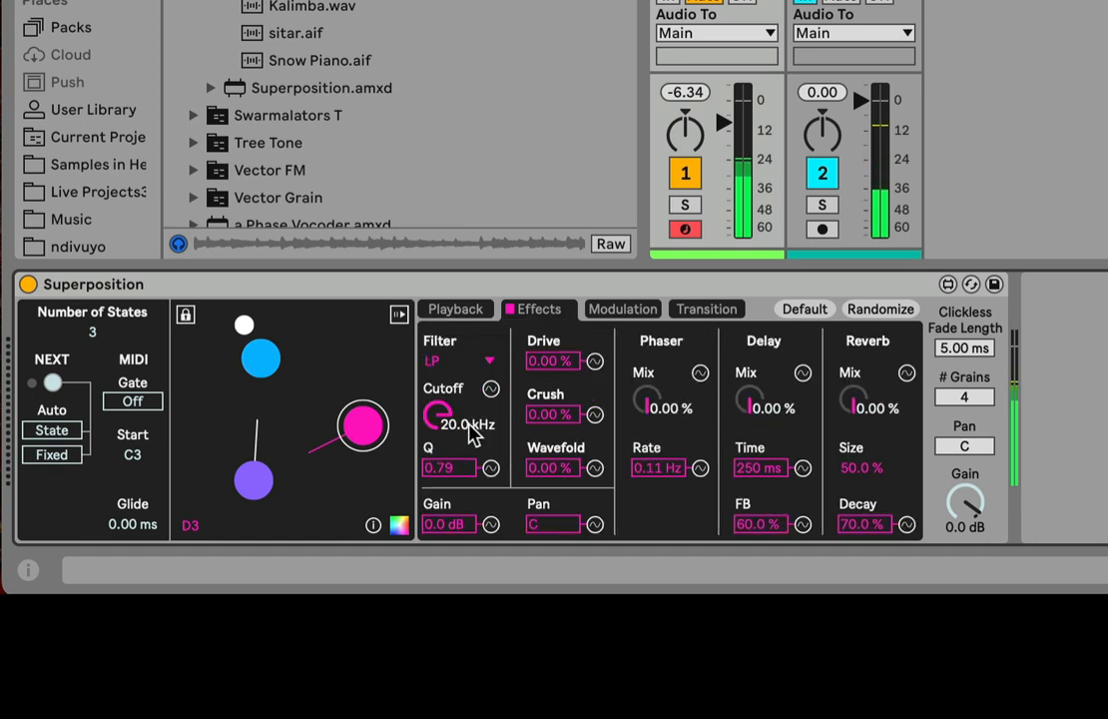
click(451, 308)
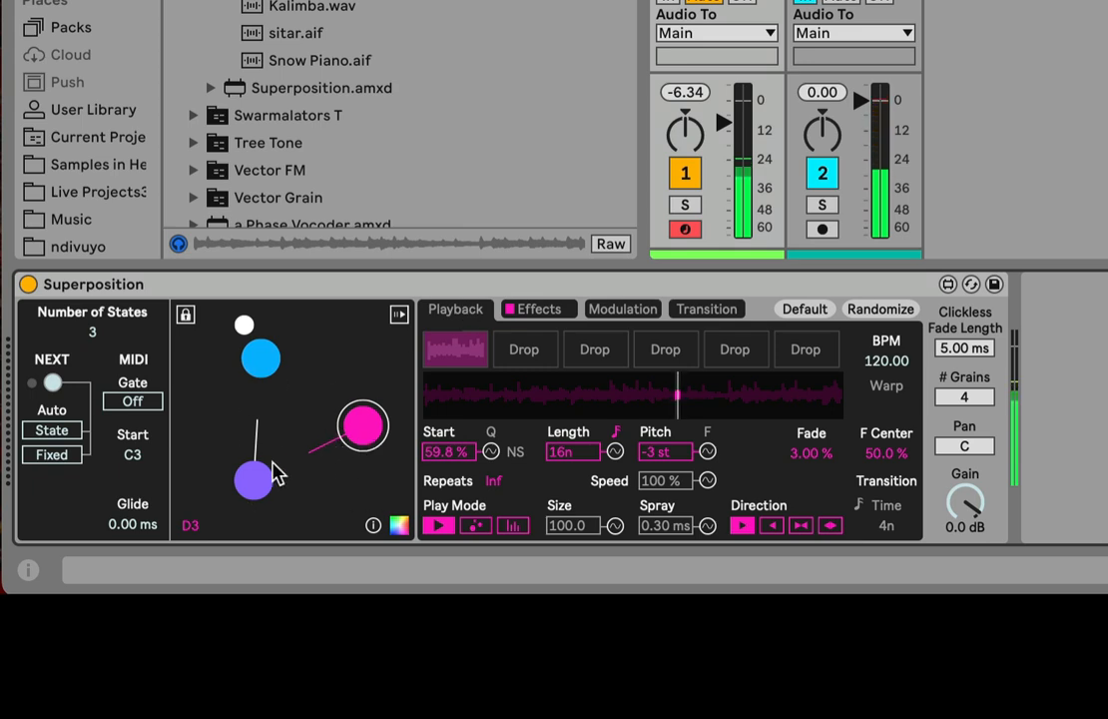
Compare the sound of the purple, blue and pink states and set the pink state's start to 78.0 %
click(255, 487)
click(260, 357)
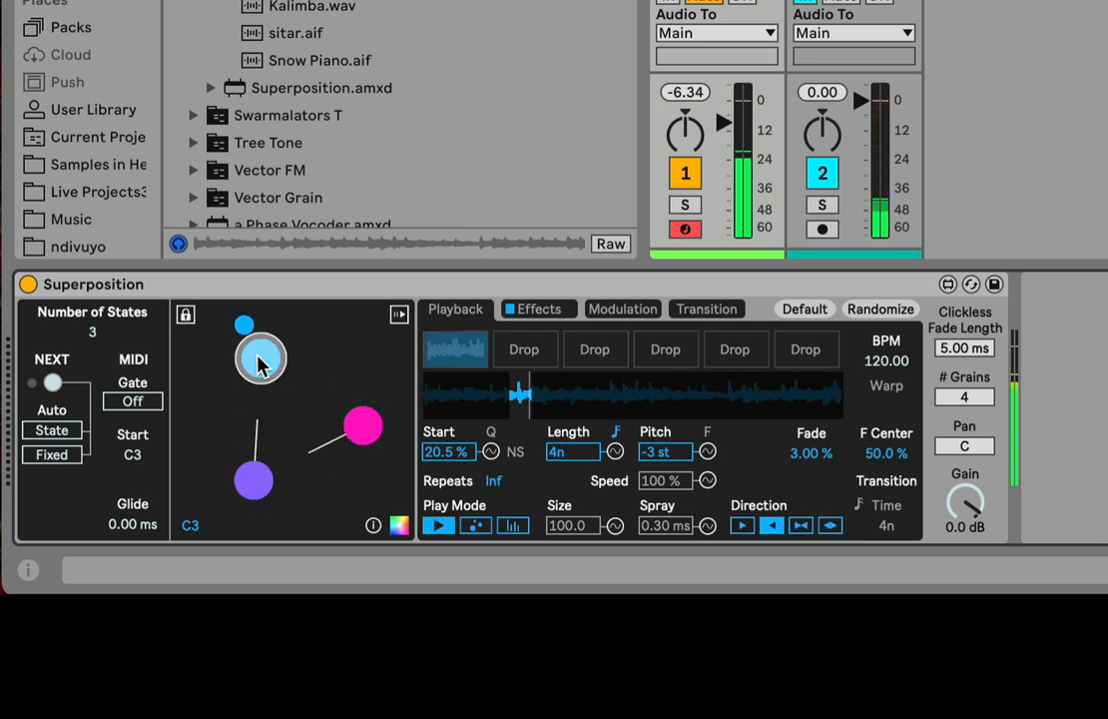
click(365, 423)
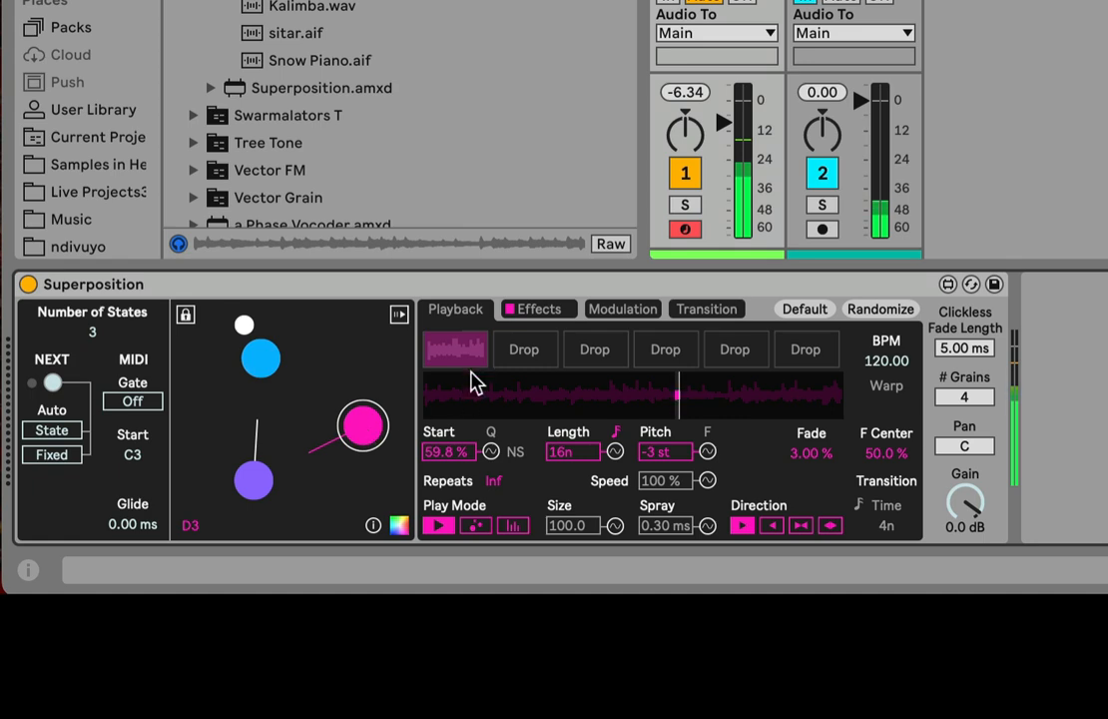
drag(459, 450, 458, 436)
mouse_move(458, 450)
mouse_down()
mouse_move(458, 429)
mouse_move(459, 438)
mouse_up()
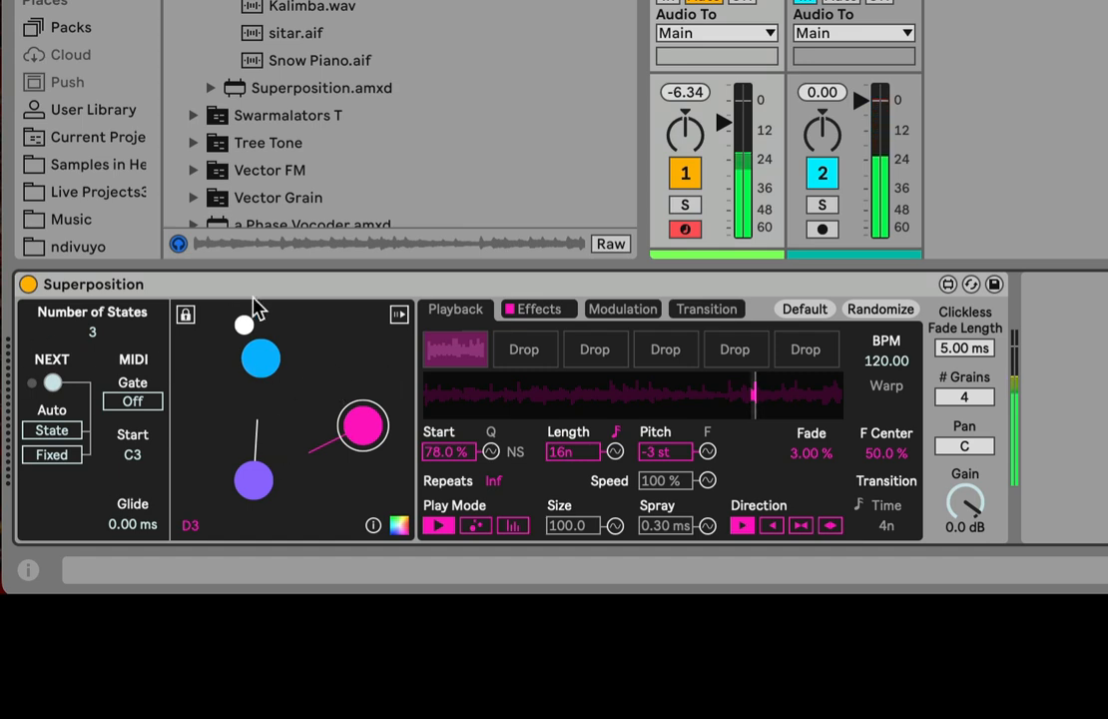
Advance twice to the next state to hear the sequence and lower track 1's volume
click(52, 383)
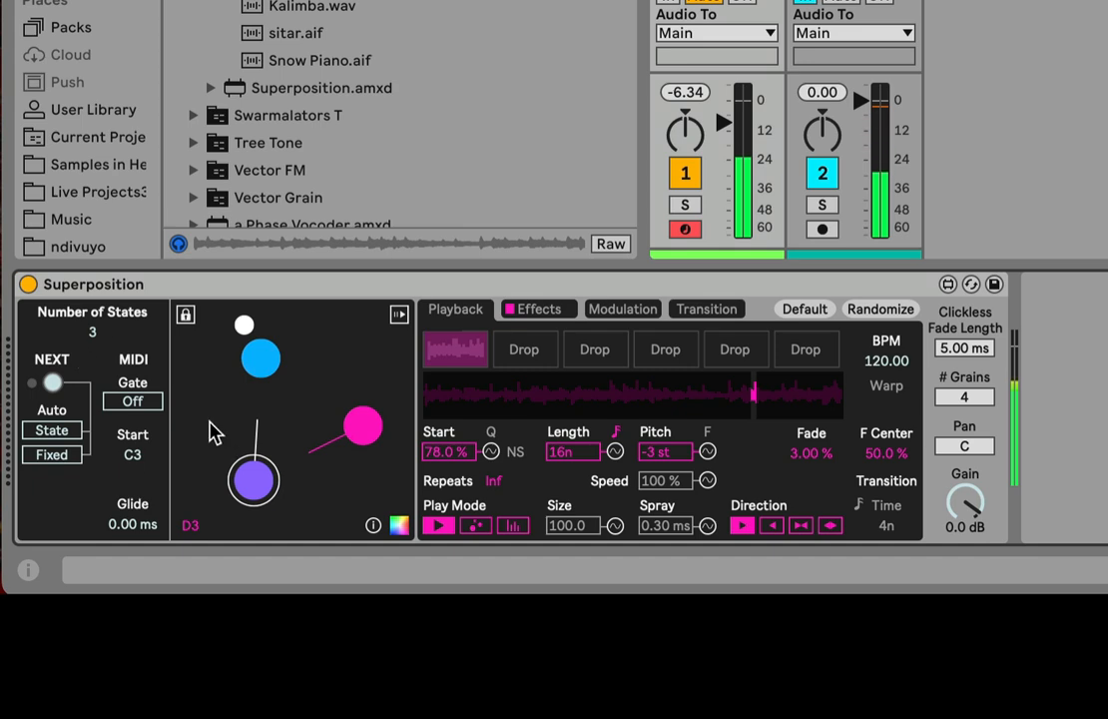
click(52, 383)
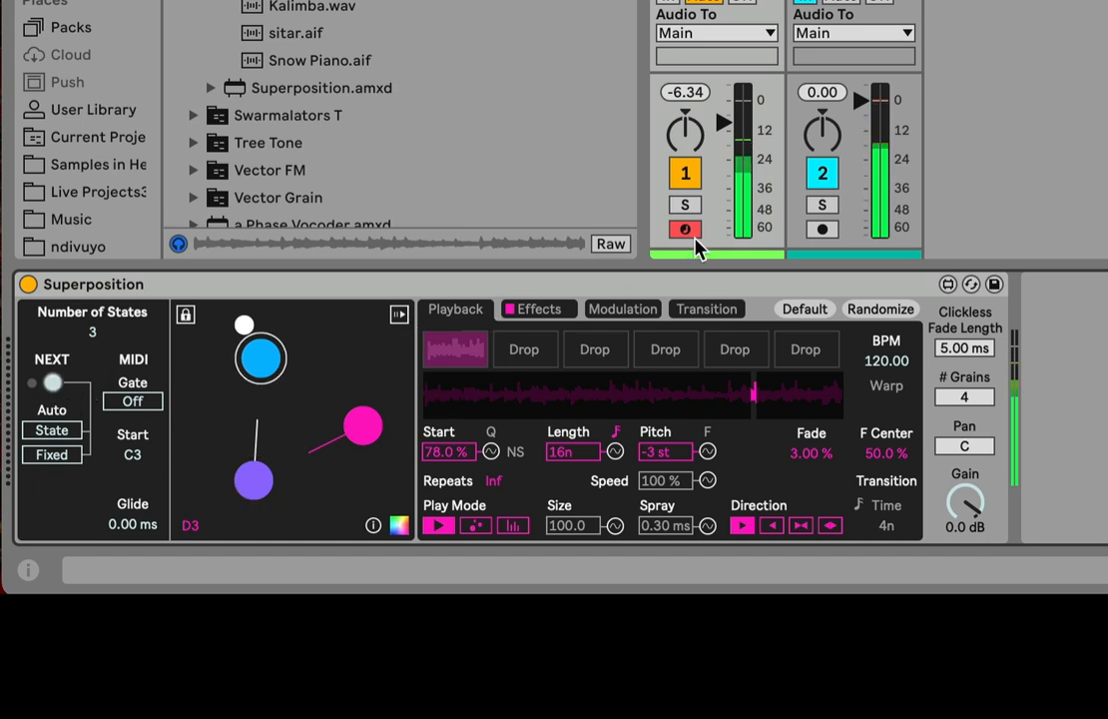
click(726, 126)
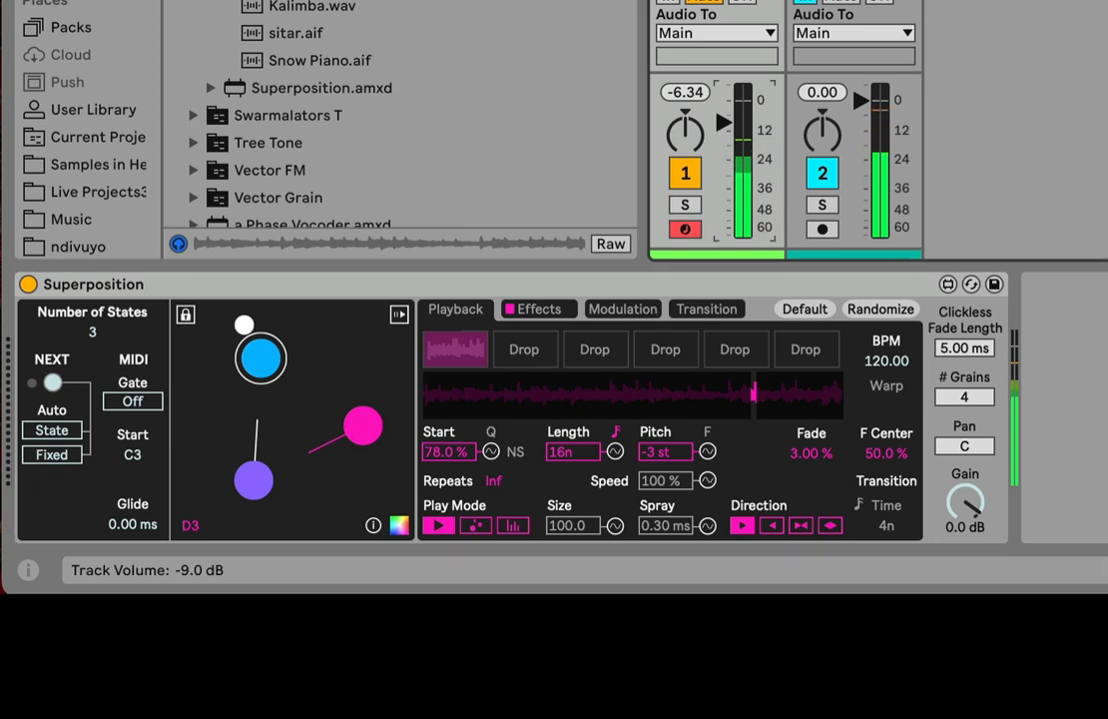
drag(724, 122, 724, 156)
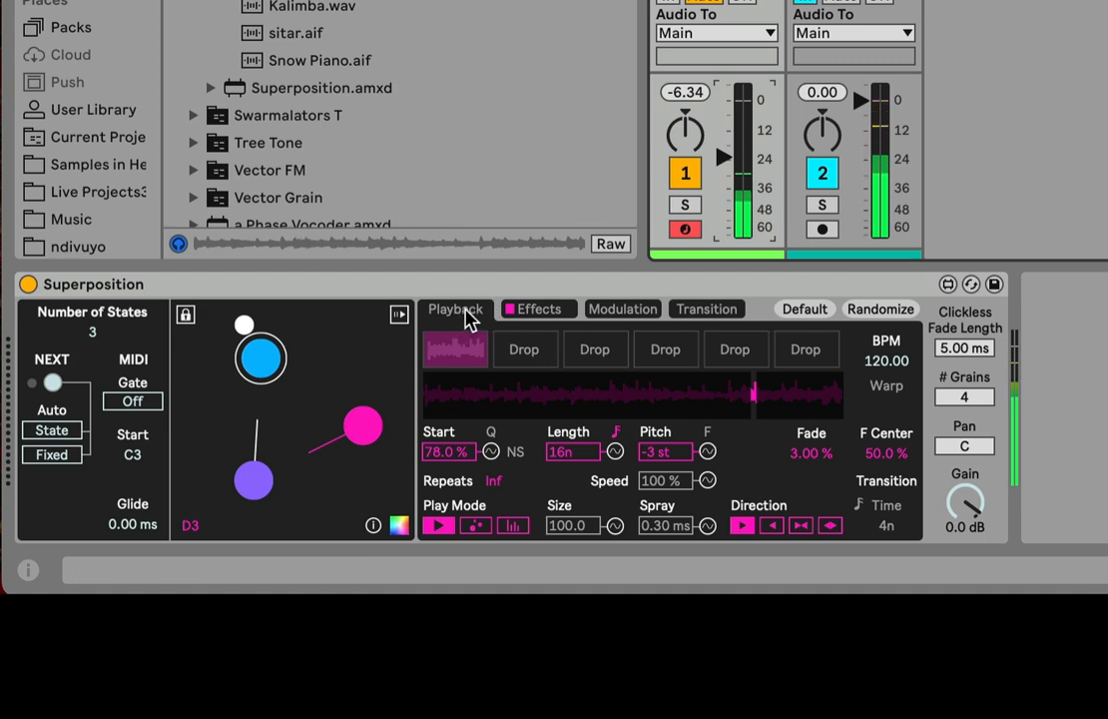
Review the blue state's playback, effects, modulation and transition settings, and compare its modulation settings with the purple state's
click(259, 354)
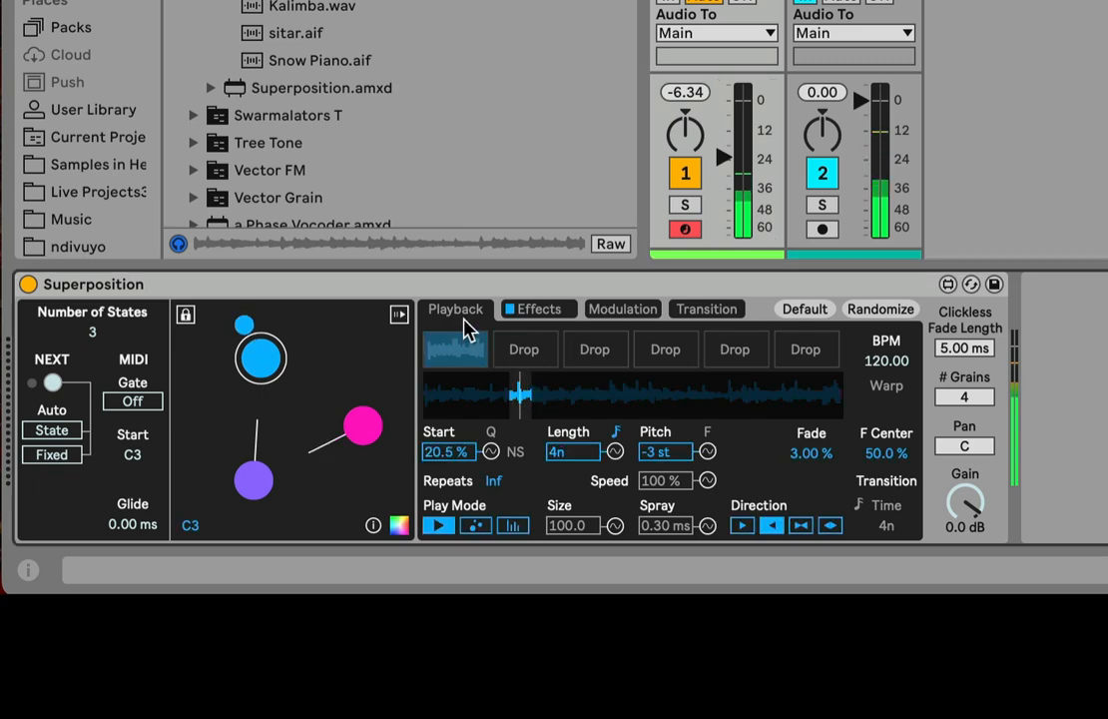
click(546, 322)
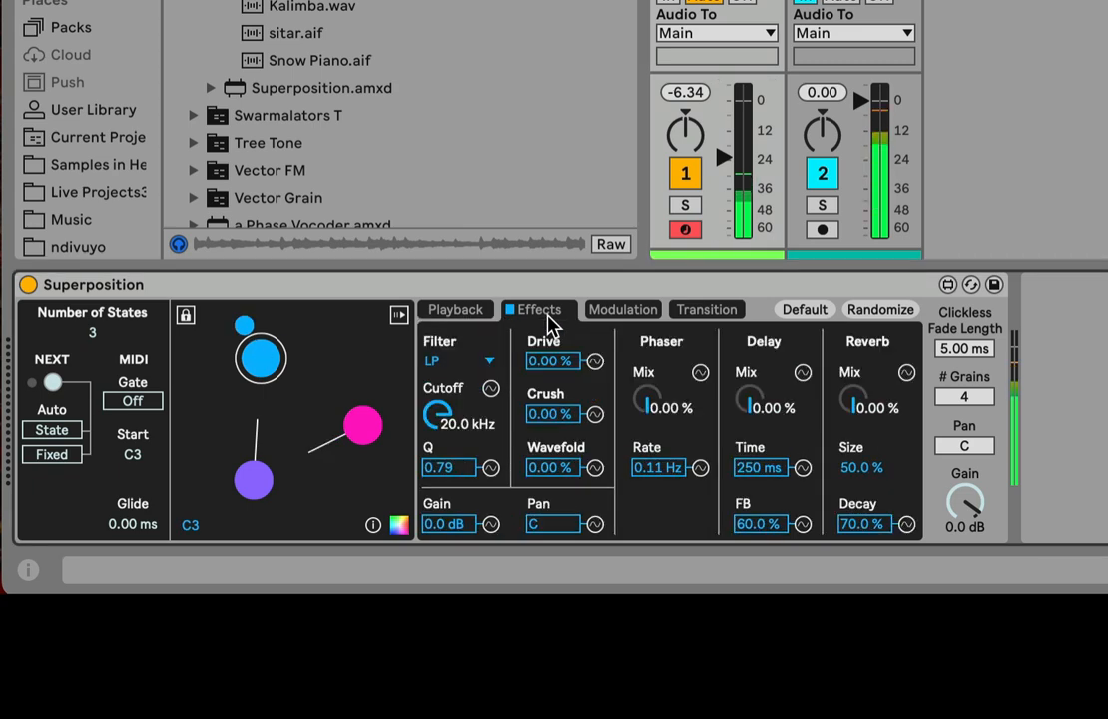
click(622, 314)
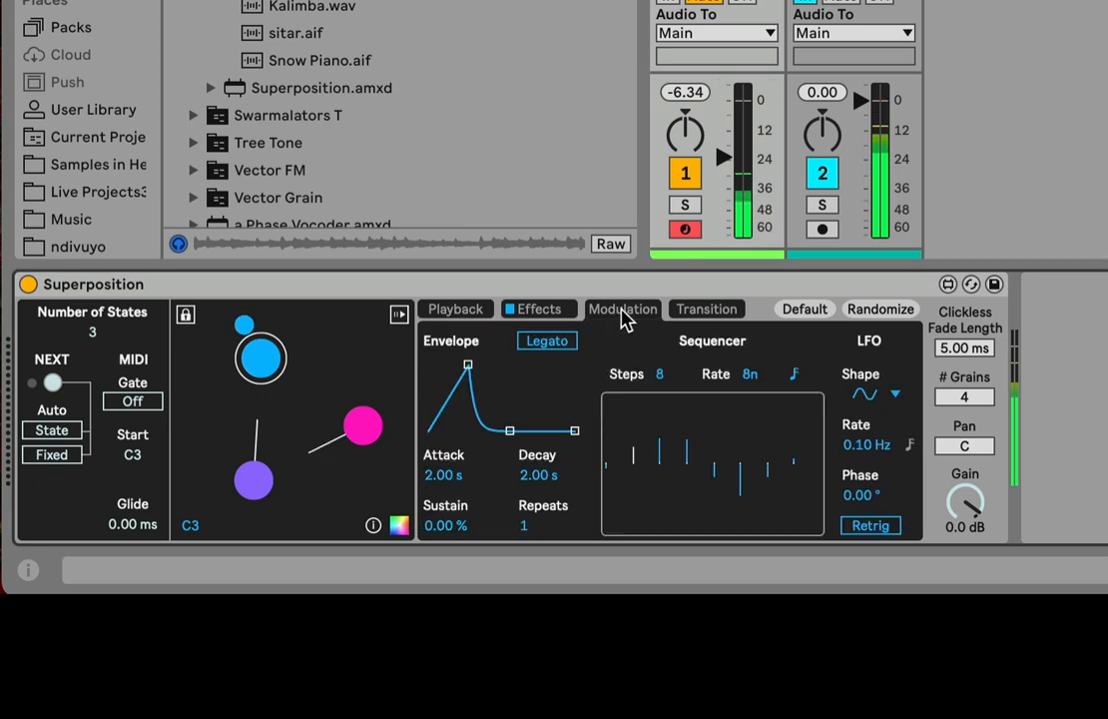
click(734, 314)
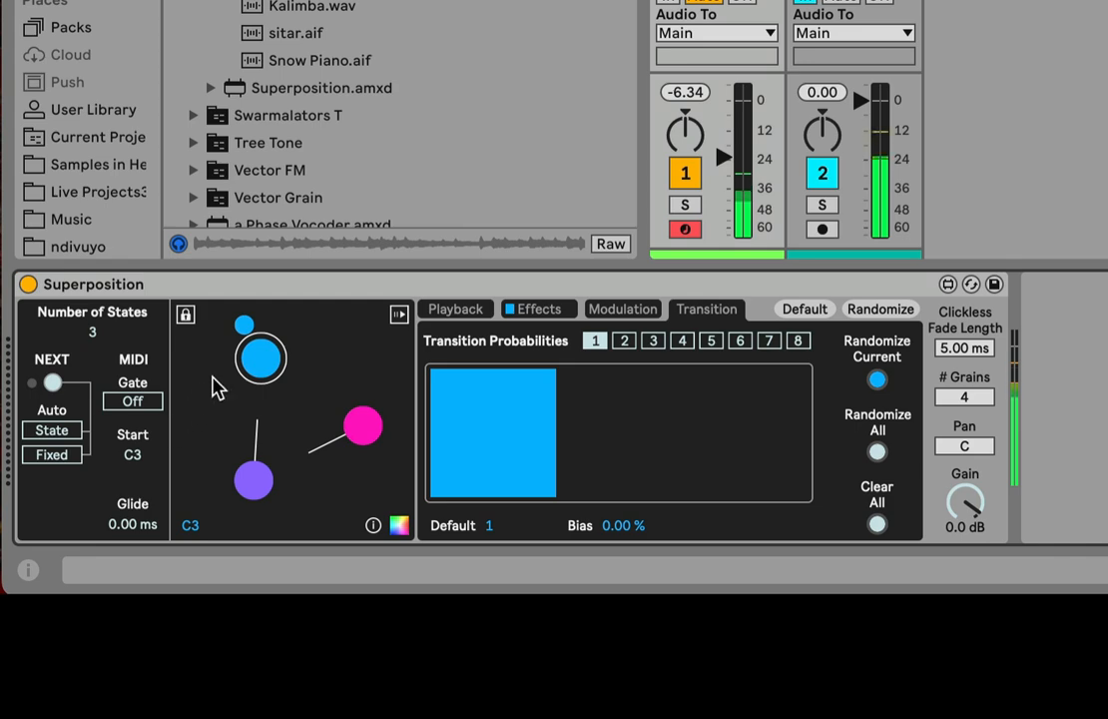
click(465, 313)
click(572, 310)
click(455, 311)
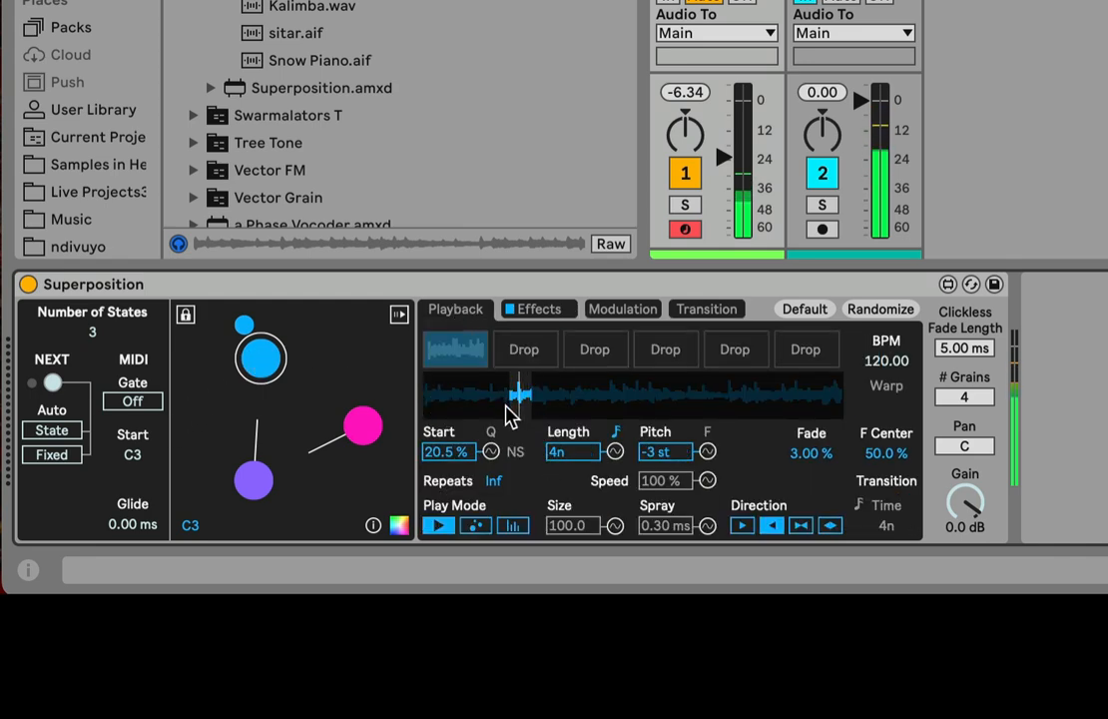
click(638, 310)
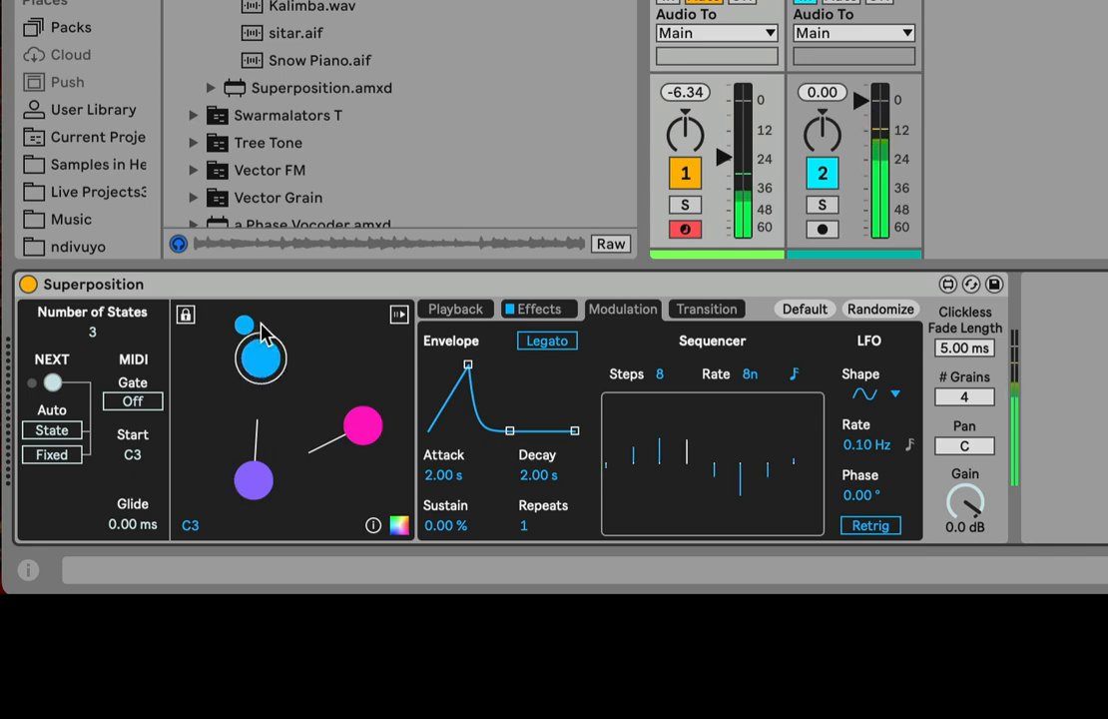
click(258, 484)
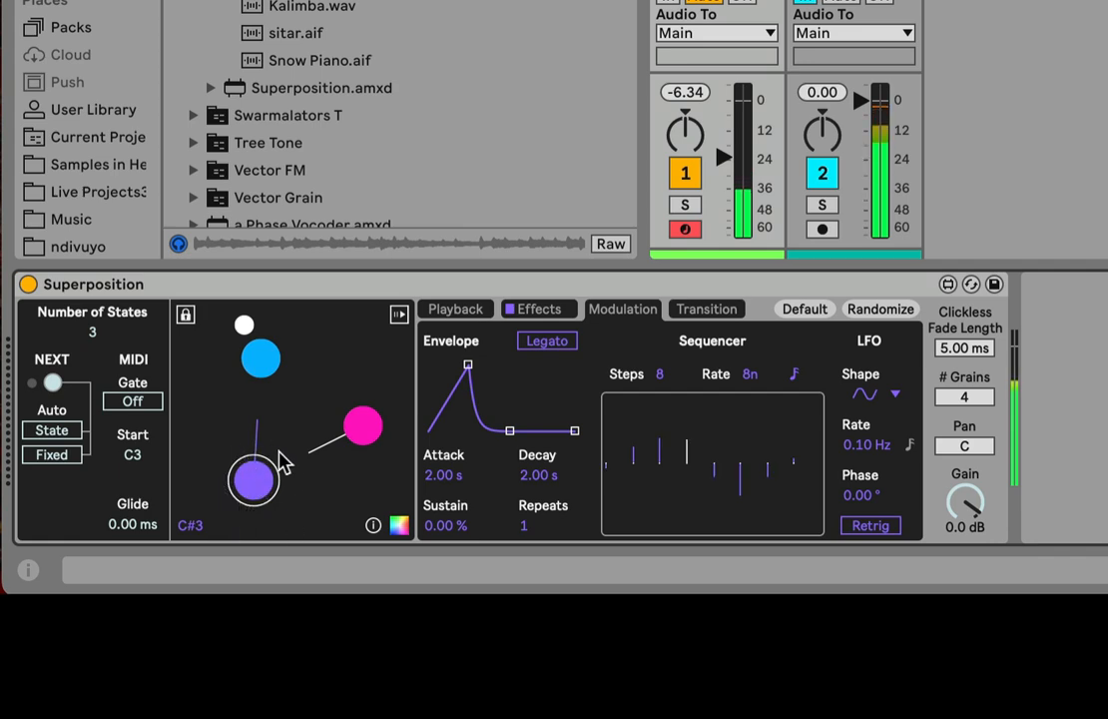
click(258, 359)
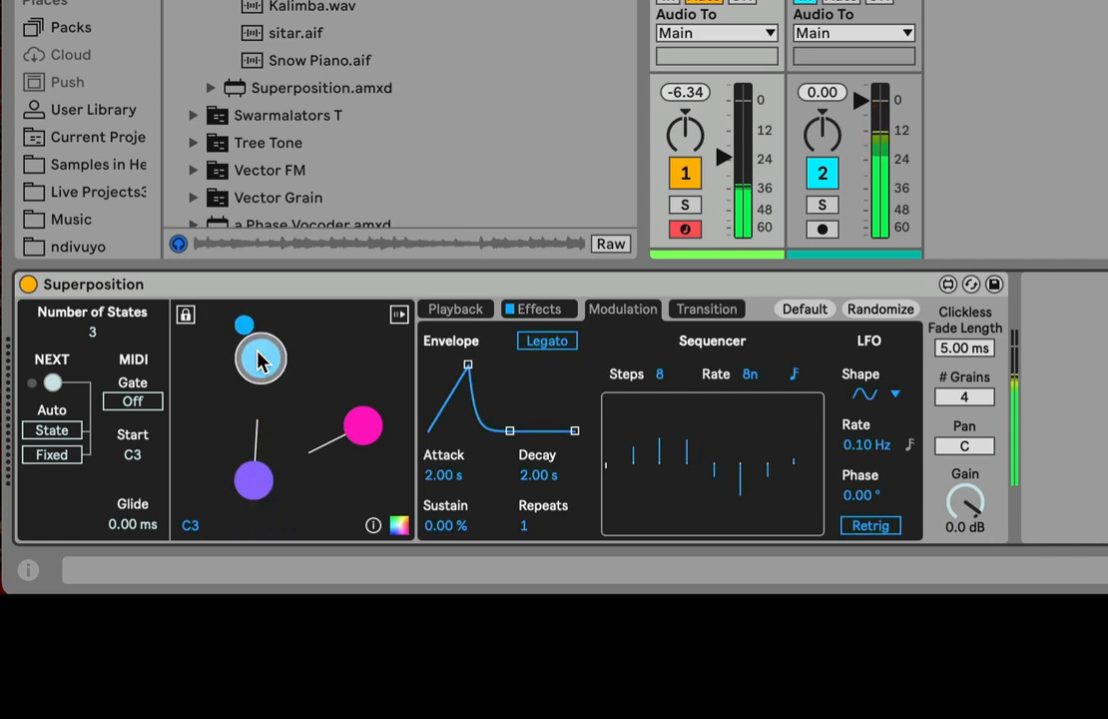
Redraw the blue state's transition probabilities in several mixes, finishing with all of the probability on the pink state
click(716, 310)
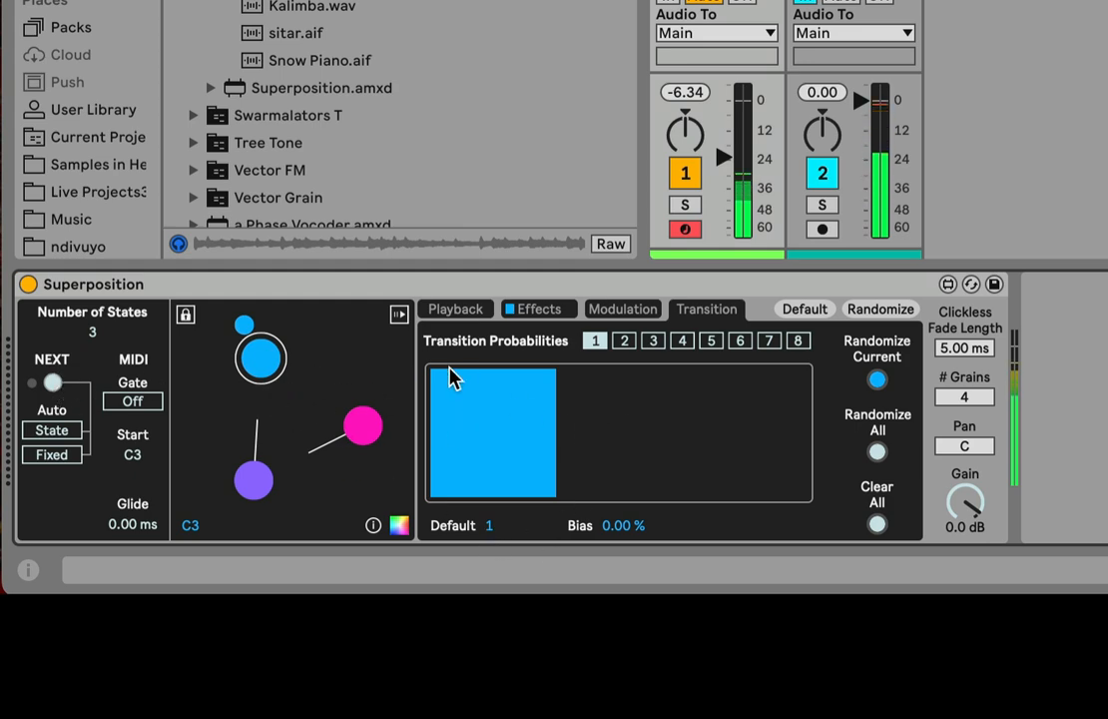
mouse_move(505, 408)
mouse_down()
mouse_move(725, 425)
mouse_move(522, 439)
mouse_move(614, 420)
mouse_move(641, 429)
mouse_up()
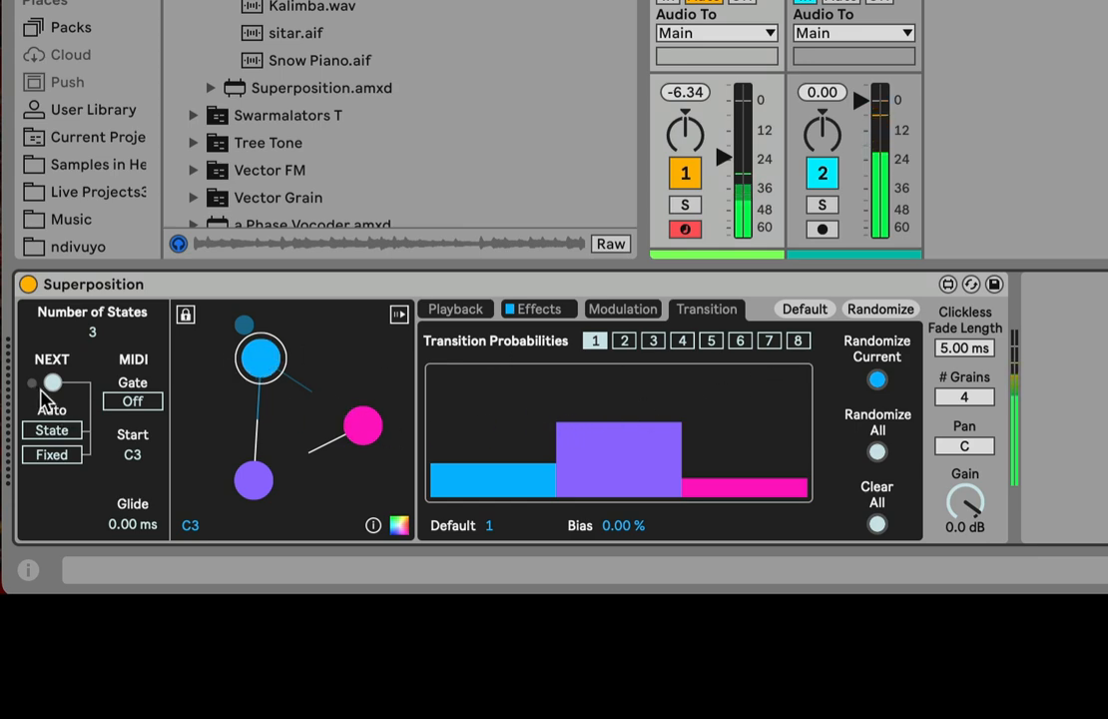
mouse_move(469, 447)
mouse_down()
mouse_move(692, 424)
mouse_move(594, 452)
mouse_up()
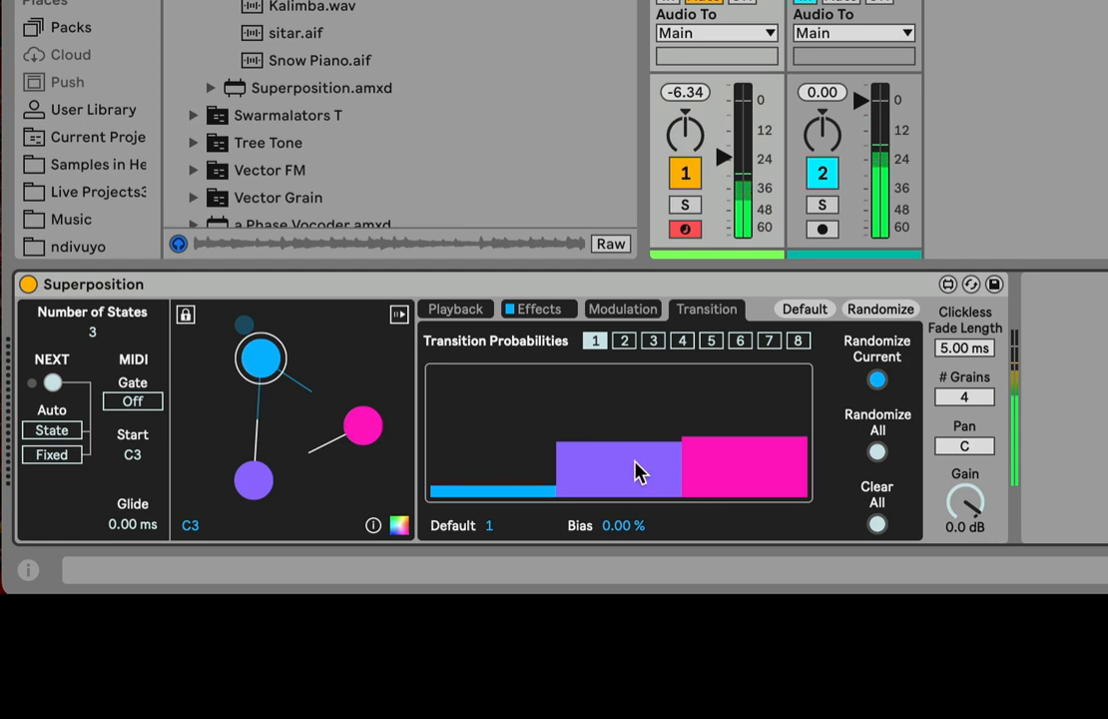
drag(522, 457, 526, 526)
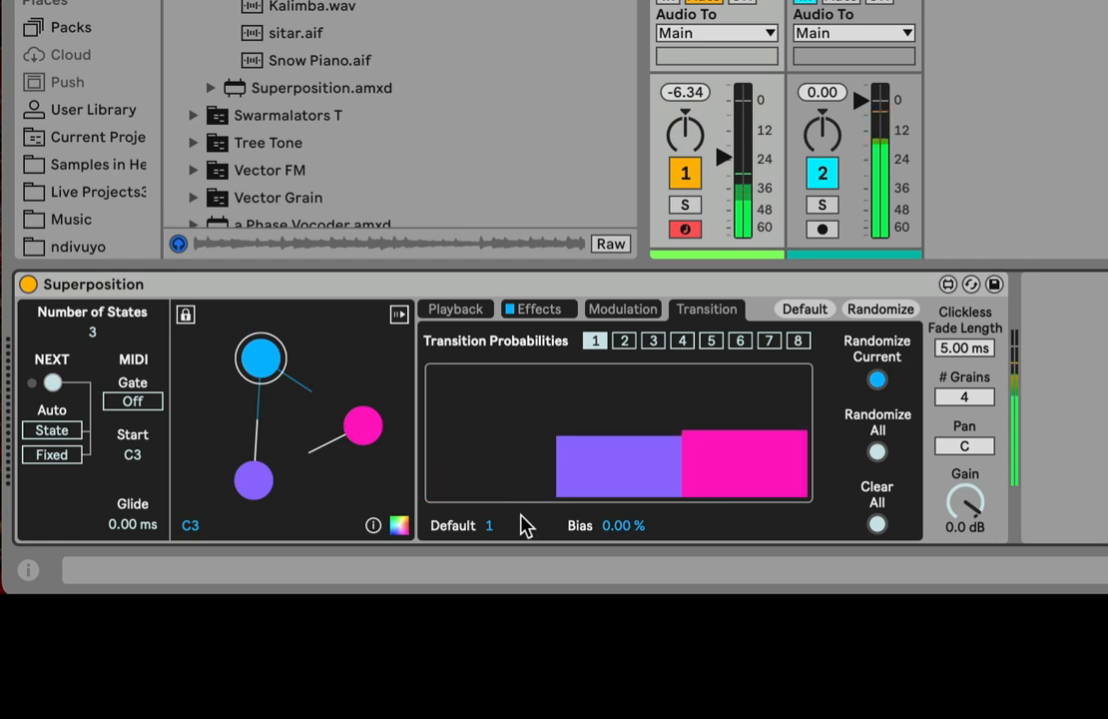
mouse_move(589, 396)
mouse_down()
mouse_move(717, 447)
mouse_move(713, 507)
mouse_up()
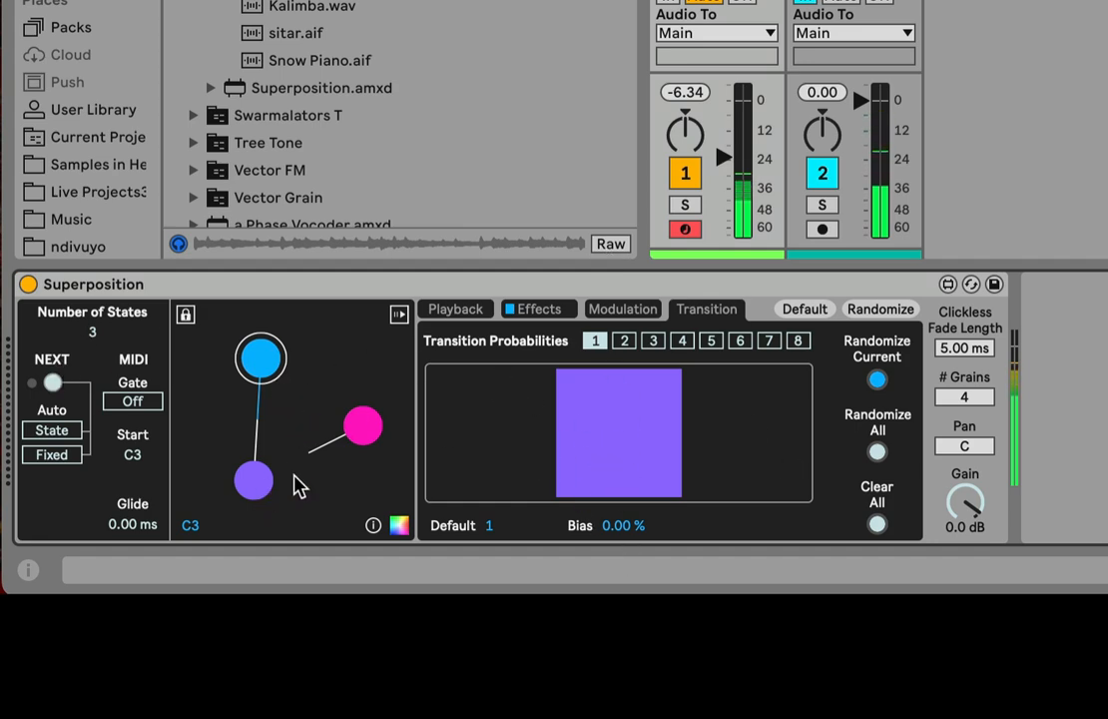
mouse_move(740, 431)
mouse_down()
mouse_move(736, 279)
mouse_move(655, 484)
mouse_move(648, 599)
mouse_up()
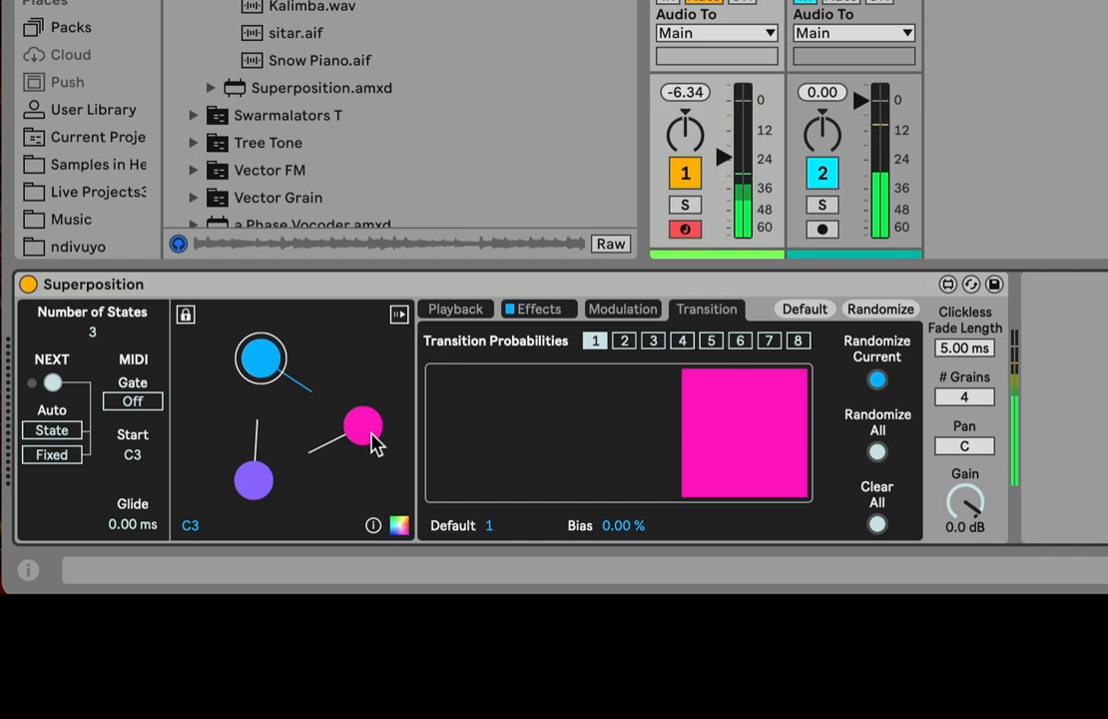
Give the pink state's transition full probability to the purple state and check the purple state's transition probabilities
click(250, 482)
click(261, 383)
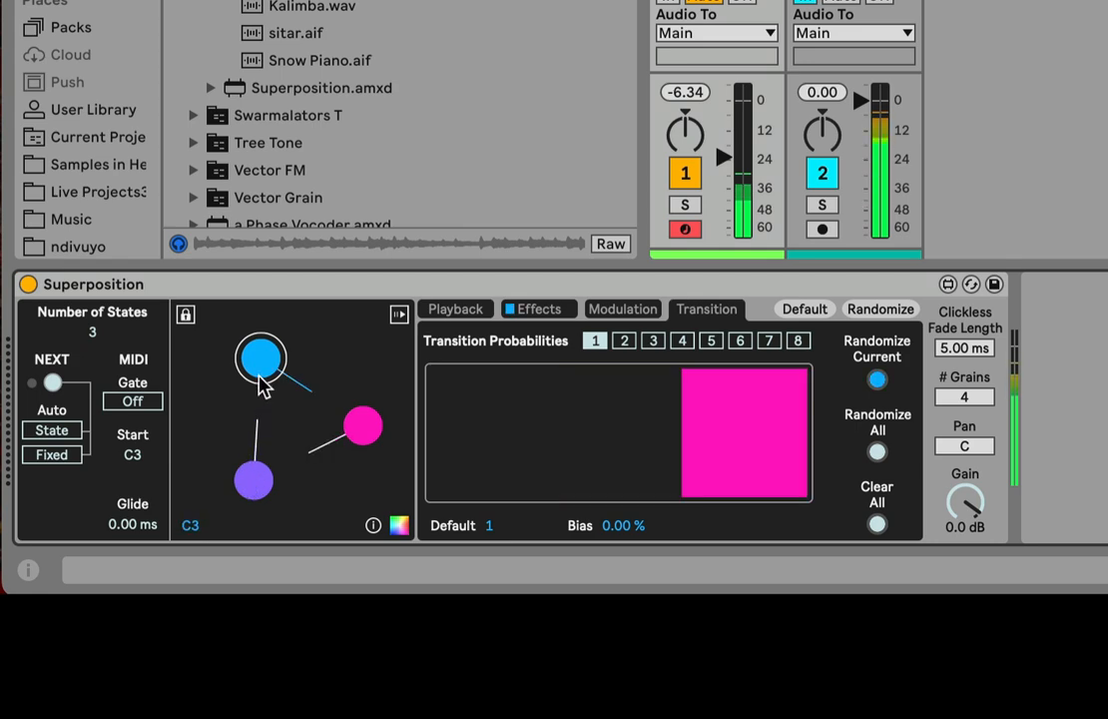
click(372, 431)
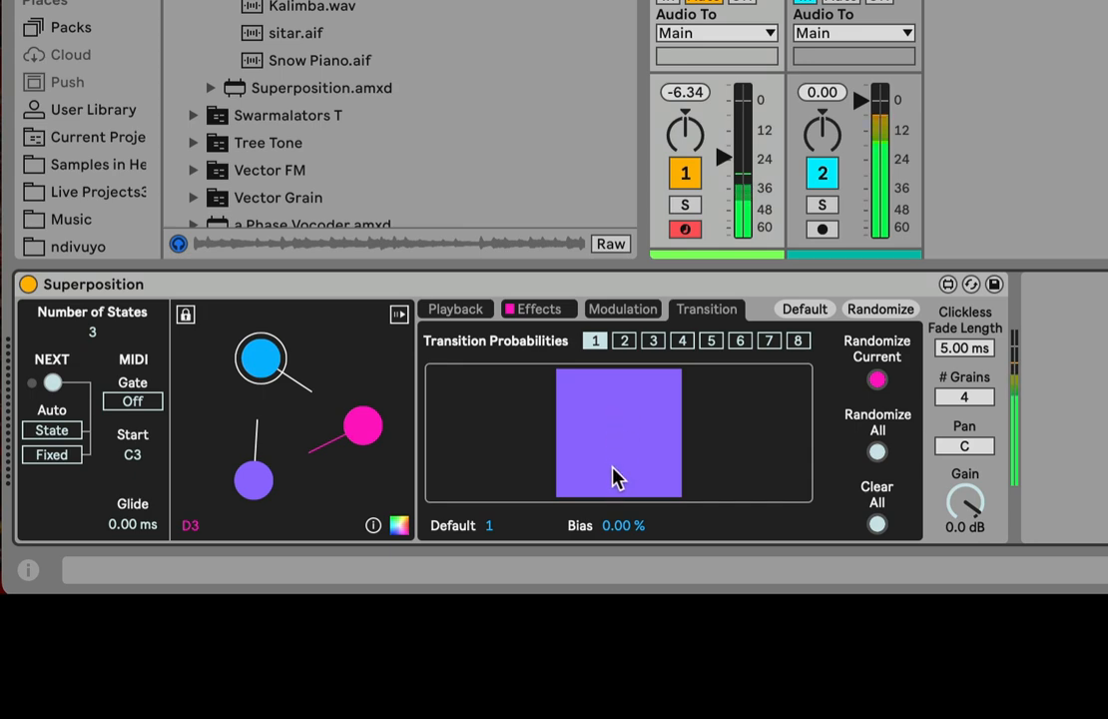
click(240, 488)
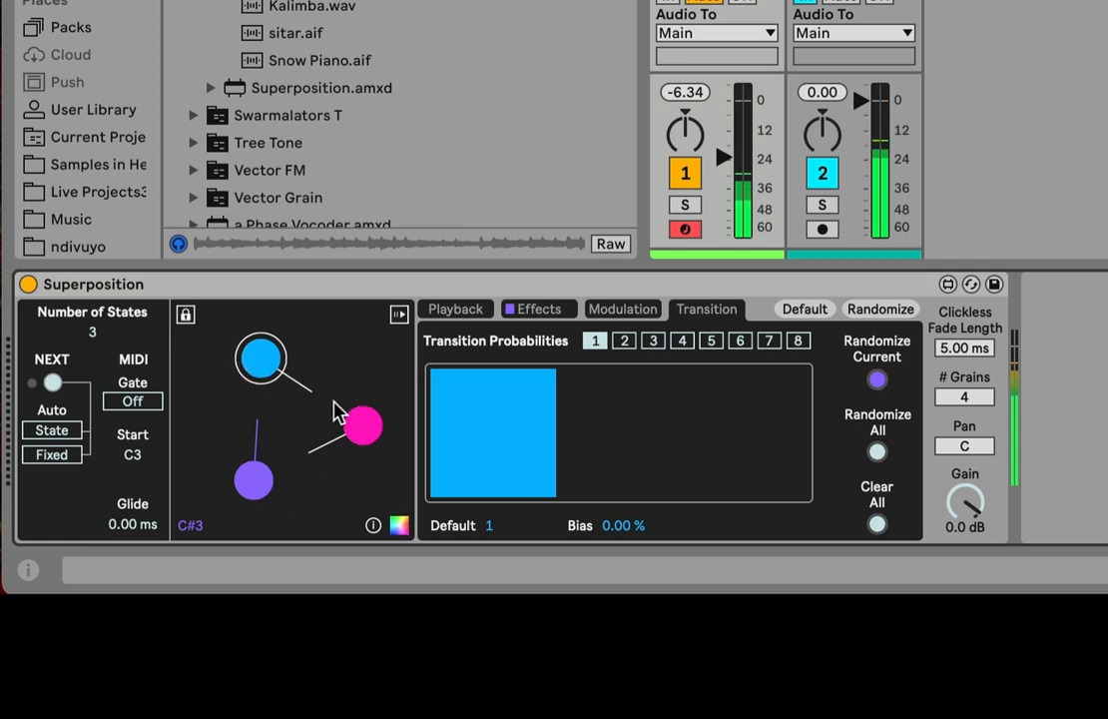
Advance repeatedly to the next state to test the transition order between the three states
click(53, 384)
click(53, 383)
click(53, 384)
click(53, 384)
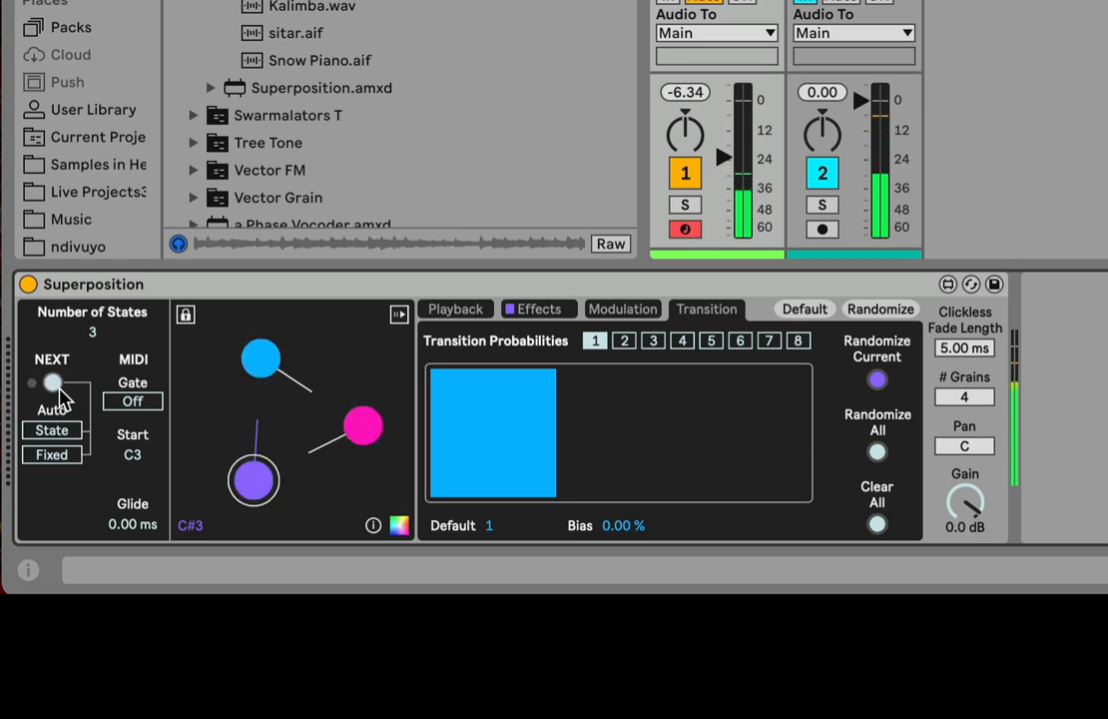
click(53, 383)
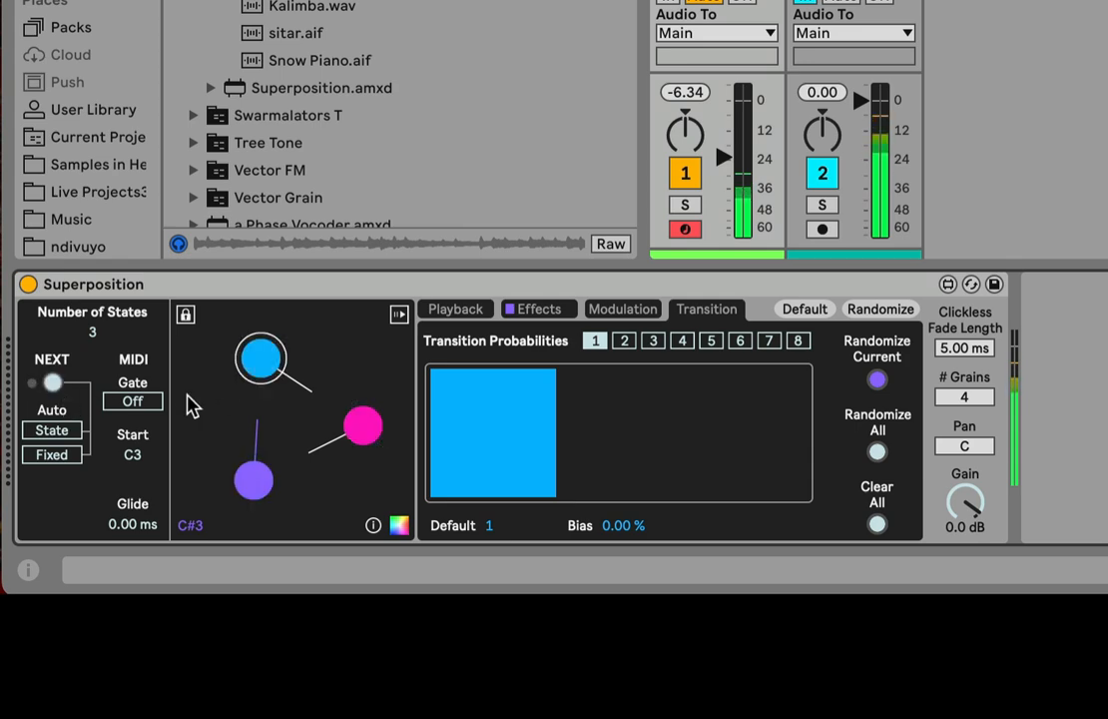
Advance to the next state three more times to confirm the current transition order
click(53, 384)
click(53, 383)
click(53, 383)
Split the blue state's transition probability evenly between the purple and pink states
click(267, 366)
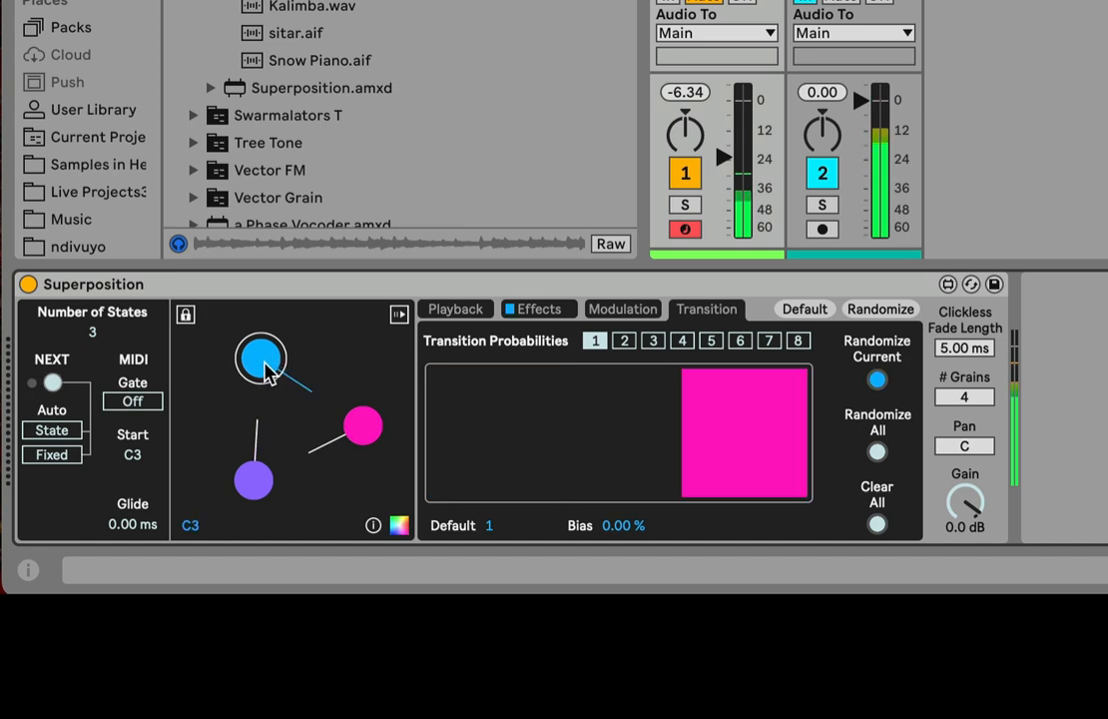
click(638, 435)
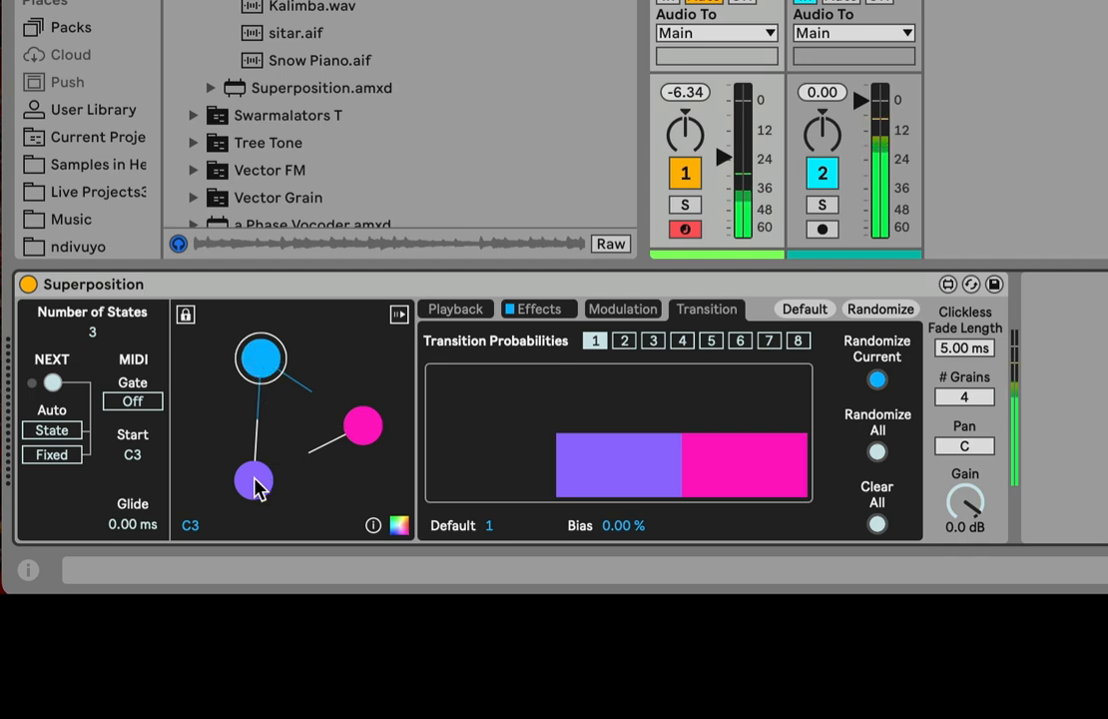
Advance repeatedly to the next state to test the blue state's random choice between the purple and pink states
click(53, 383)
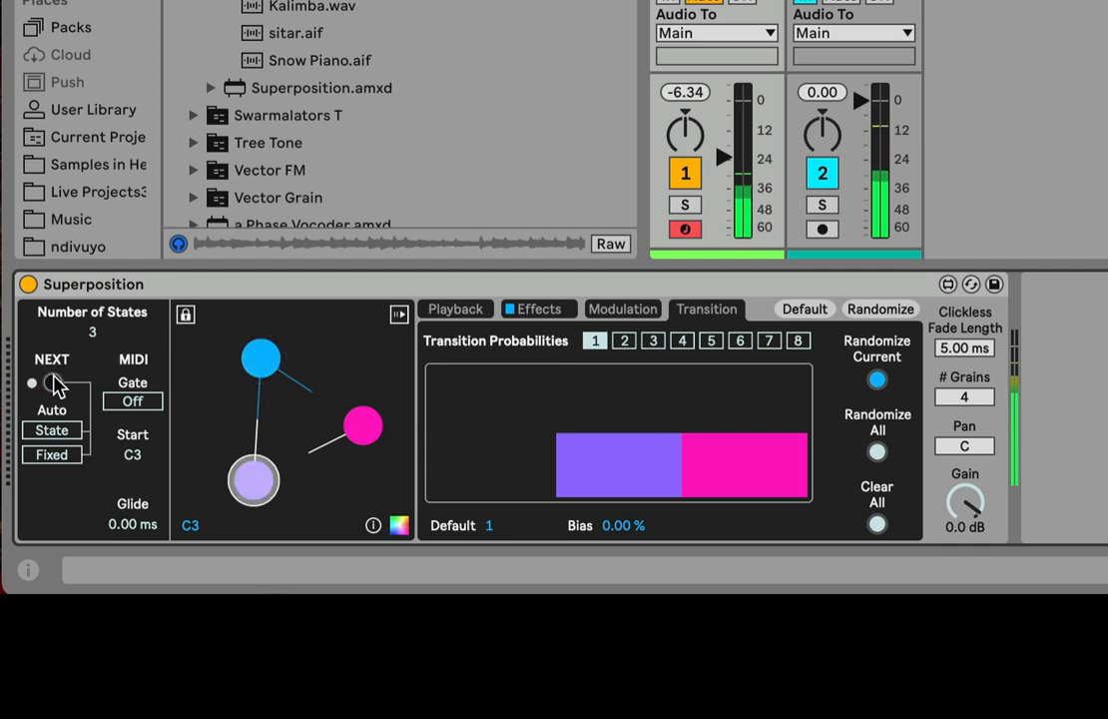
click(53, 382)
click(53, 382)
click(53, 383)
click(53, 382)
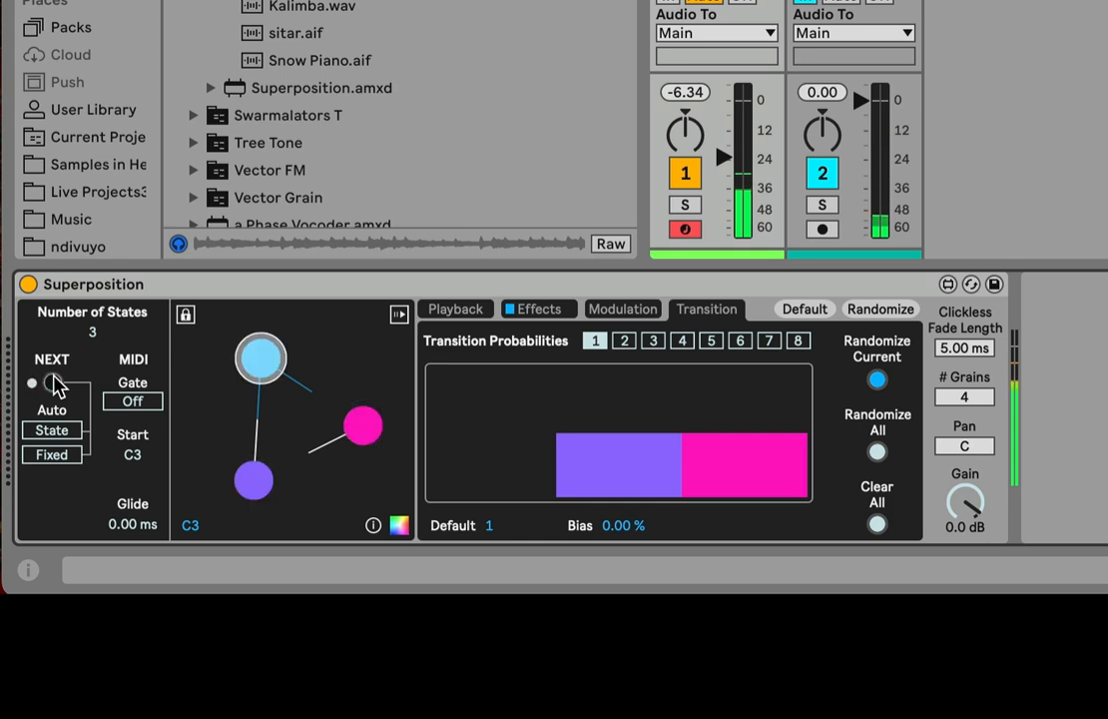
click(53, 382)
click(53, 383)
click(53, 382)
click(53, 382)
click(53, 382)
click(53, 382)
click(53, 382)
click(53, 382)
click(53, 383)
click(53, 382)
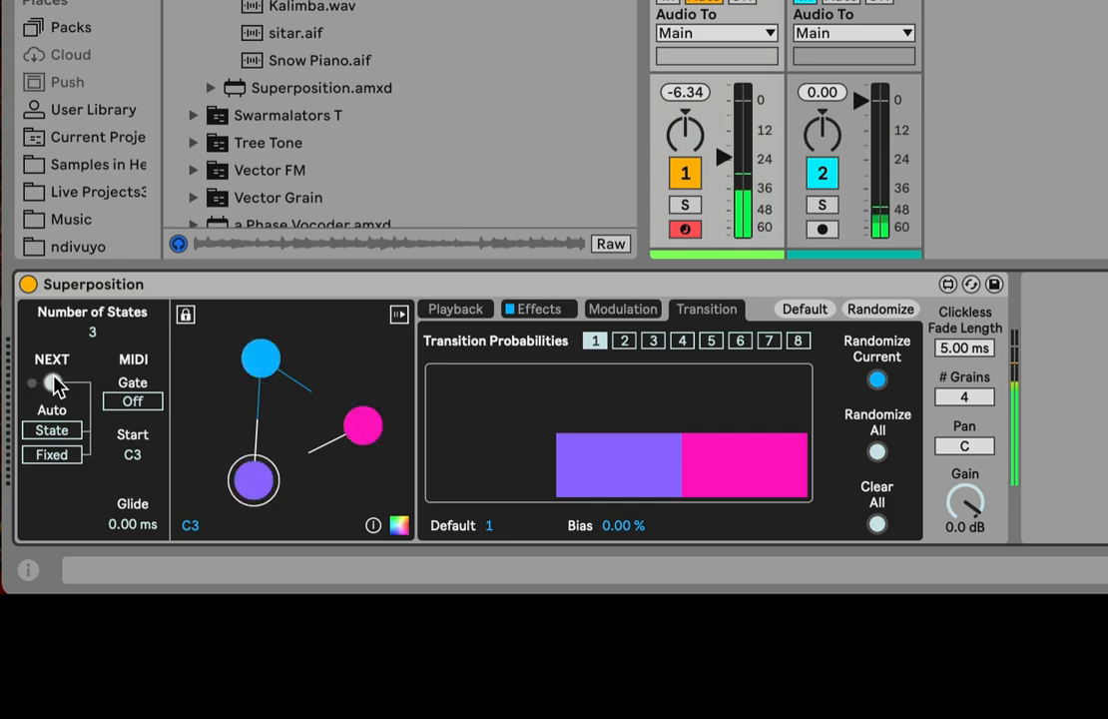
click(53, 382)
click(52, 382)
click(53, 382)
click(53, 382)
click(53, 382)
click(53, 382)
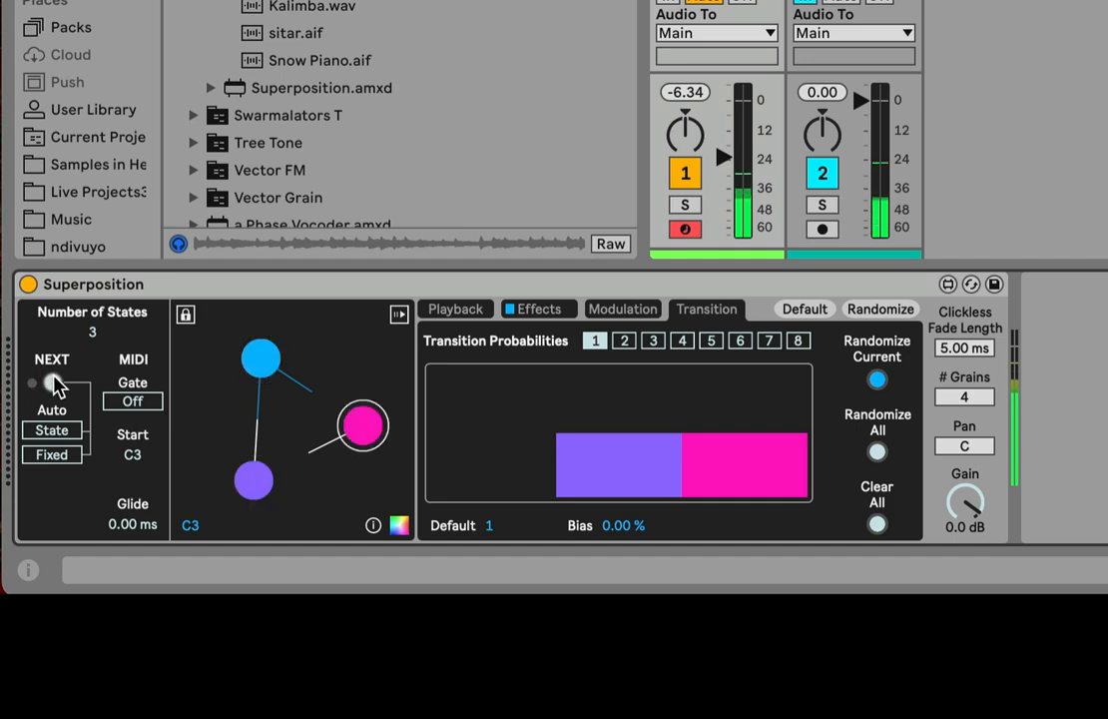
click(53, 383)
click(53, 382)
click(53, 383)
click(53, 383)
click(53, 383)
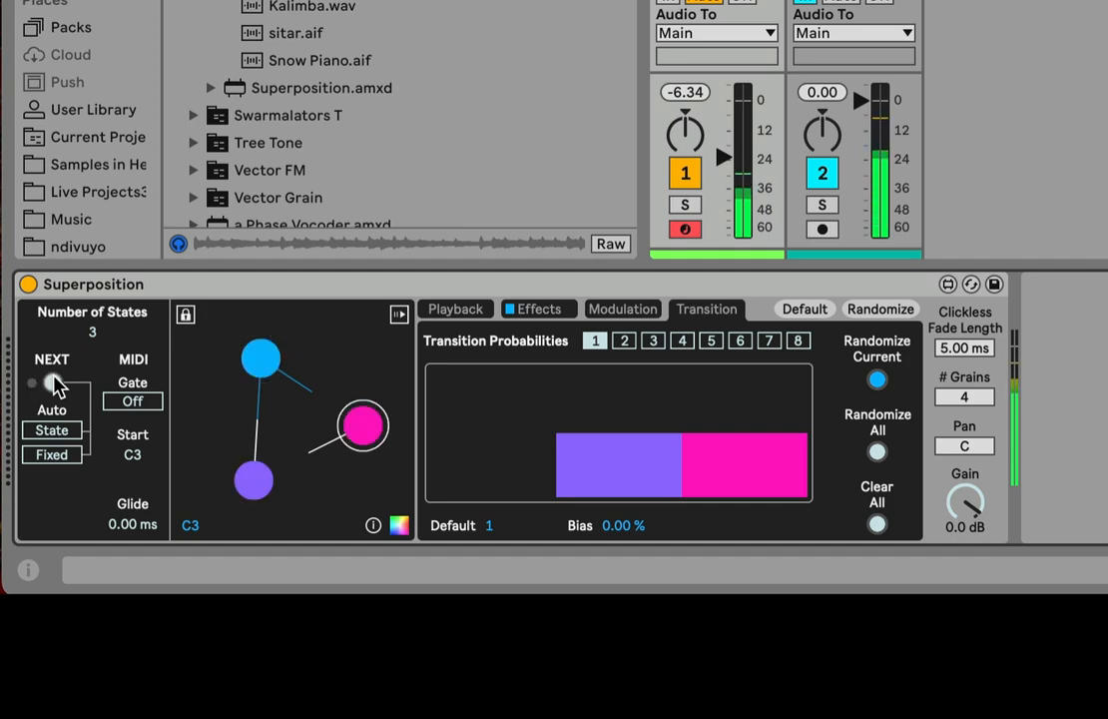
click(53, 383)
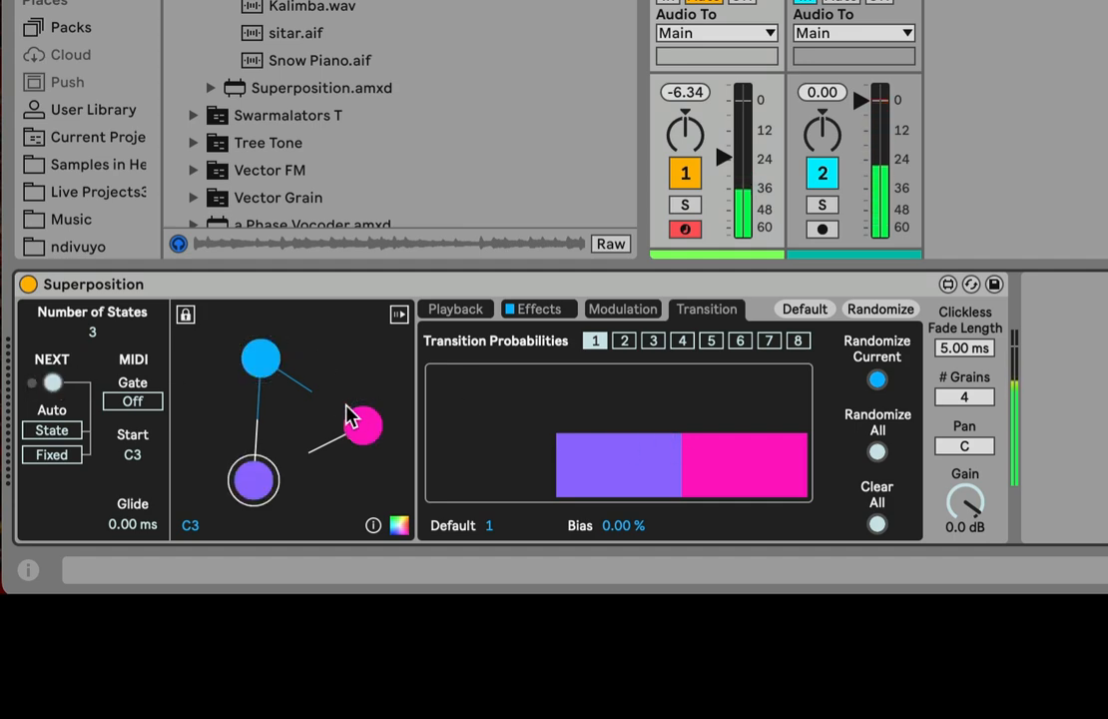
Split the purple state's transition probability evenly between the blue and pink states and advance once to test it
click(270, 480)
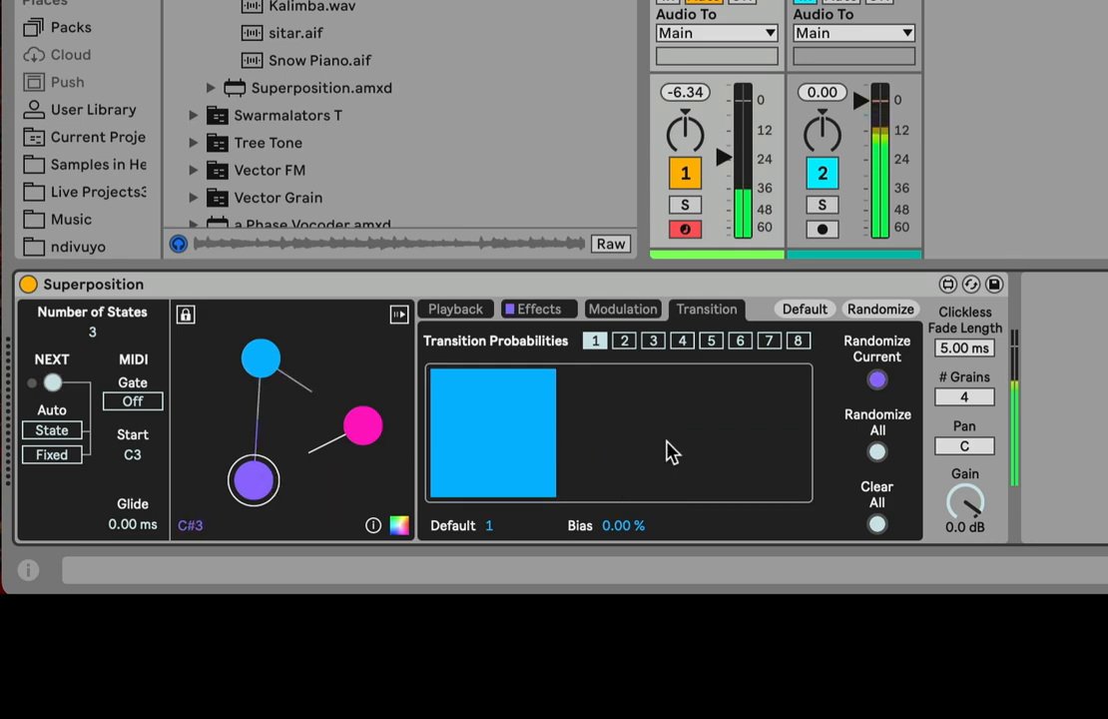
mouse_move(759, 439)
mouse_down()
mouse_move(762, 408)
mouse_move(754, 442)
mouse_up()
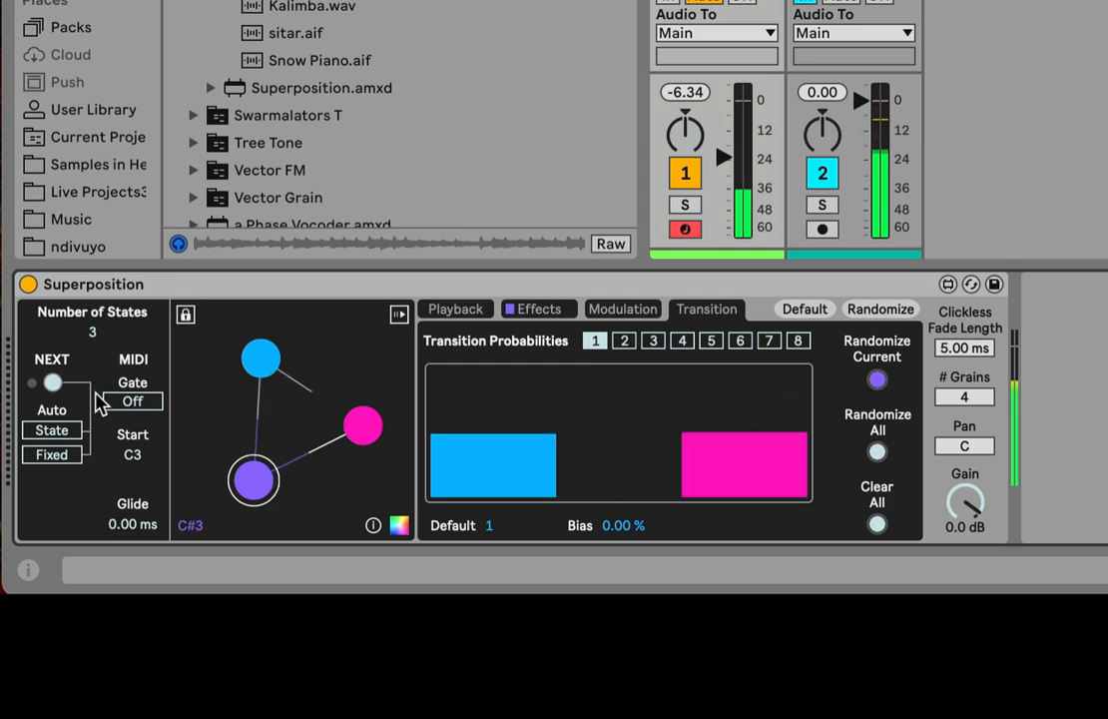
click(52, 383)
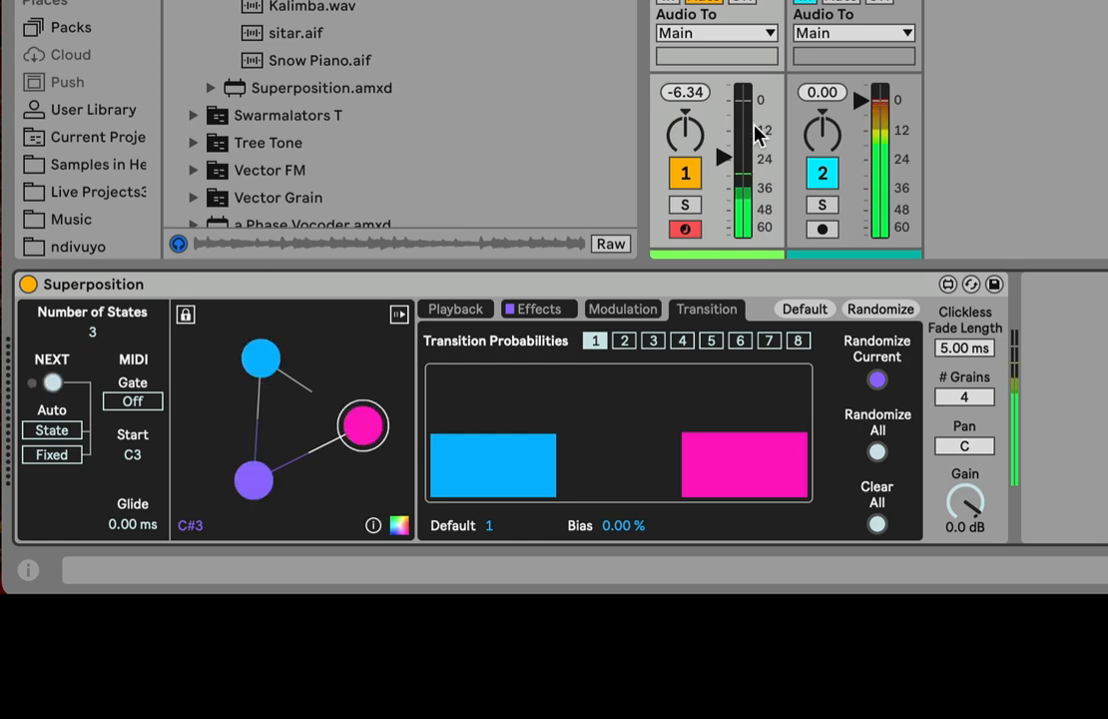
Lower track 1's volume and look over the purple state's modulation and transition settings
drag(719, 160, 723, 181)
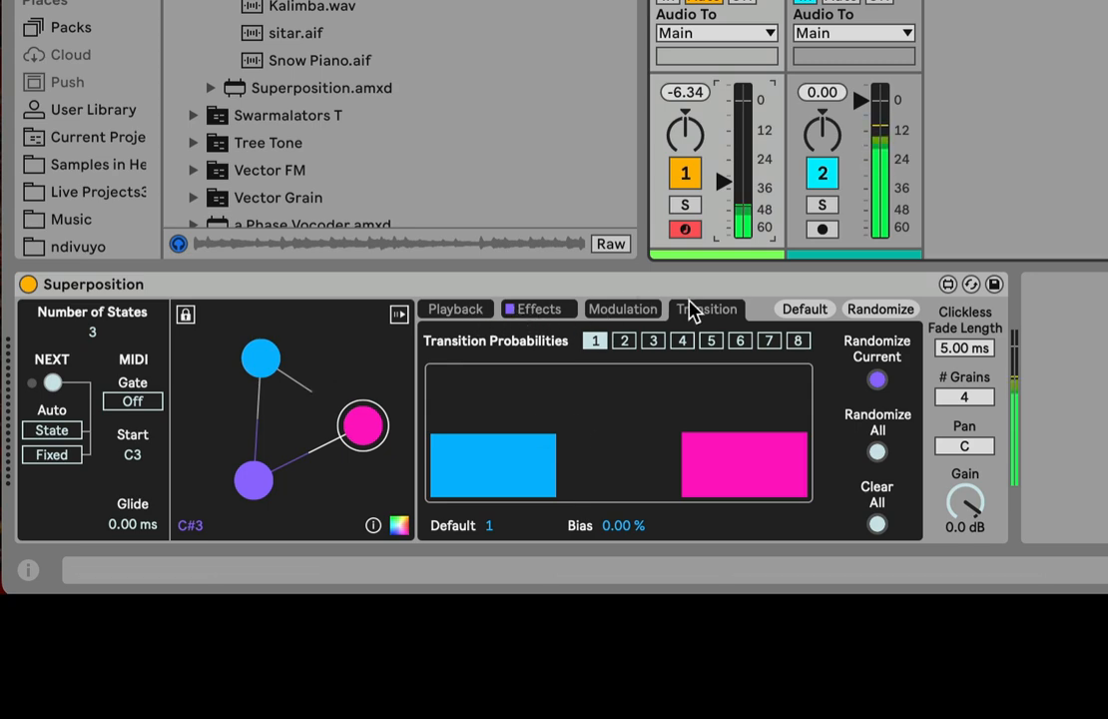
click(629, 310)
click(699, 311)
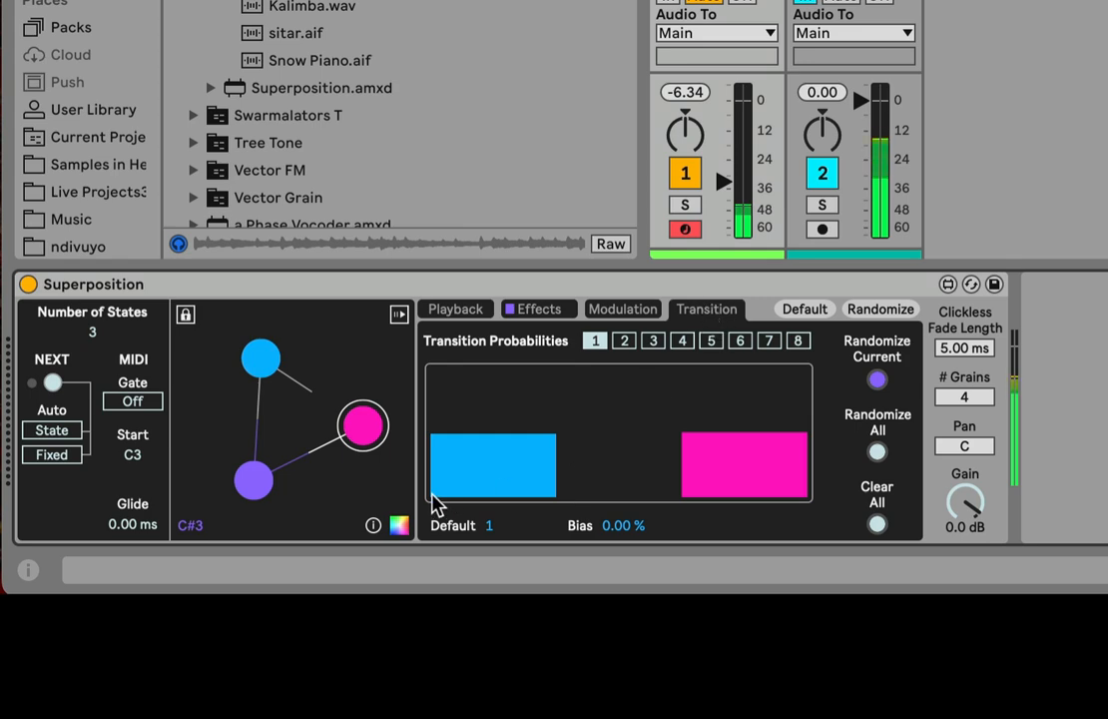
Load Kalimba.wav into the second sample slot and make the pink state play it from a start position of 66.1 %
click(471, 314)
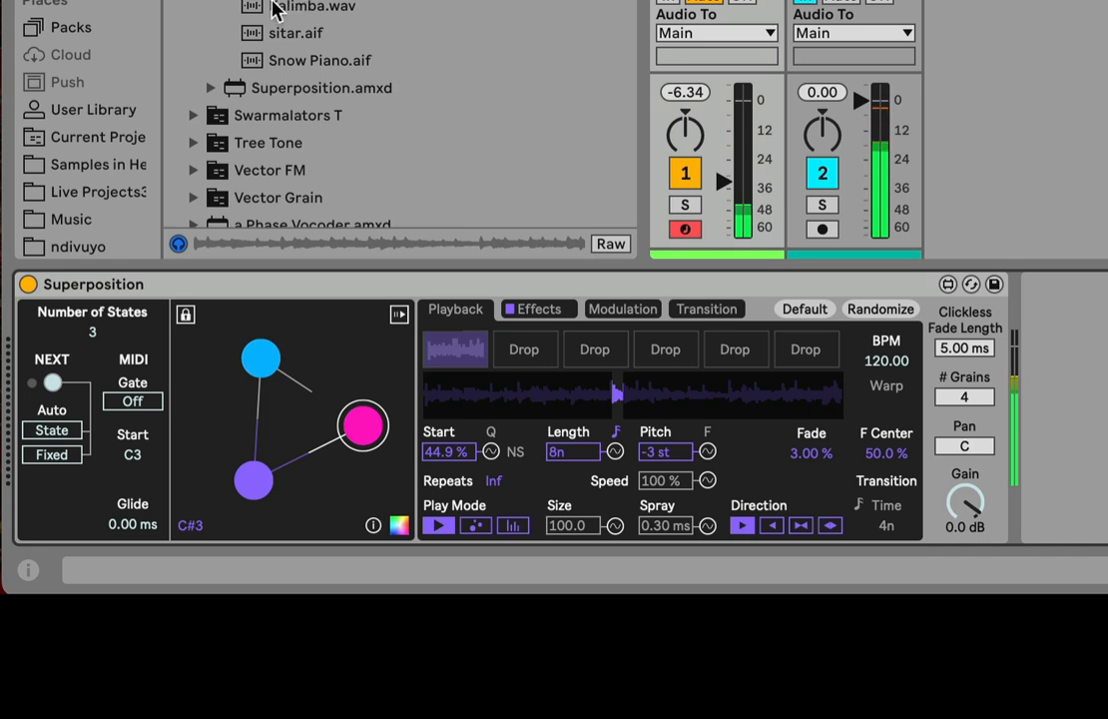
drag(276, 8, 529, 361)
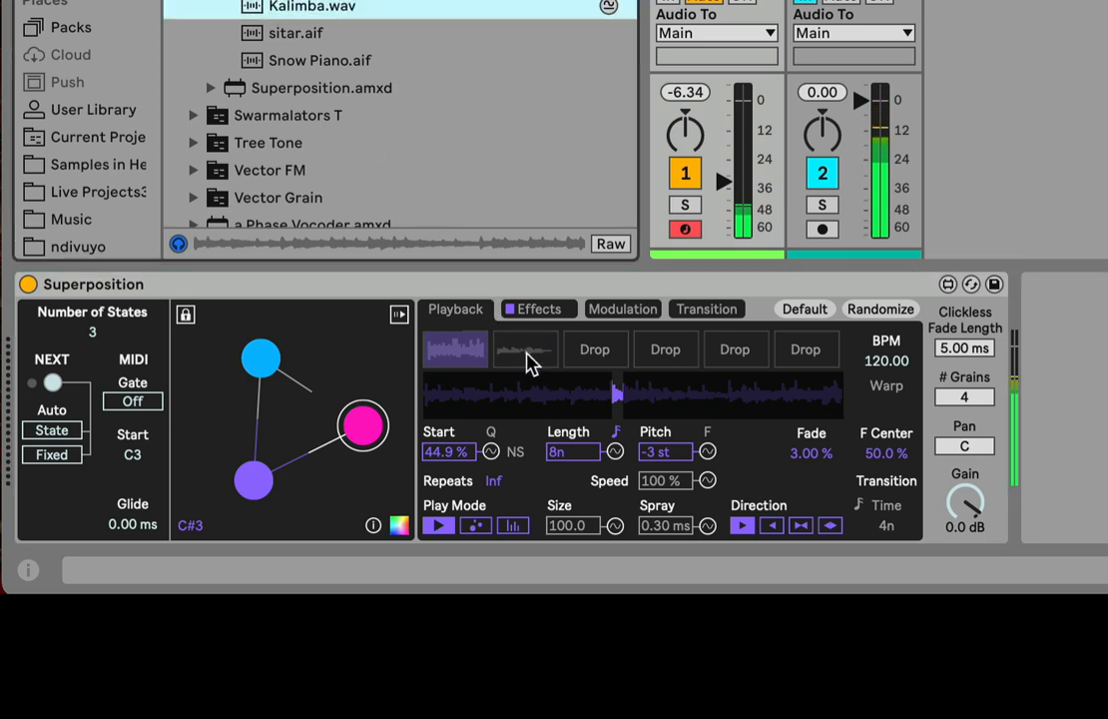
click(365, 424)
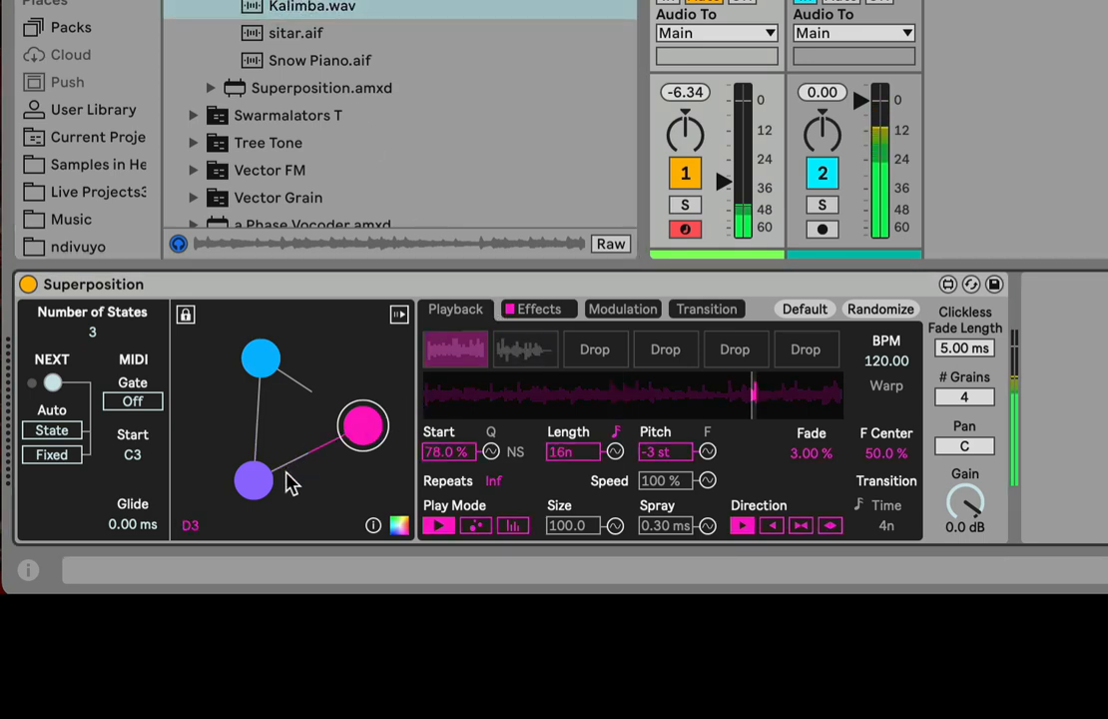
click(526, 352)
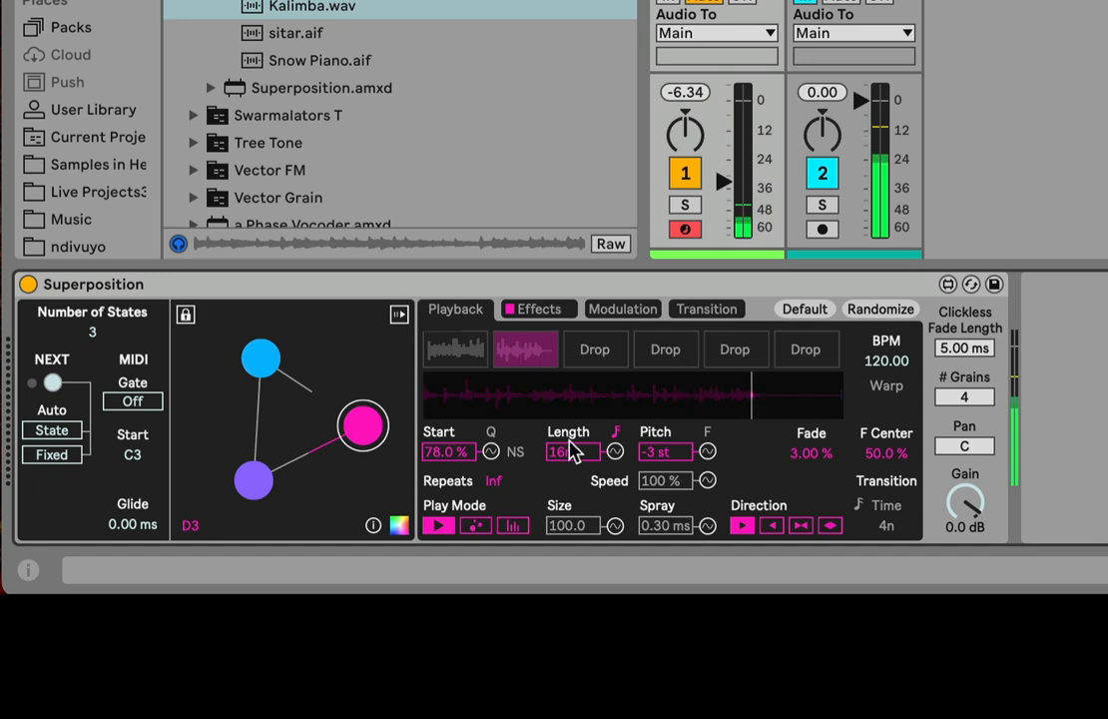
drag(454, 452, 454, 466)
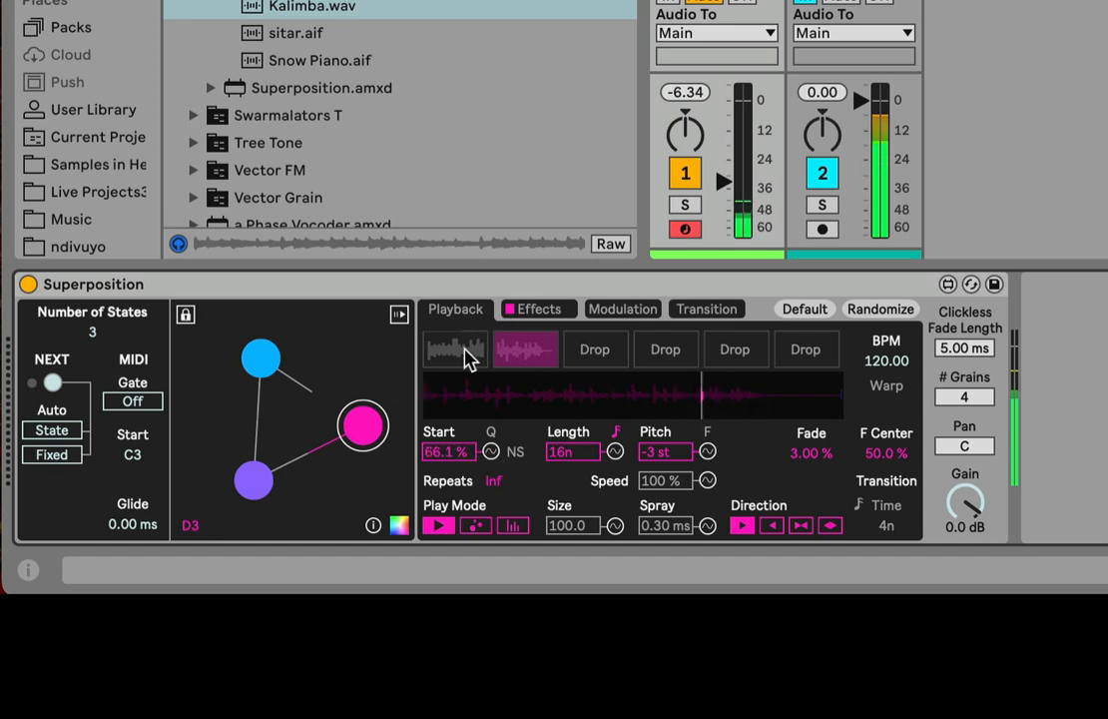
Check the purple and blue states' playback samples and advance through the states to hear the samples alternate
click(250, 485)
click(270, 372)
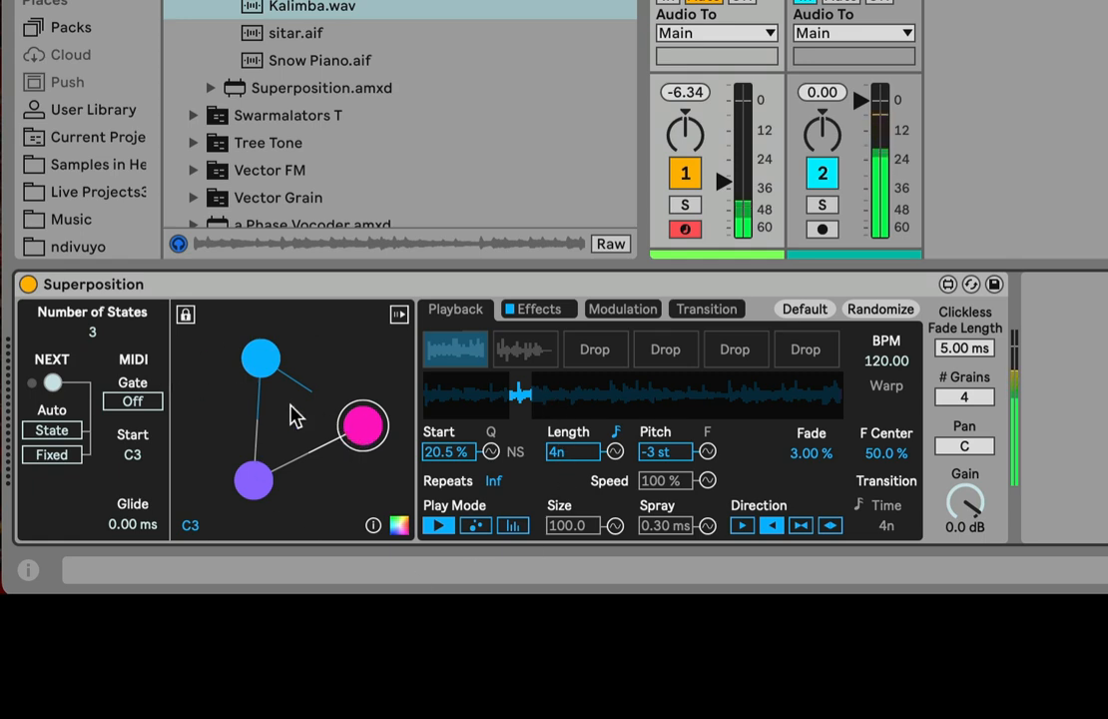
click(58, 382)
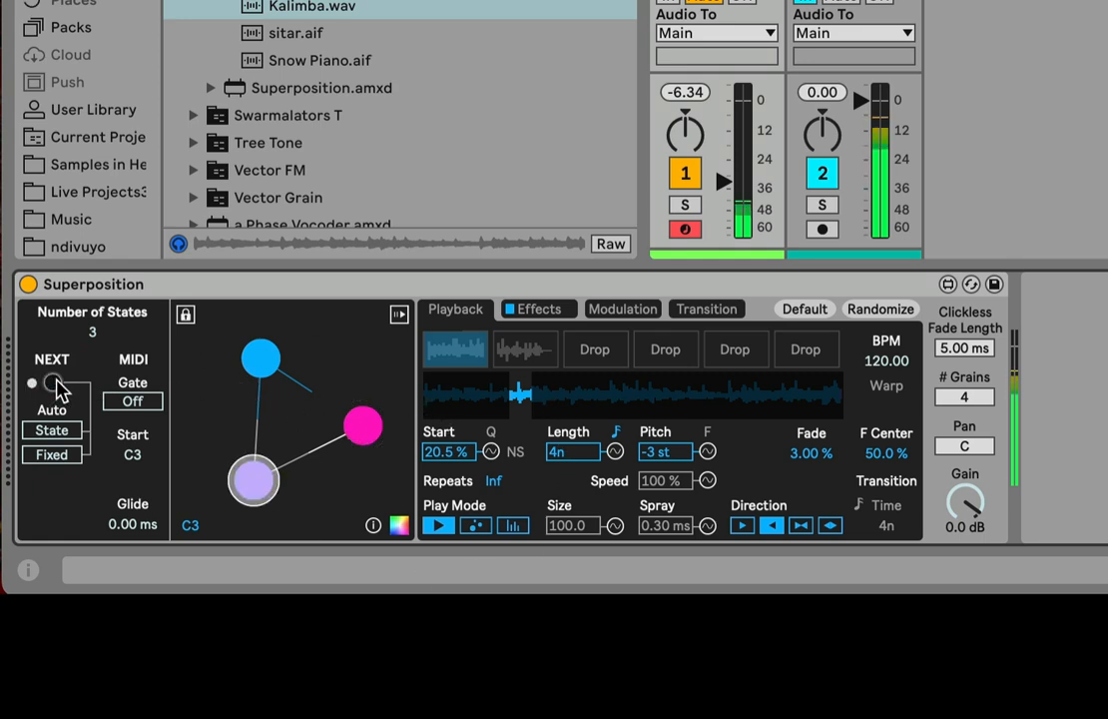
click(57, 381)
click(56, 381)
click(56, 382)
click(55, 381)
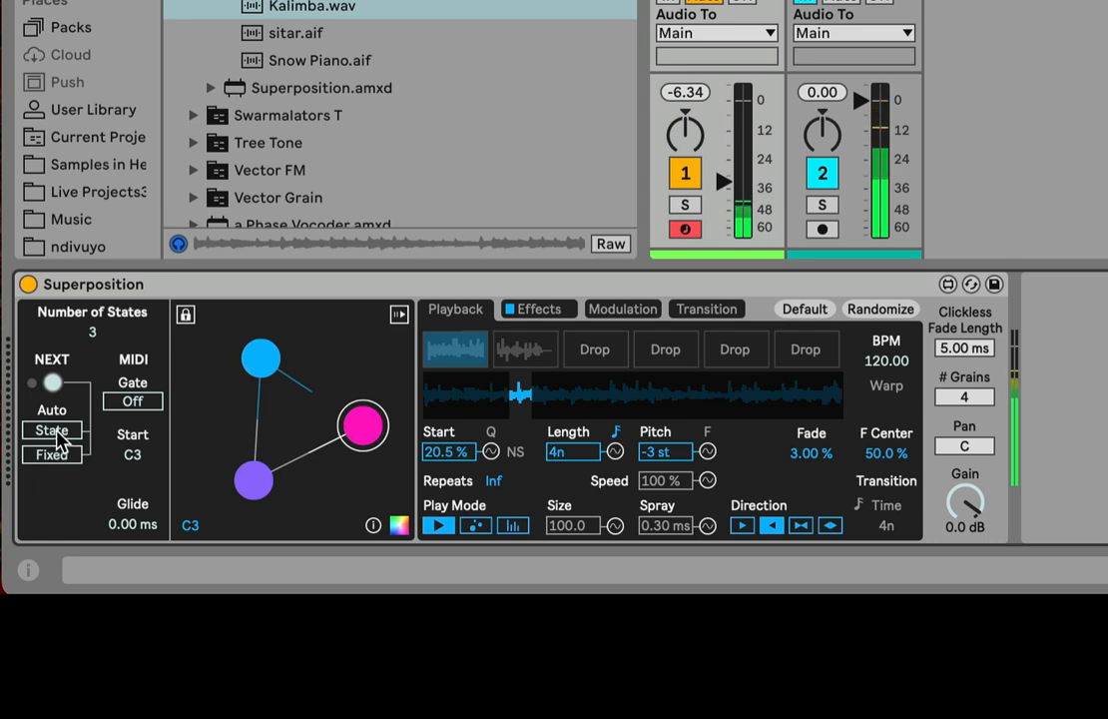
Briefly try automatic state changes at a fixed interval, and turn track 1's volume down to nearly its minimum
click(64, 456)
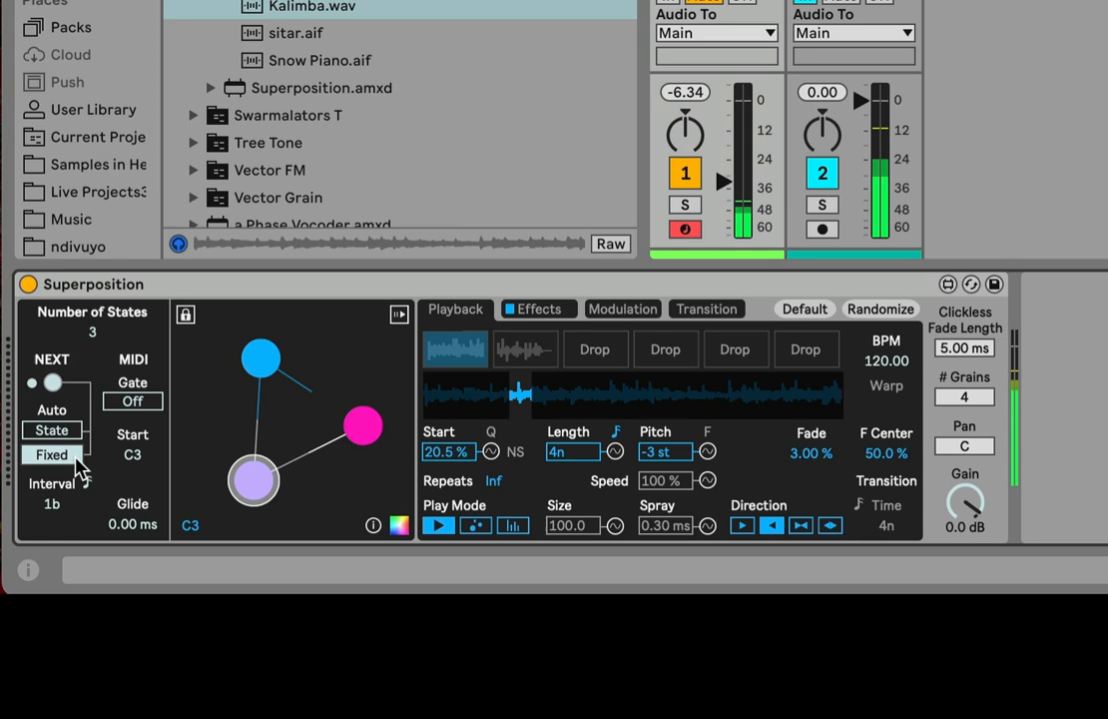
click(79, 458)
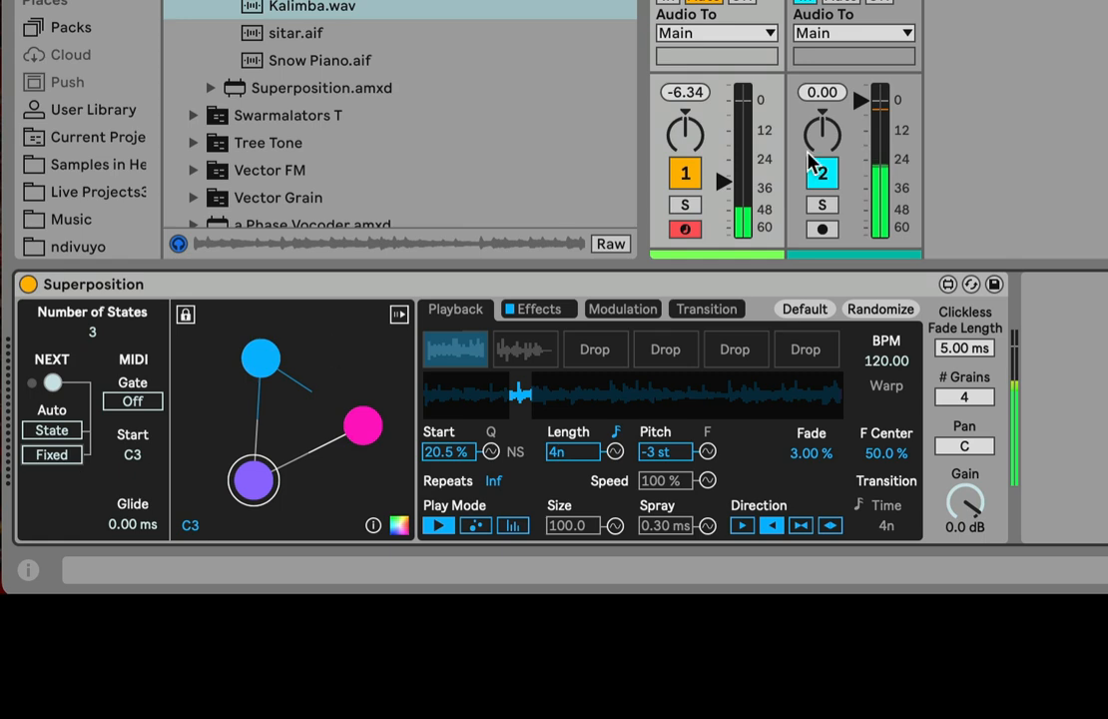
drag(723, 183, 723, 230)
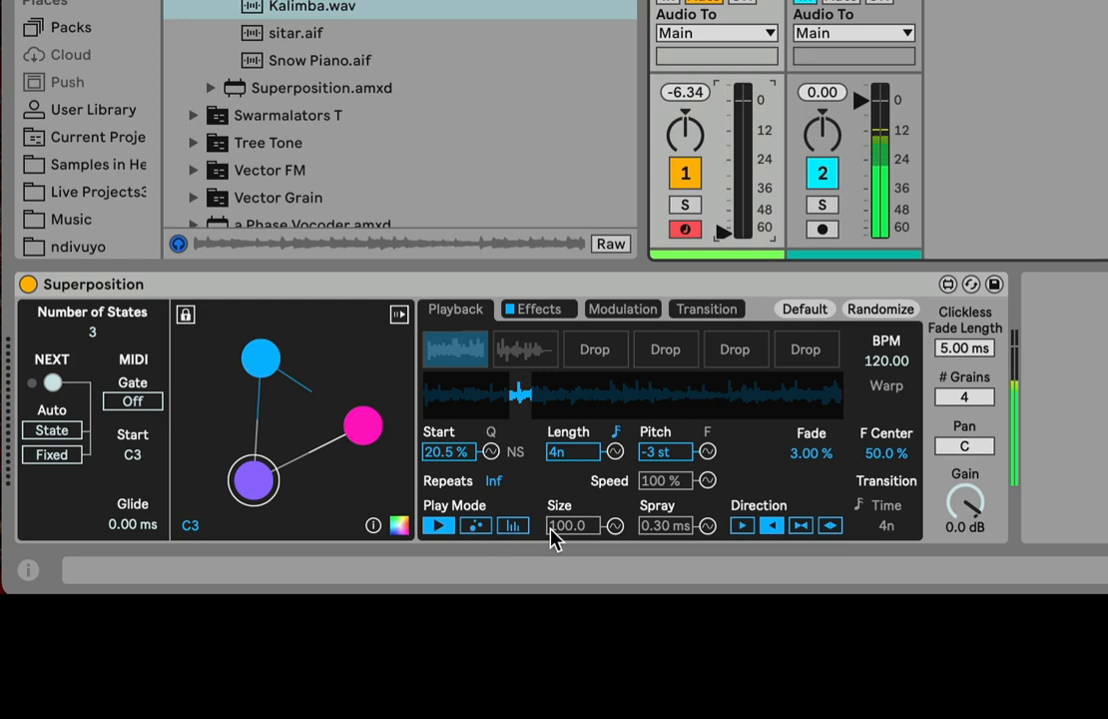
Try the second and third play modes on the blue state and return to the first play mode
click(474, 529)
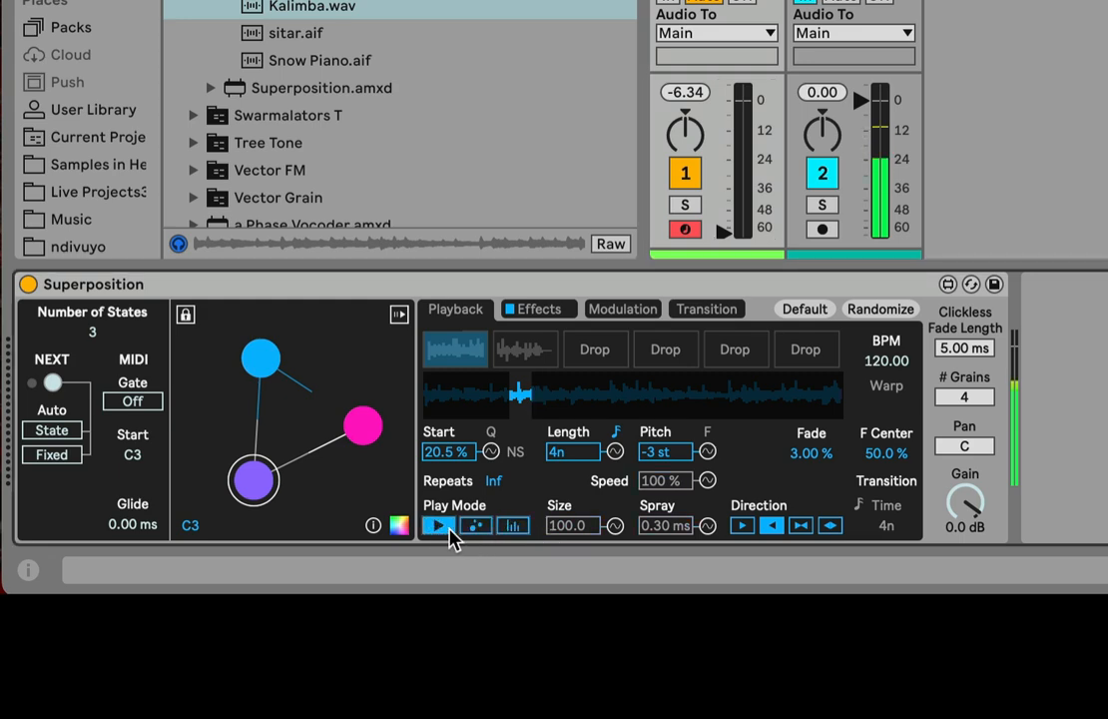
click(511, 527)
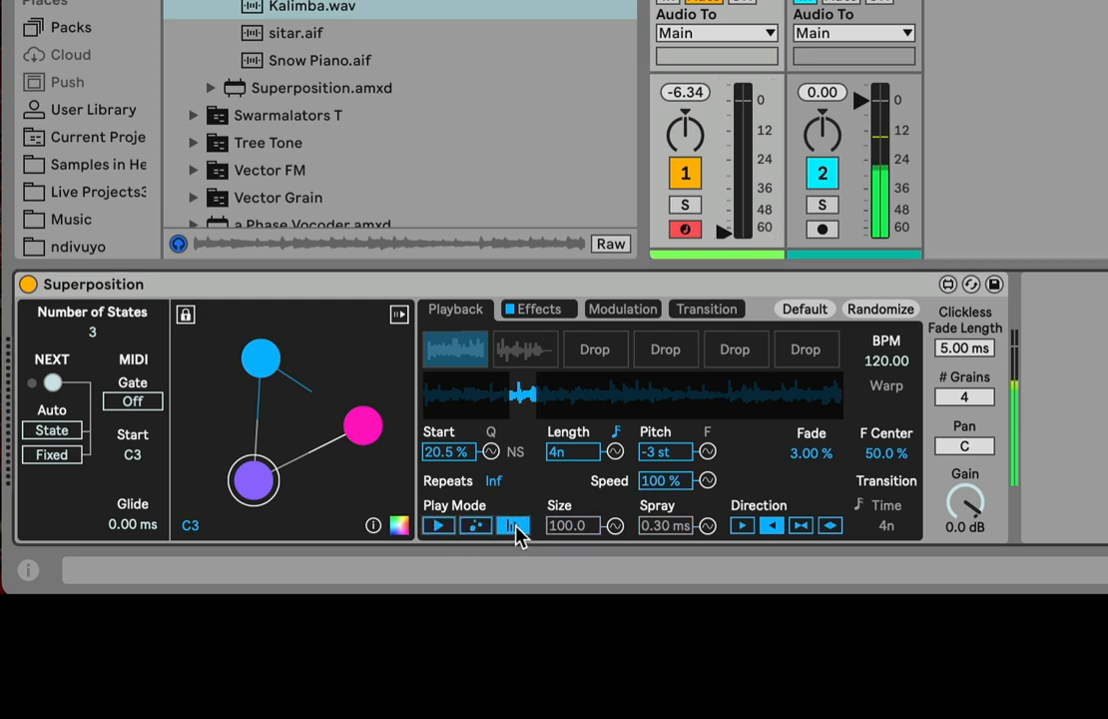
click(435, 527)
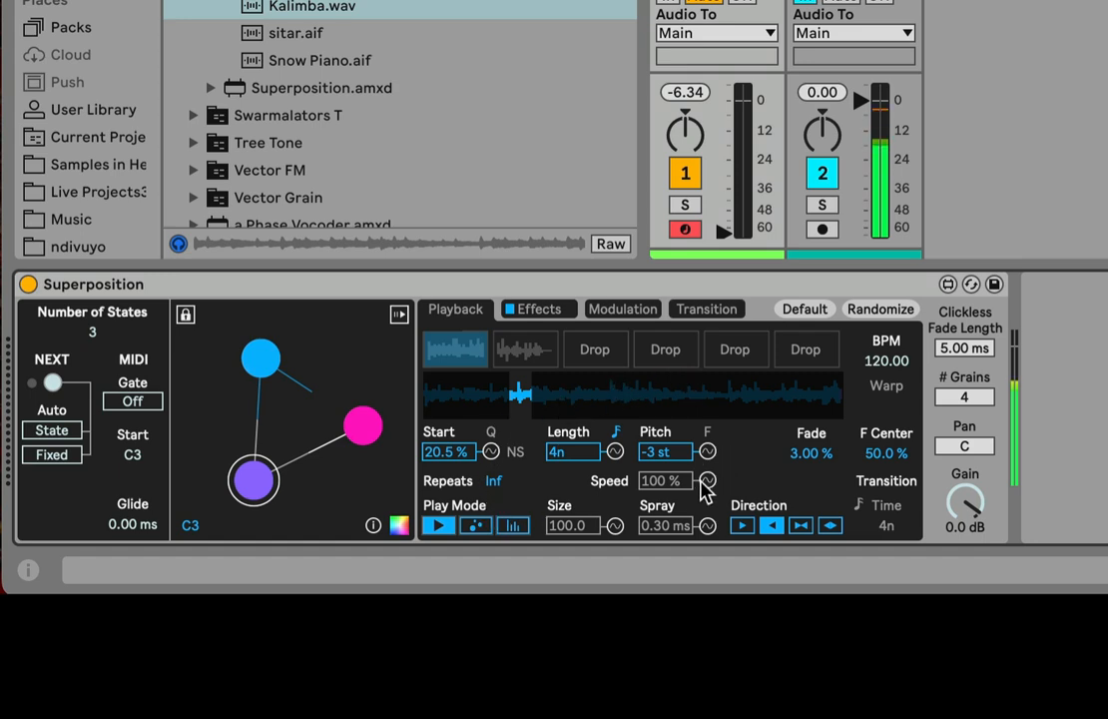
Examine the modulation options for the blue state's start, length, pitch and speed, and close them again
click(490, 452)
click(491, 452)
click(490, 452)
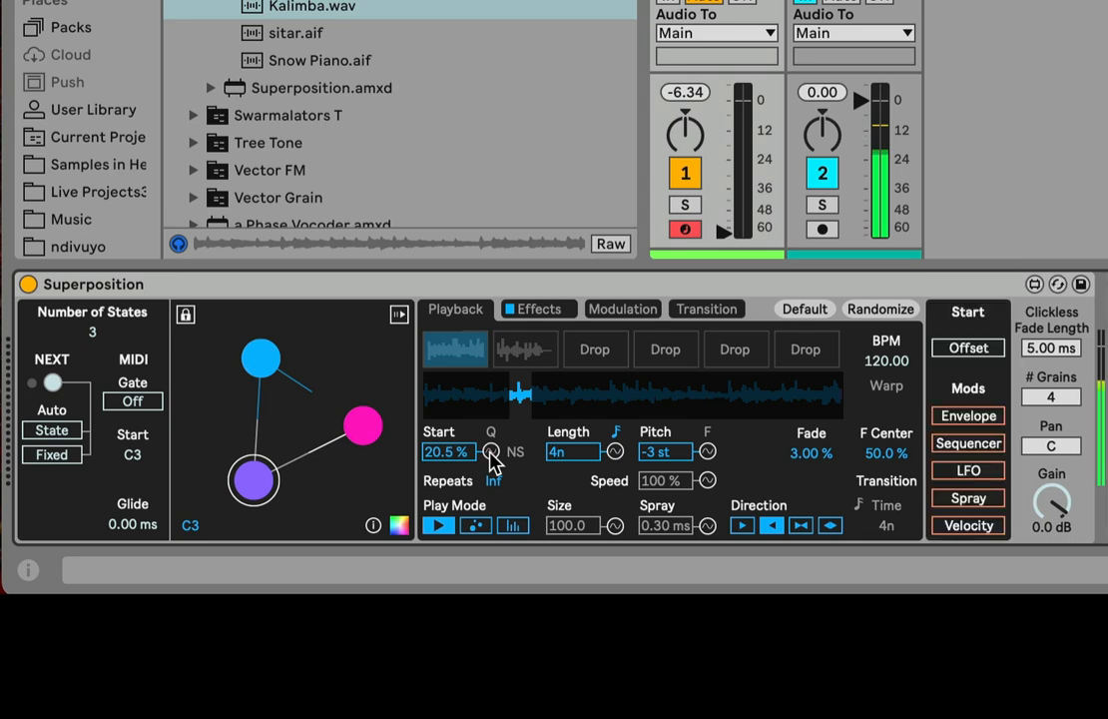
click(490, 453)
click(615, 451)
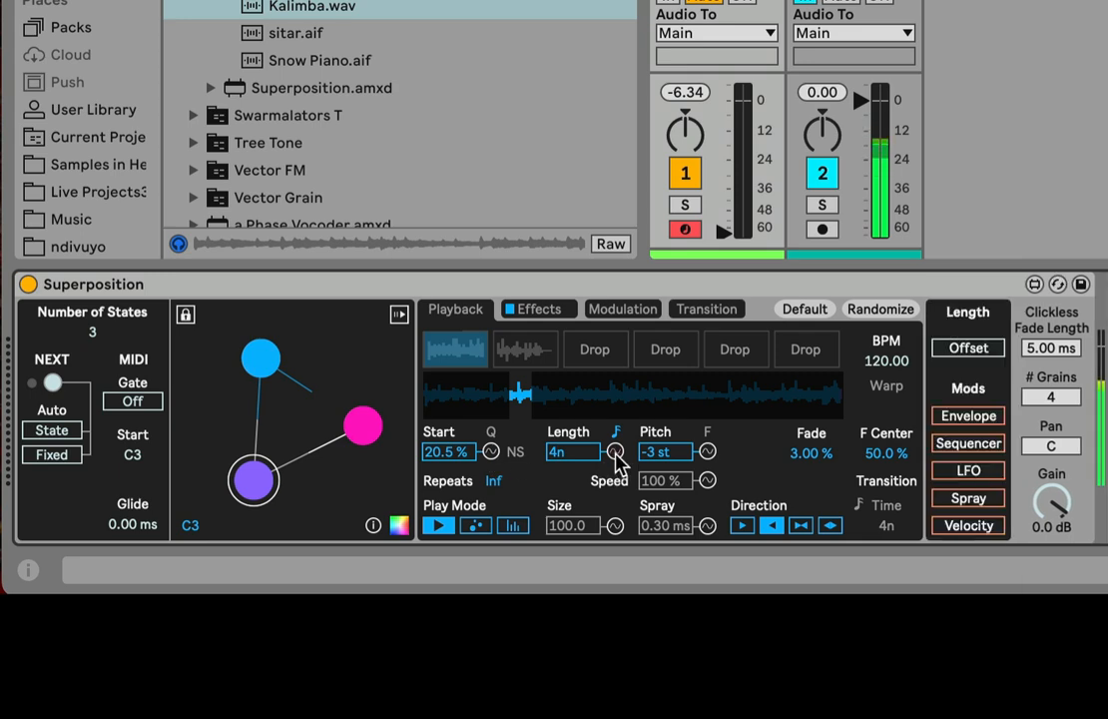
click(707, 451)
click(706, 481)
click(707, 480)
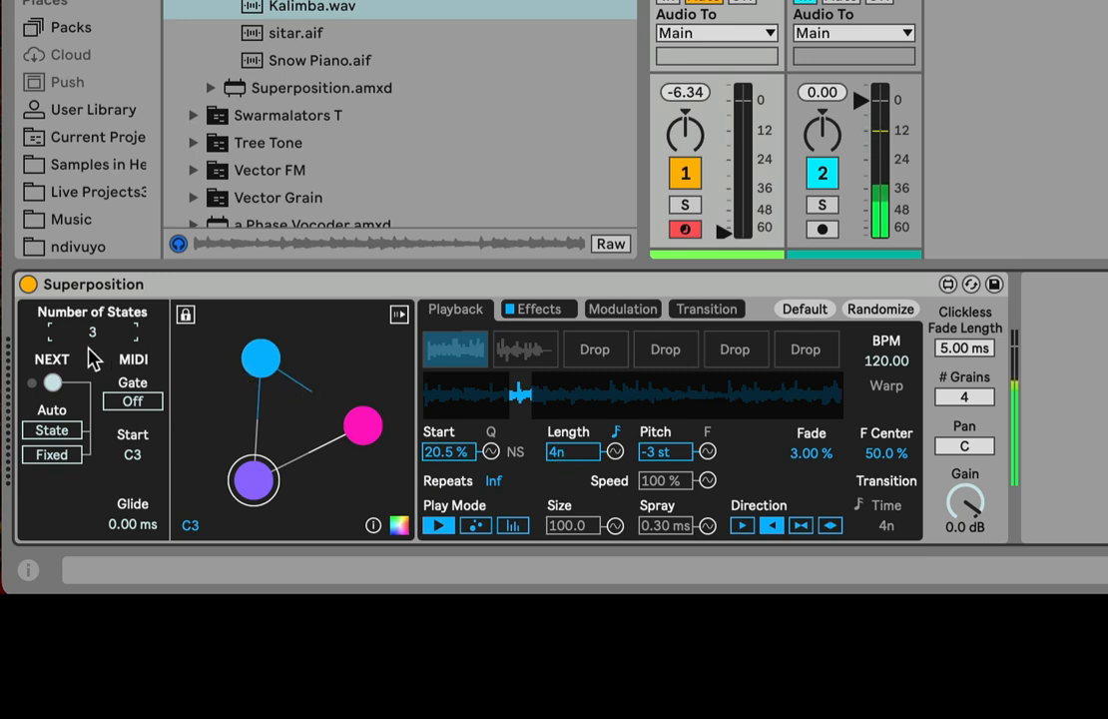
Advance through the states several times to hear how their playback differs
click(44, 385)
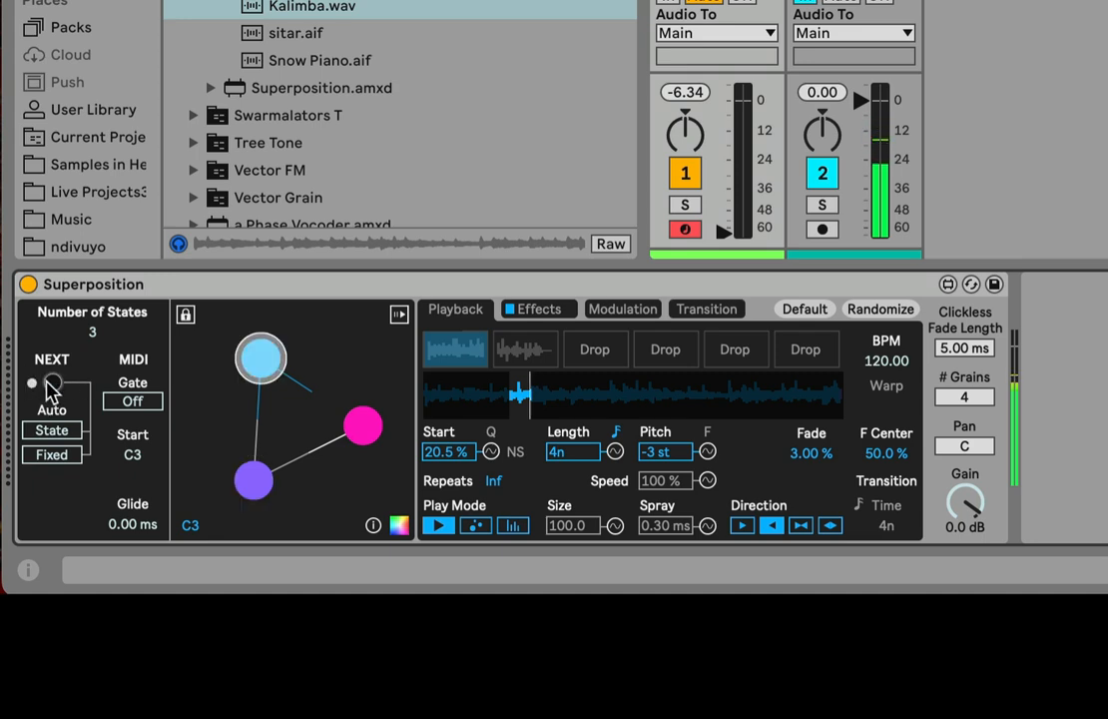
click(55, 384)
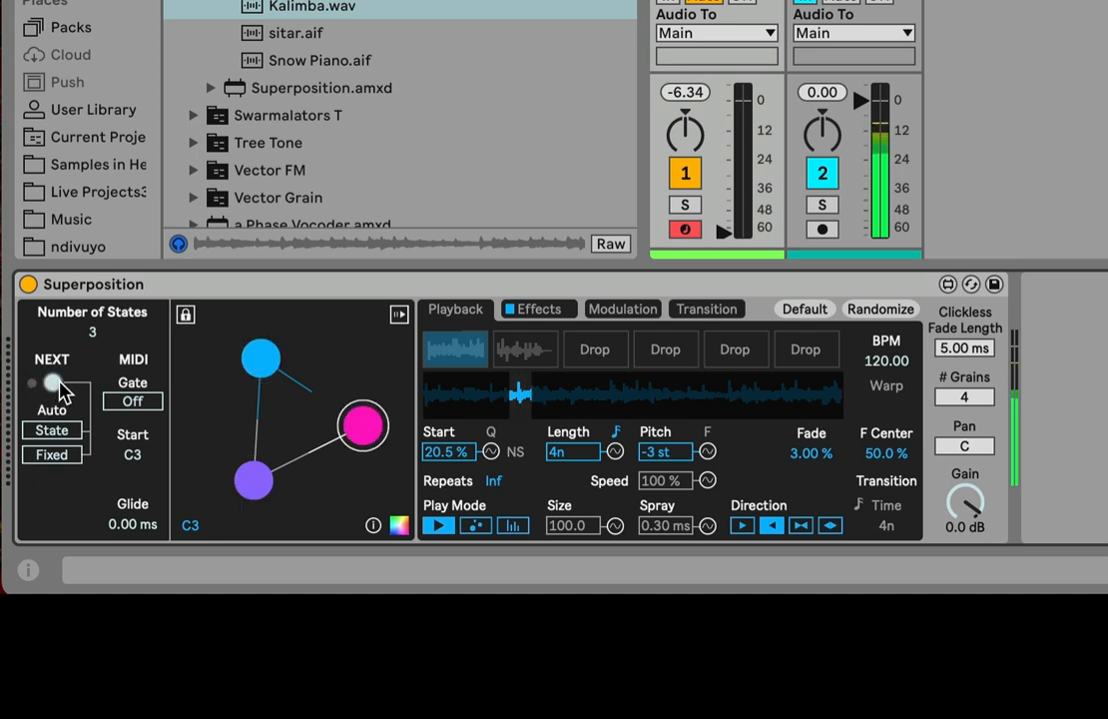
click(55, 384)
click(53, 383)
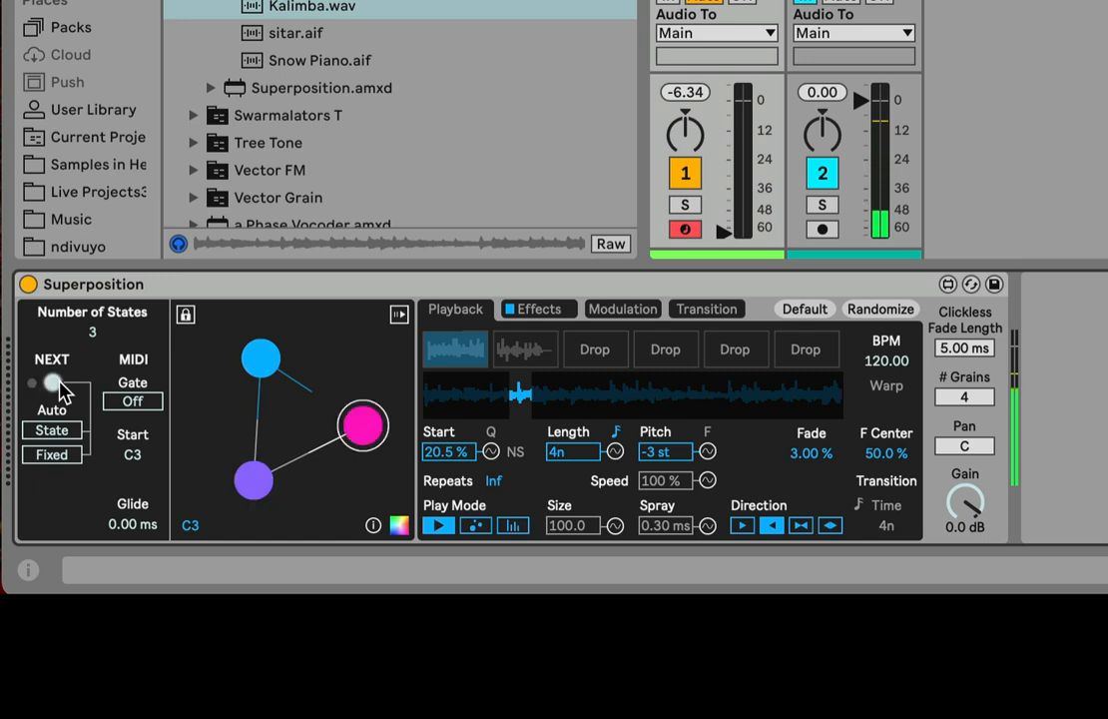
click(55, 385)
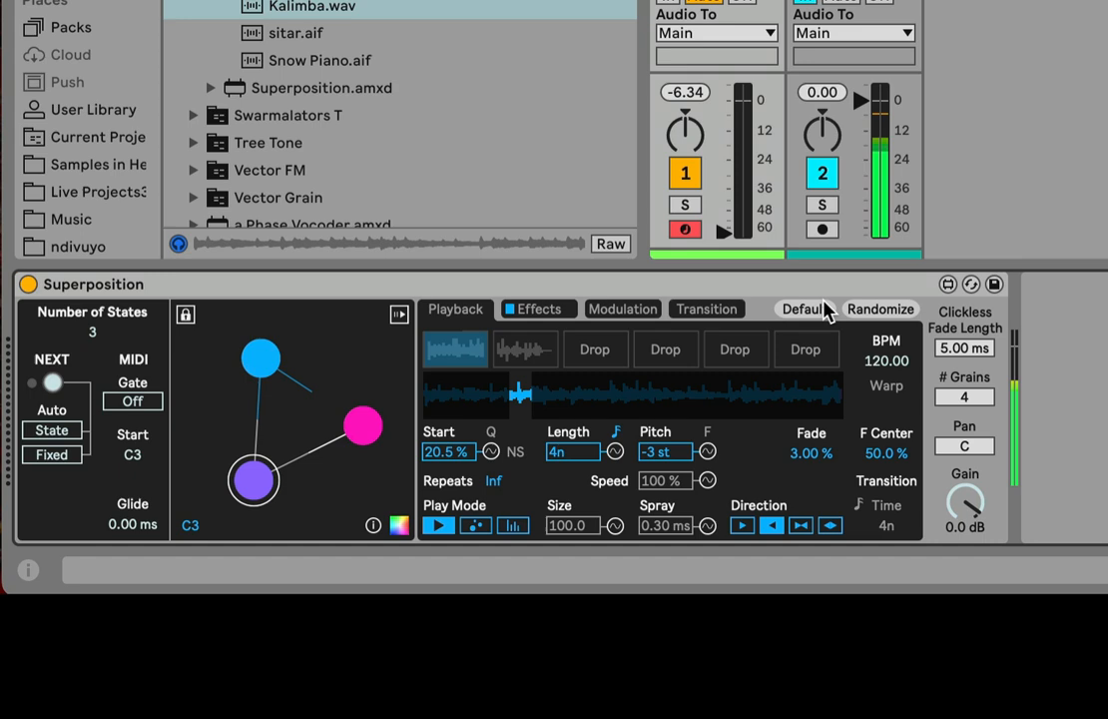
Check the blue state's transition settings, return to its playback settings, and advance four more times
click(727, 309)
click(454, 314)
click(51, 381)
click(51, 380)
click(51, 380)
click(51, 381)
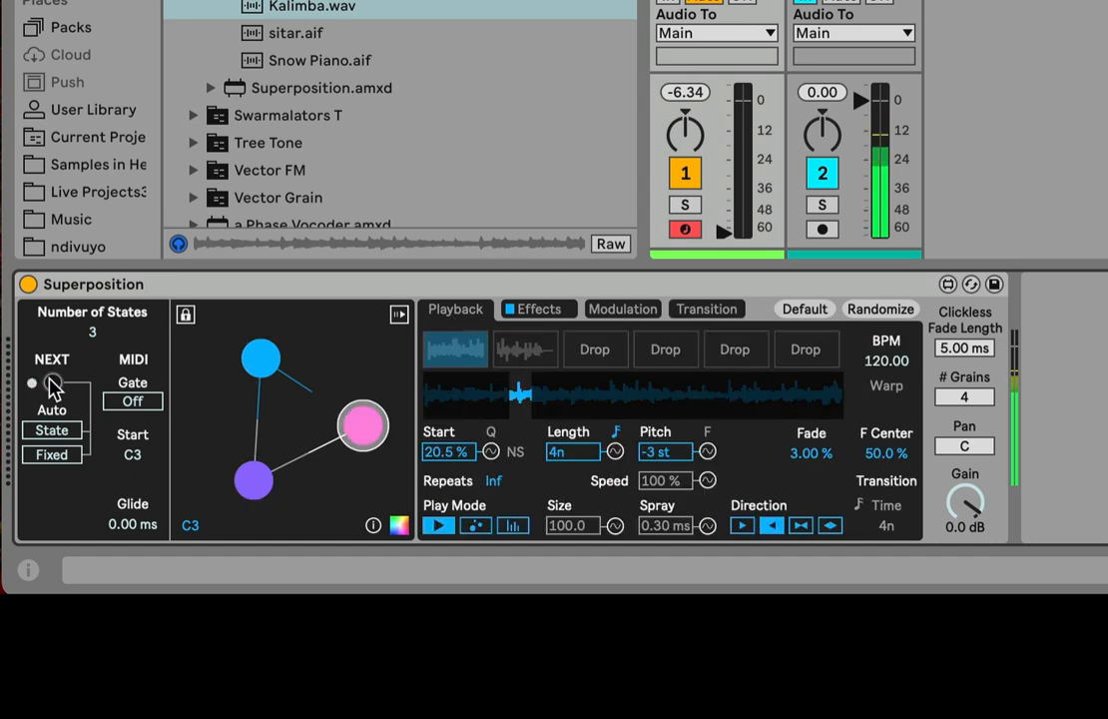
Enable automatic advancing at a fixed interval of 2n and briefly raise track 1's volume to -10.6 dB to hear it
click(51, 382)
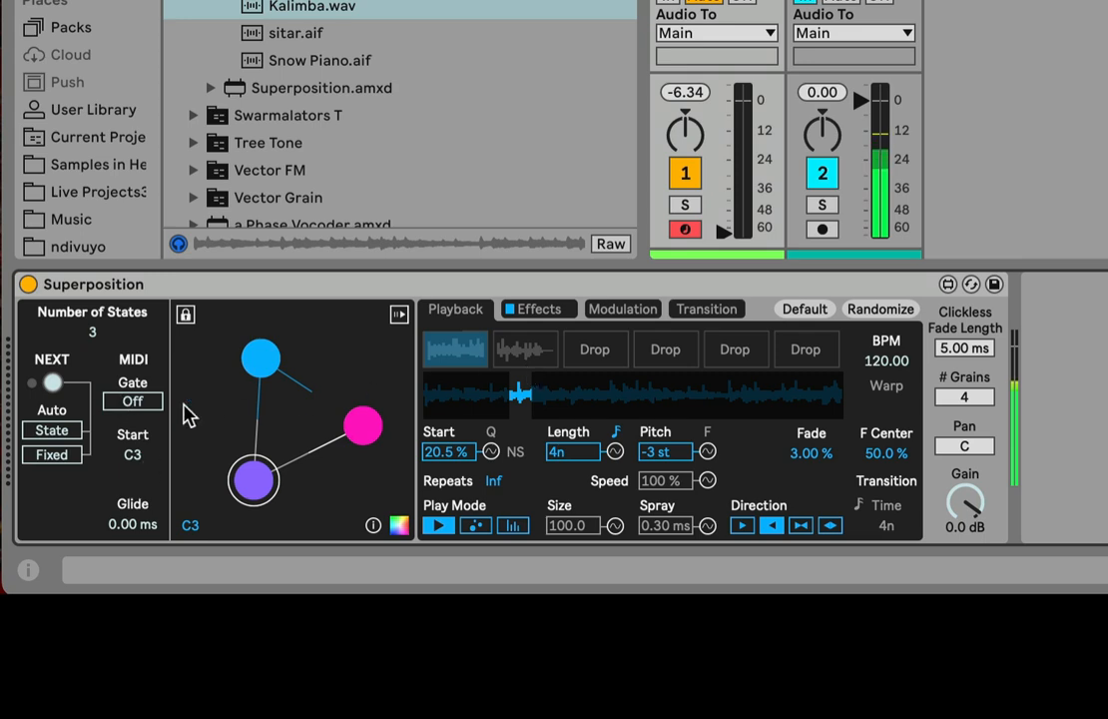
click(58, 456)
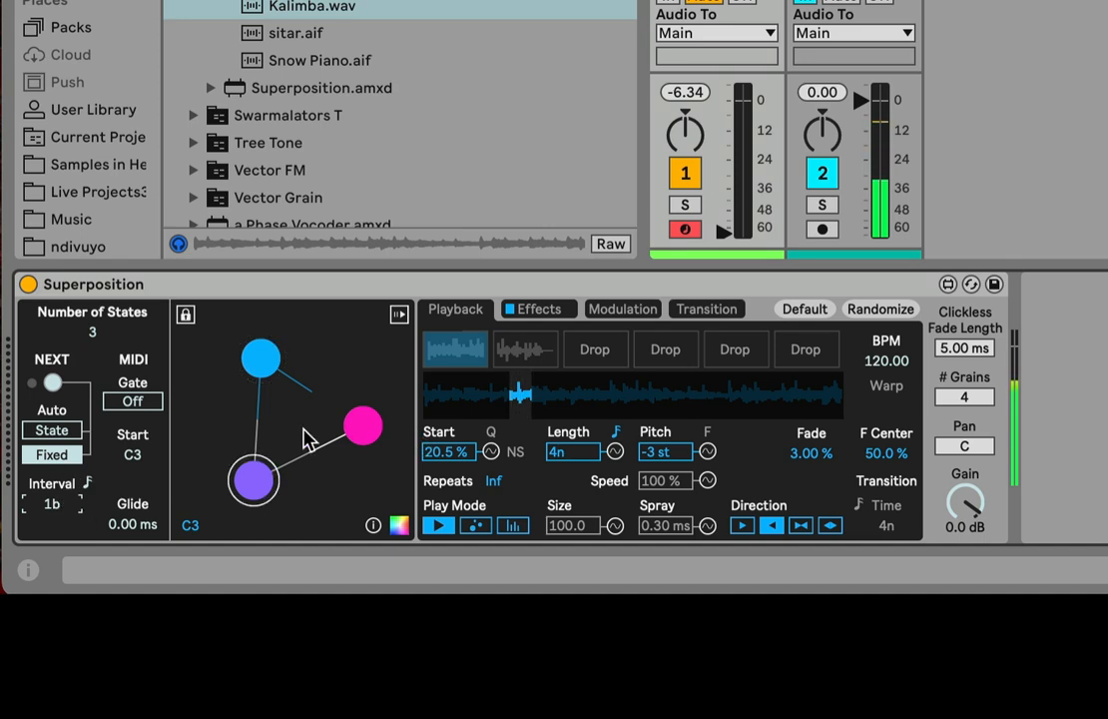
key(Down)
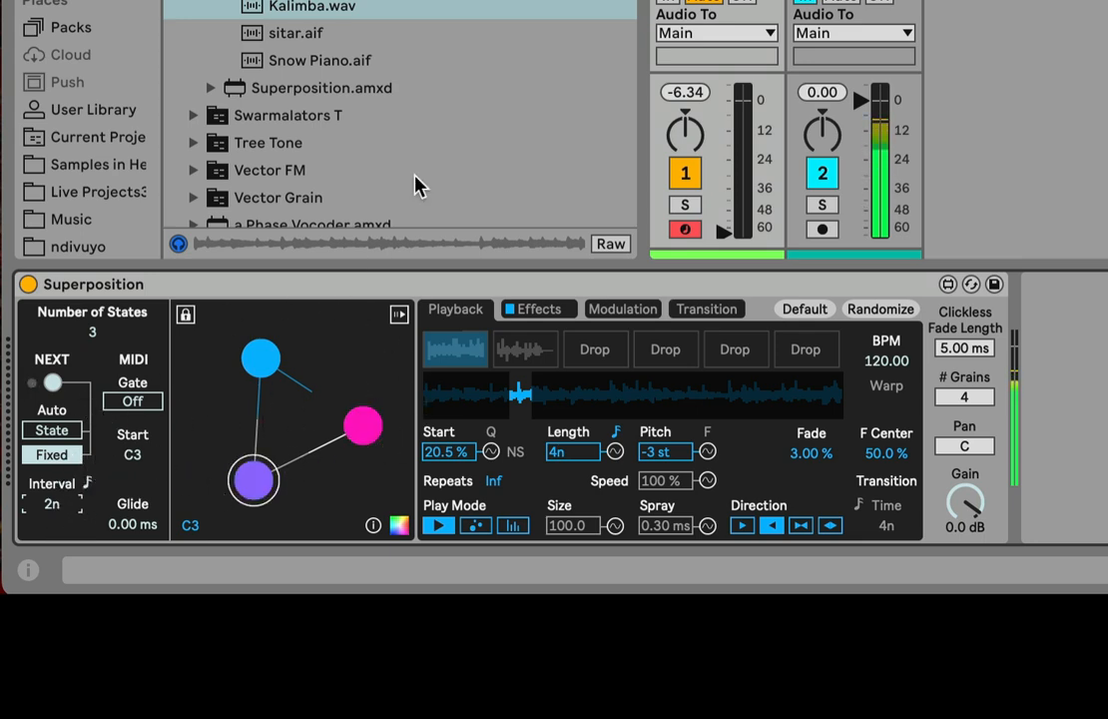
drag(725, 229, 724, 125)
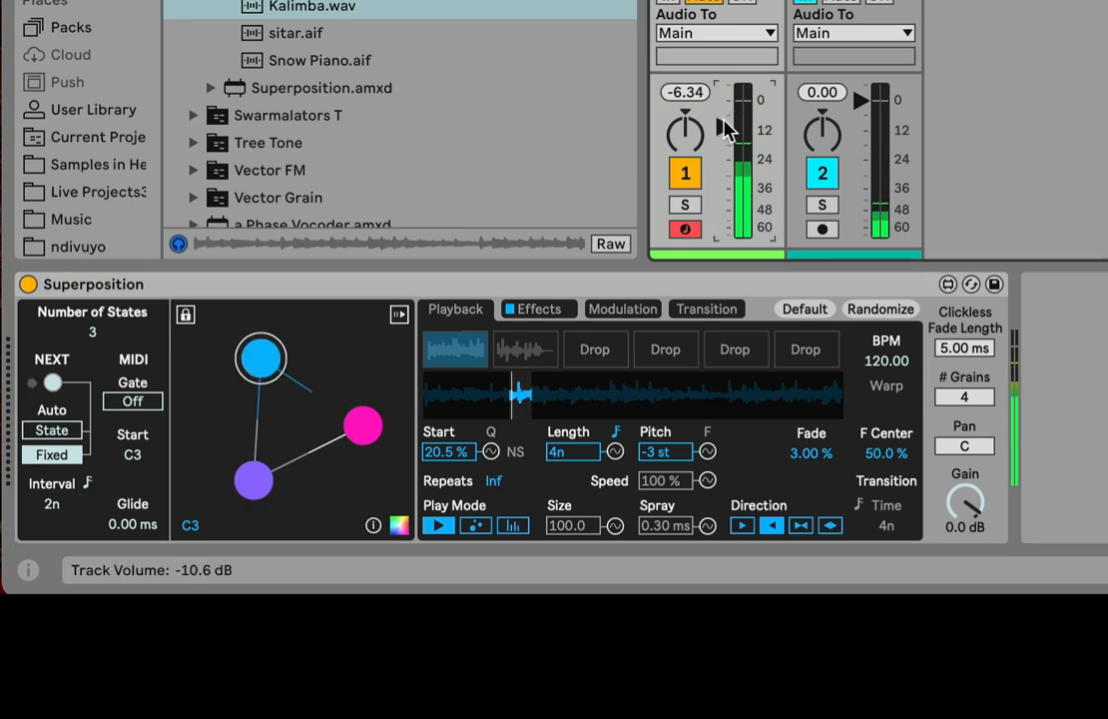
drag(723, 124, 722, 232)
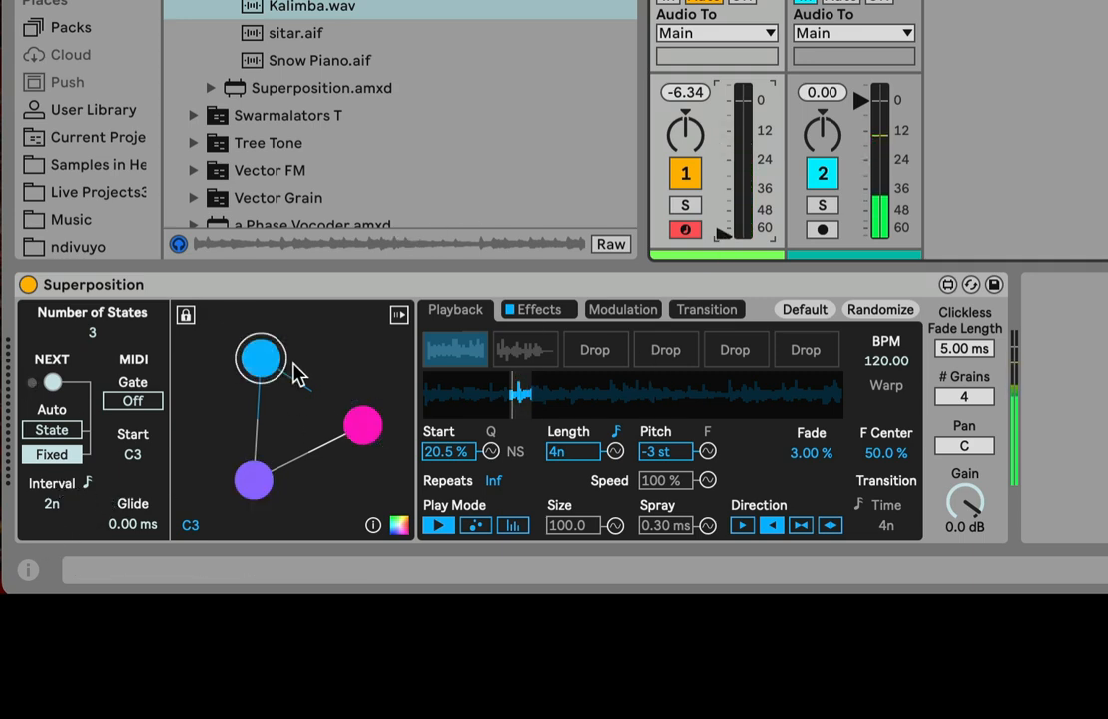
Try a fixed interval in milliseconds, down to 141 ms, return it to note values, and turn off fixed-interval advancing
click(89, 486)
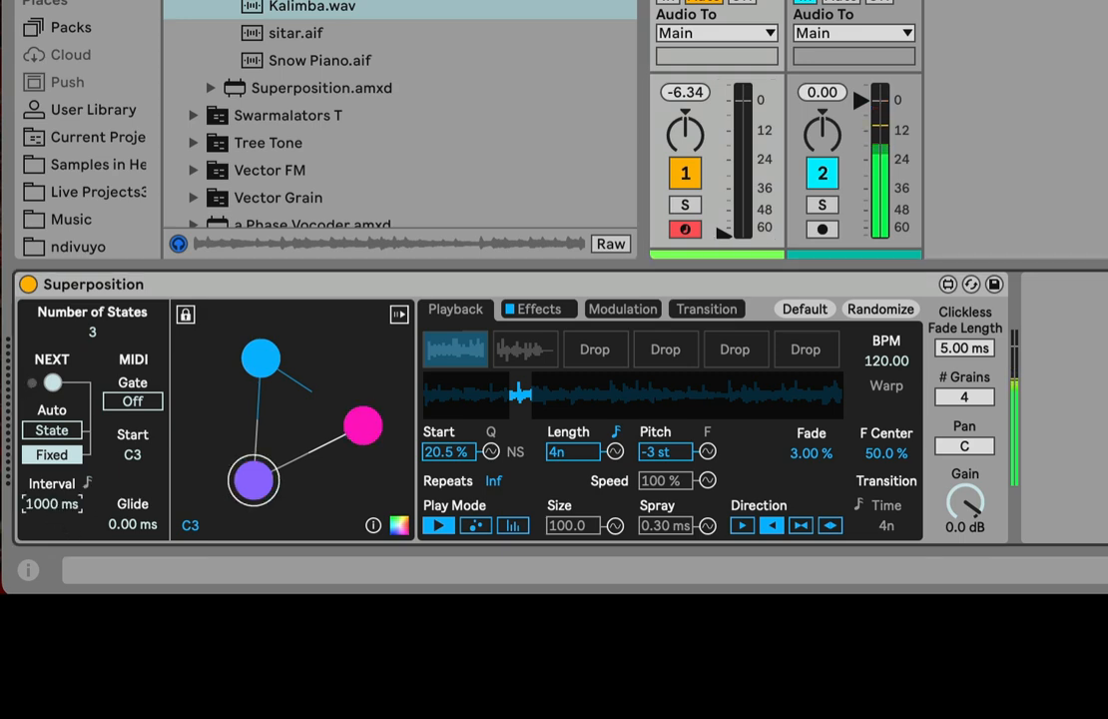
drag(52, 504, 52, 552)
drag(52, 505, 52, 470)
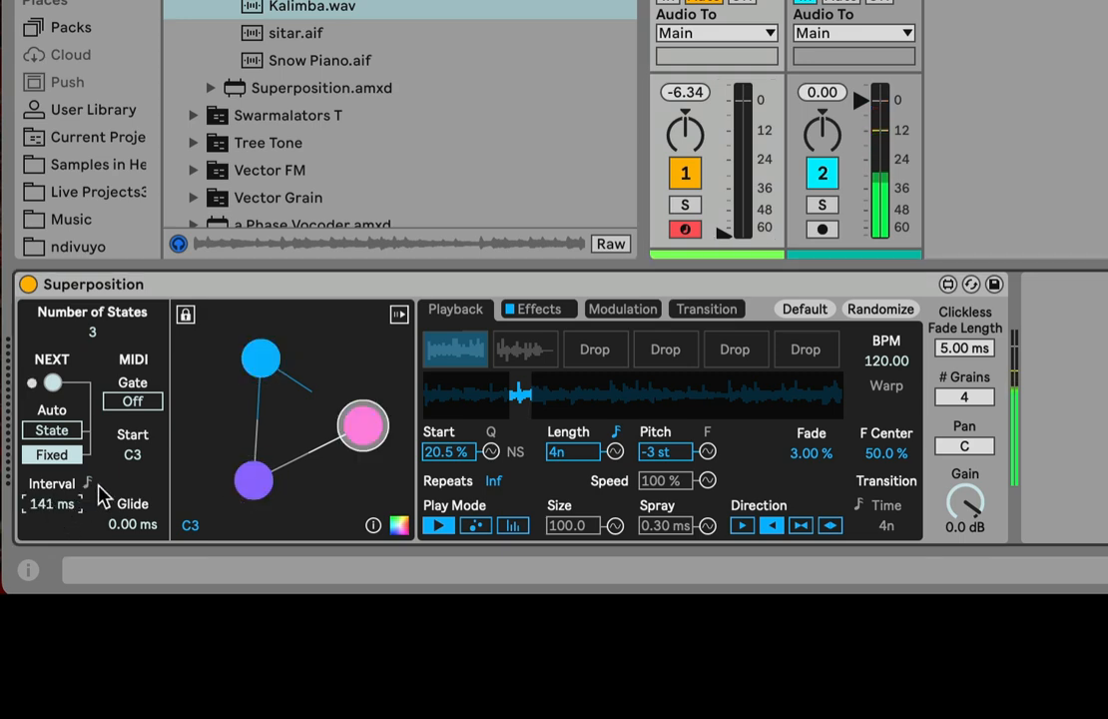
click(88, 486)
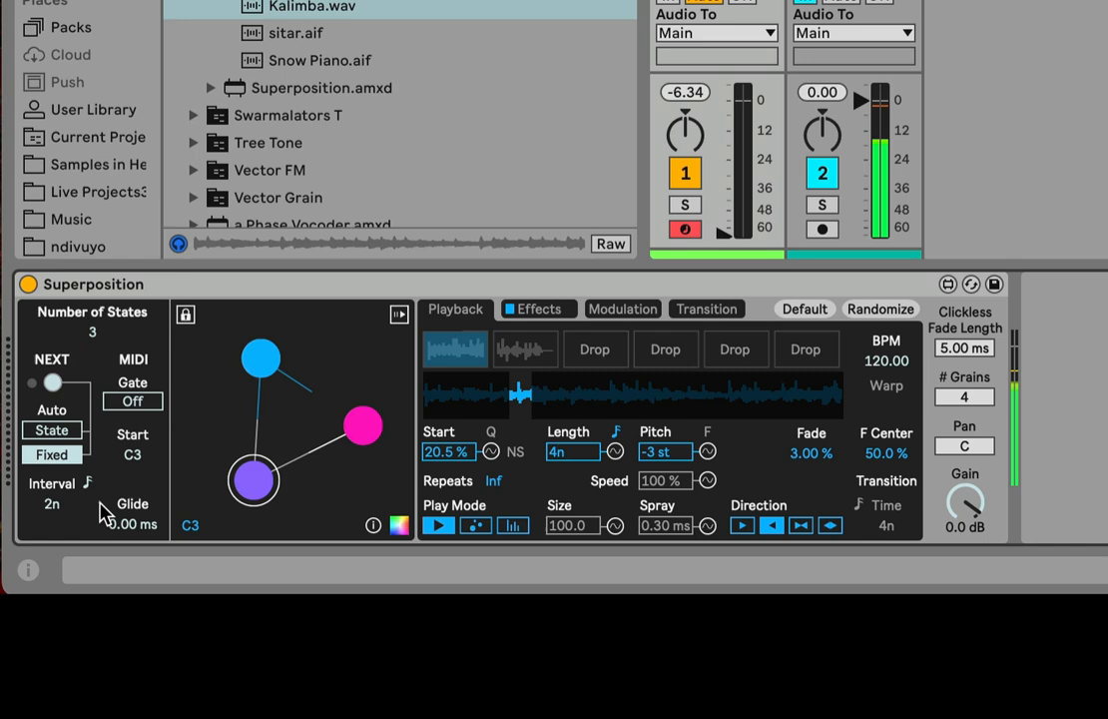
click(55, 454)
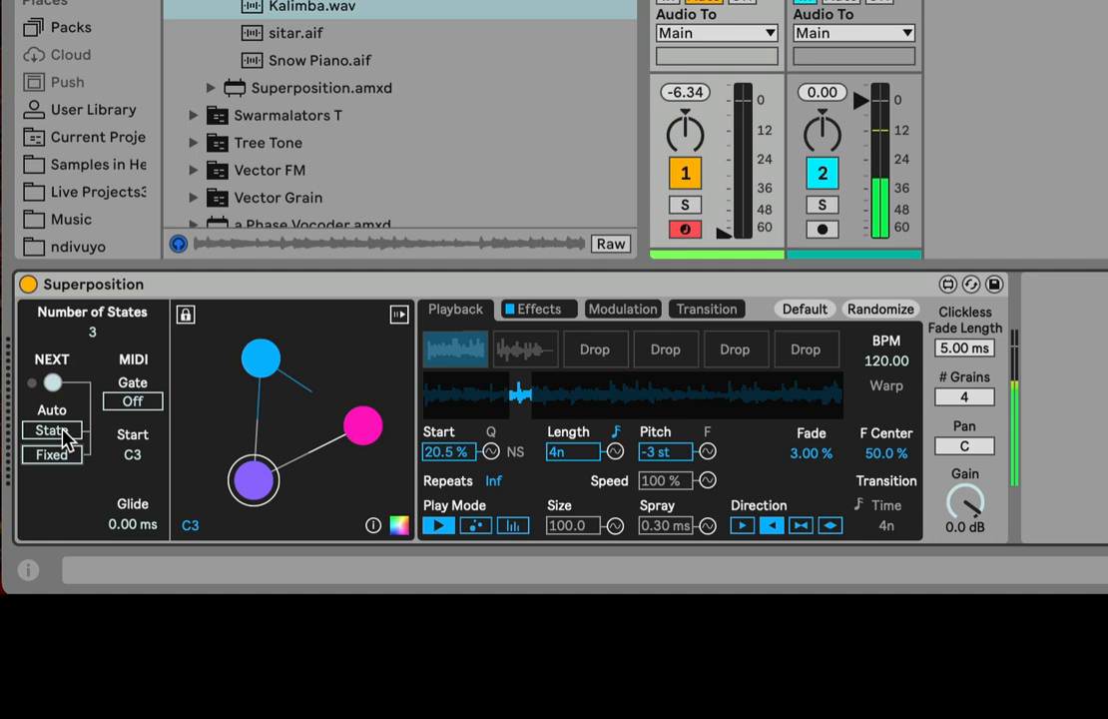
Enable automatic advancing based on each state and set the blue state's transition time to 1b
click(50, 432)
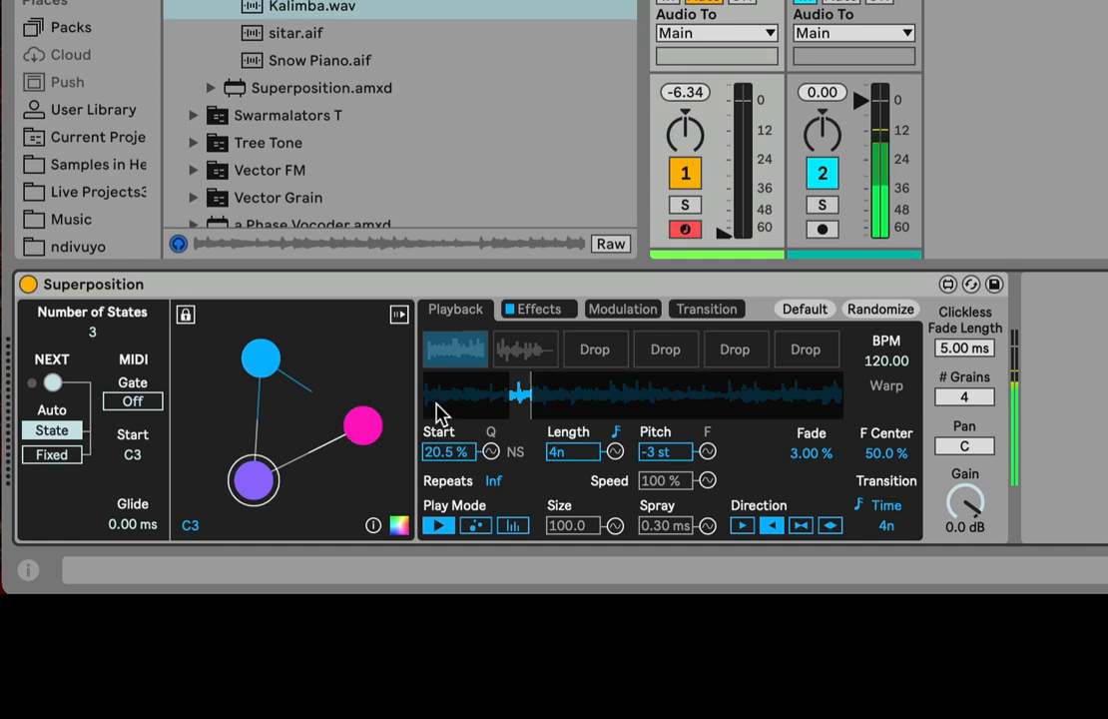
click(365, 429)
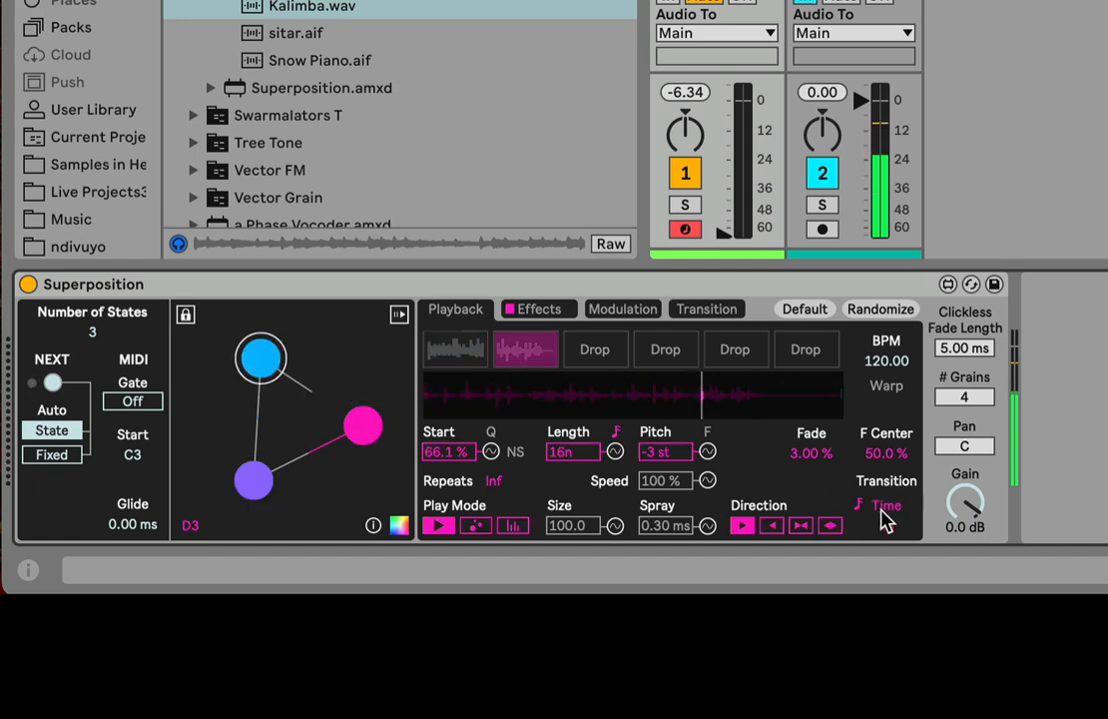
click(254, 382)
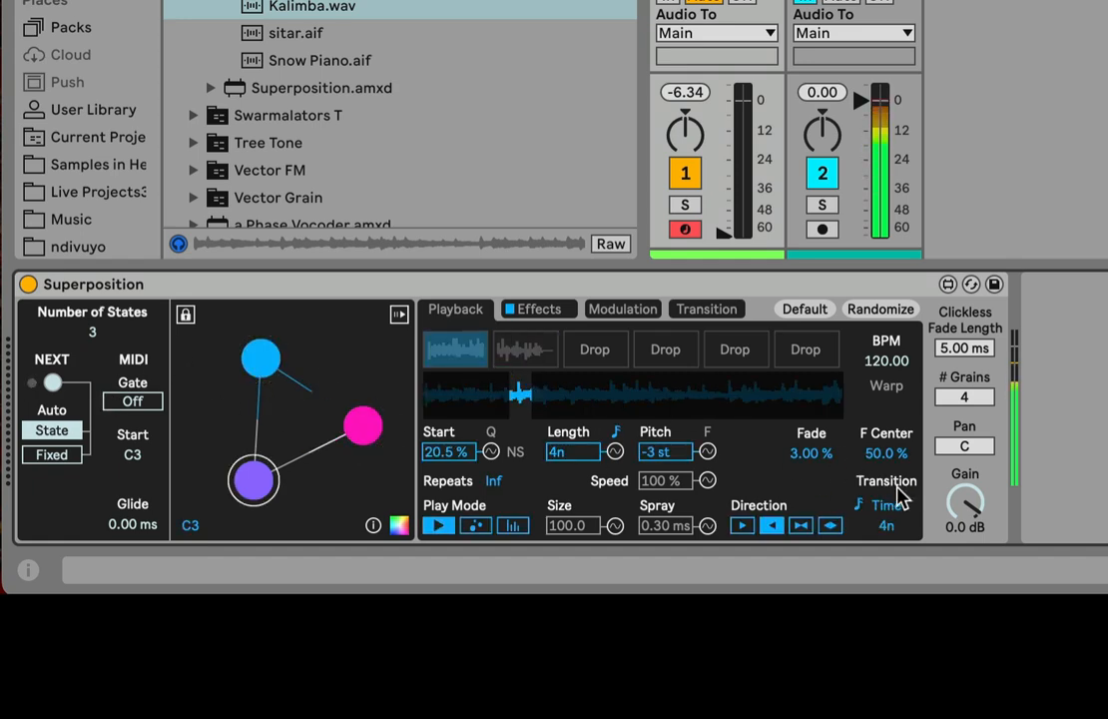
click(894, 532)
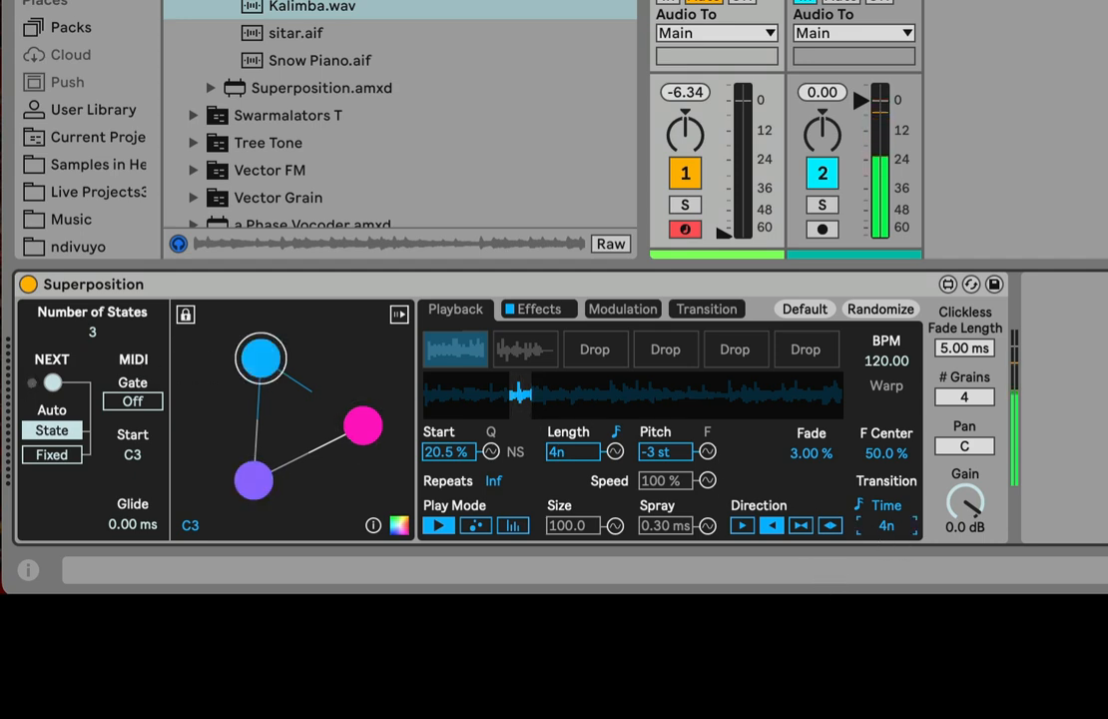
key(Up)
key(Up)
key(Up)
key(Up)
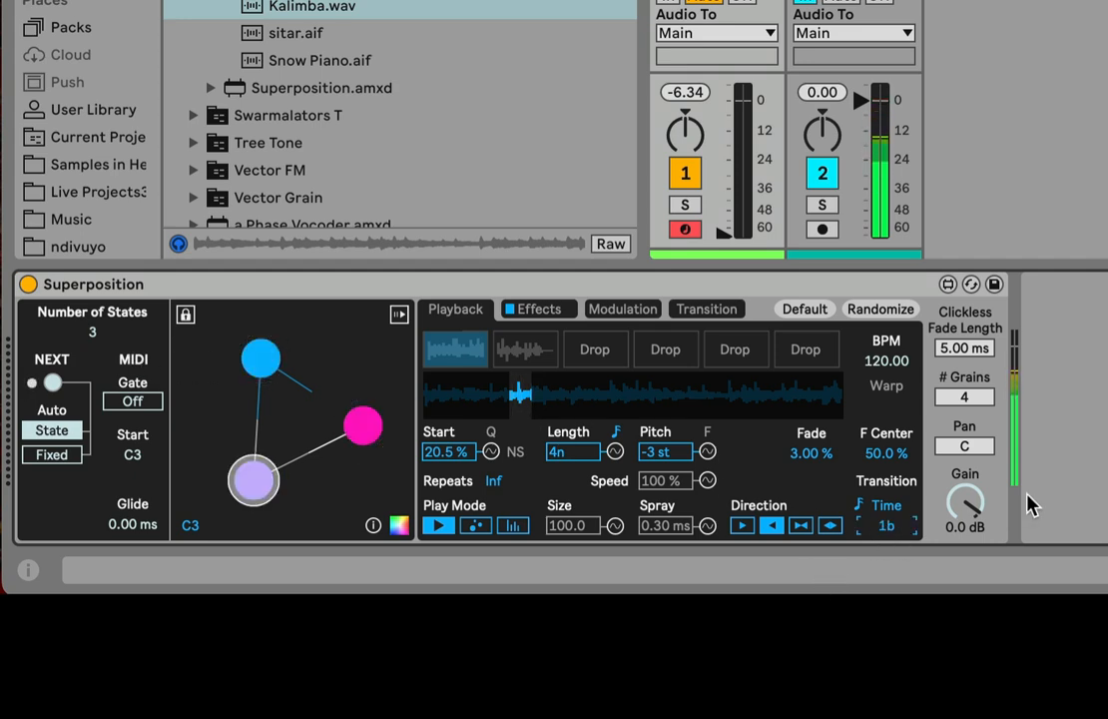
Set the pink state's transition time to 8n
click(369, 433)
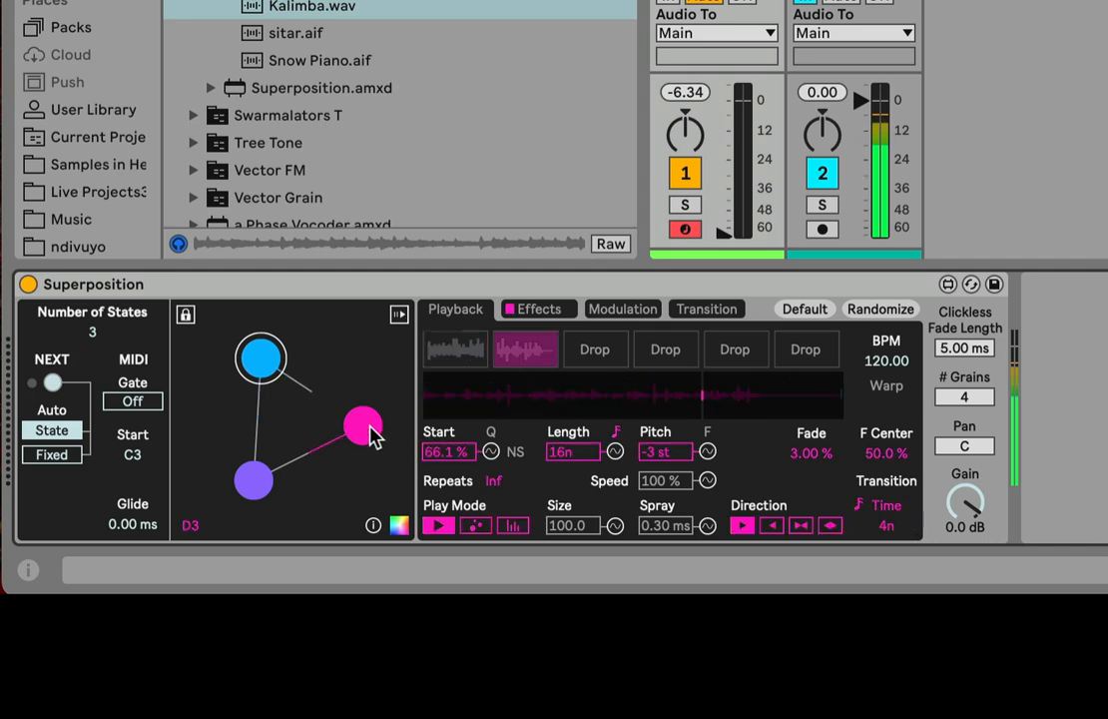
key(Down)
key(Down)
key(Down)
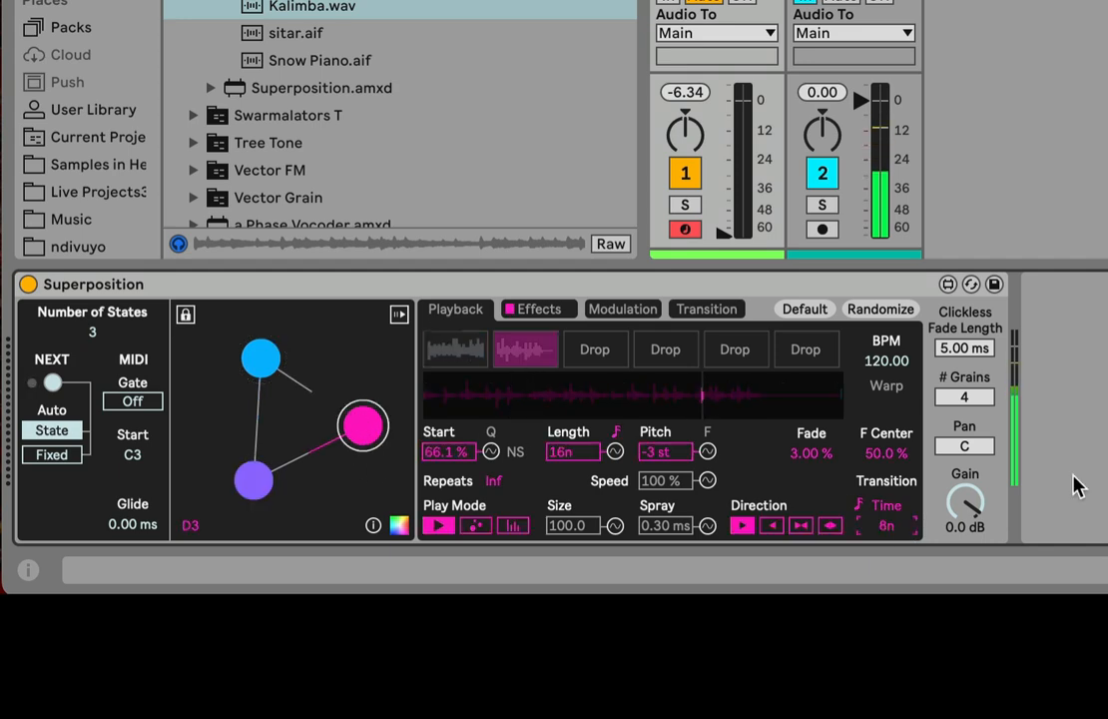
key(Up)
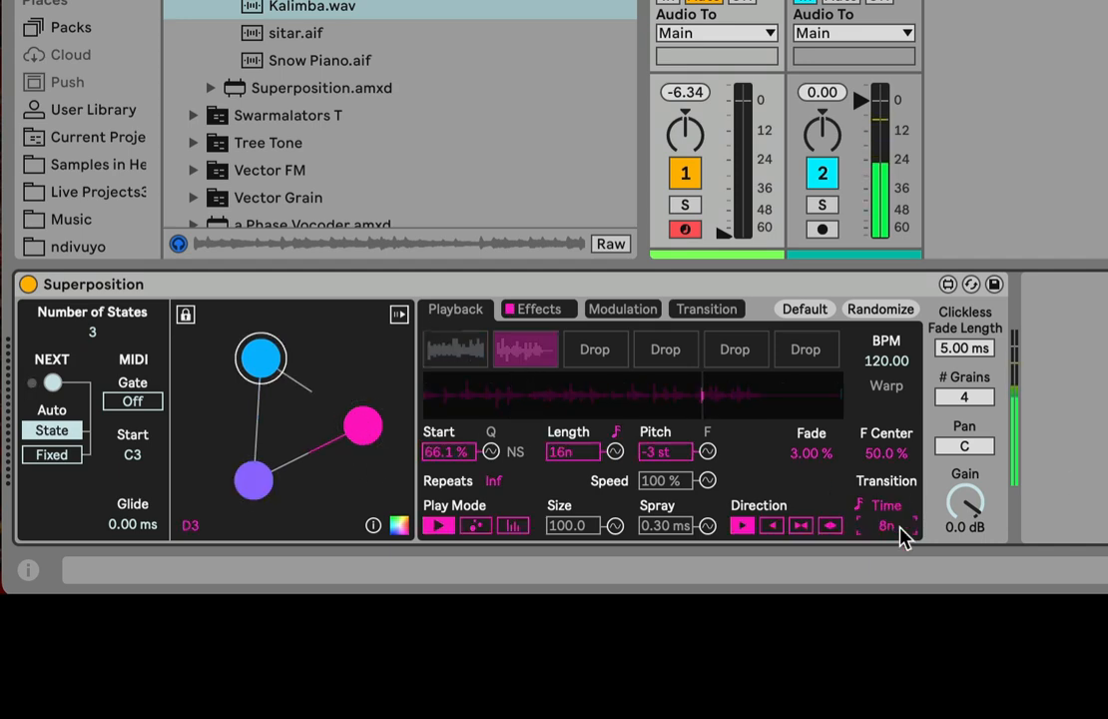
Return to the blue state and temporarily raise track 1's volume to -5.0 dB to hear the state-timed transitions
click(267, 364)
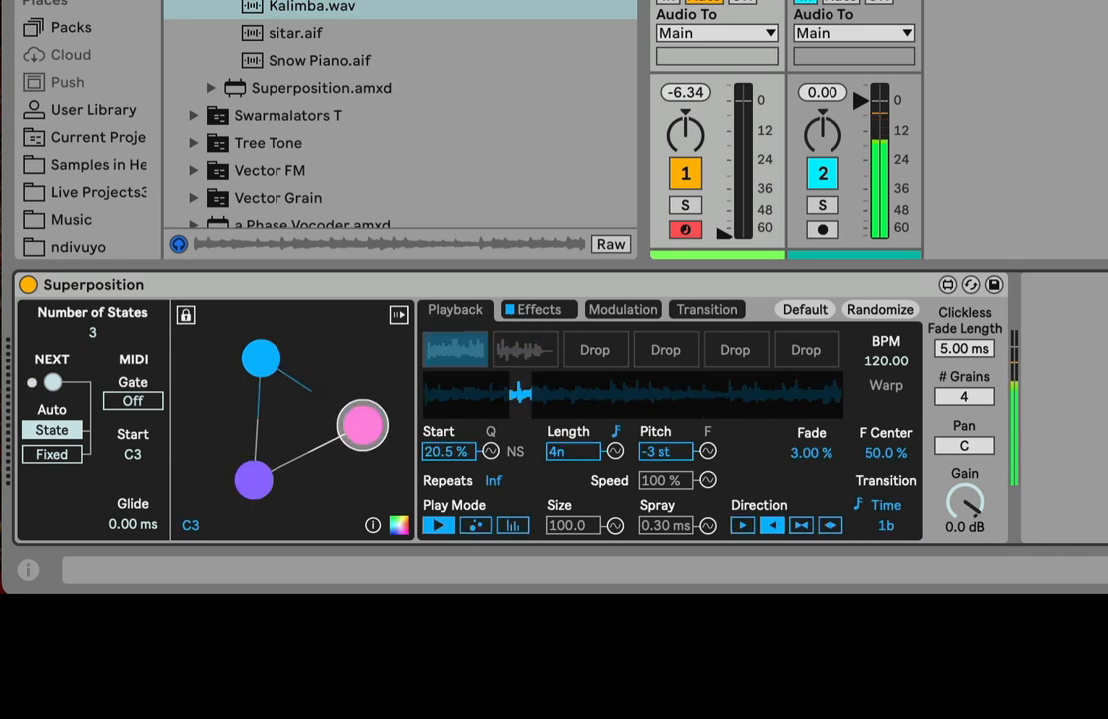
drag(724, 234, 723, 126)
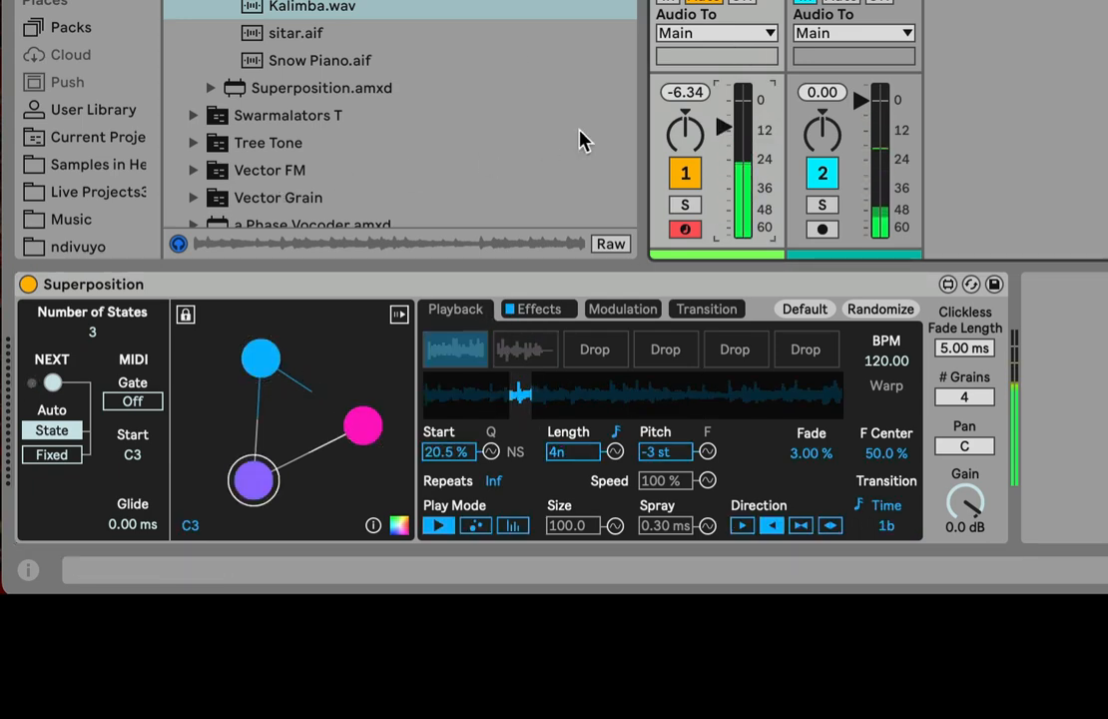
drag(724, 115, 725, 111)
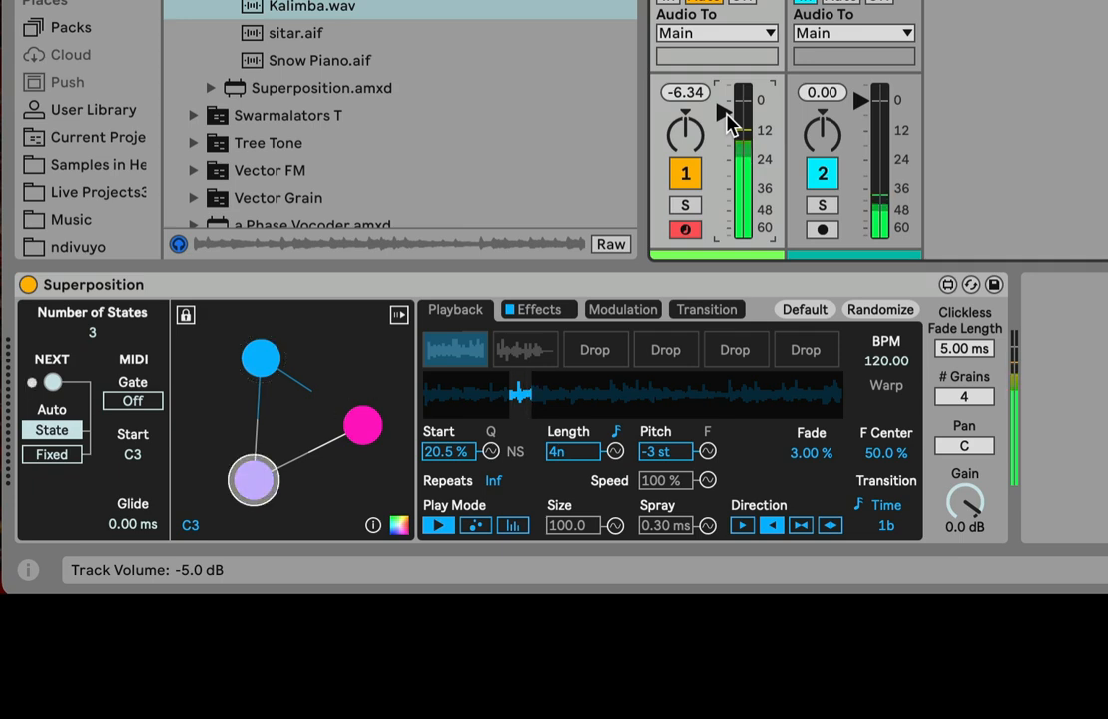
drag(725, 114, 723, 231)
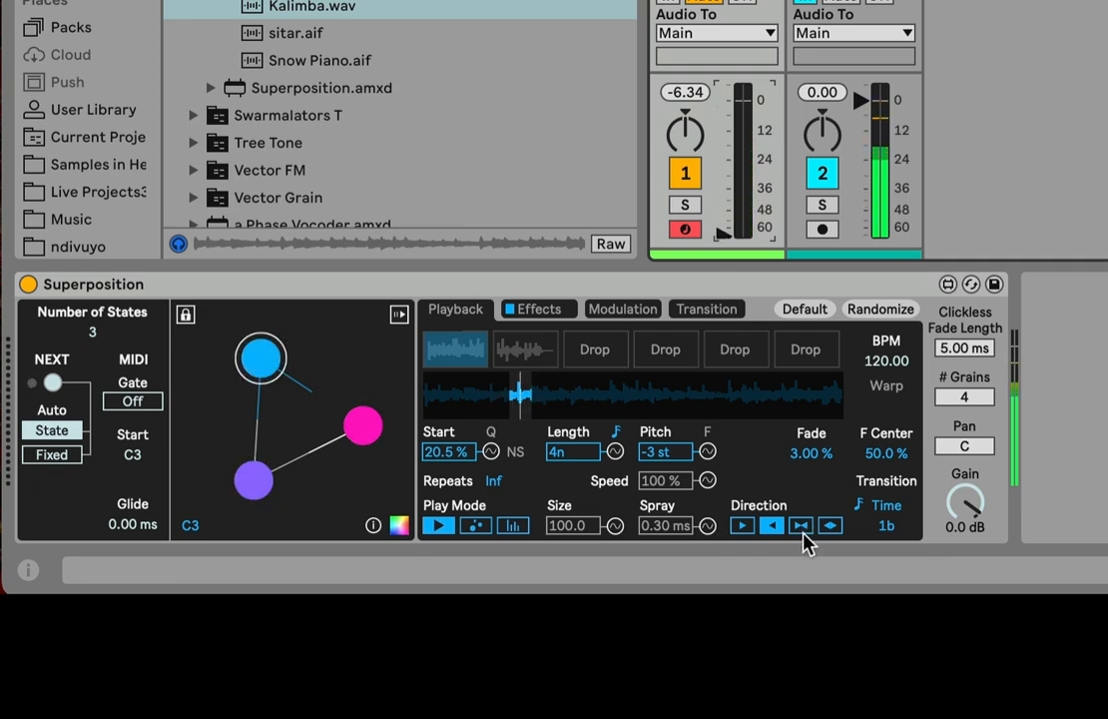
Compare the transition times of the pink and blue states, ending on the blue state's settings
click(378, 426)
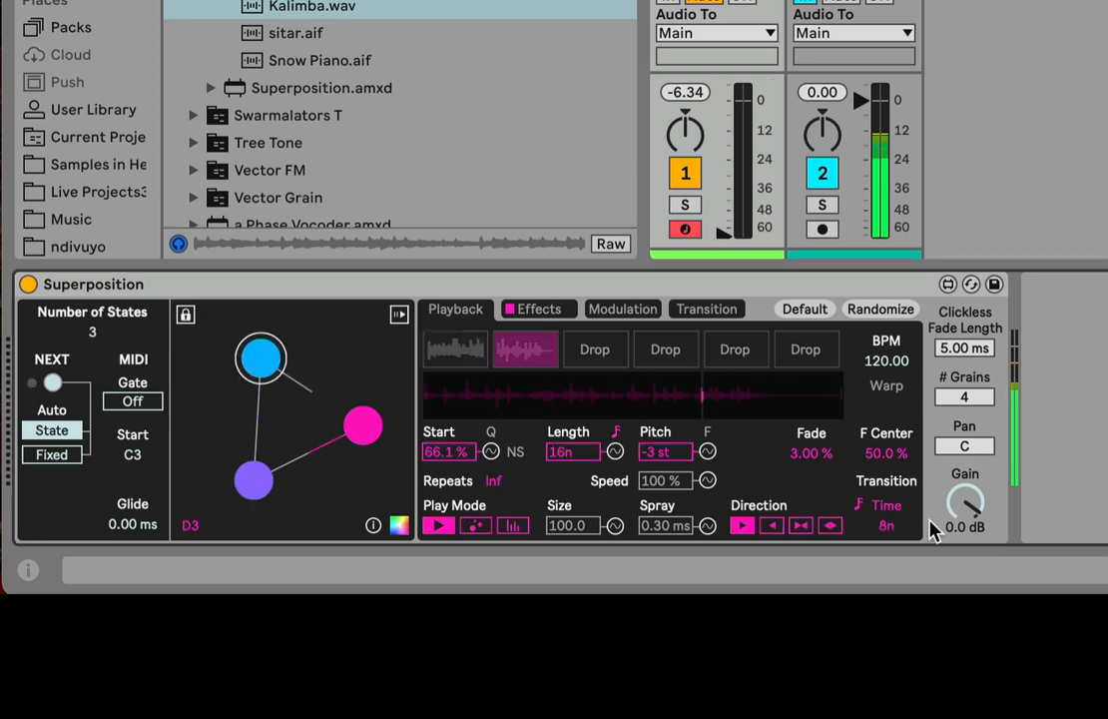
click(261, 365)
click(370, 432)
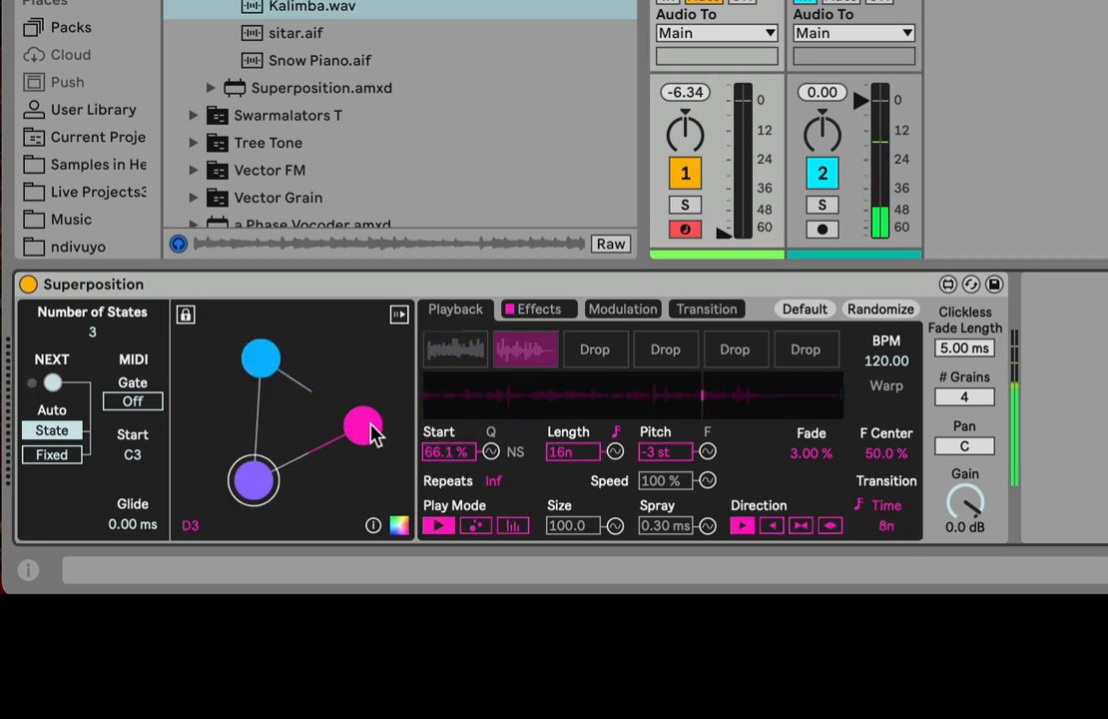
click(260, 359)
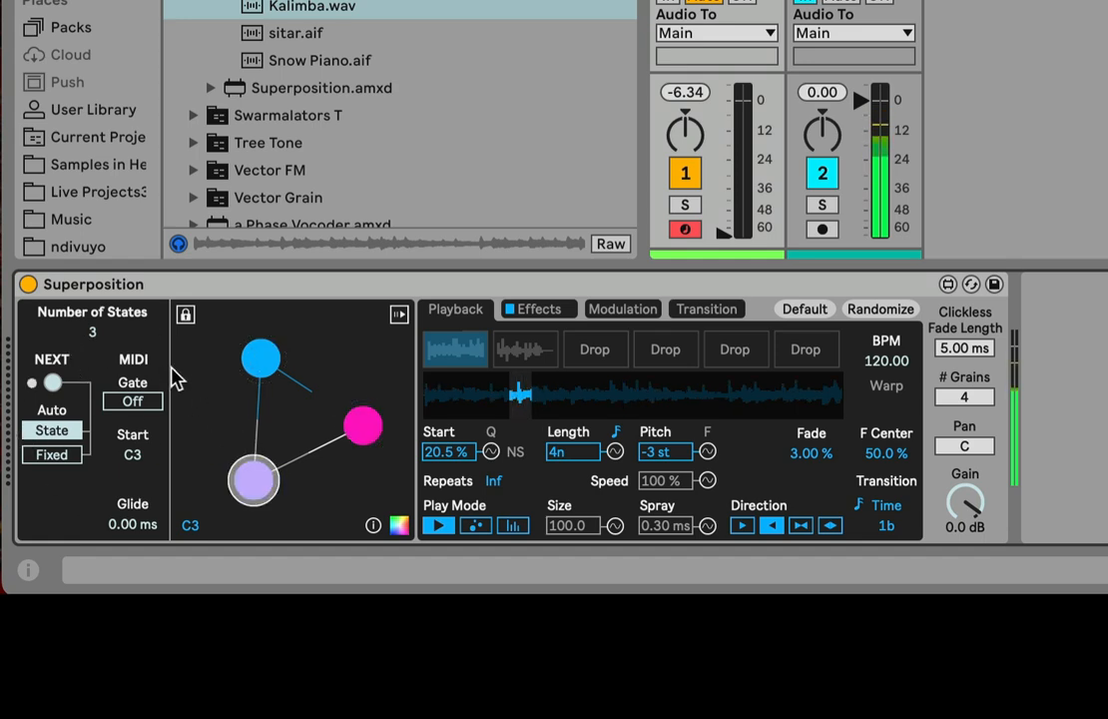
Try combining state-based advancing with a fixed interval of 3n, and turn off both automatic modes
click(60, 456)
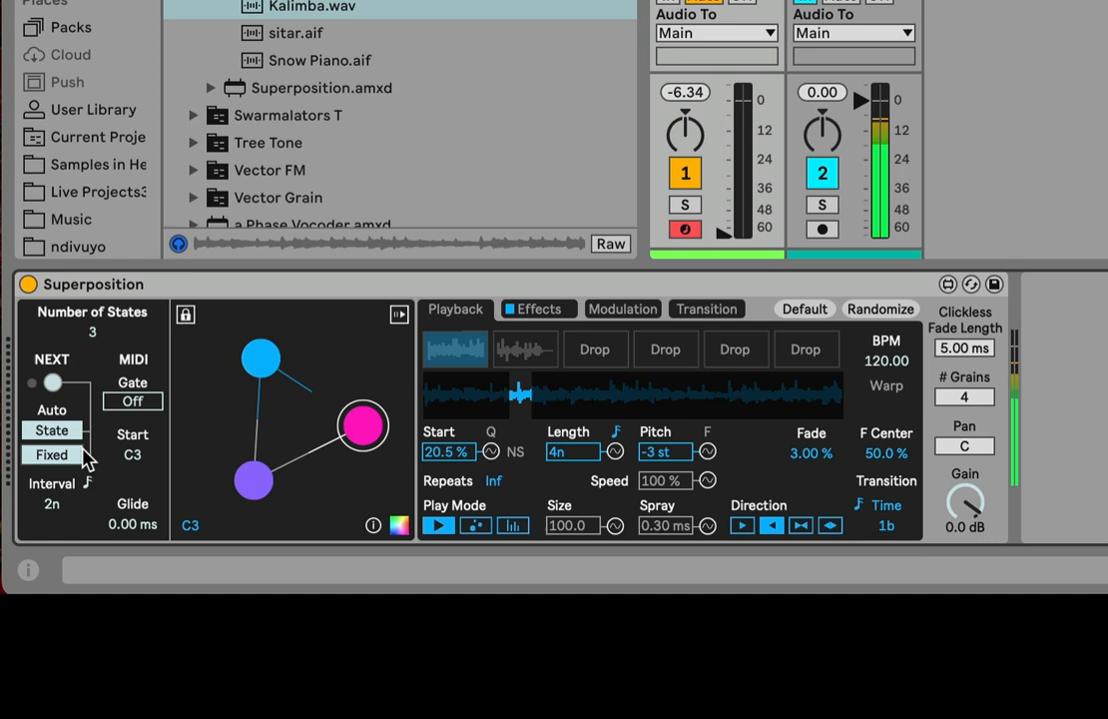
click(76, 501)
key(Up)
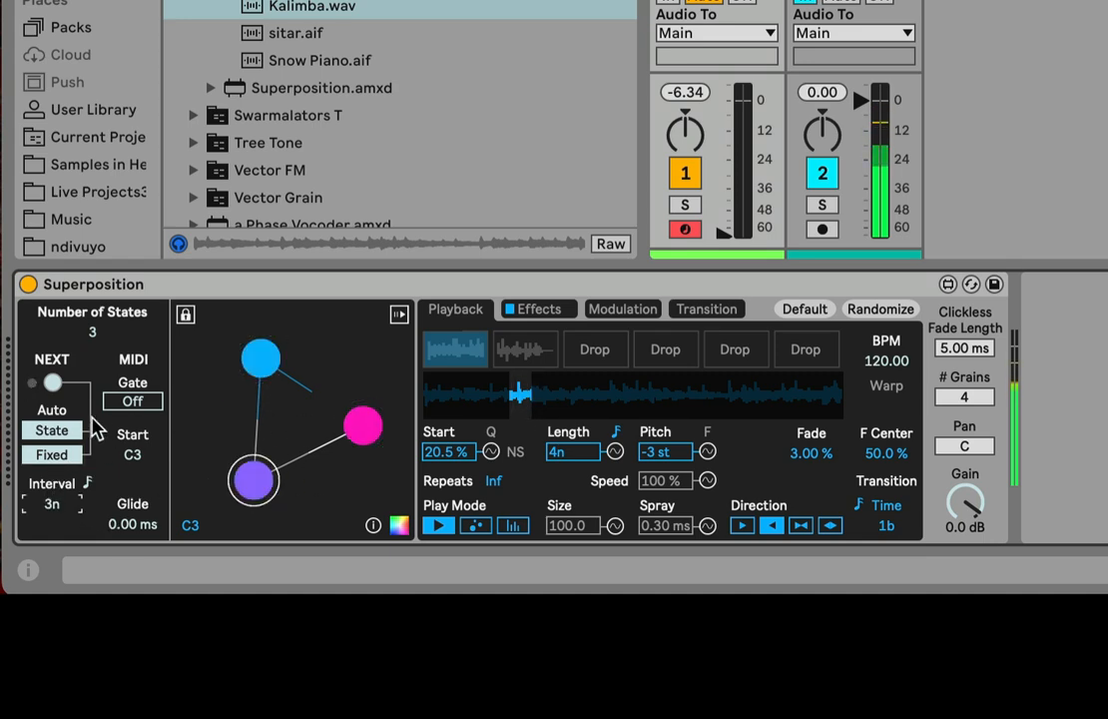
click(70, 455)
click(69, 437)
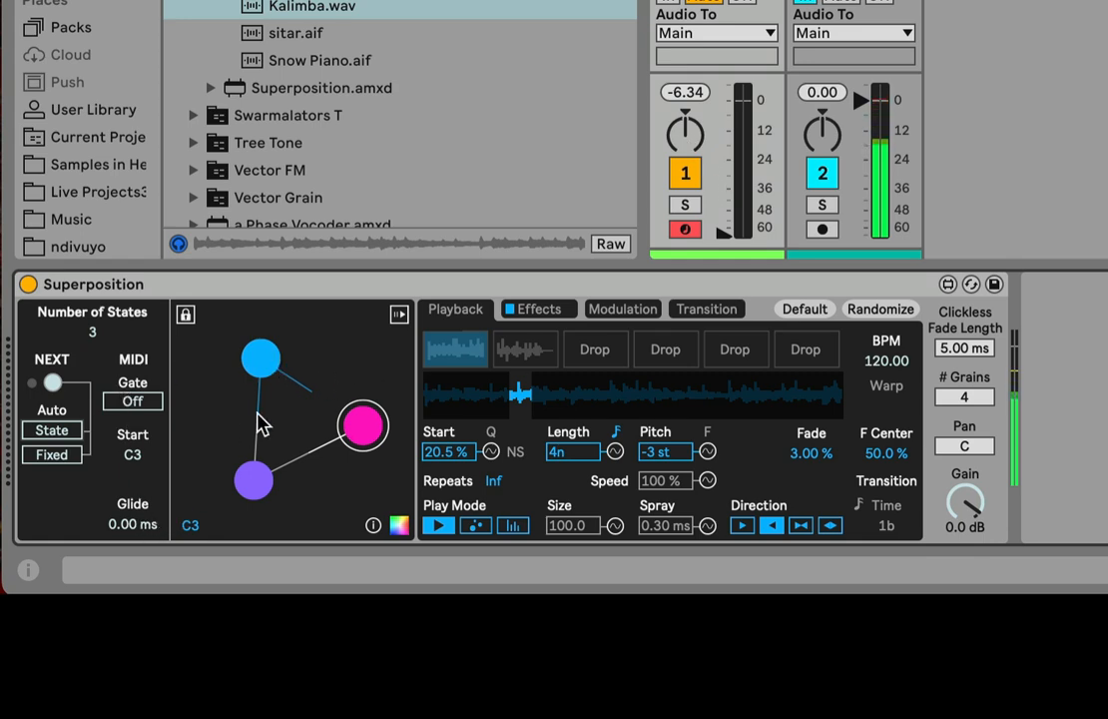
Turn on the MIDI gate and partly raise track 1's volume
mouse_move(722, 231)
mouse_down()
mouse_move(723, 112)
mouse_move(742, 107)
mouse_move(724, 233)
mouse_up()
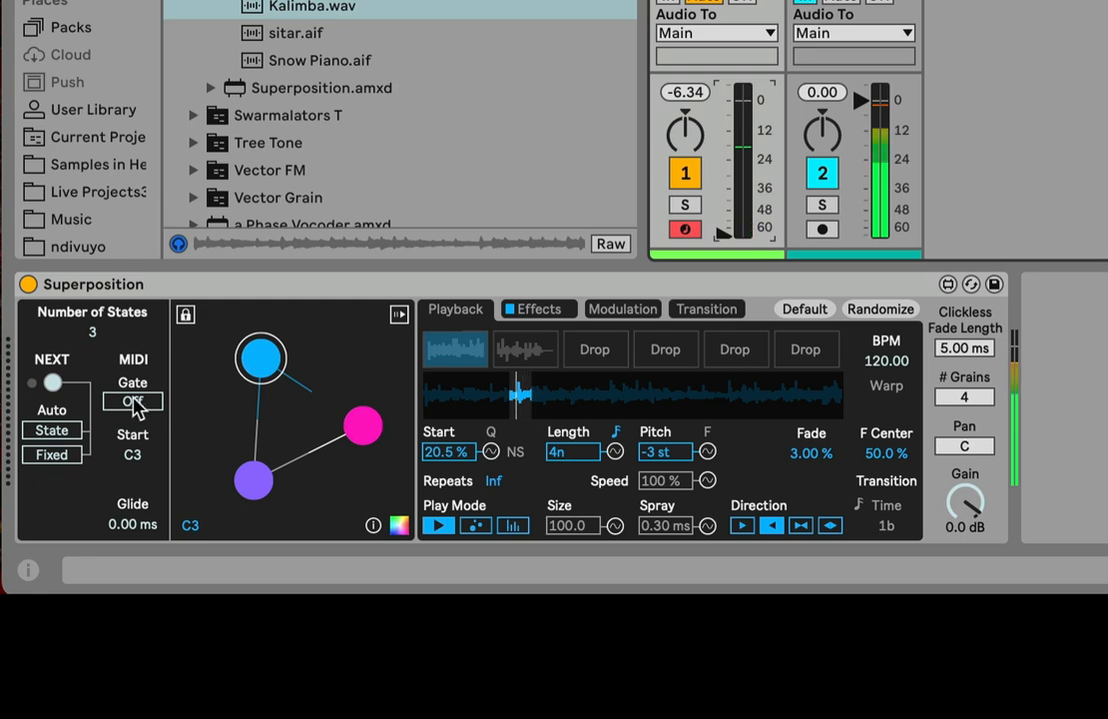
drag(756, 165, 755, 136)
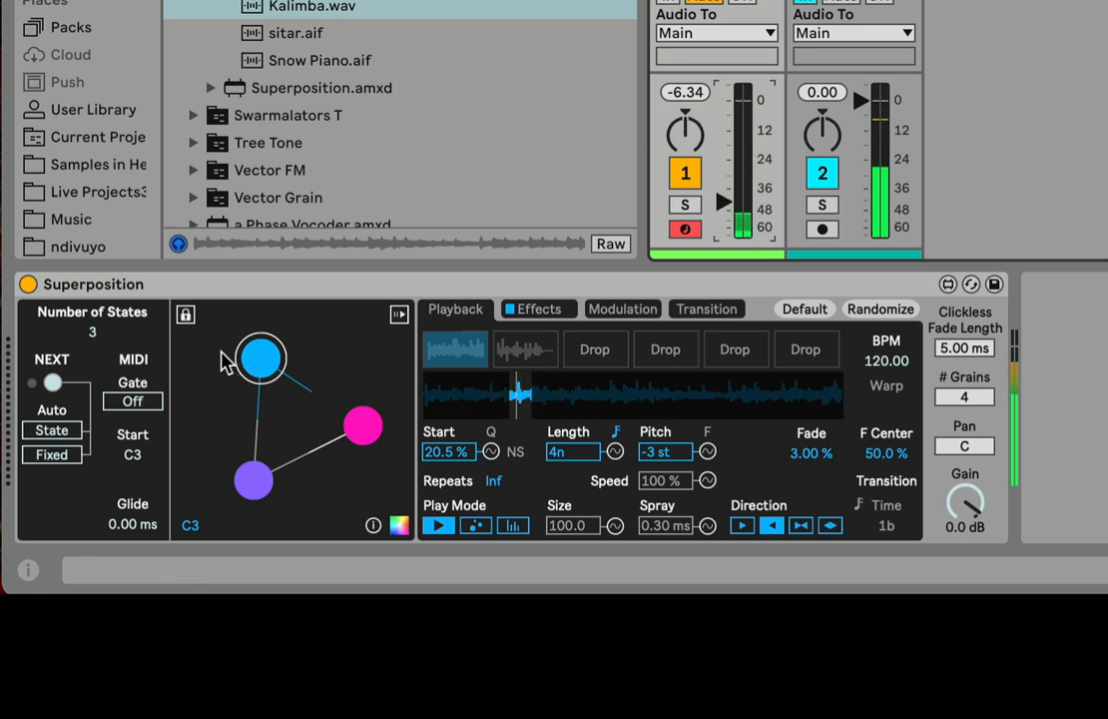
click(150, 399)
drag(725, 203, 725, 166)
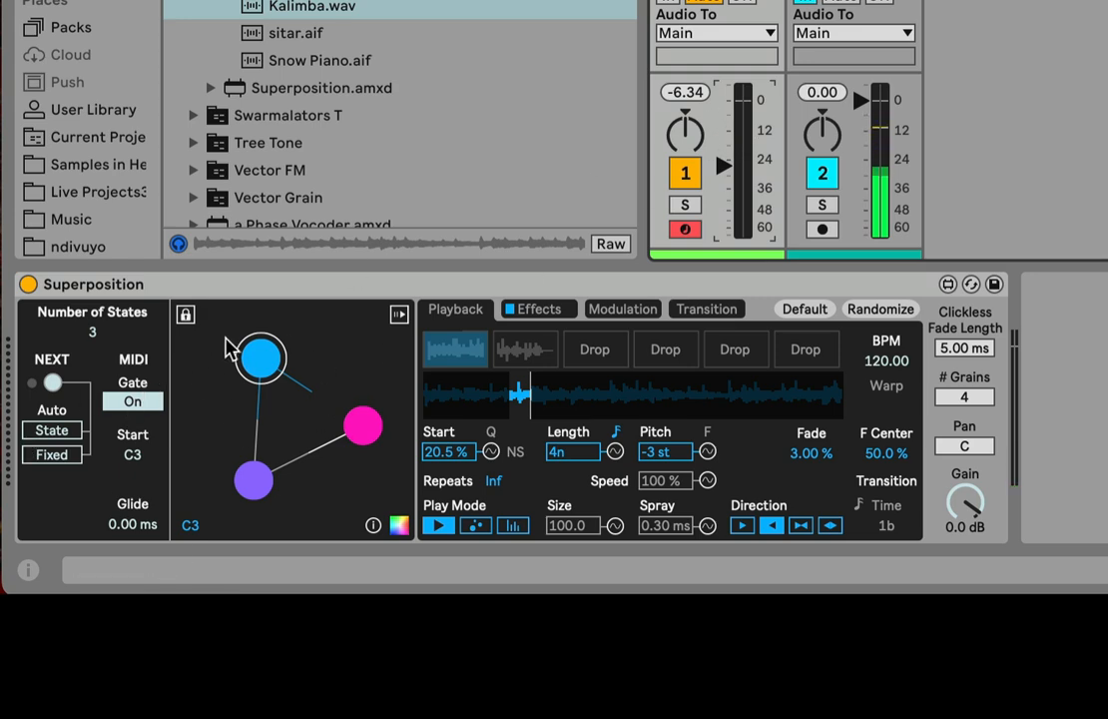
Adjust track 1's volume further while testing the MIDI gate, and check the MIDI start note
drag(723, 166, 724, 119)
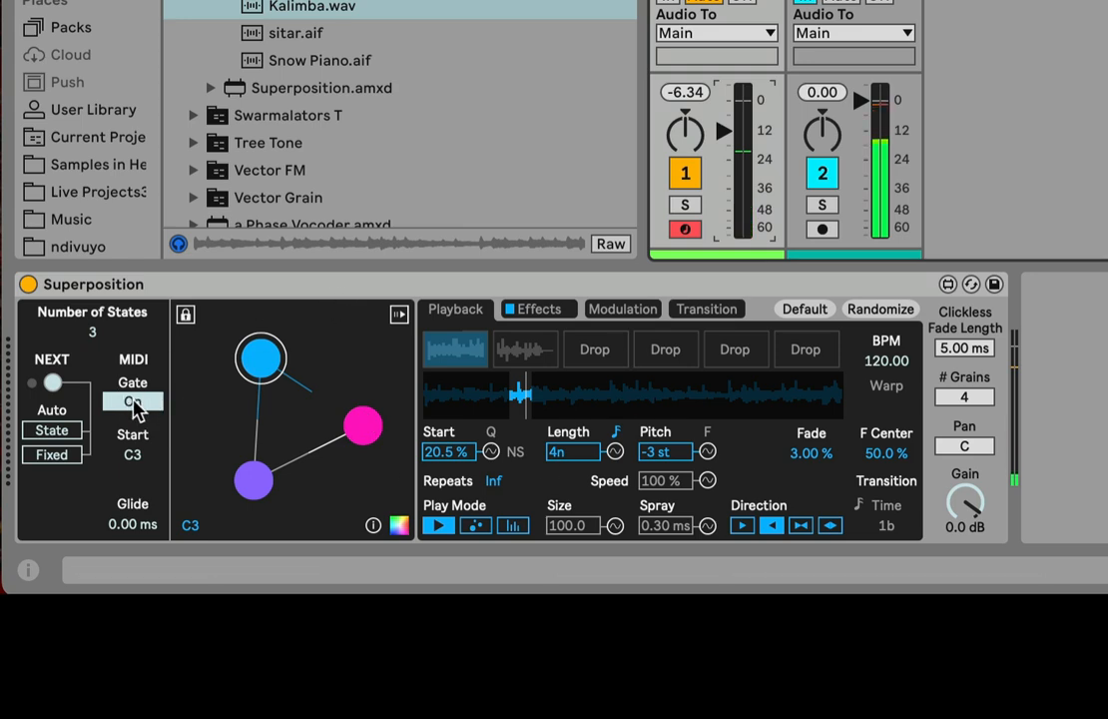
drag(738, 126, 737, 108)
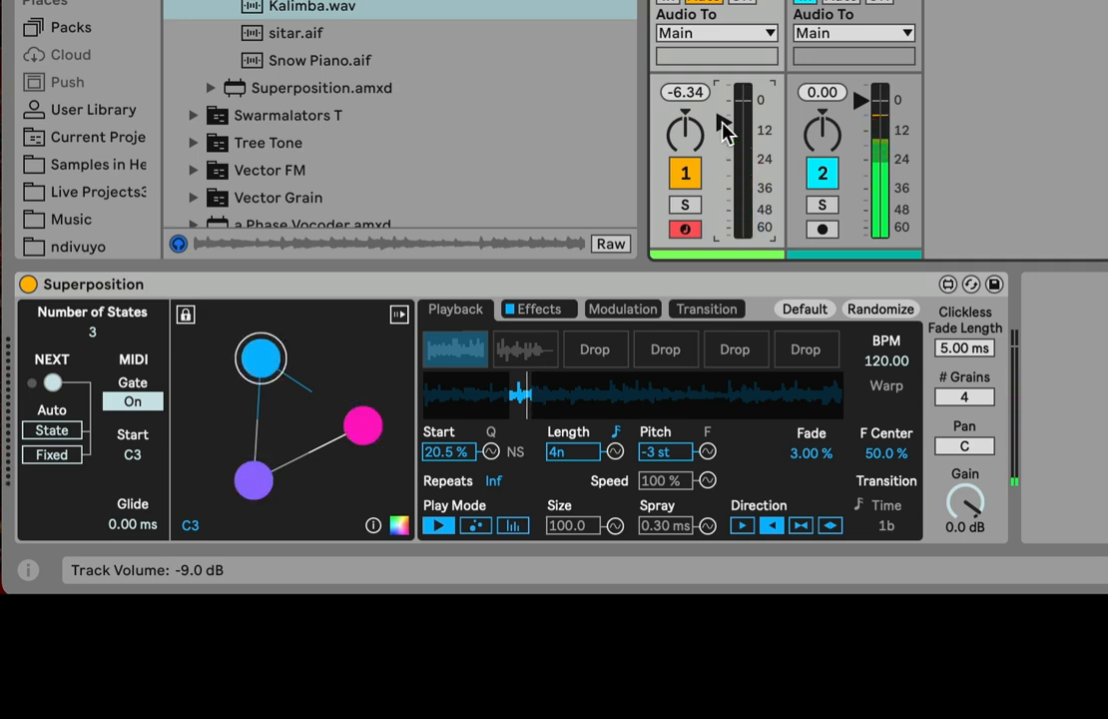
mouse_move(724, 122)
mouse_down()
mouse_move(724, 144)
mouse_move(743, 137)
mouse_move(724, 136)
mouse_up()
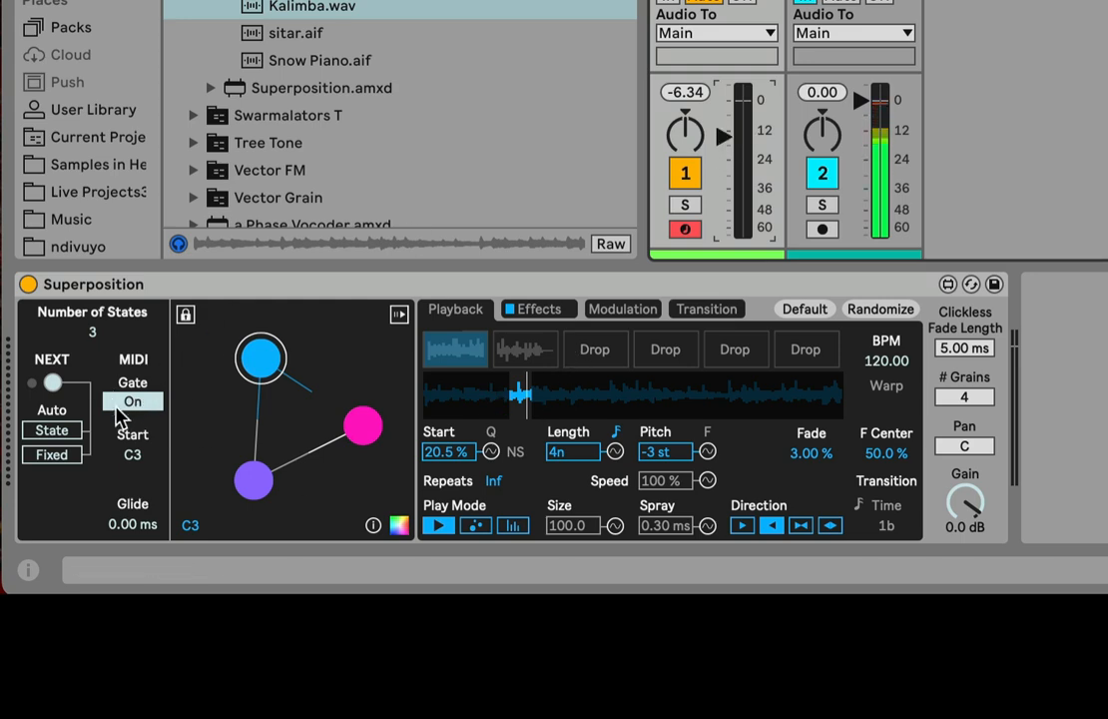
drag(756, 144, 755, 121)
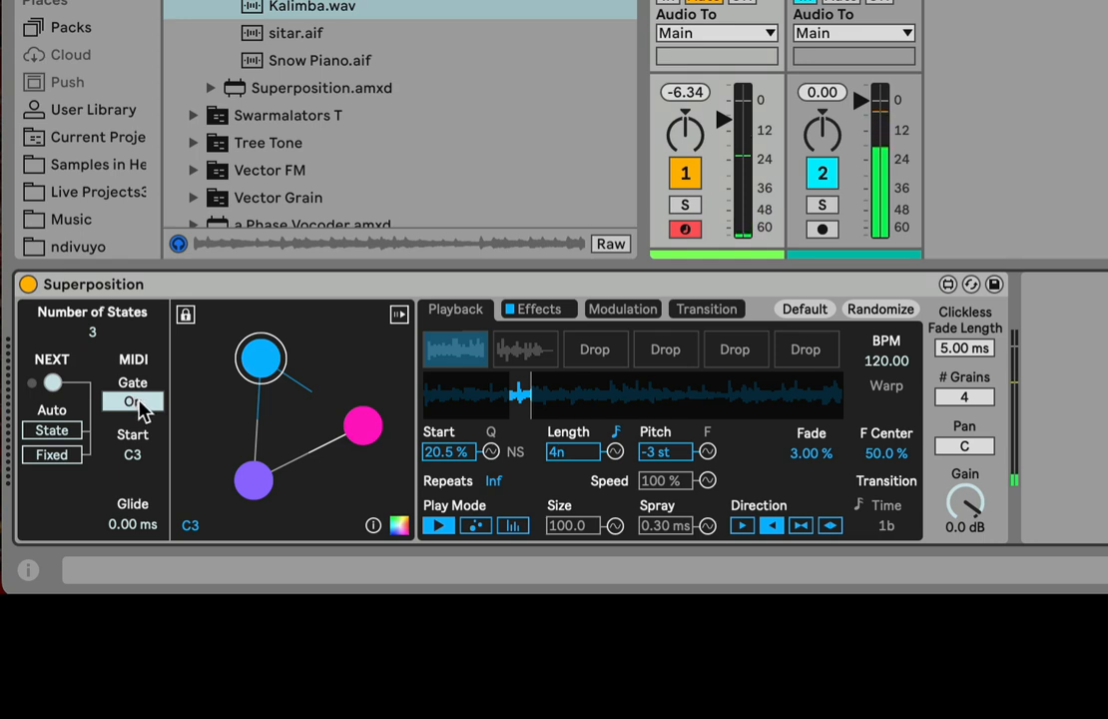
click(133, 458)
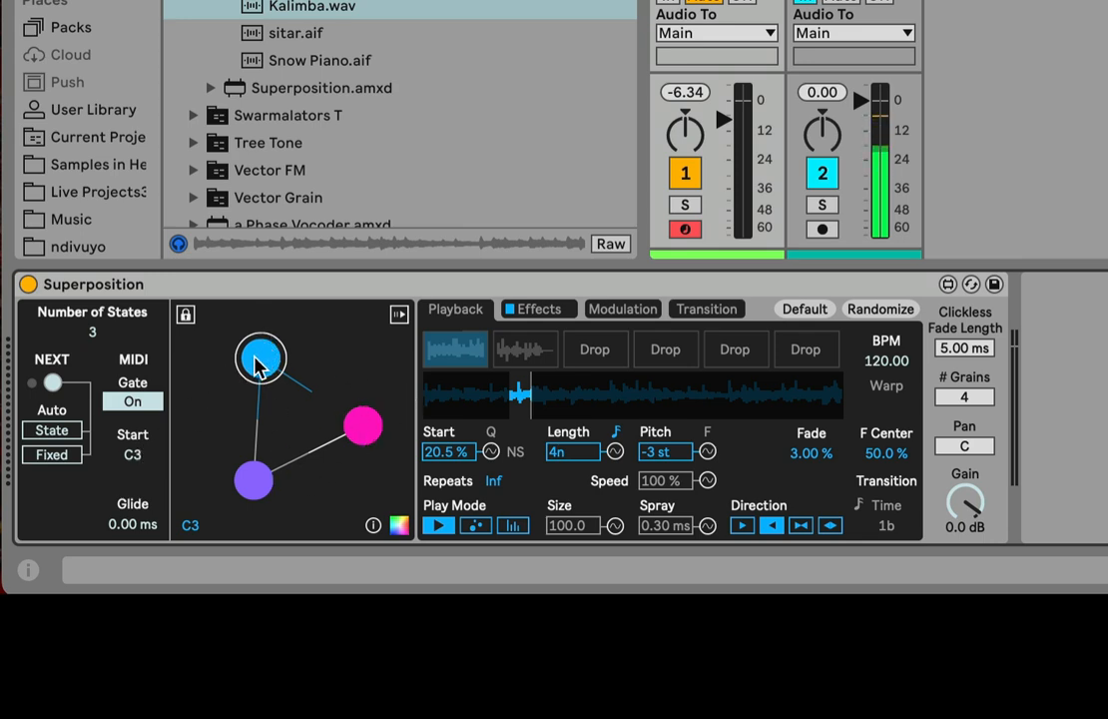
Compare the MIDI notes assigned to the blue, purple and pink states
click(240, 484)
click(252, 348)
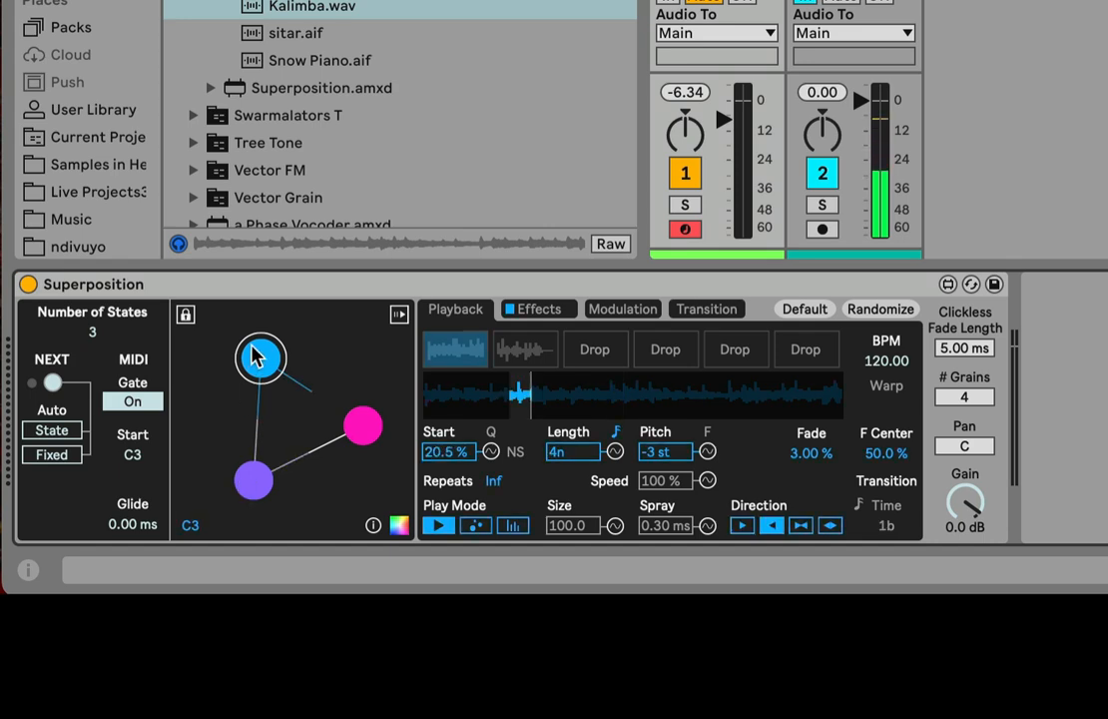
click(135, 457)
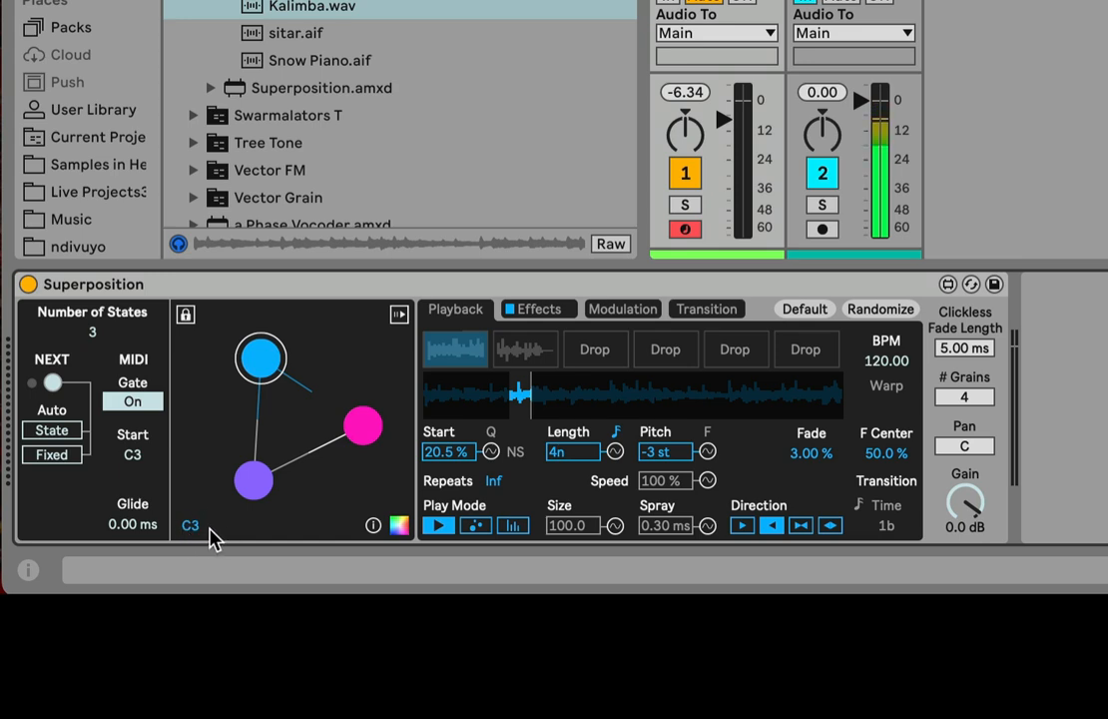
click(249, 488)
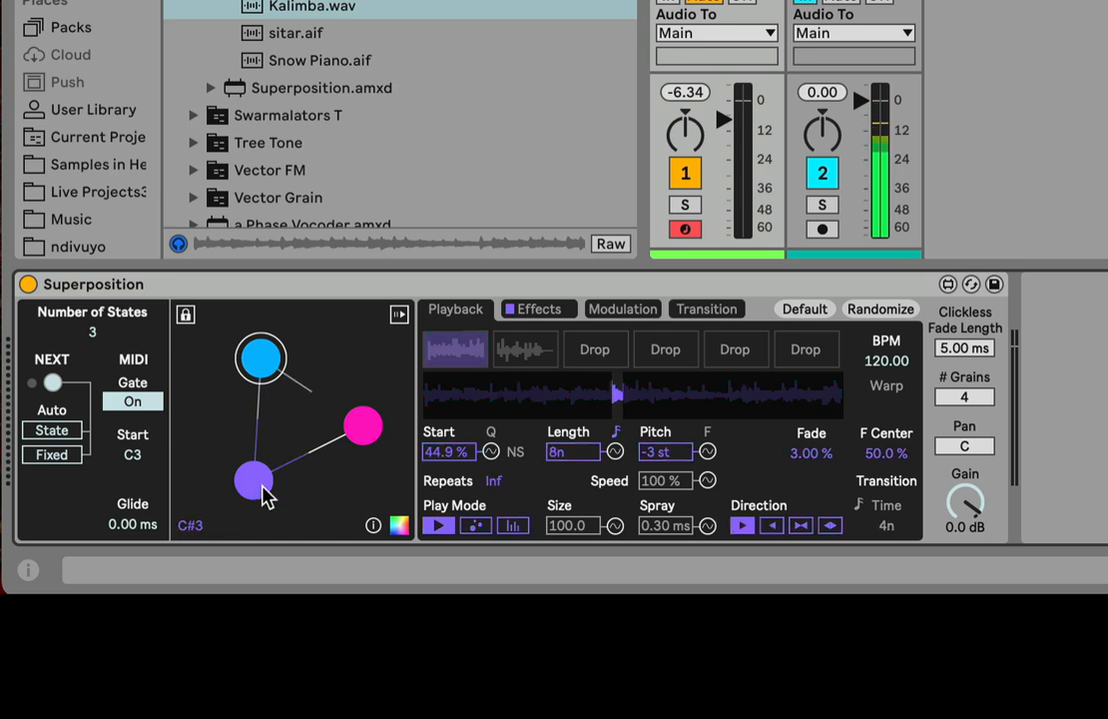
click(367, 425)
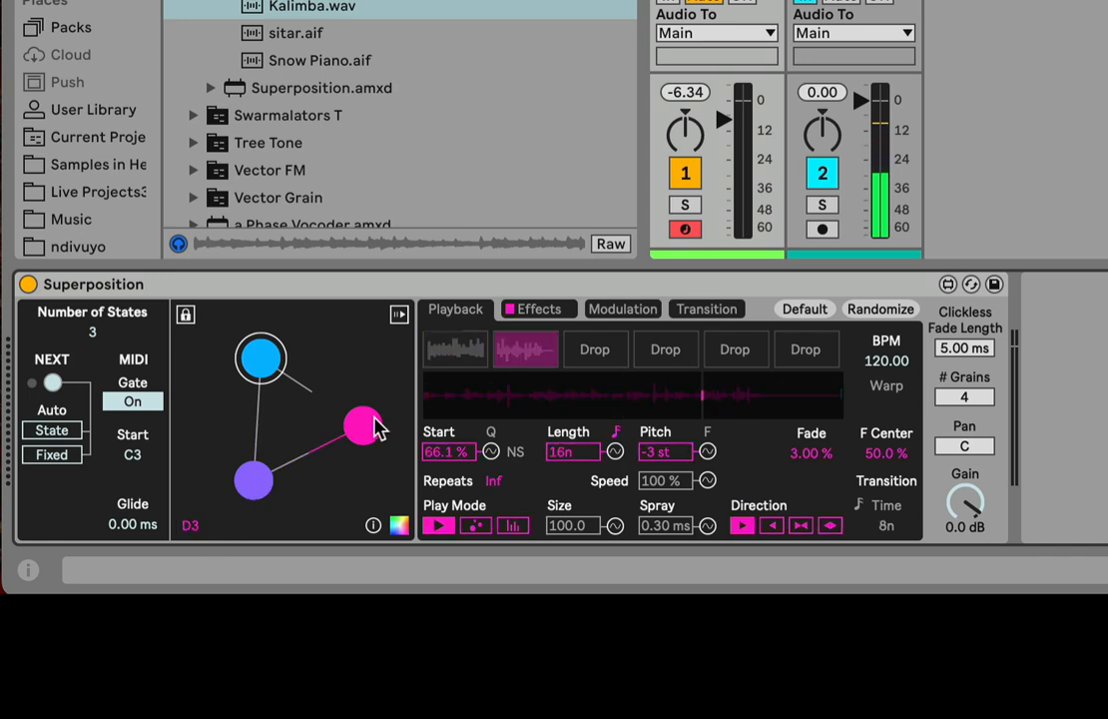
click(238, 366)
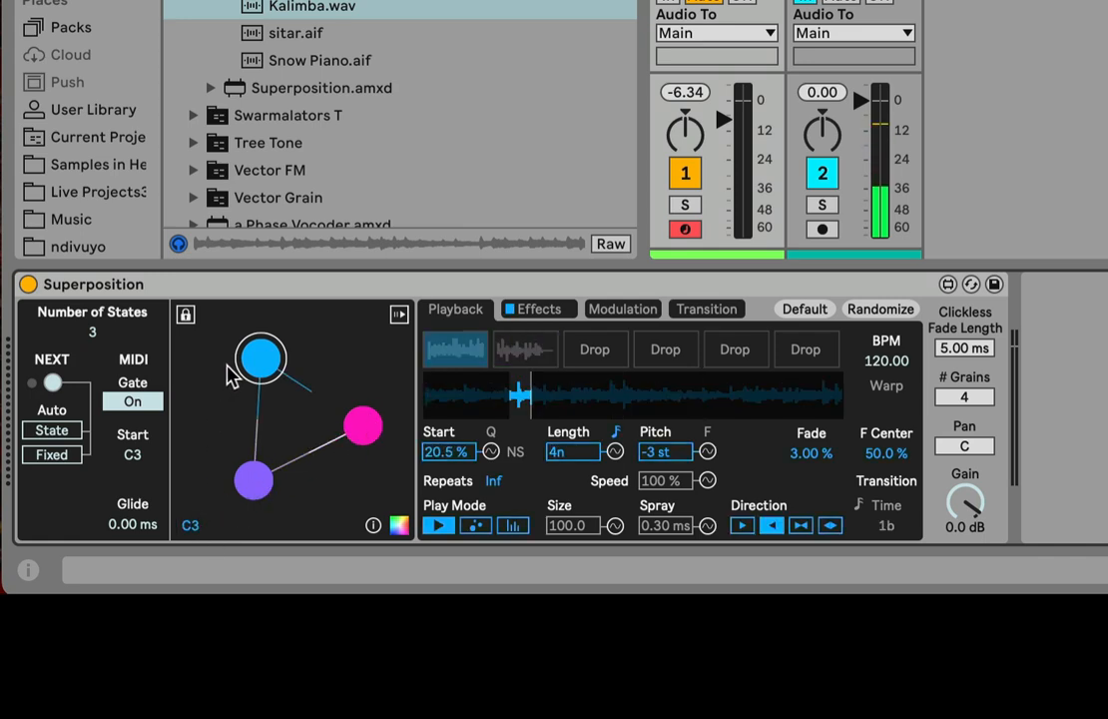
click(248, 496)
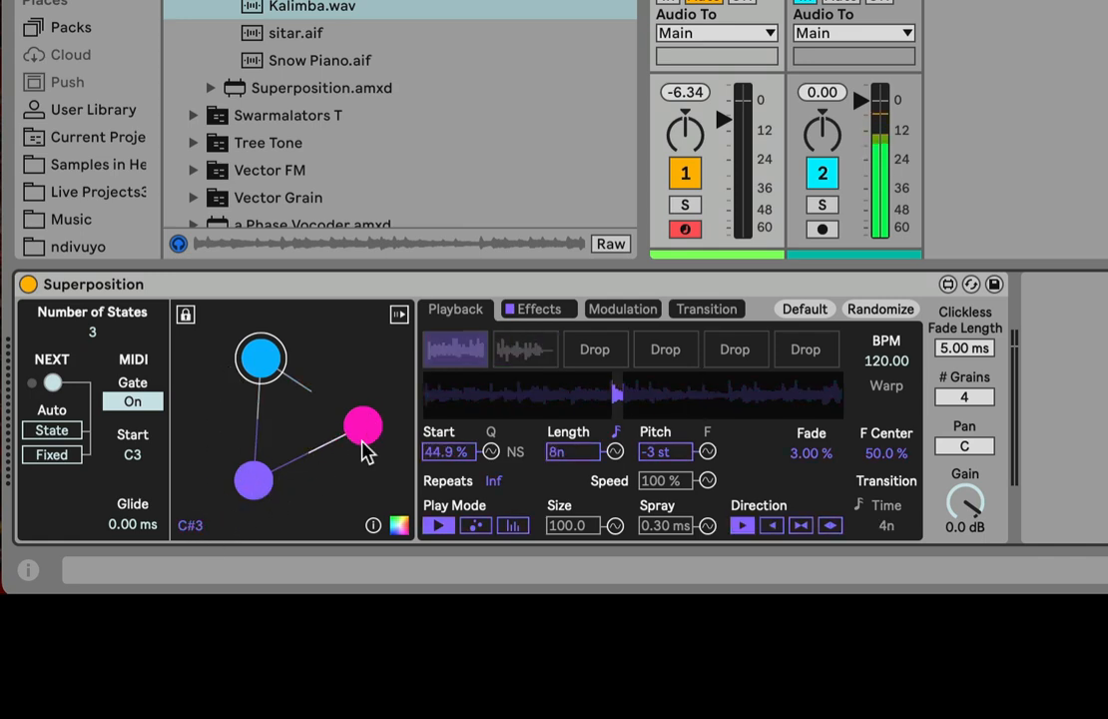
click(370, 440)
click(263, 472)
click(264, 348)
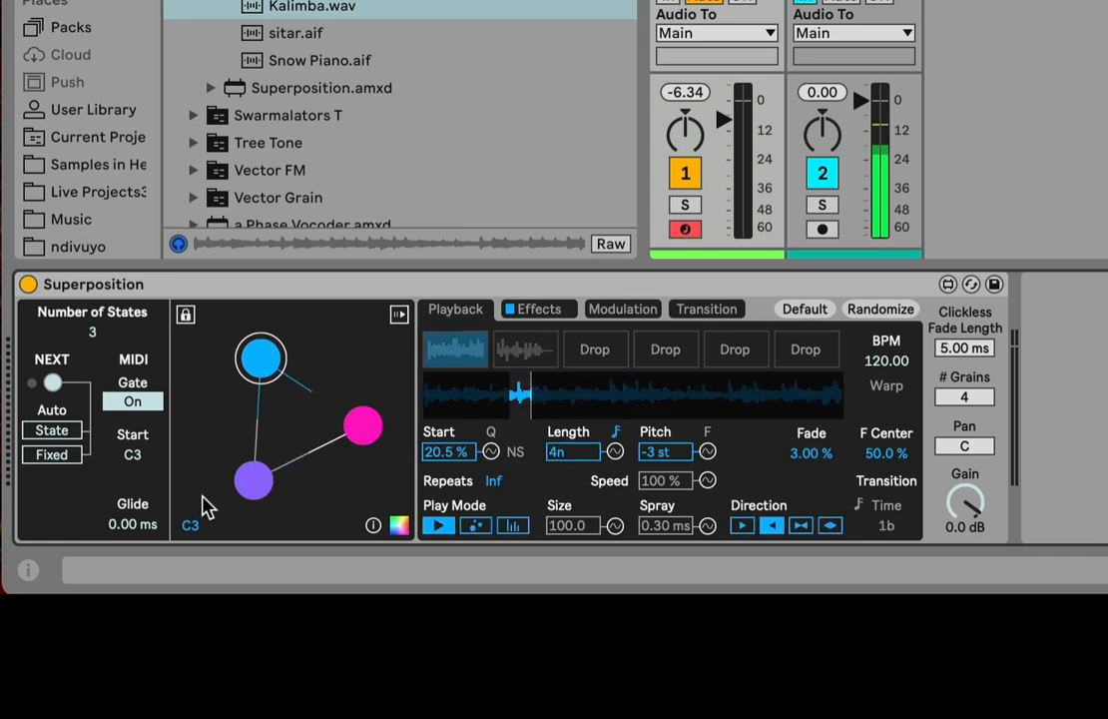
Try G#2 as the MIDI start note, check the notes of all three states, and restore C3
key(Down)
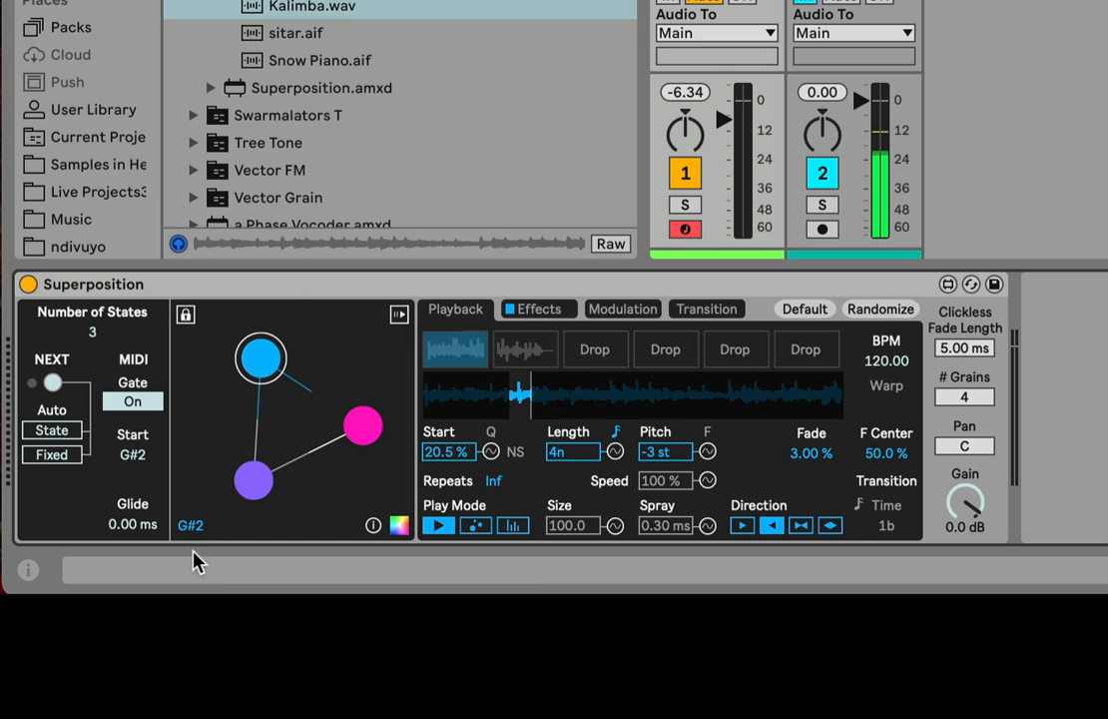
click(264, 493)
click(366, 423)
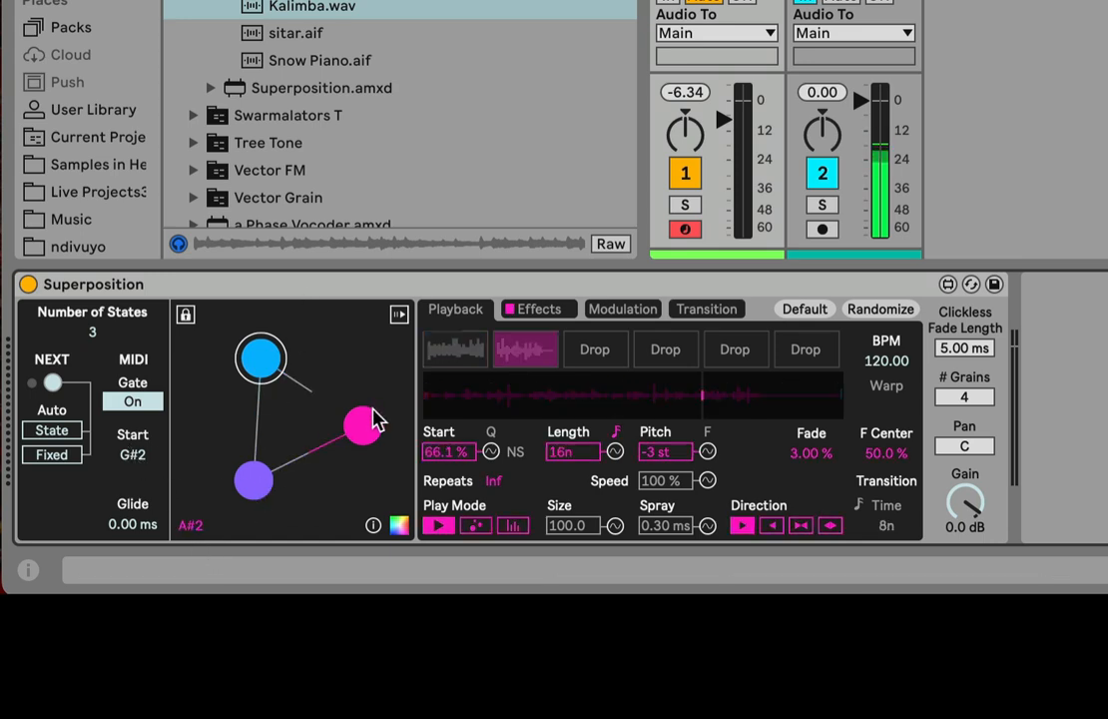
click(245, 372)
drag(147, 454, 148, 441)
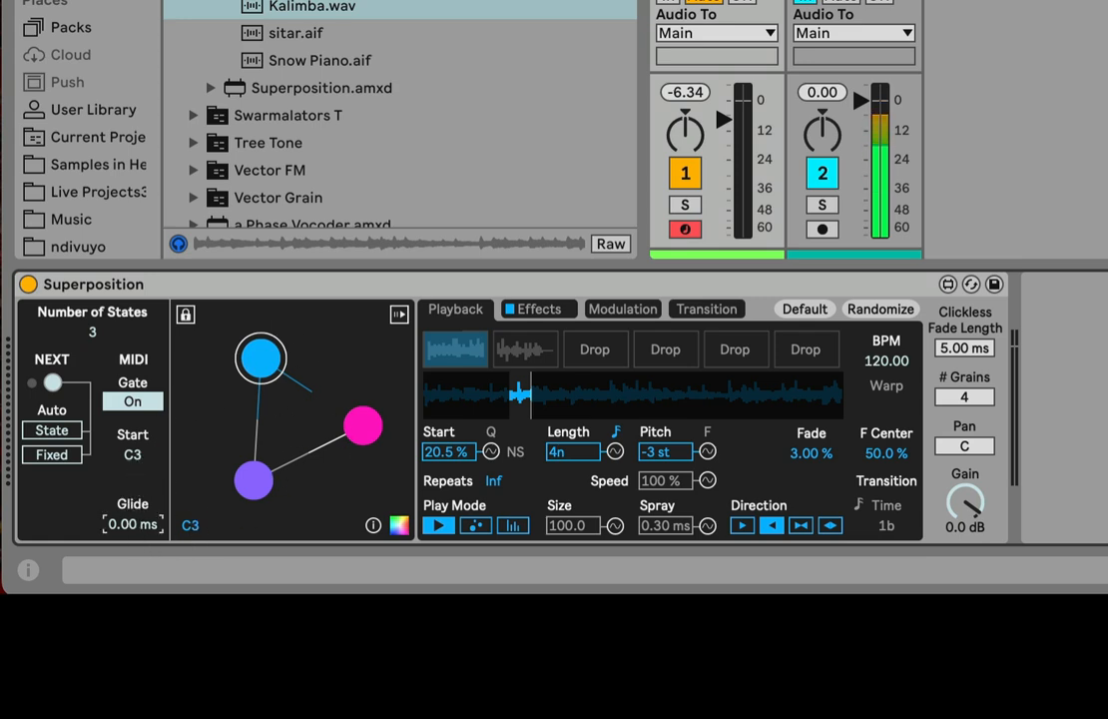
Set the MIDI glide to 530 ms and make the displayed settings follow the playing state
drag(132, 525, 133, 540)
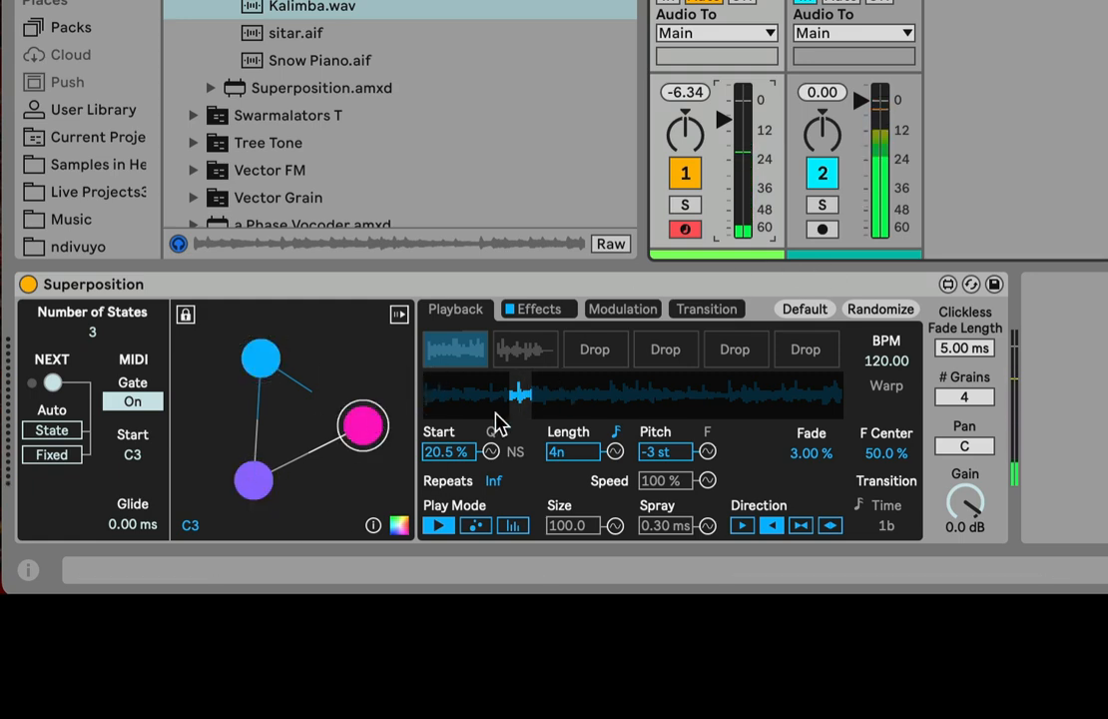
drag(126, 527, 126, 489)
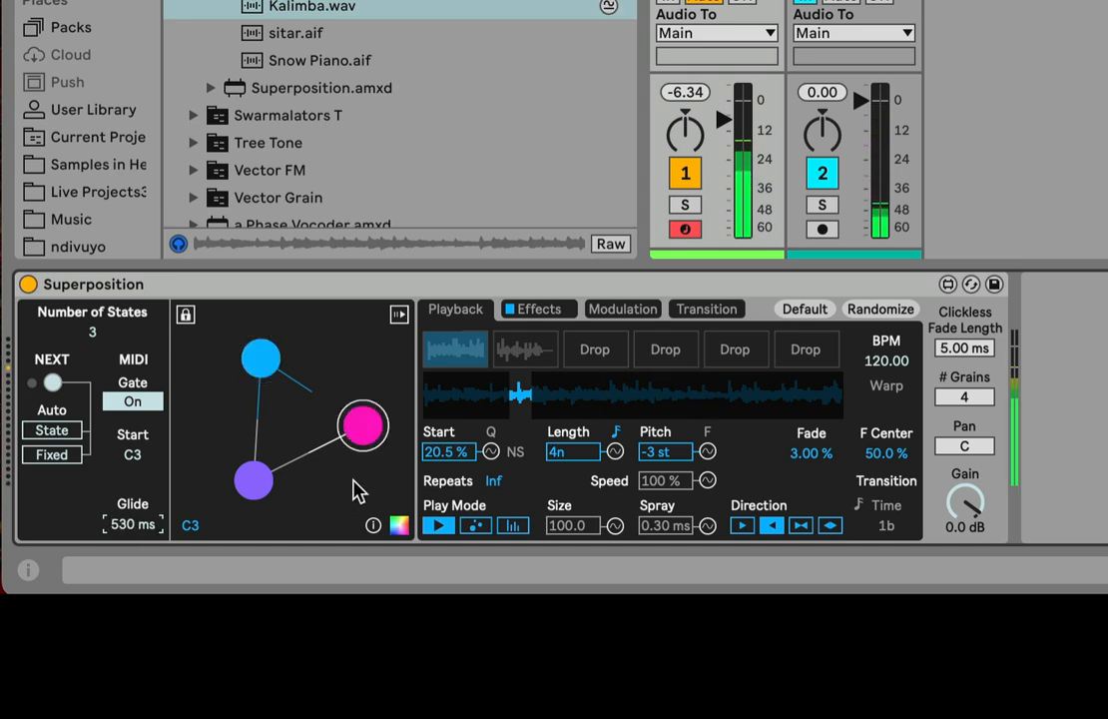
click(401, 314)
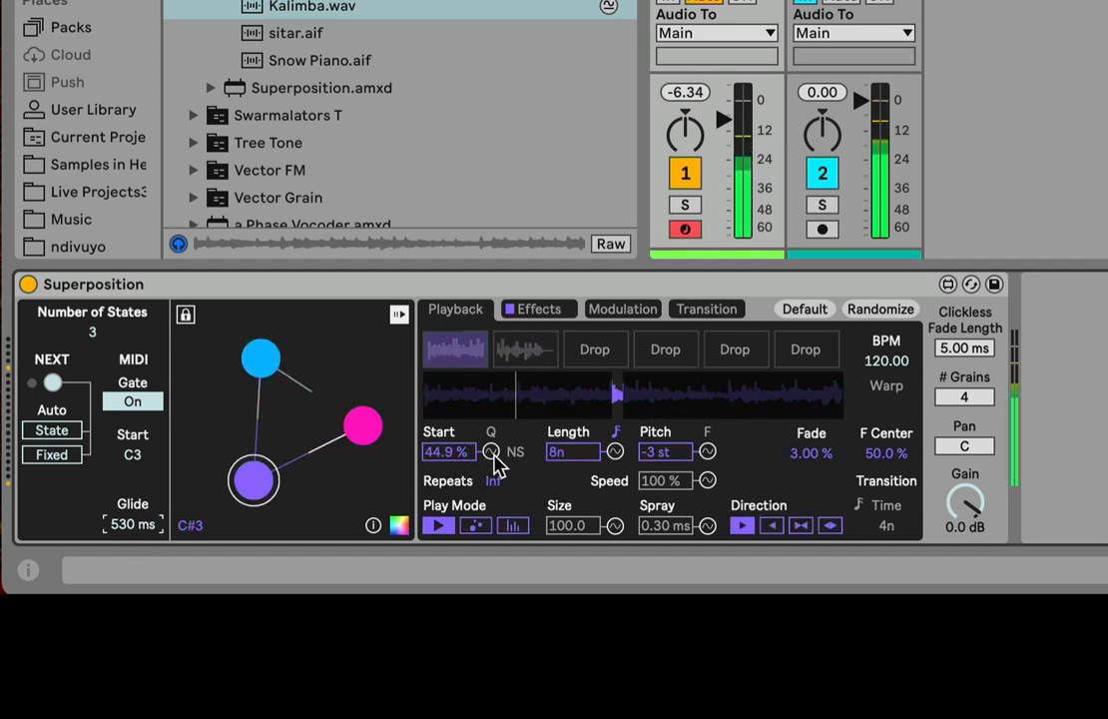
Set the blue state's pitch to +12 st and return the MIDI glide to 0 ms
click(259, 357)
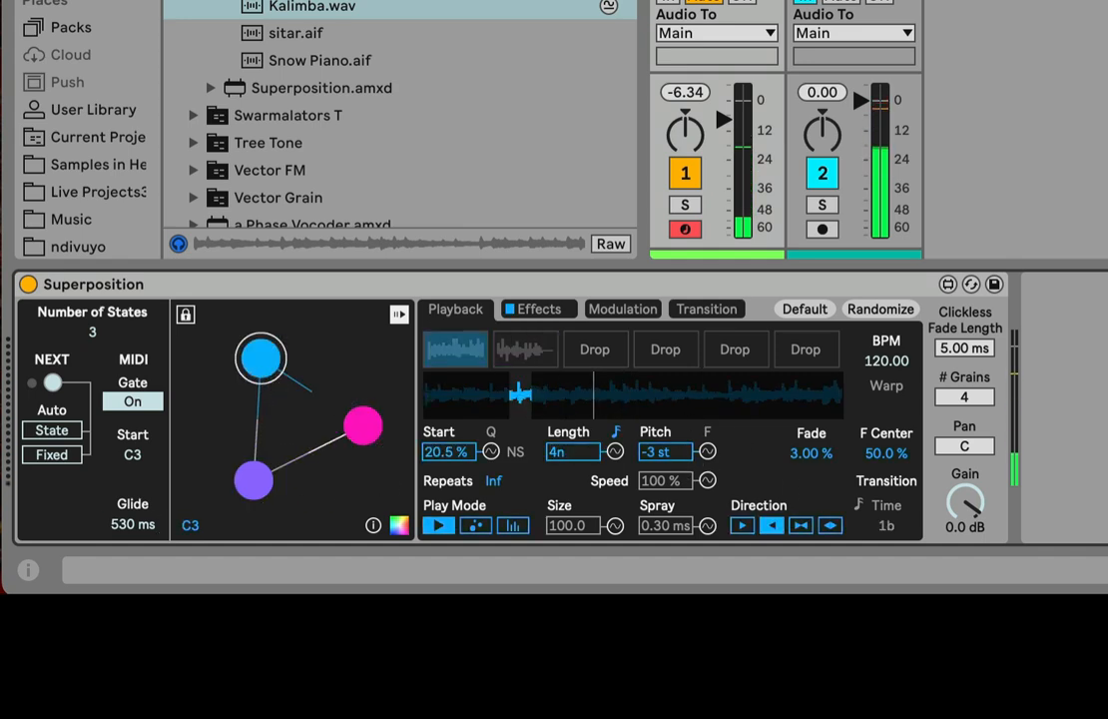
mouse_move(677, 459)
mouse_down()
mouse_move(677, 405)
mouse_move(679, 467)
mouse_up()
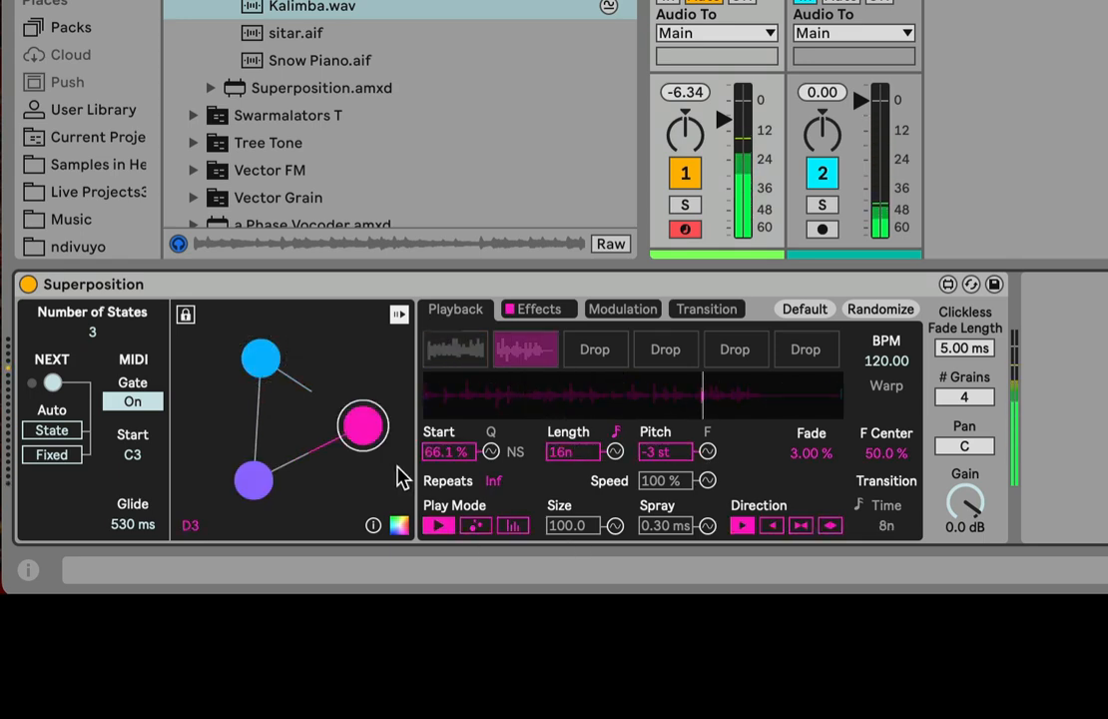
drag(149, 522, 138, 537)
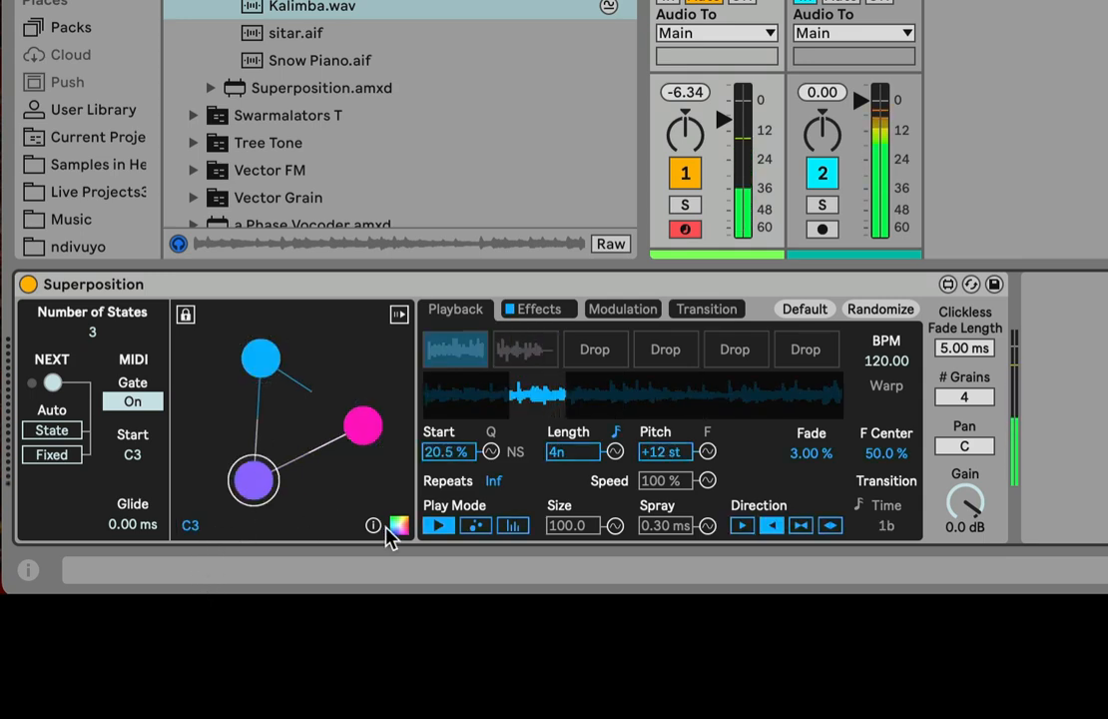
Change the colours of the three states to purple, magenta and coral
mouse_move(373, 527)
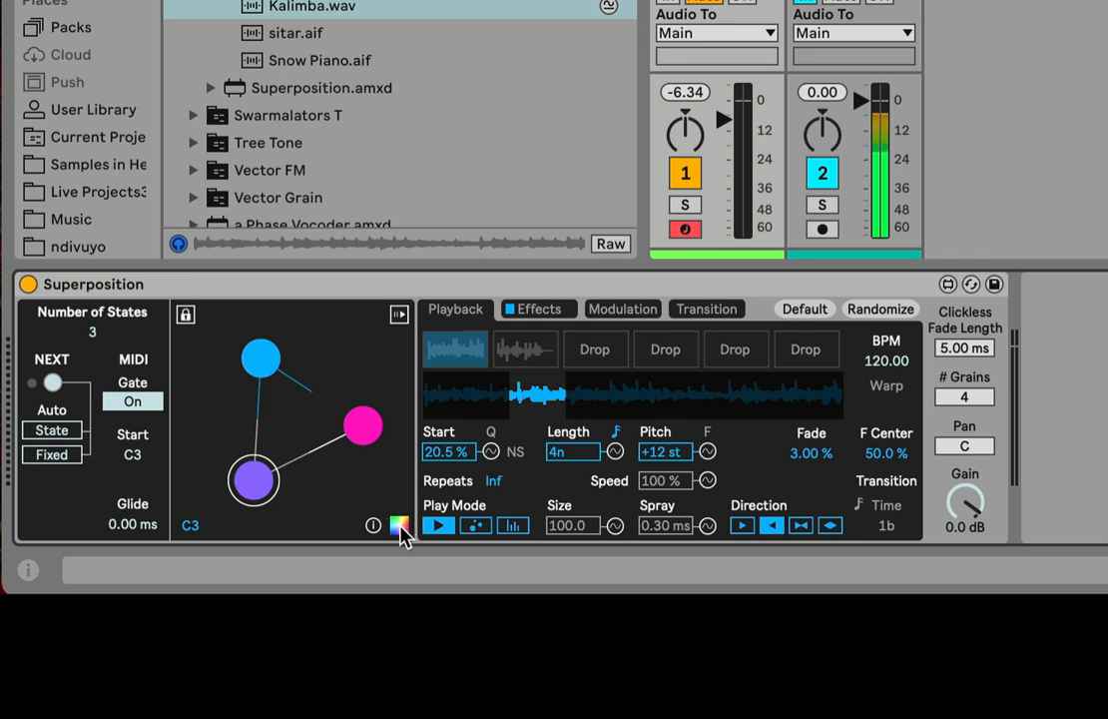
click(399, 527)
click(400, 527)
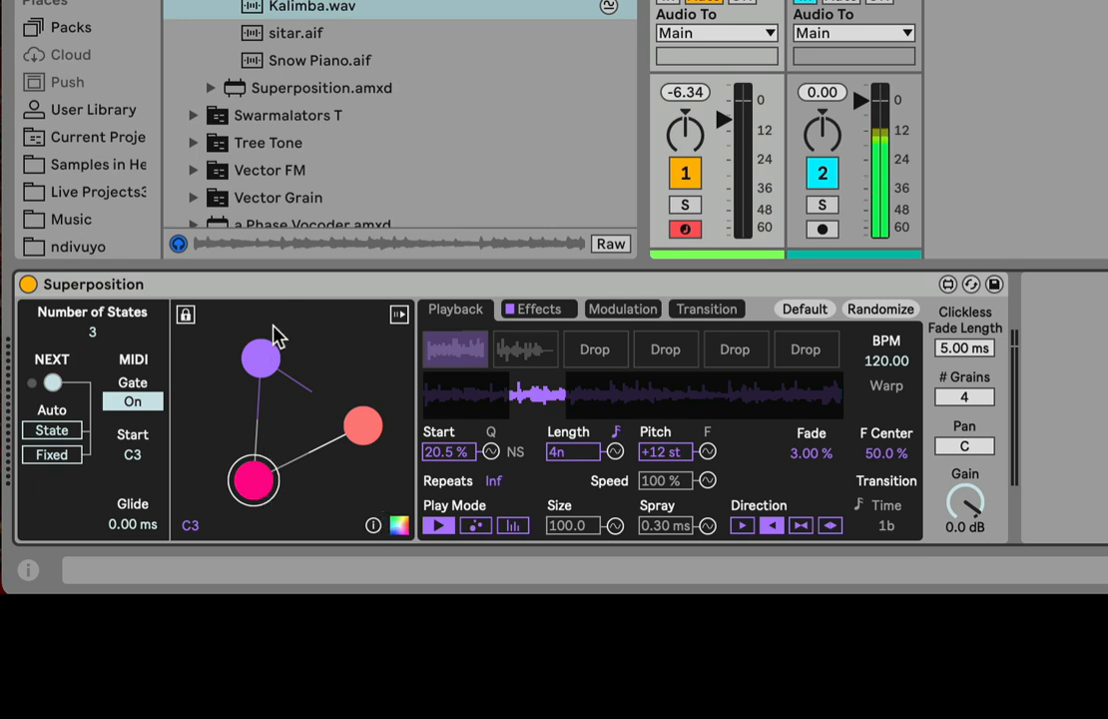
Inspect the recoloured purple, magenta and coral states in turn, ending on the purple state's settings
click(257, 489)
click(359, 437)
click(241, 367)
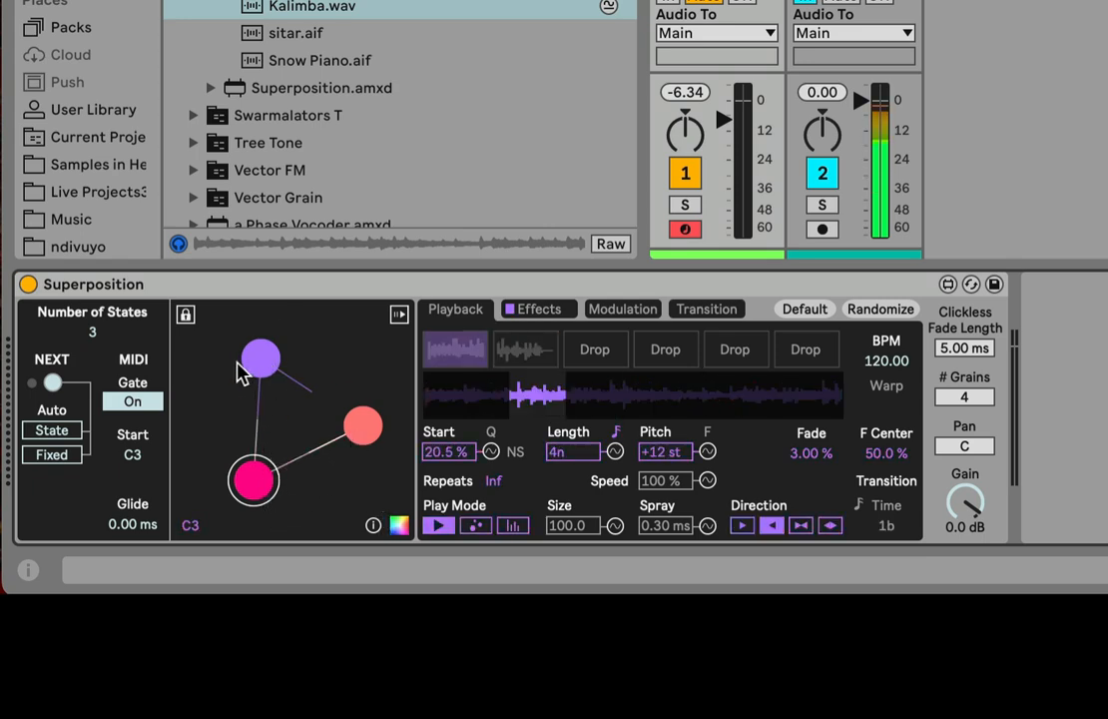
click(257, 471)
click(258, 378)
click(363, 425)
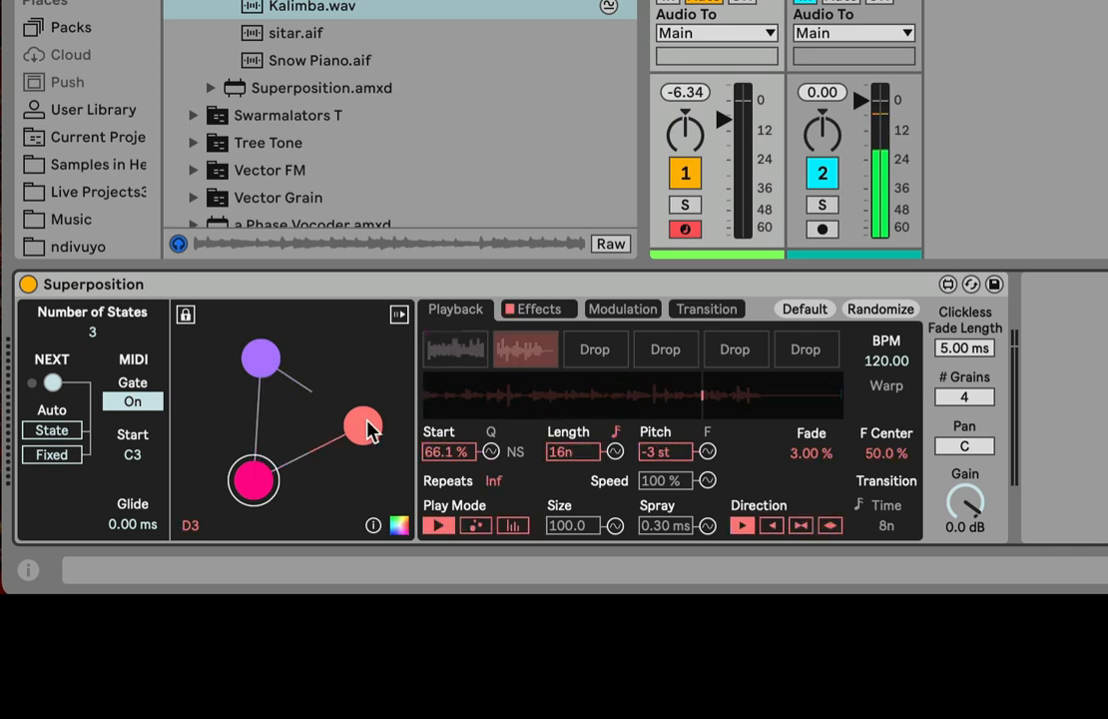
click(262, 483)
click(363, 426)
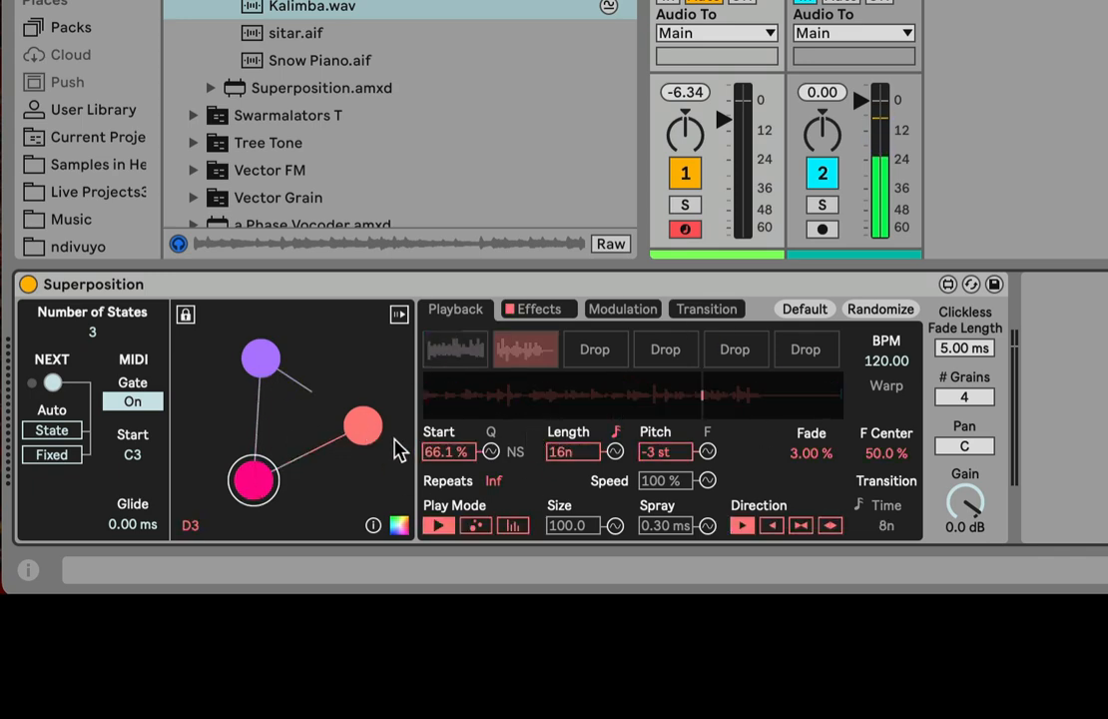
click(271, 360)
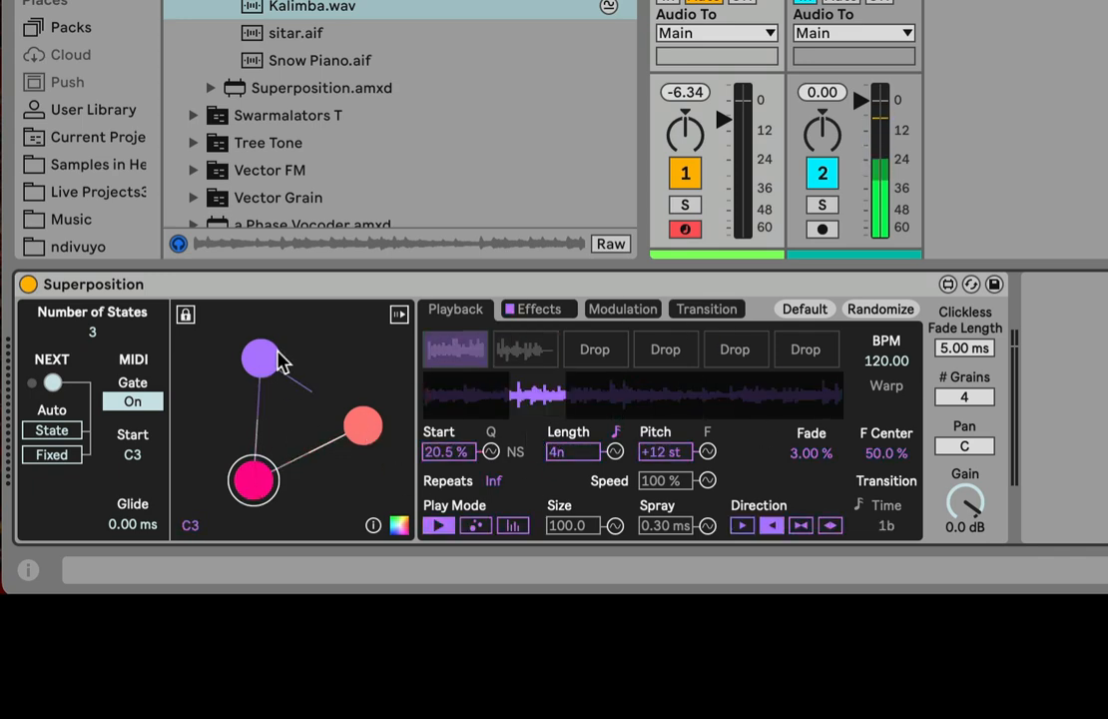
click(363, 429)
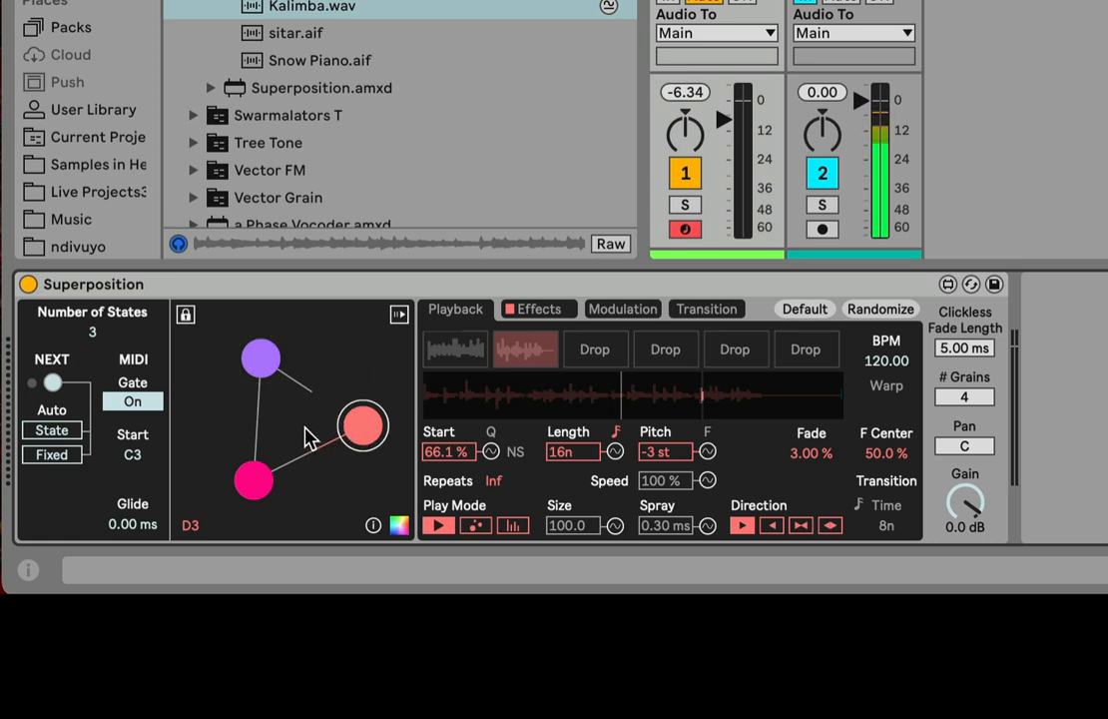
click(260, 481)
click(270, 369)
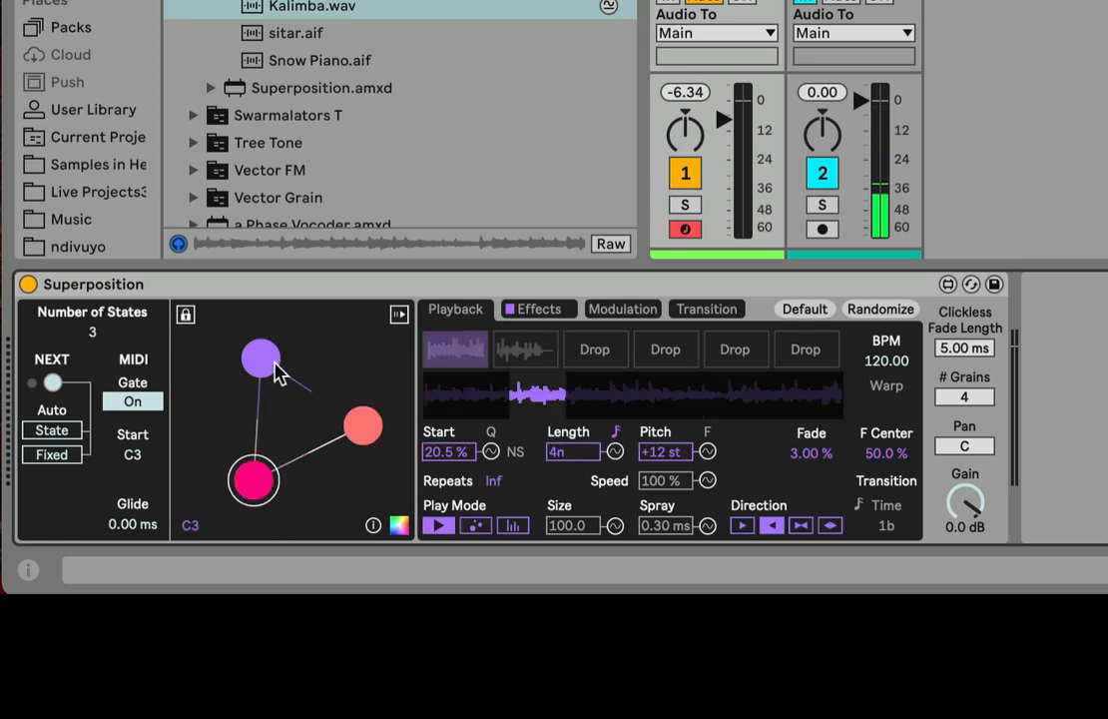
mouse_move(267, 370)
mouse_down()
mouse_move(287, 408)
mouse_move(361, 439)
mouse_move(262, 376)
mouse_up()
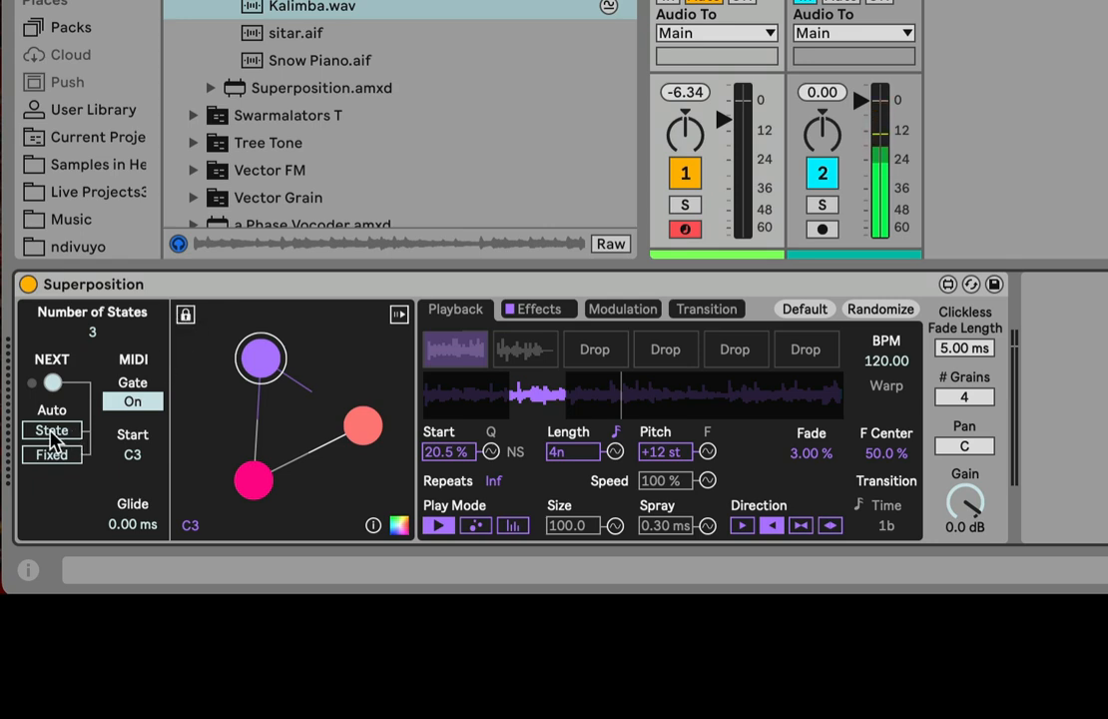
Advance once to the next state, turn off the MIDI gate, and lower track 1's volume to about -23 dB
click(54, 383)
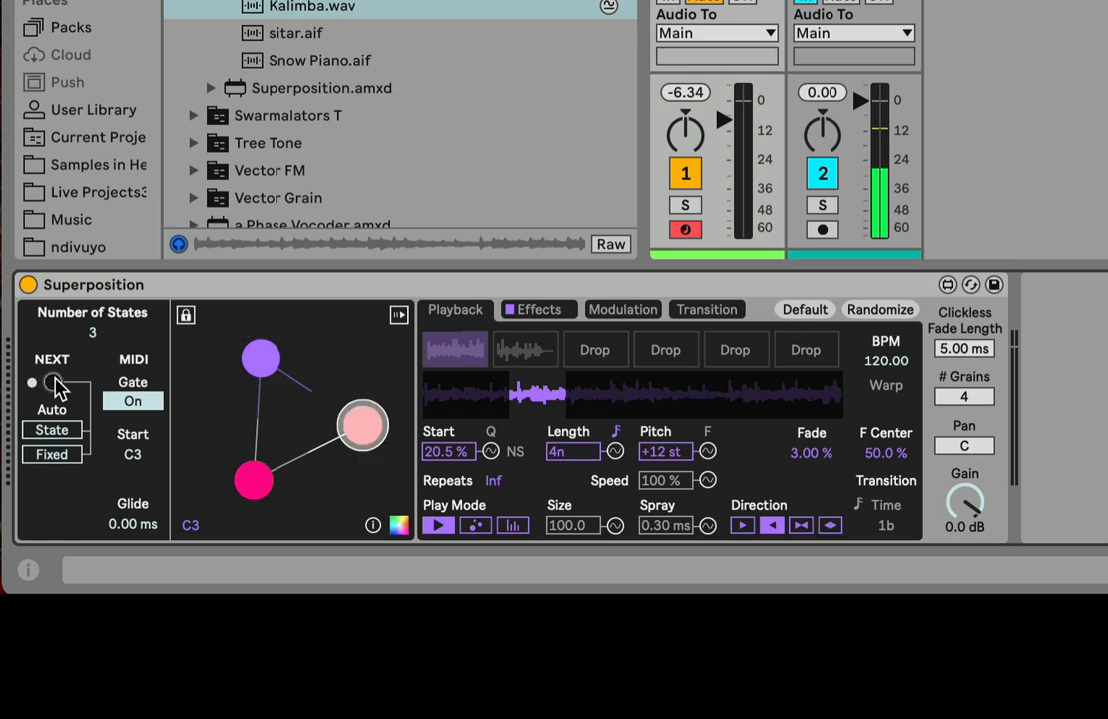
click(114, 401)
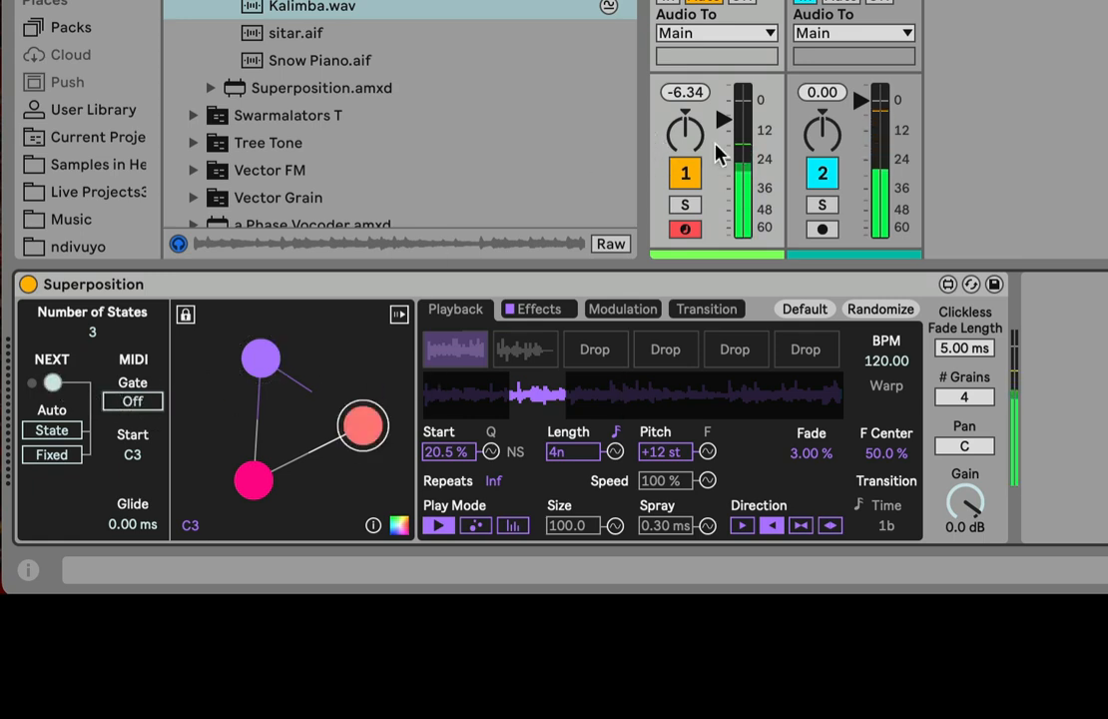
drag(715, 146, 739, 180)
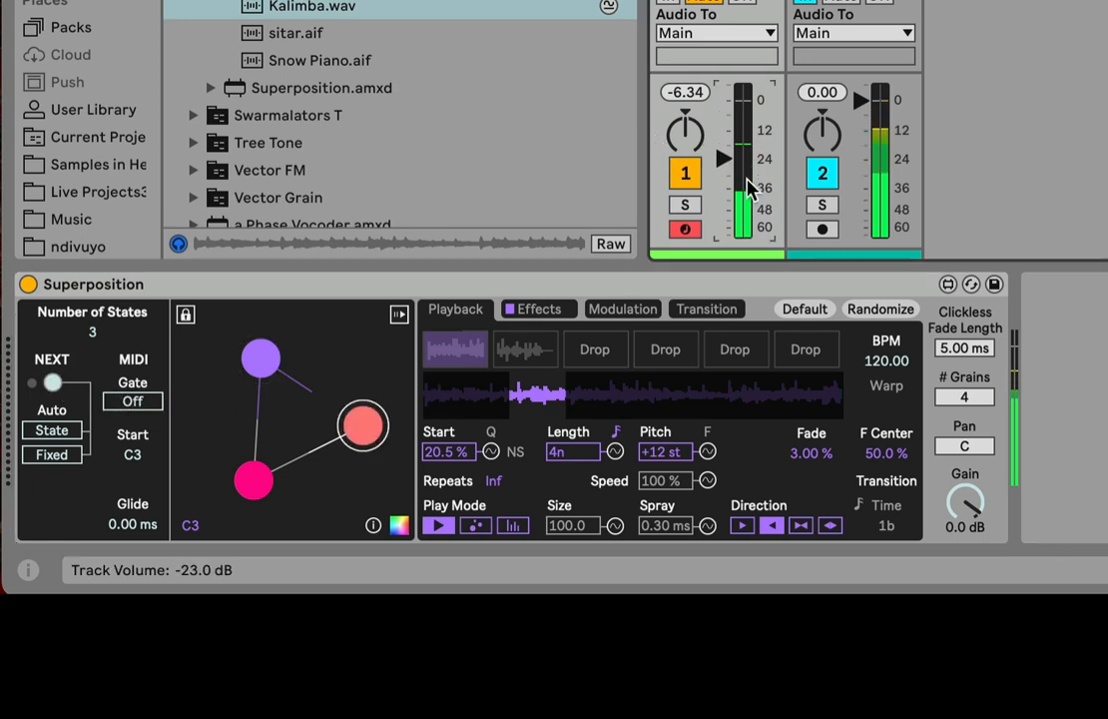
Turn on both fixed-interval and state-based automatic advancing, and lower track 1's volume further
click(64, 455)
click(65, 429)
drag(724, 156, 724, 206)
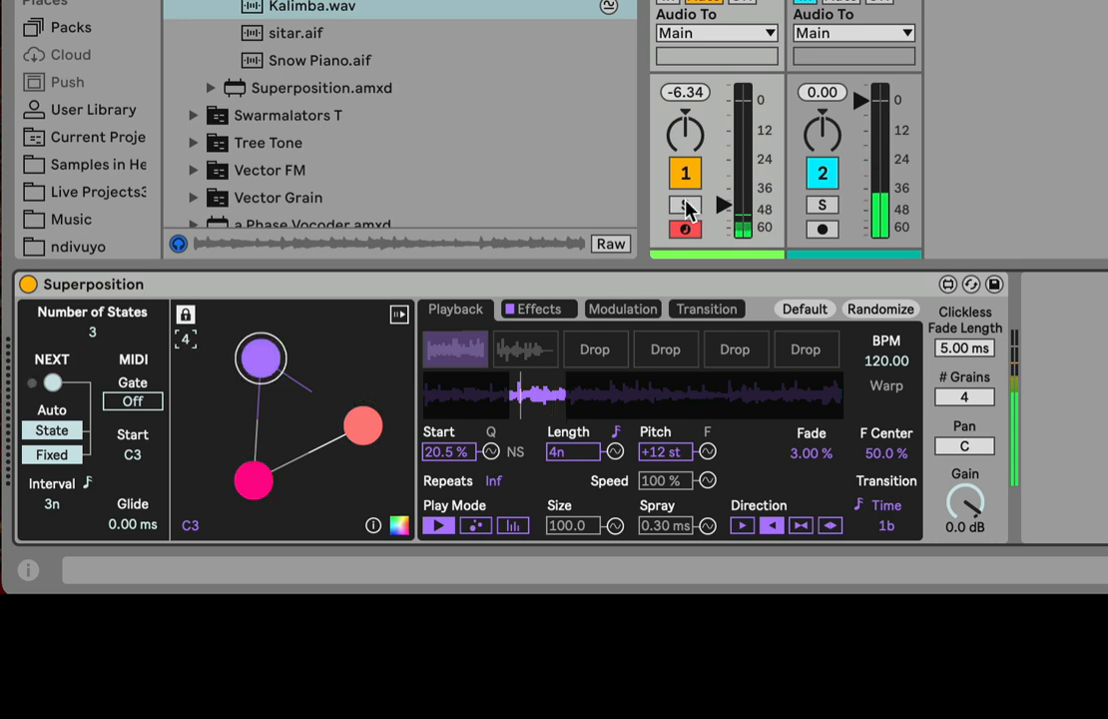
Reduce the state sequence lock's length to 2 and raise track 1's volume to hear it
click(191, 336)
key(Down)
key(Down)
key(Down)
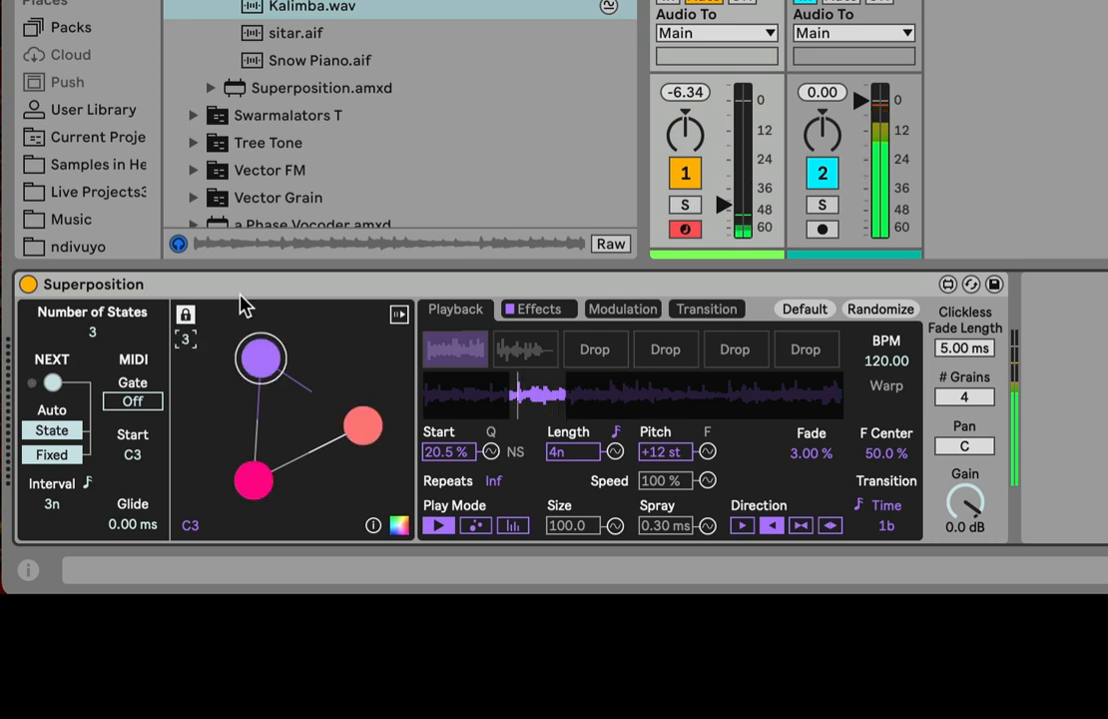
drag(724, 205, 724, 142)
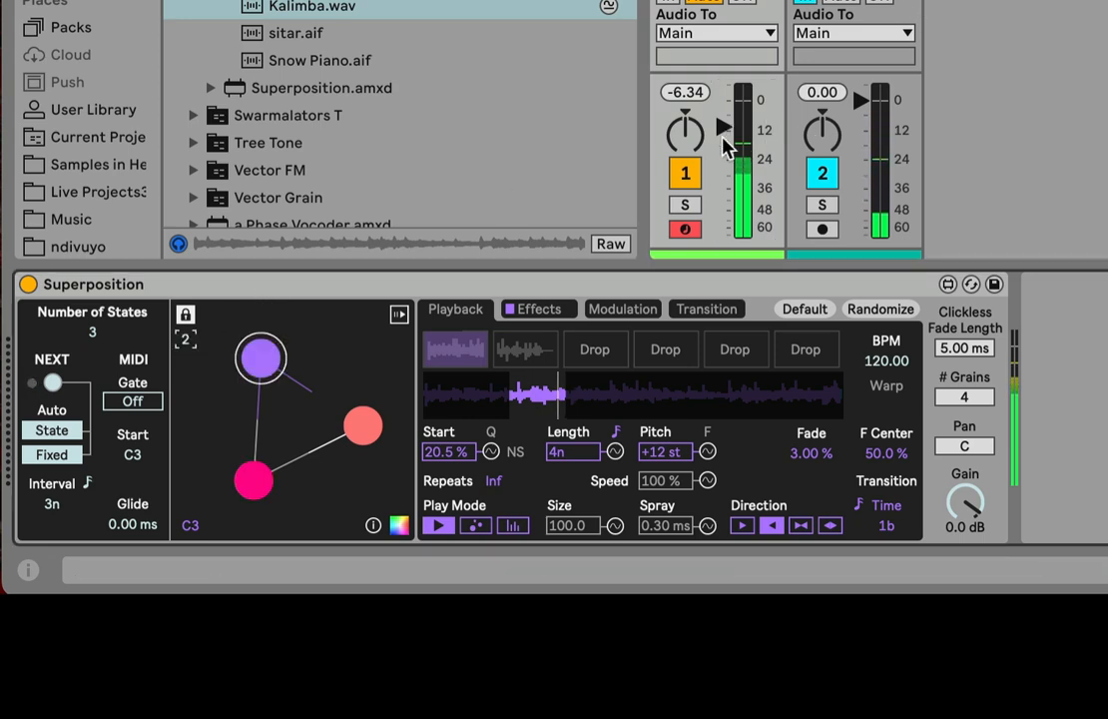
Try a lock length of 4, lower track 1's volume to near its minimum, and turn off the lock
mouse_move(723, 138)
mouse_down()
mouse_move(724, 180)
mouse_move(724, 150)
mouse_up()
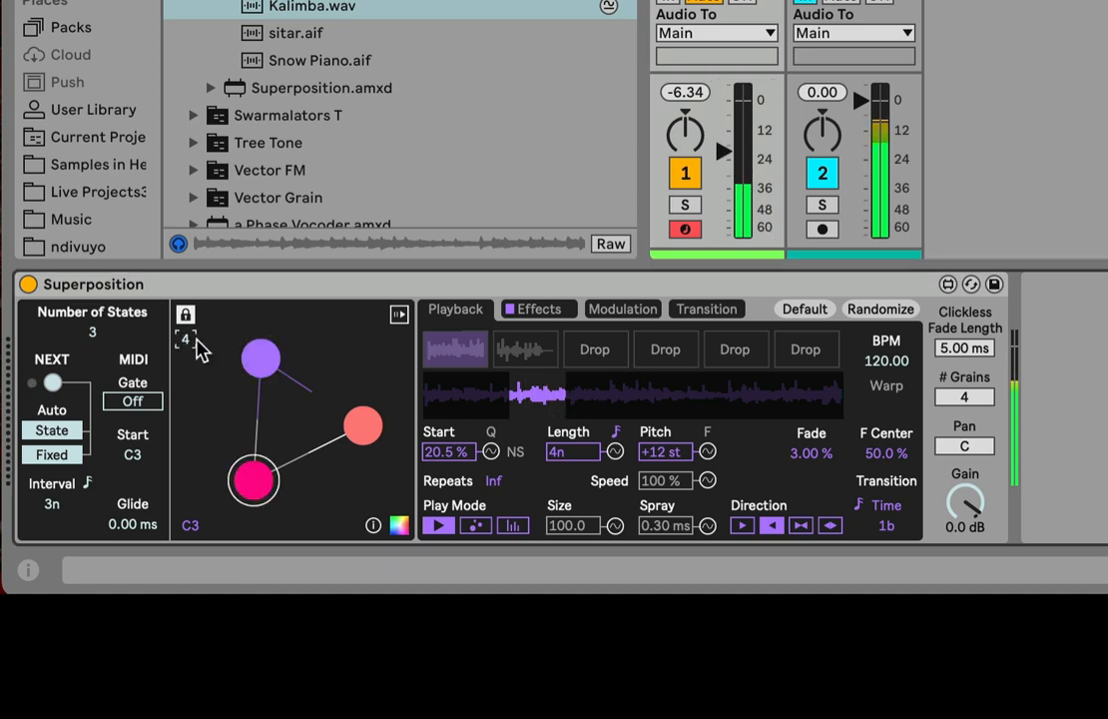
drag(724, 152, 724, 220)
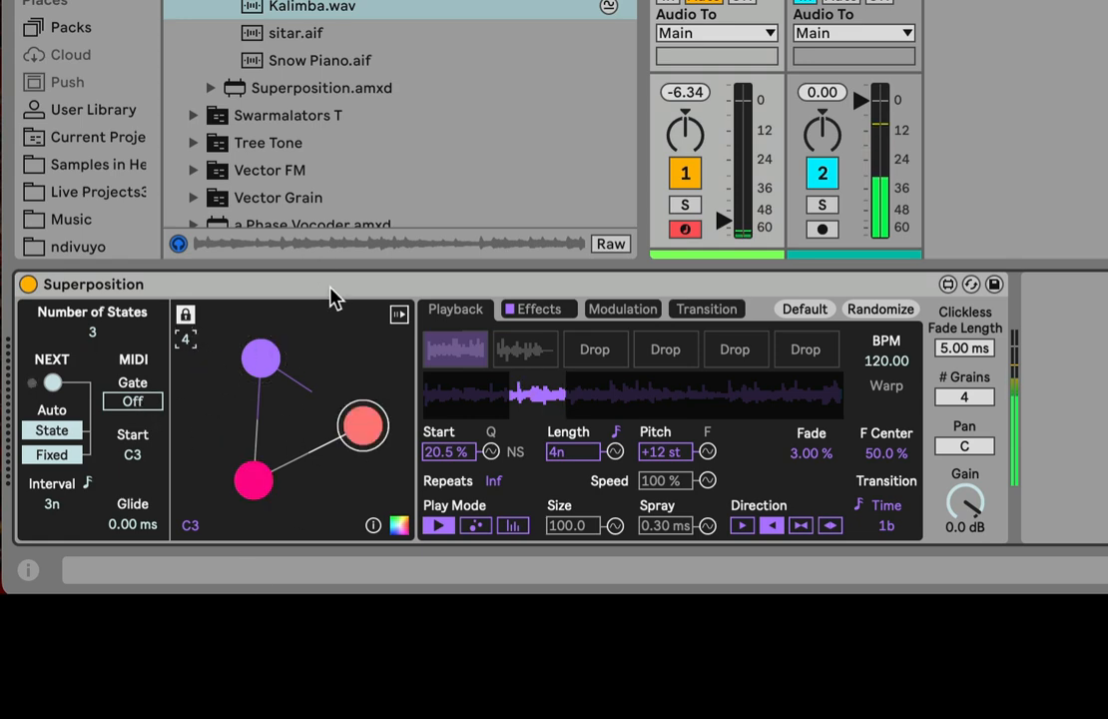
click(232, 289)
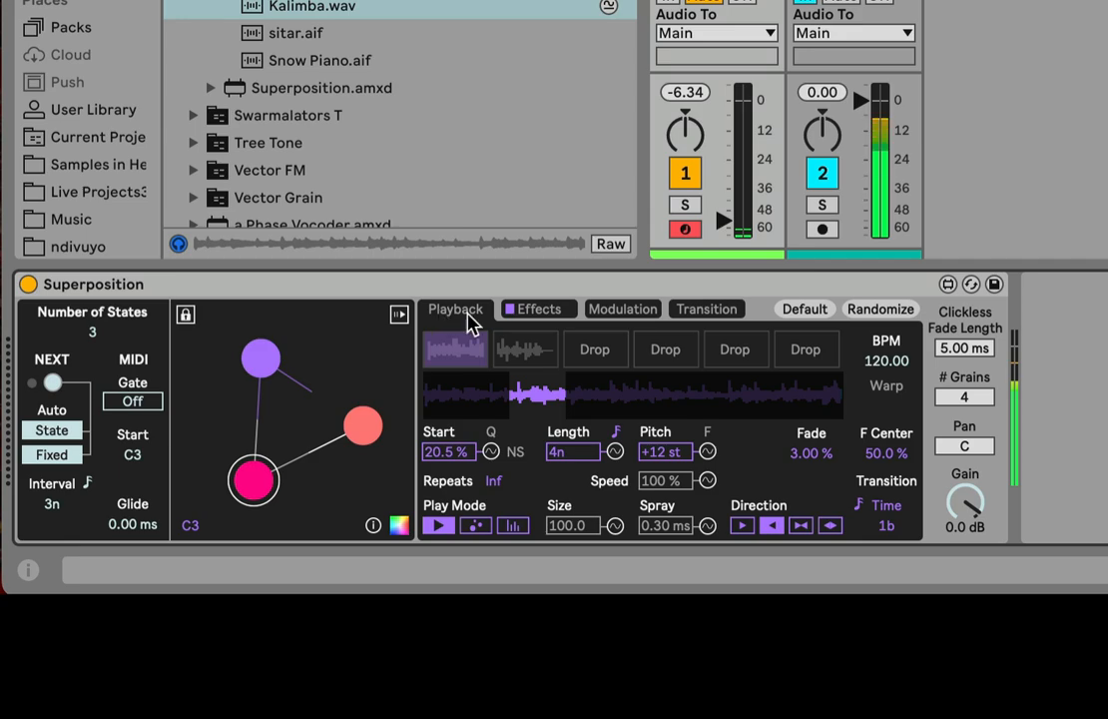
Look at the purple state's modulation settings and open its effects settings
click(639, 312)
click(507, 313)
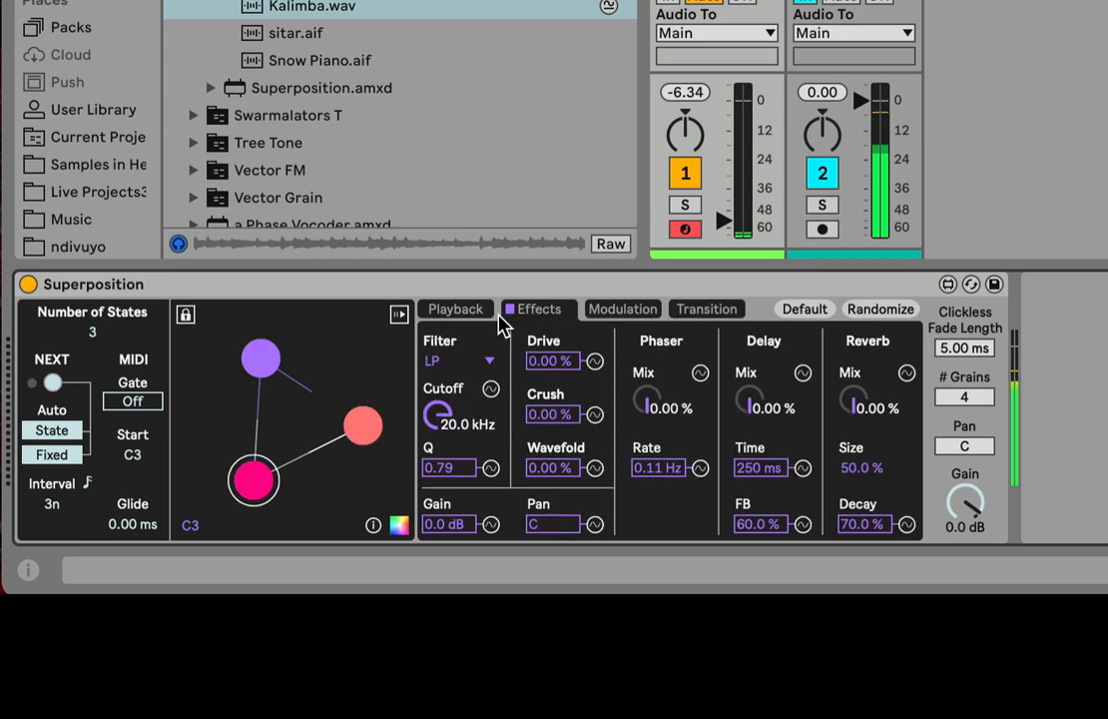
Show the playback settings, turn off both automatic advancing modes, and make the purple state active
click(461, 313)
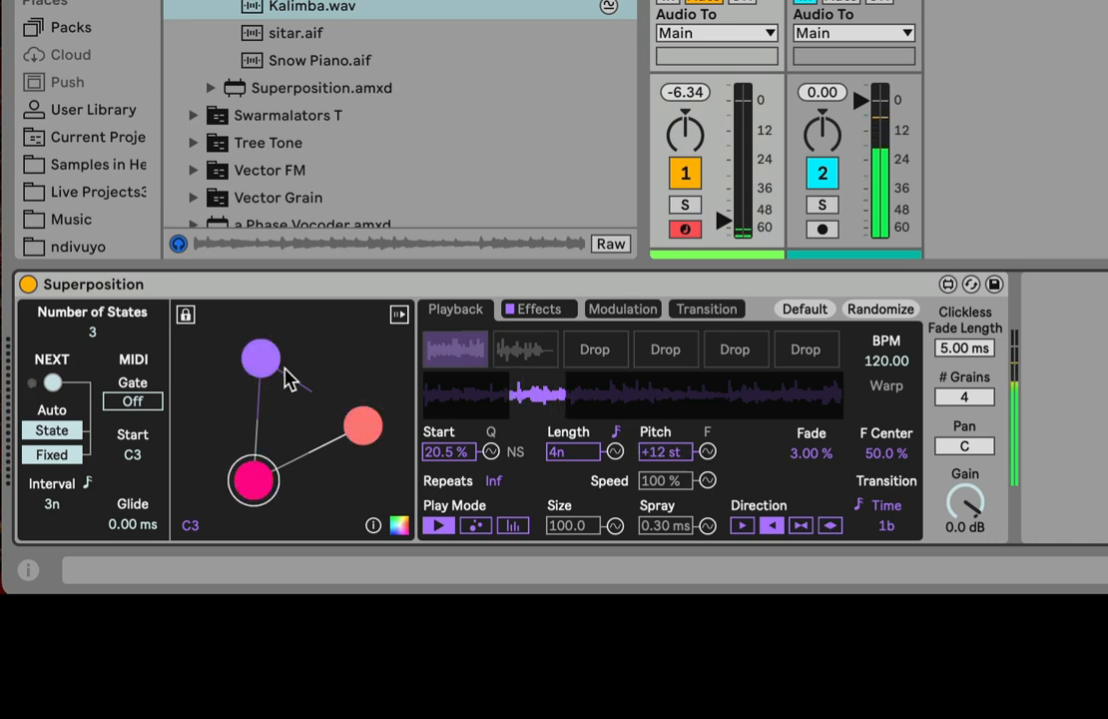
click(52, 454)
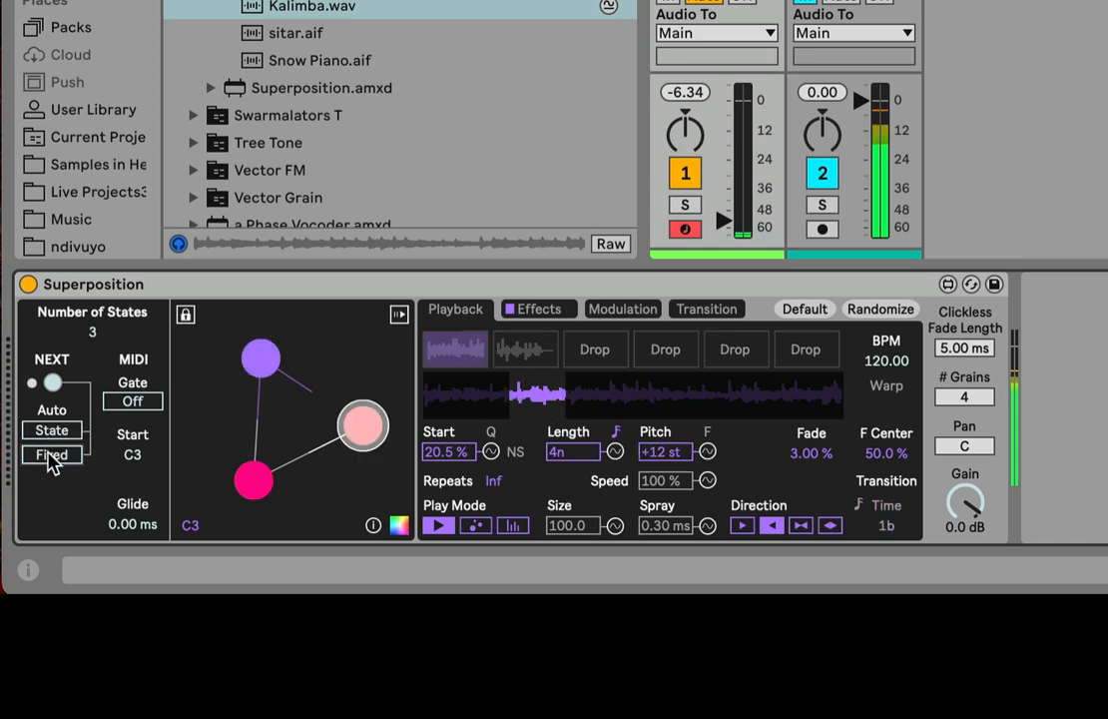
click(263, 361)
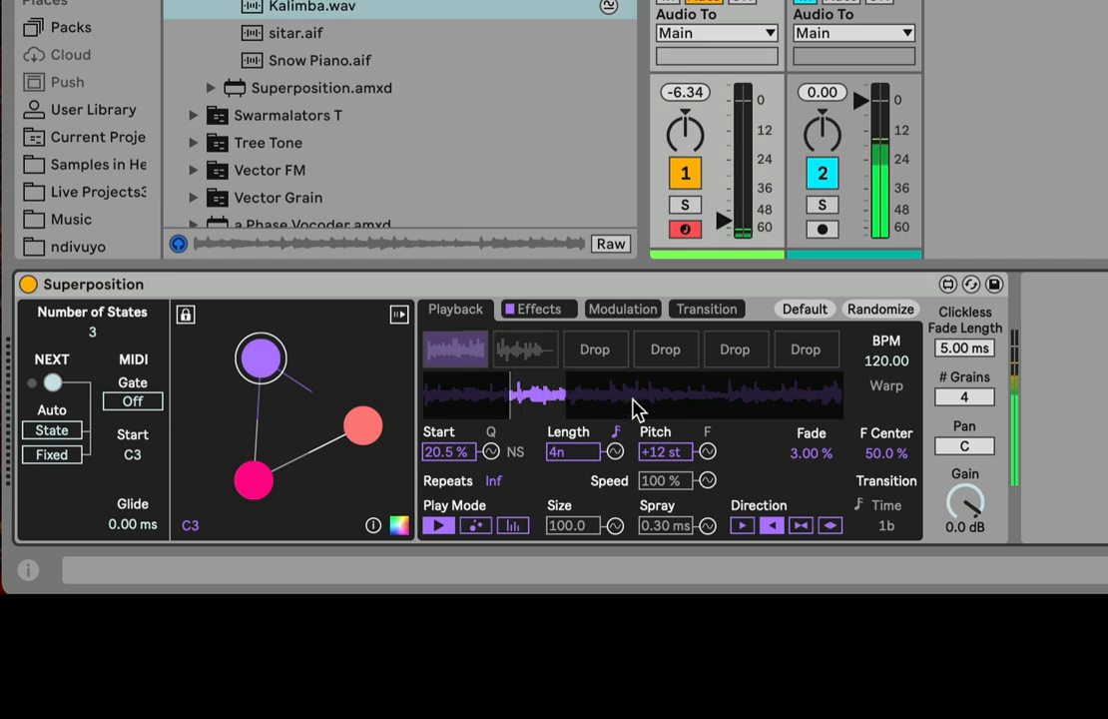
Set the purple state's pitch to 0 st and compare its two samples, ending on the first, while adjusting track 1's volume
mouse_move(724, 220)
mouse_down()
mouse_move(724, 140)
mouse_move(724, 218)
mouse_up()
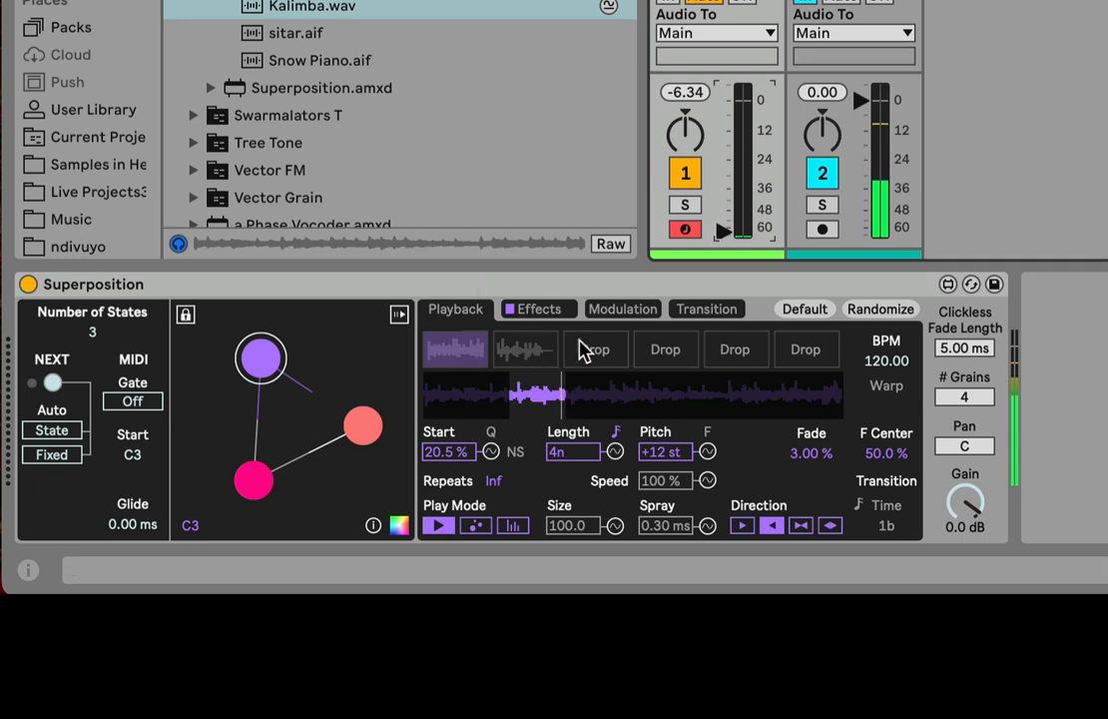
drag(724, 227, 723, 150)
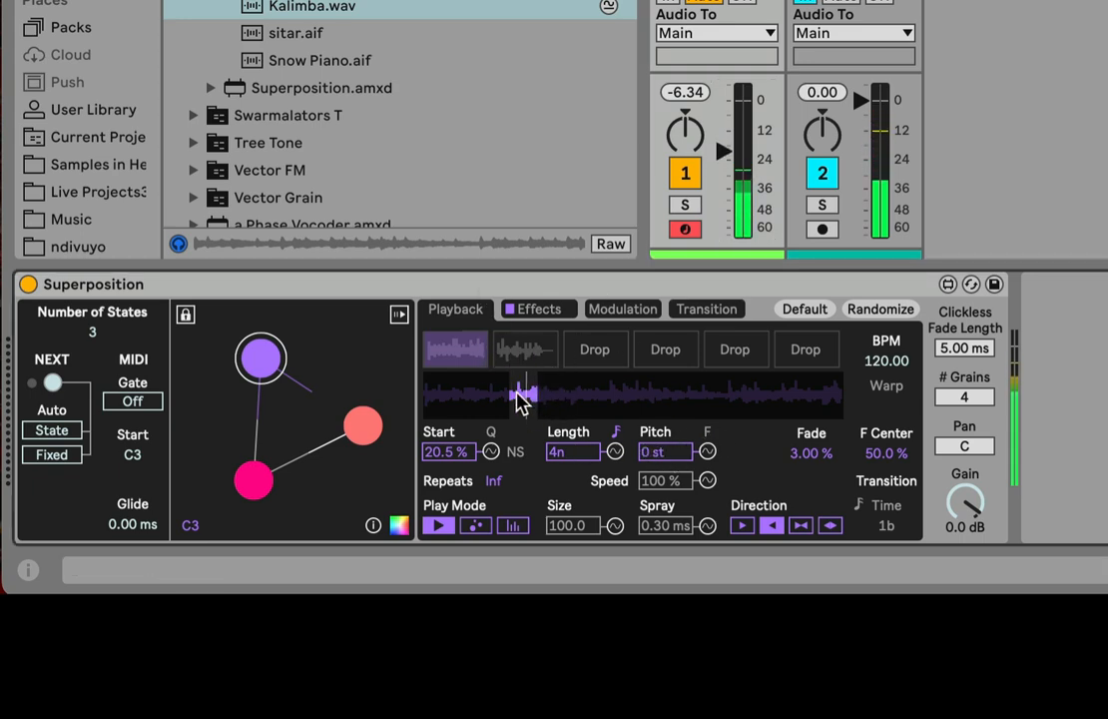
click(531, 348)
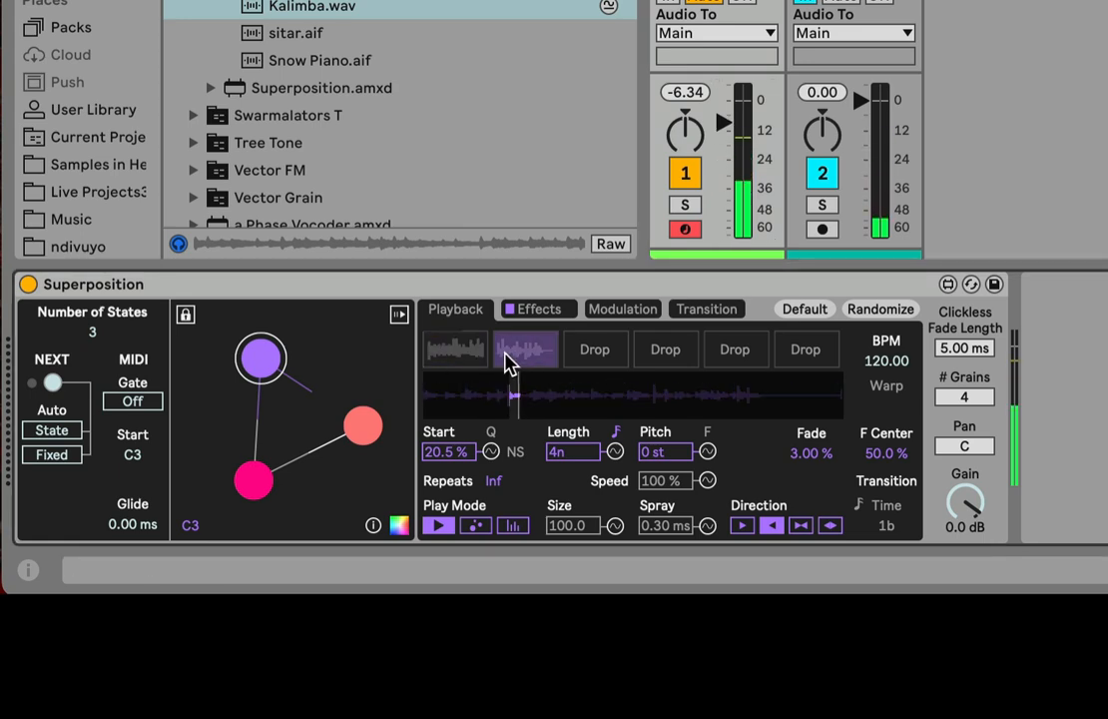
click(462, 357)
click(532, 355)
click(461, 357)
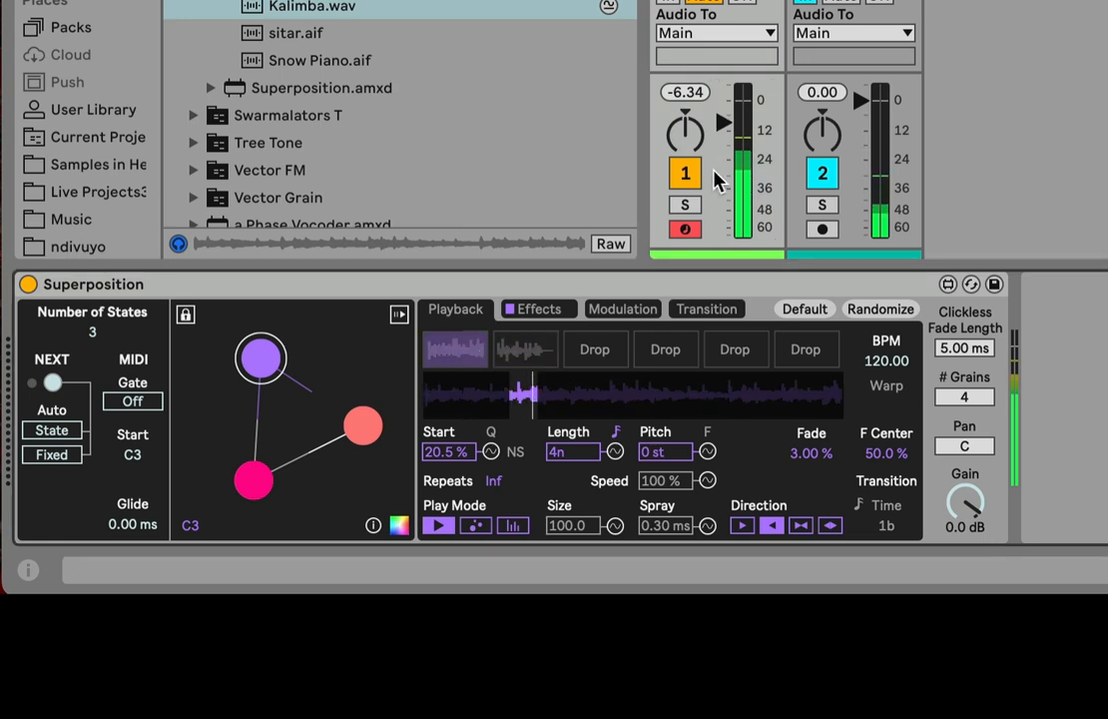
drag(718, 180, 718, 211)
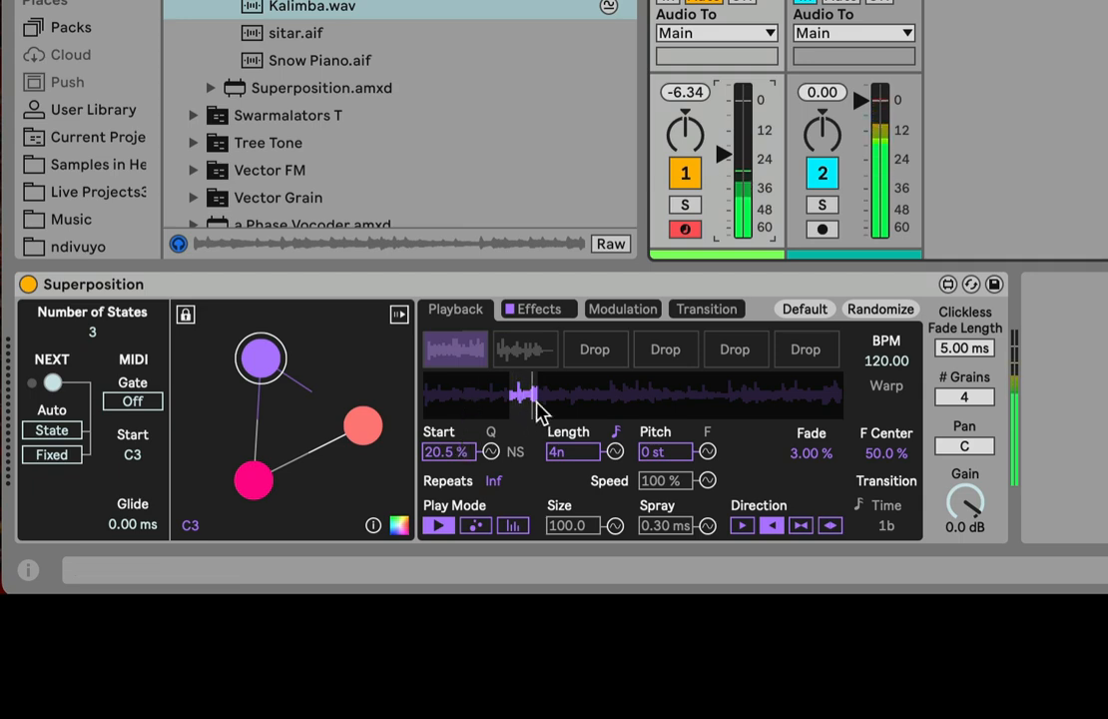
Move the purple state's loop start along the waveform and set it to 50%
drag(452, 454, 453, 413)
mouse_move(454, 465)
mouse_down()
mouse_move(457, 438)
mouse_move(466, 453)
mouse_up()
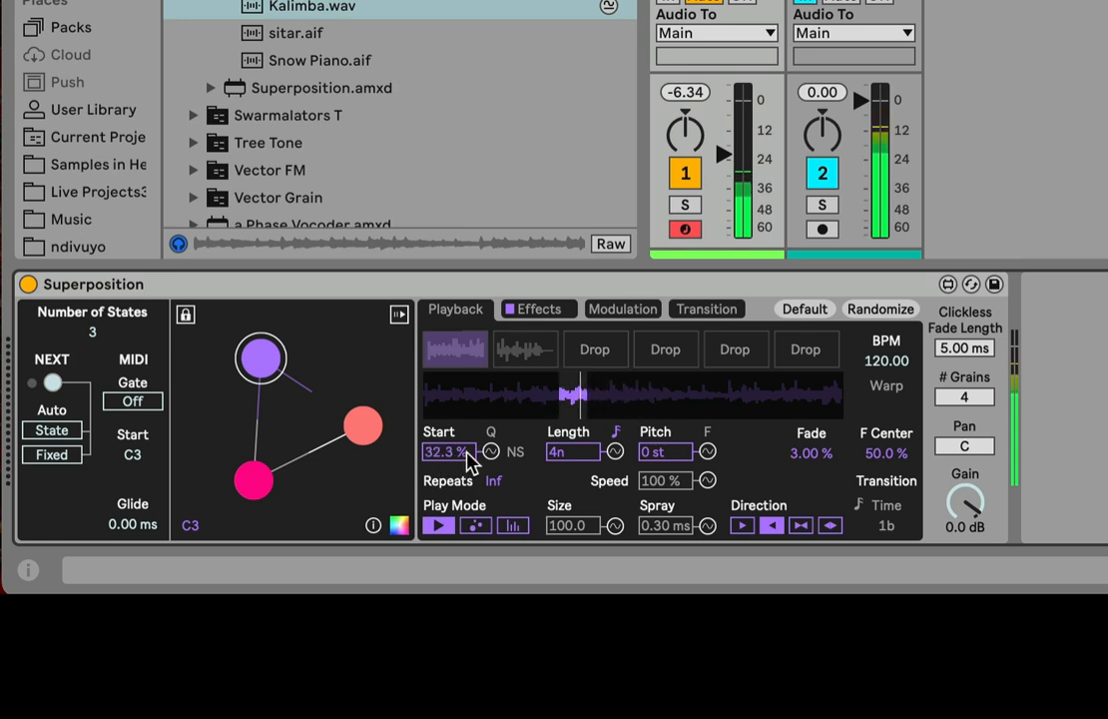
text(50)
key(Return)
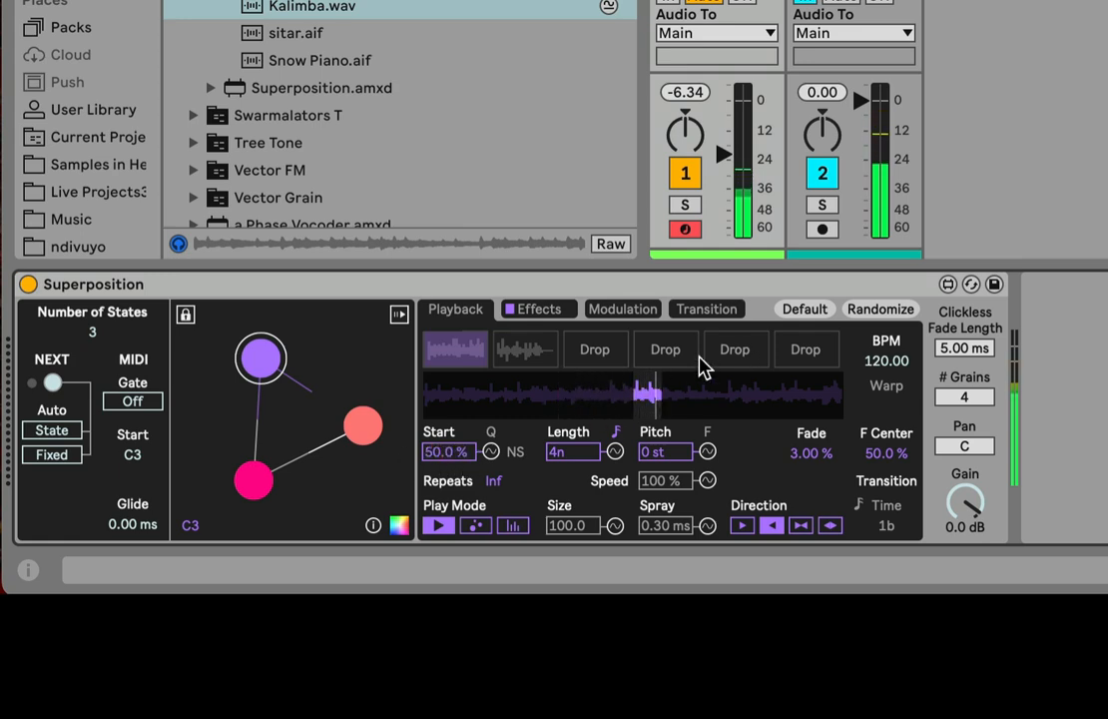
Turn on start quantization for the purple state and try starting the loop at beats 1, 2 and 3
click(492, 431)
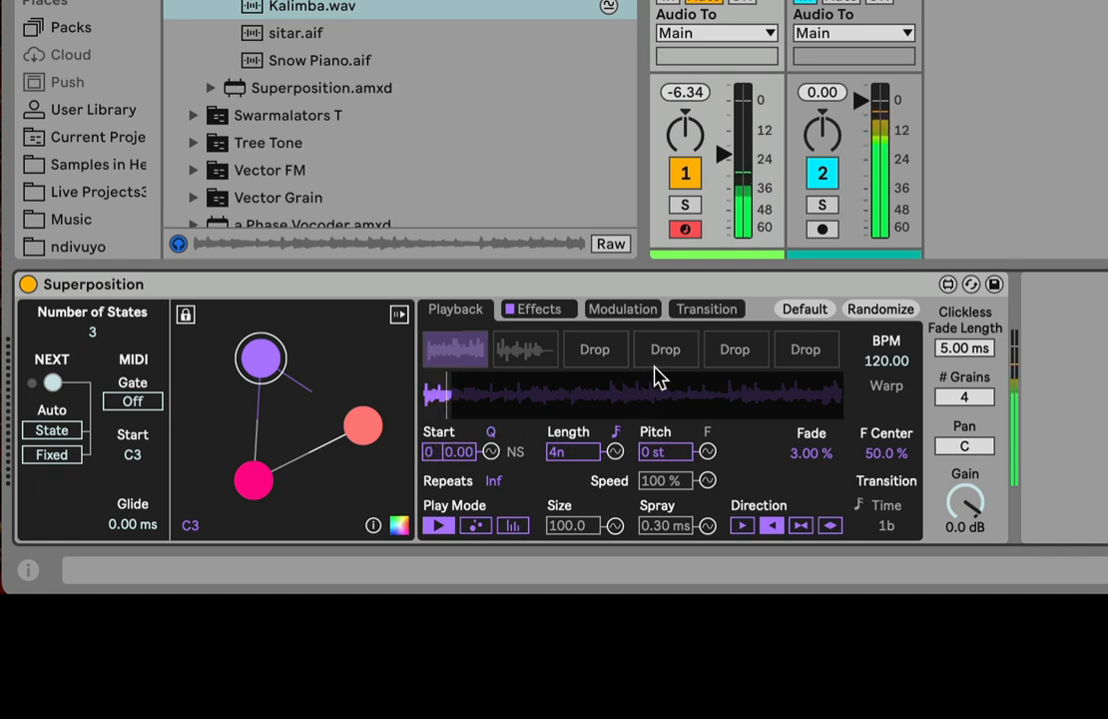
click(466, 454)
text(1)
key(Return)
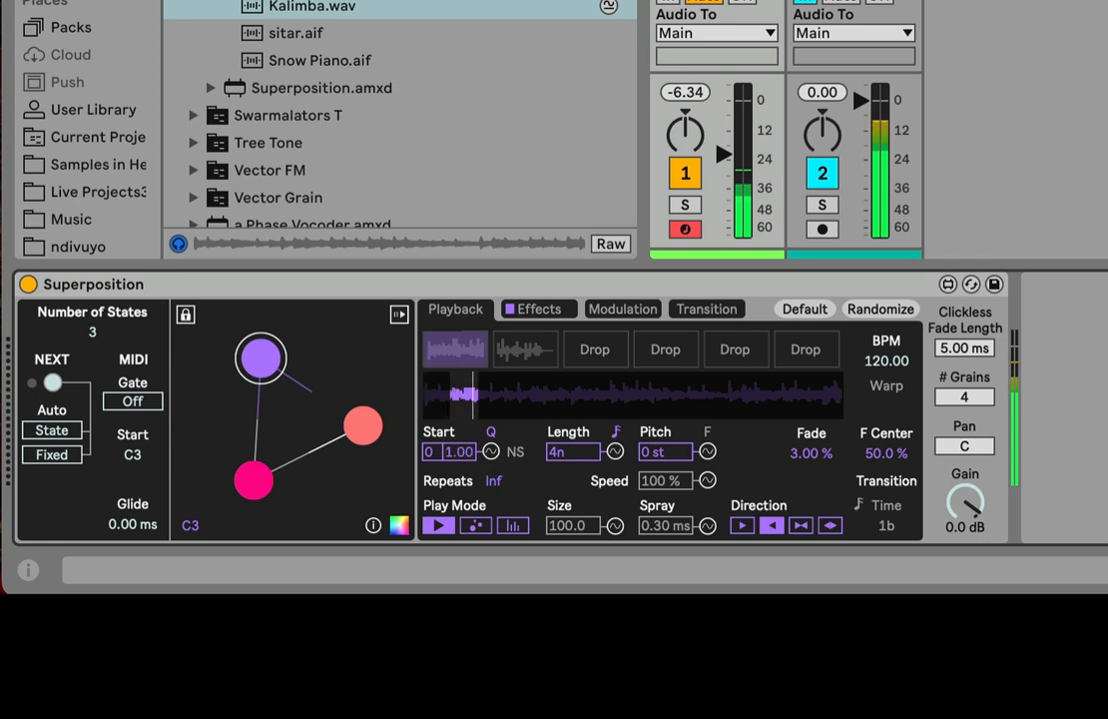
click(448, 457)
text(2)
key(Return)
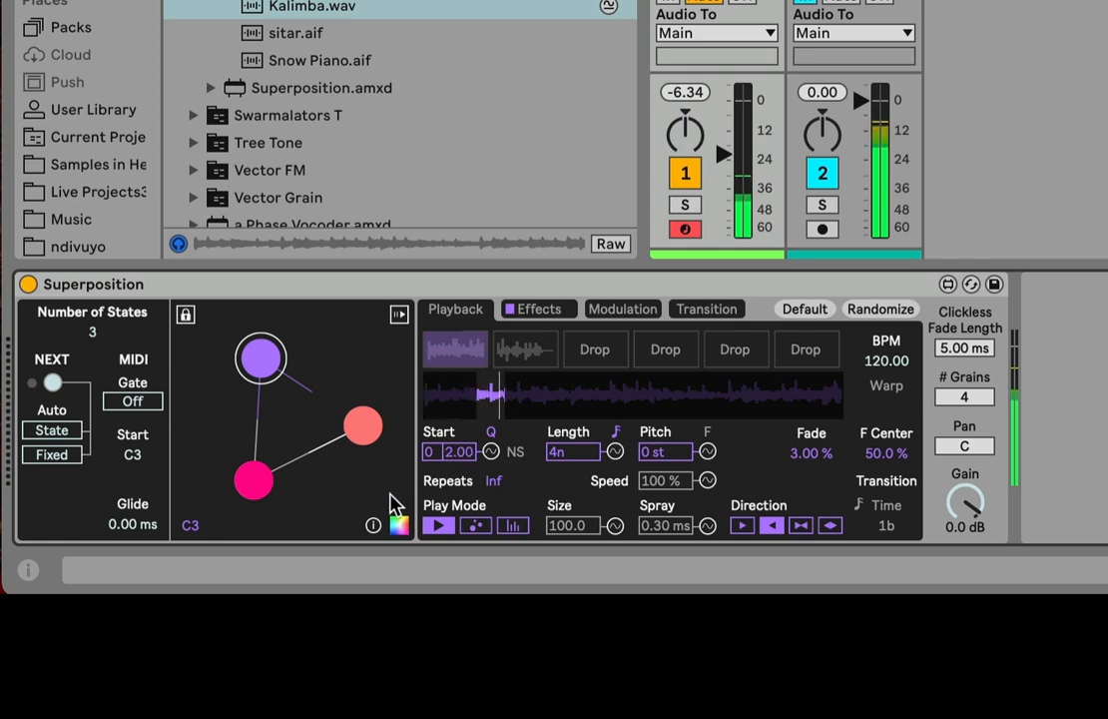
click(460, 452)
text(3)
key(Return)
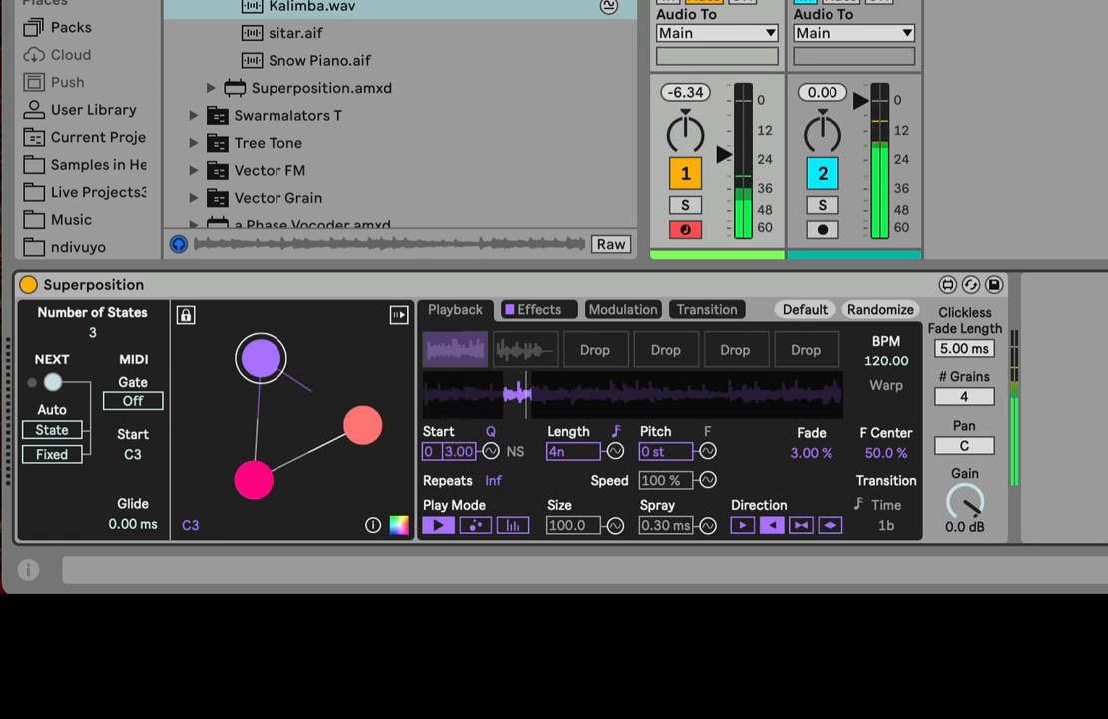
Set the quantized start to bar 1, beat 3.50, and turn start quantization off
click(434, 456)
text(1)
key(Return)
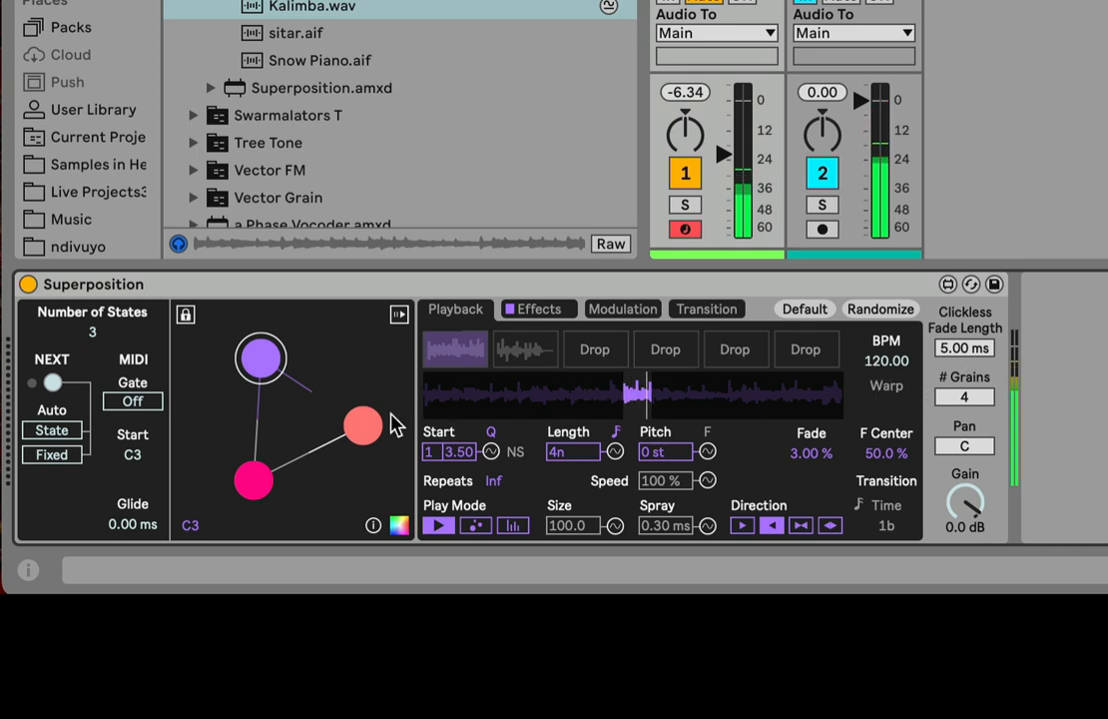
click(489, 436)
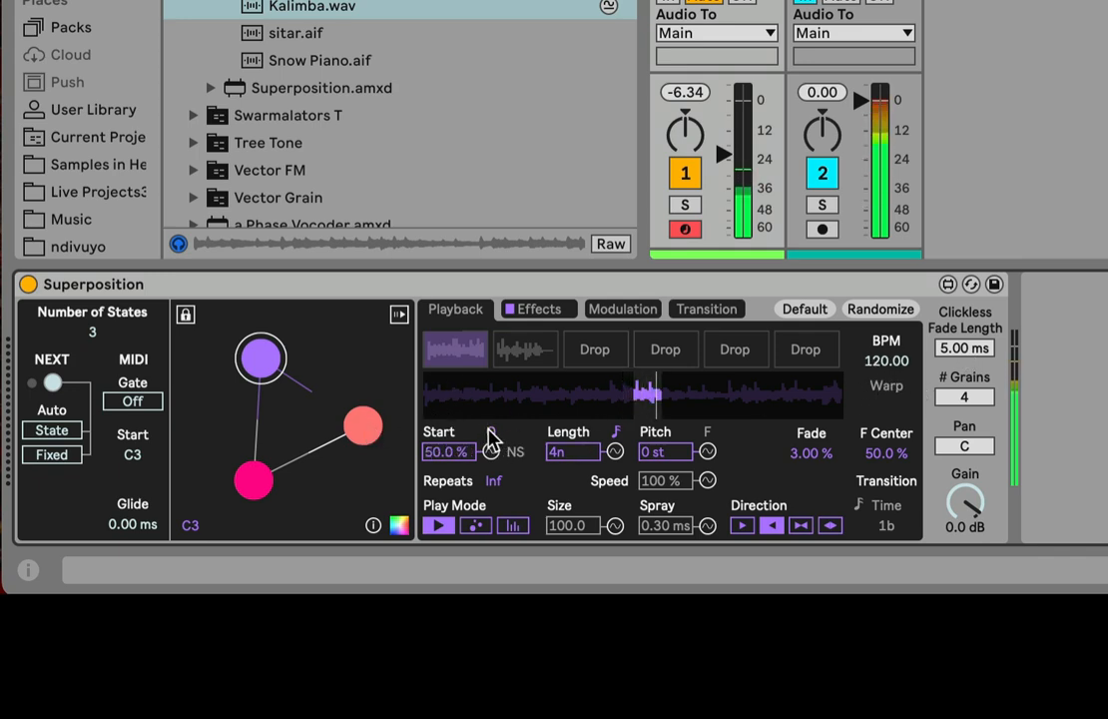
Move the purple state's start to 24.0% and on to 57.9%, and compare it with the other two states' start positions
mouse_move(420, 465)
mouse_down()
mouse_move(427, 453)
mouse_move(452, 461)
mouse_up()
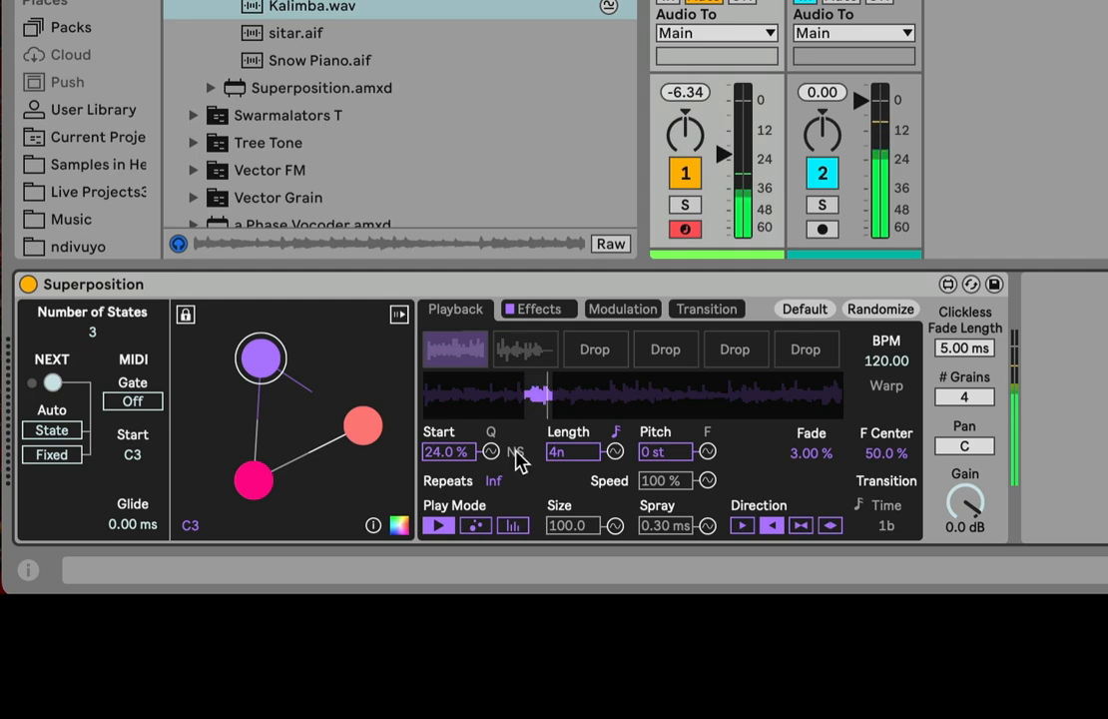
drag(440, 449, 441, 416)
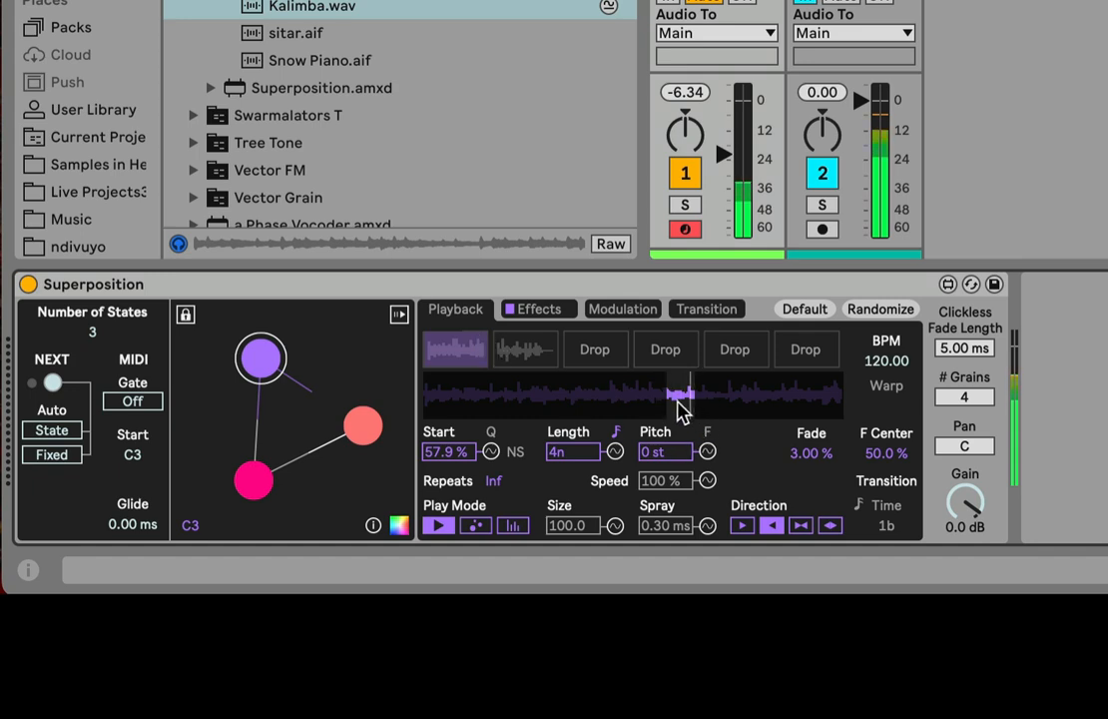
click(364, 424)
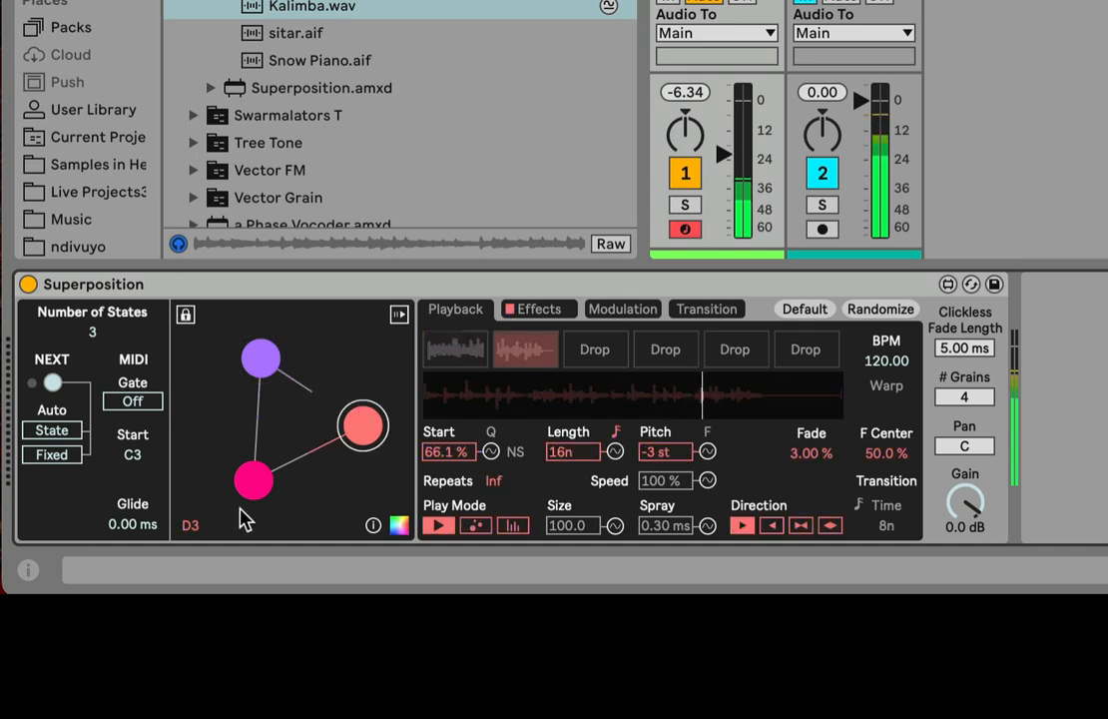
click(251, 480)
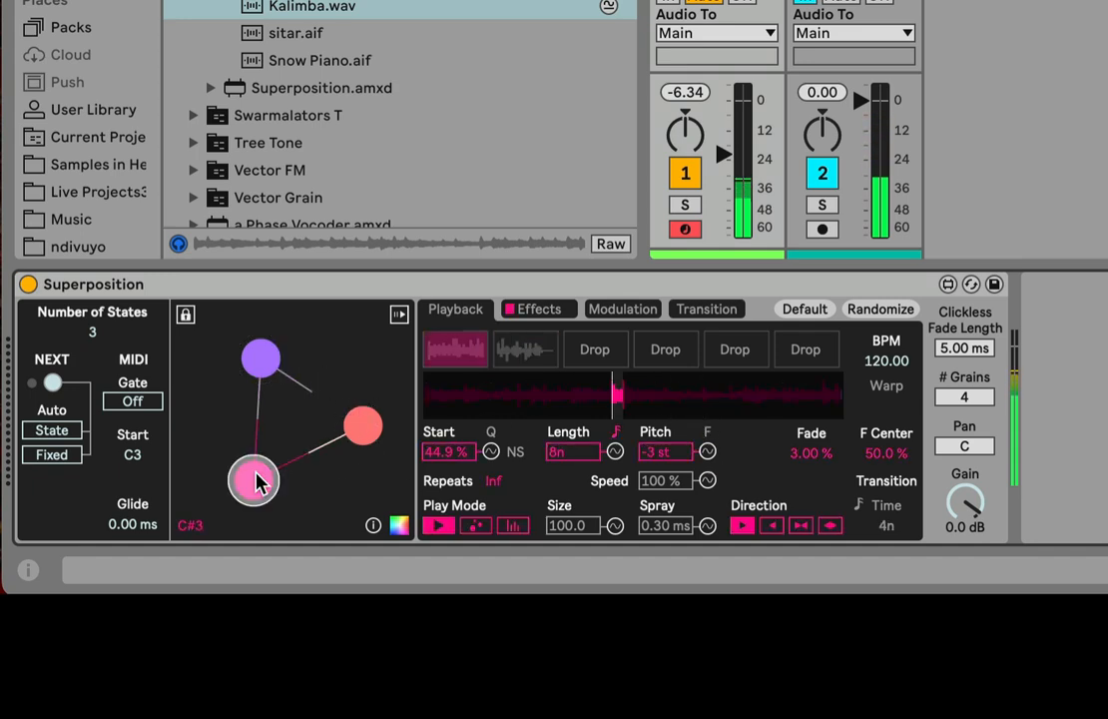
click(260, 355)
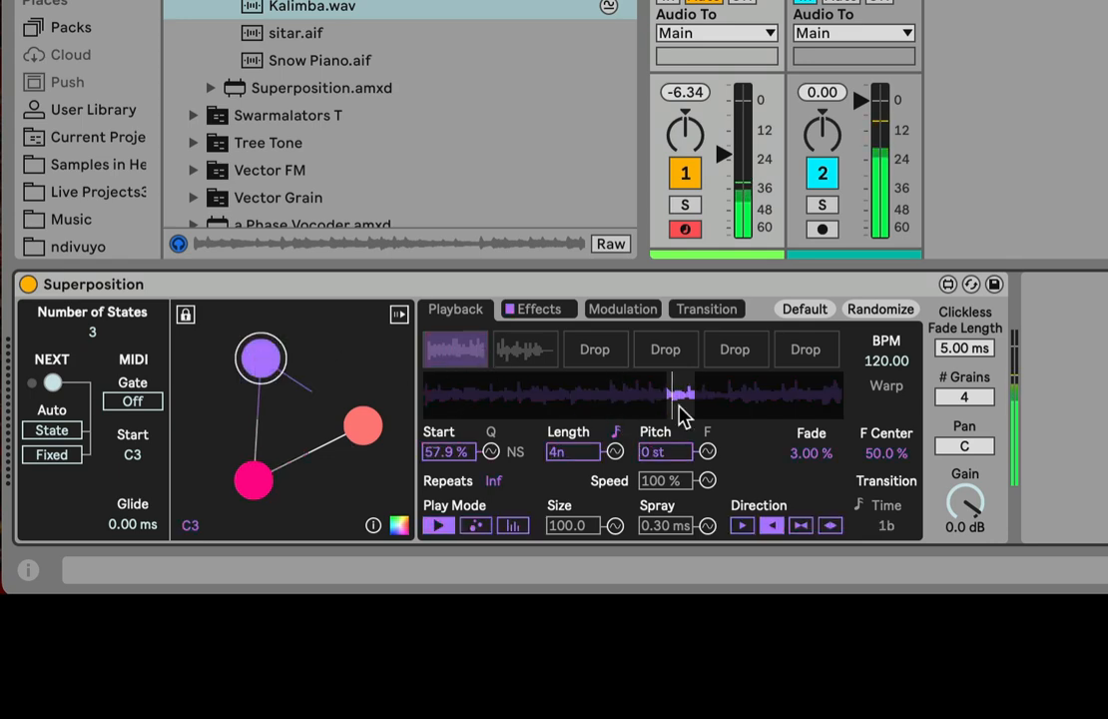
Try the NS start option on the purple state by entering it from the magenta and coral states, adjusting track 1's volume
click(516, 453)
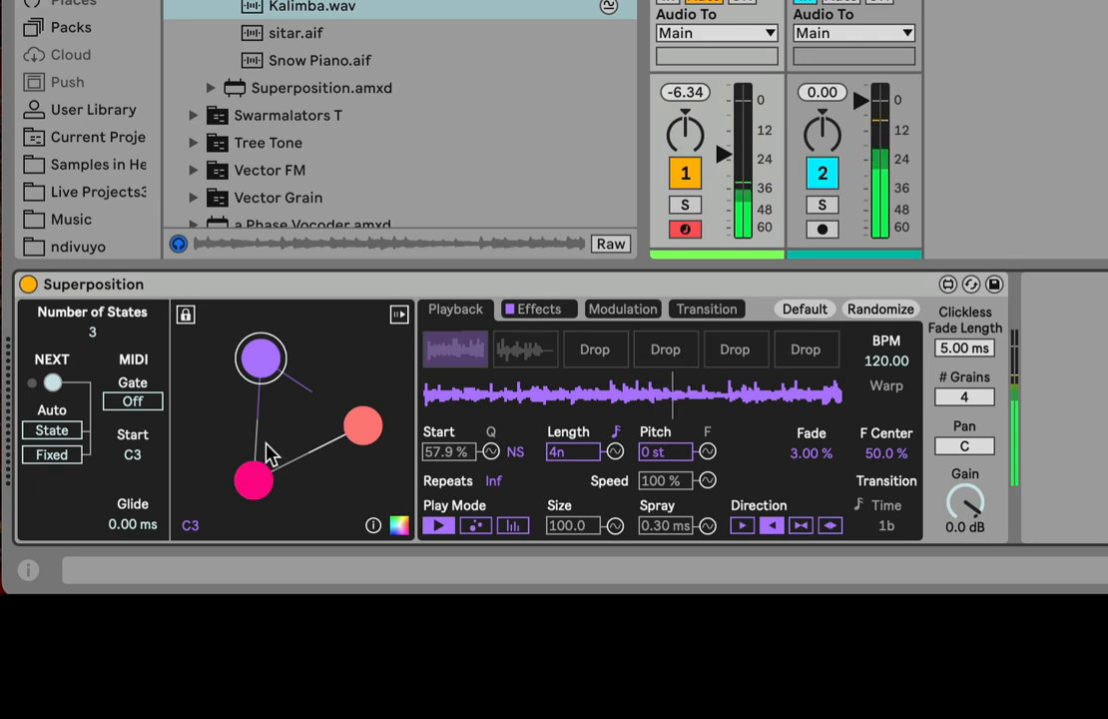
click(258, 489)
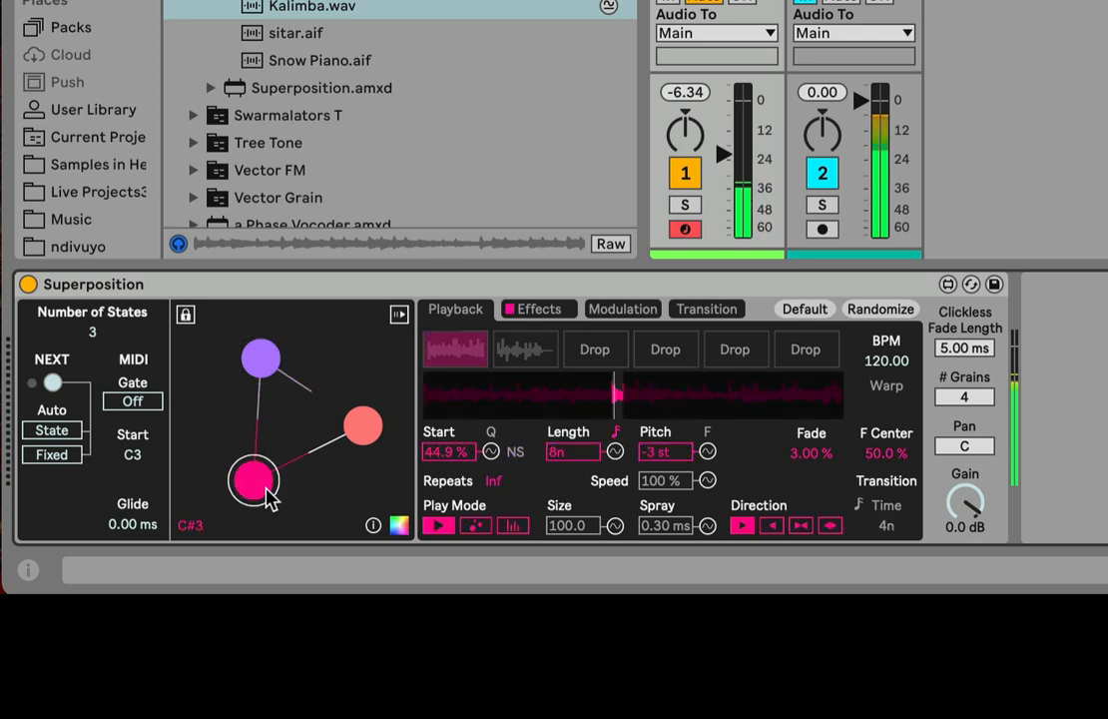
click(267, 365)
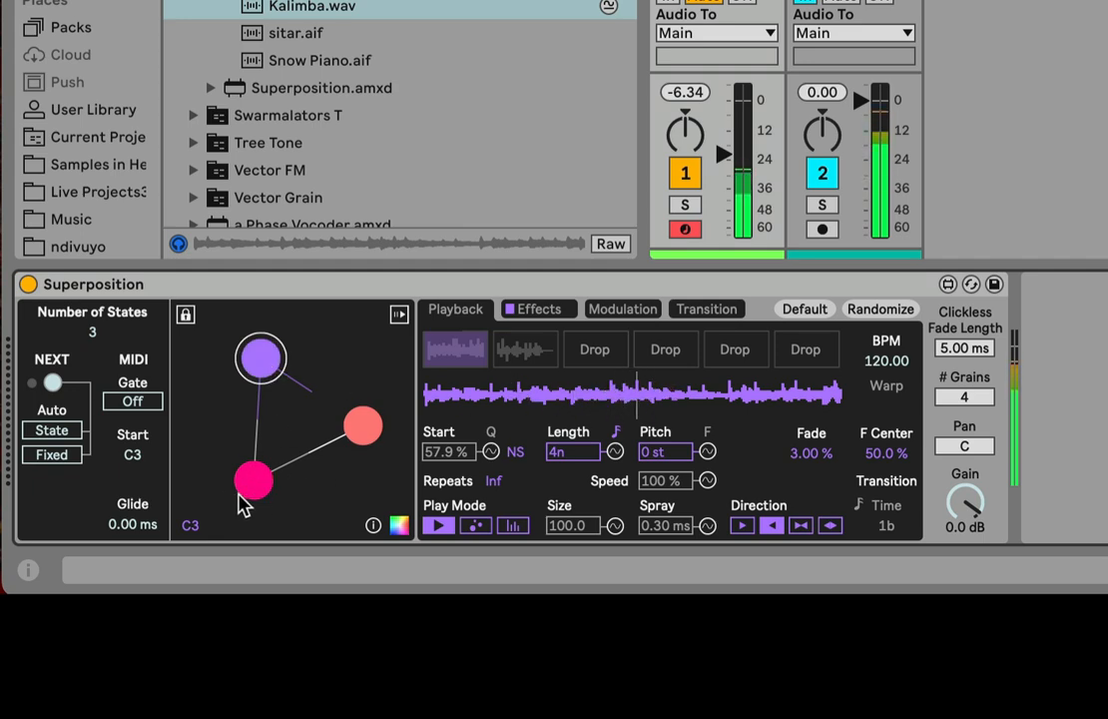
click(369, 435)
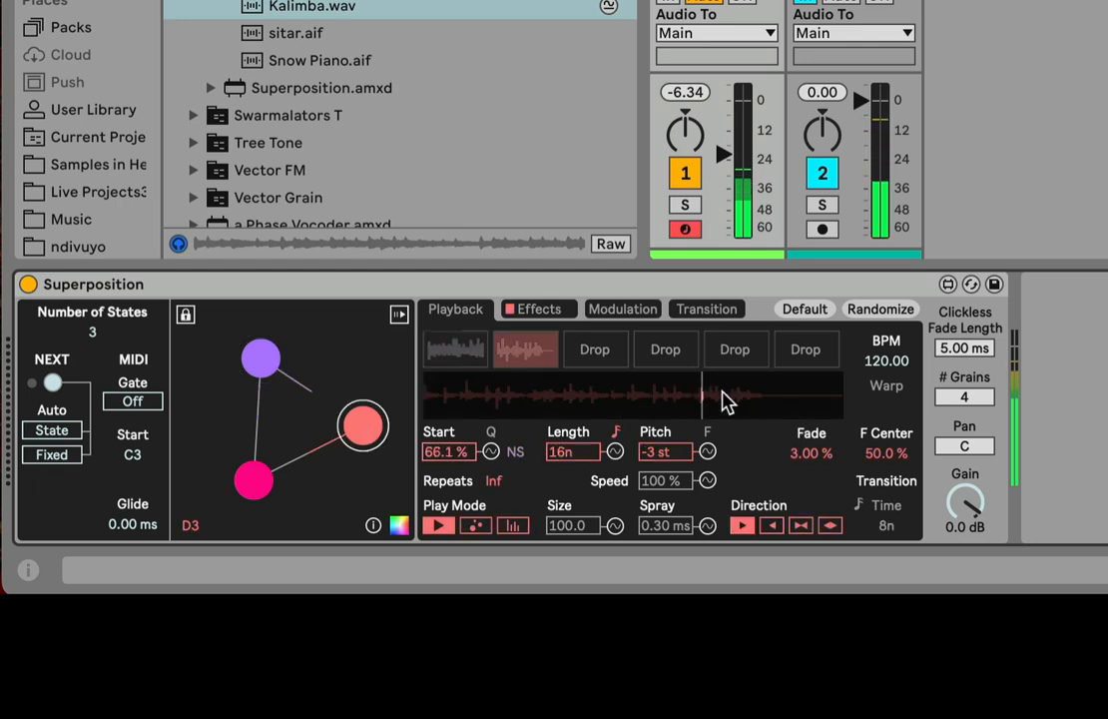
drag(737, 195, 726, 137)
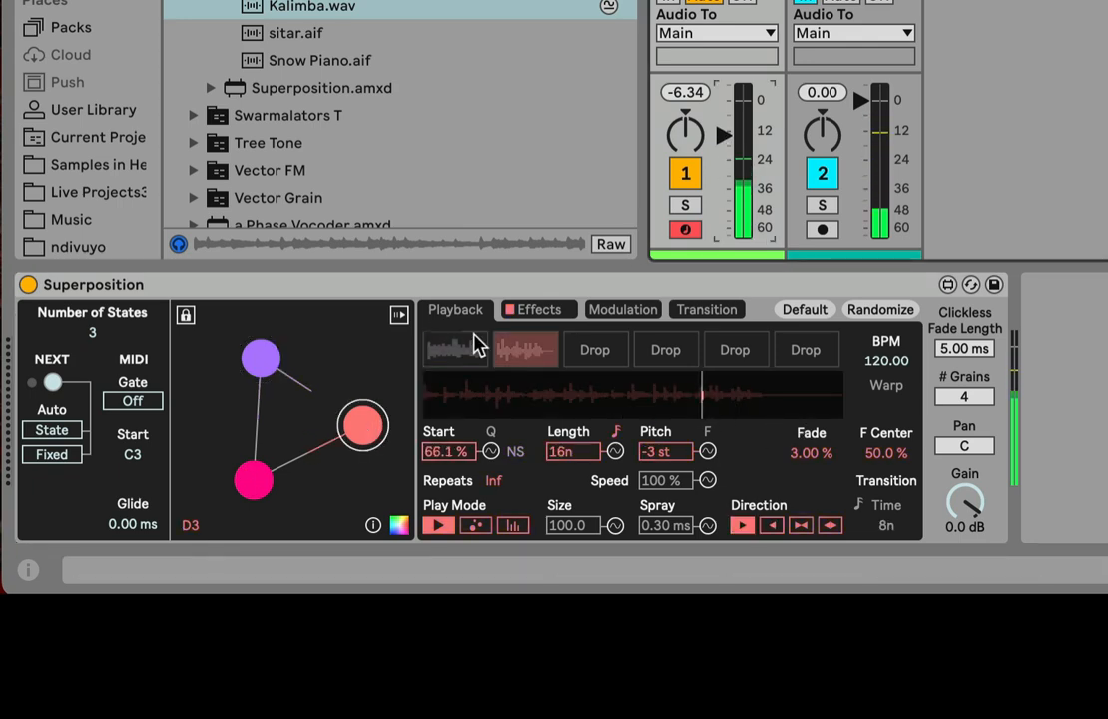
click(272, 369)
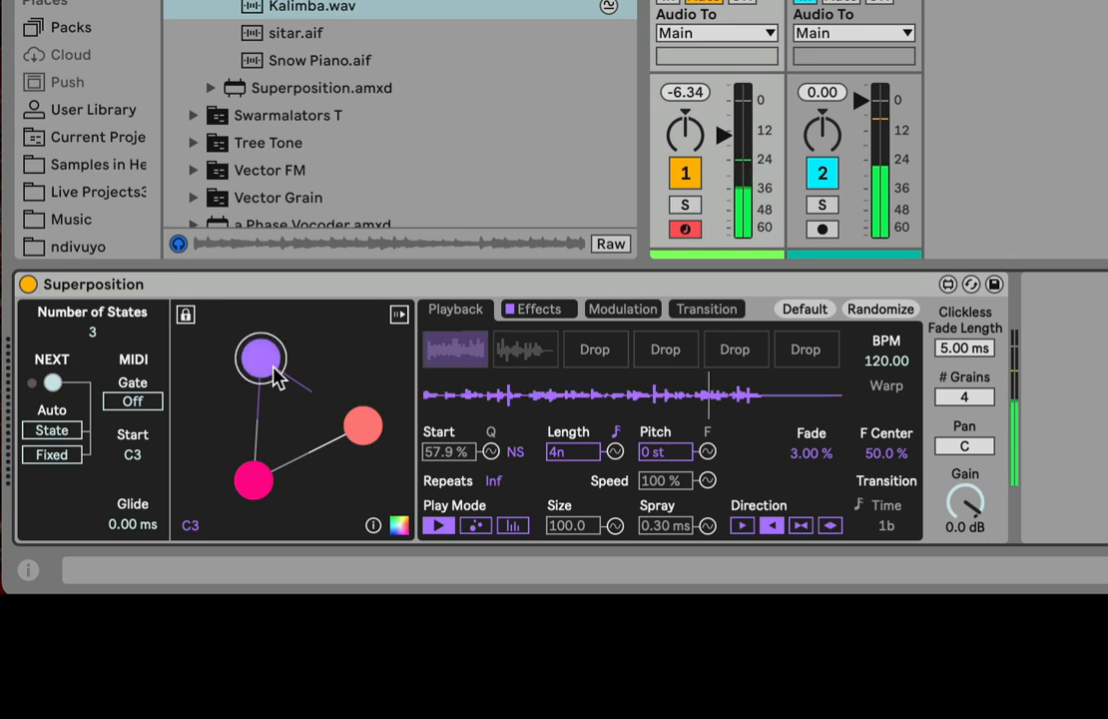
drag(724, 134, 724, 151)
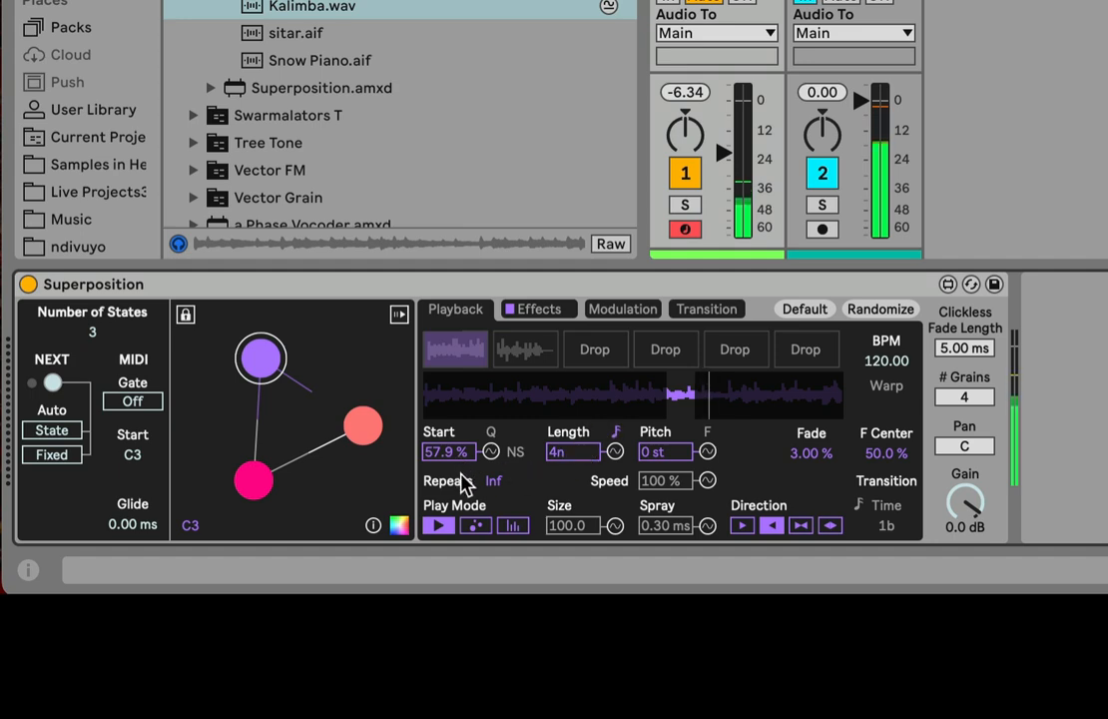
Set the purple state's start to 34.3%, and change its length by trying 16n and switching to milliseconds at 541 ms
drag(460, 454, 460, 505)
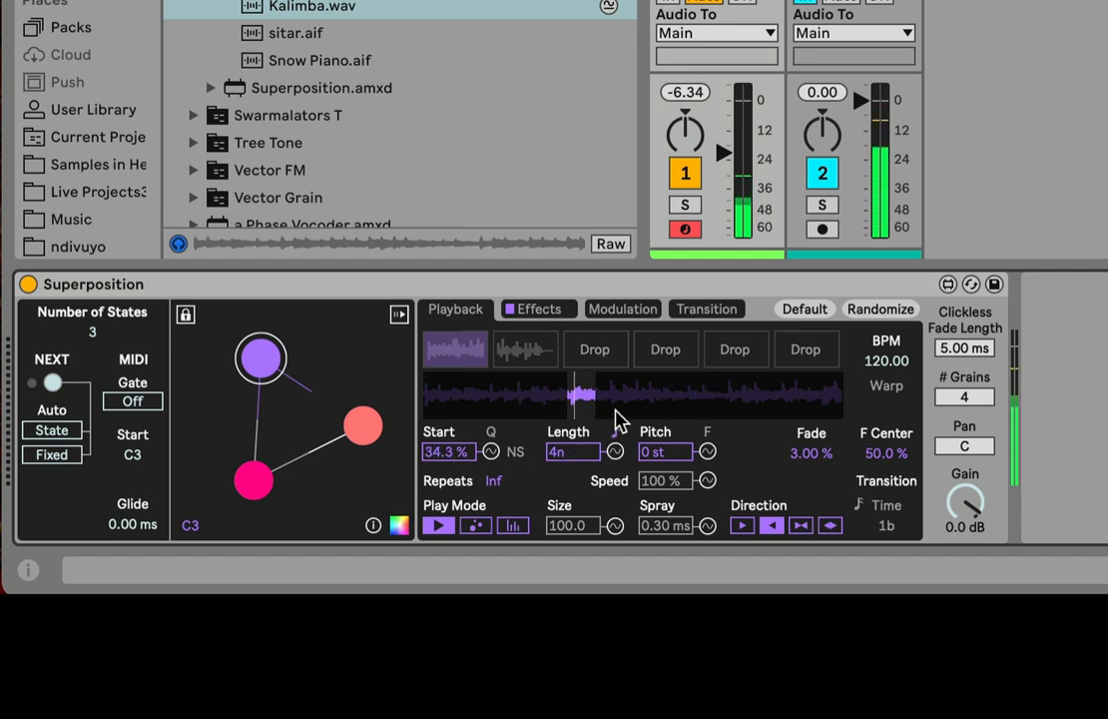
key(Up)
key(Up)
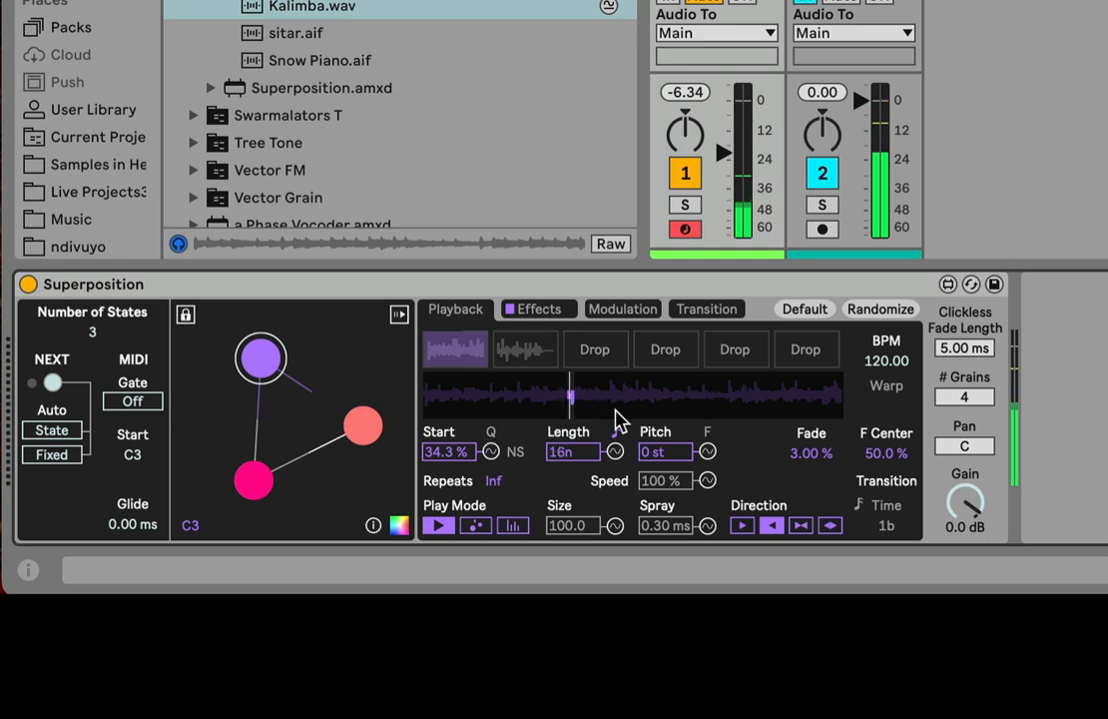
drag(615, 410, 612, 416)
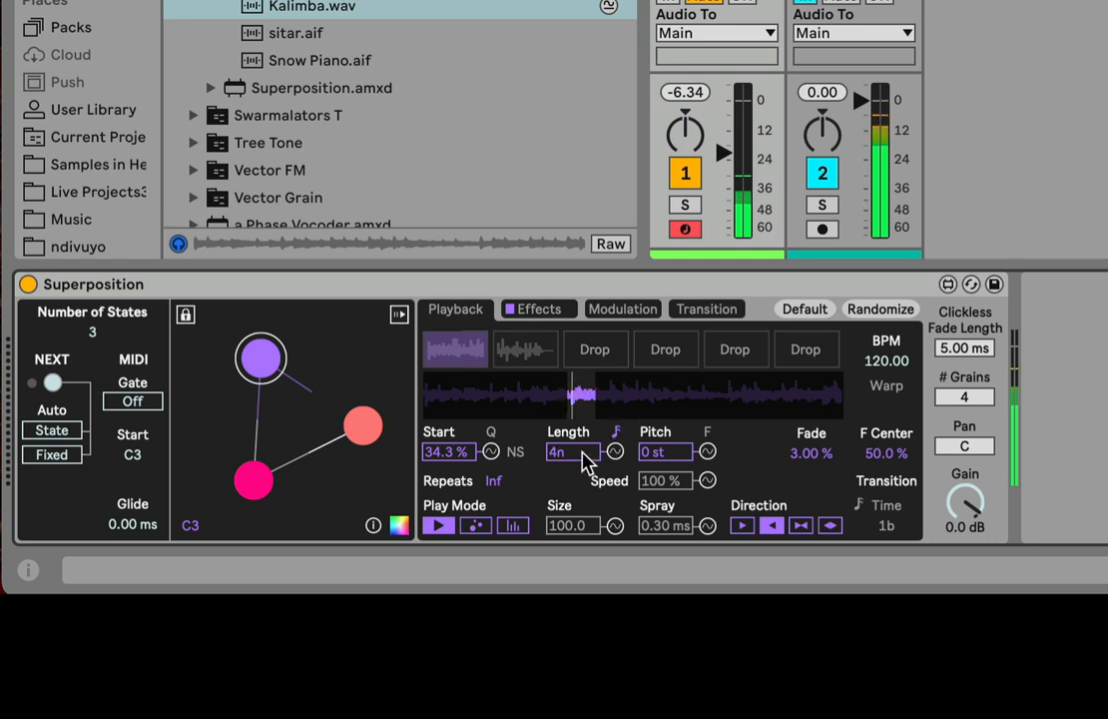
click(617, 432)
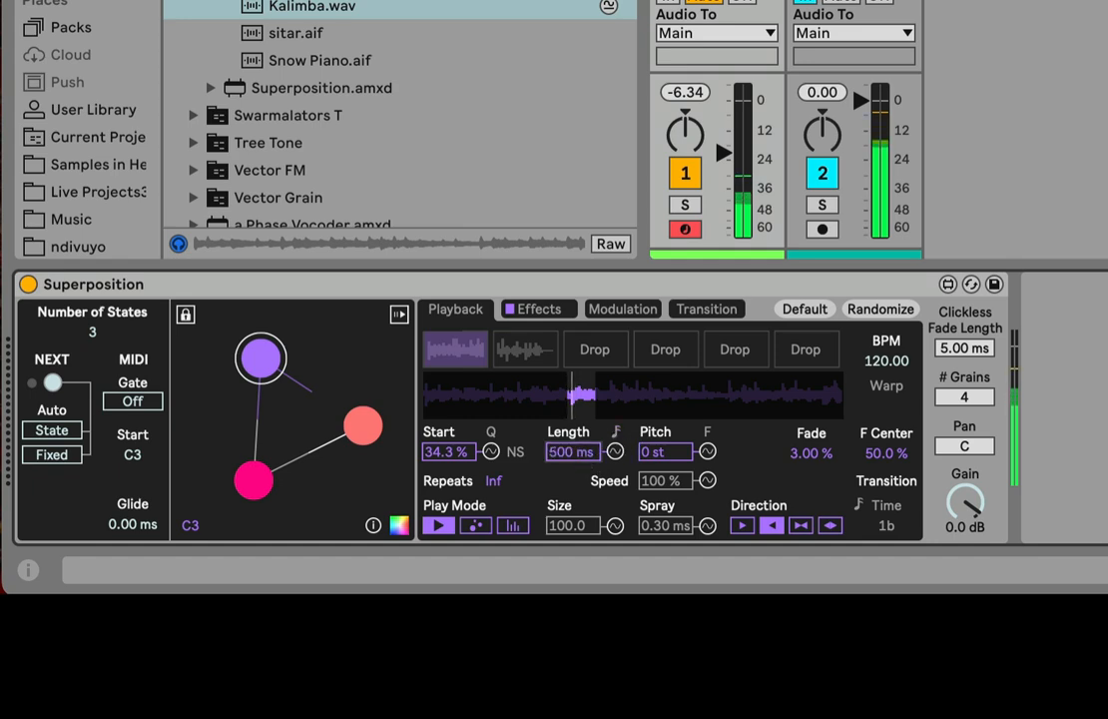
drag(573, 452, 573, 424)
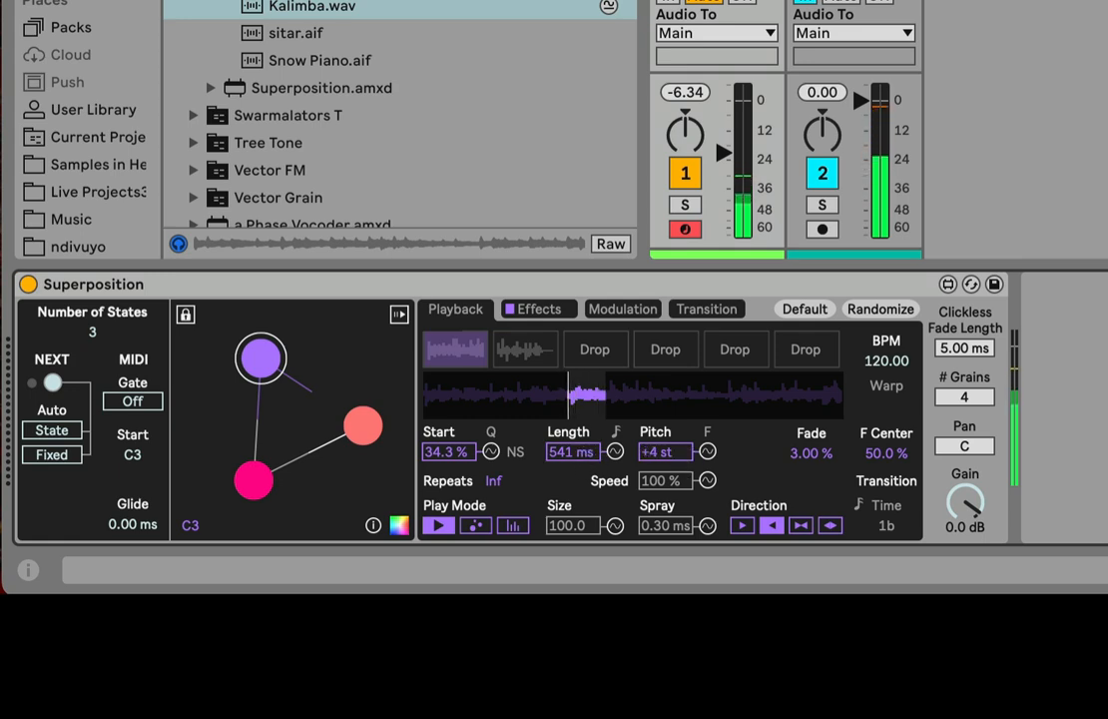
Raise the purple state's pitch to +12 st, switch the pitch to F mode, and set it to 0.51
mouse_move(665, 451)
mouse_down()
mouse_move(665, 435)
mouse_move(665, 464)
mouse_move(664, 429)
mouse_move(682, 452)
mouse_up()
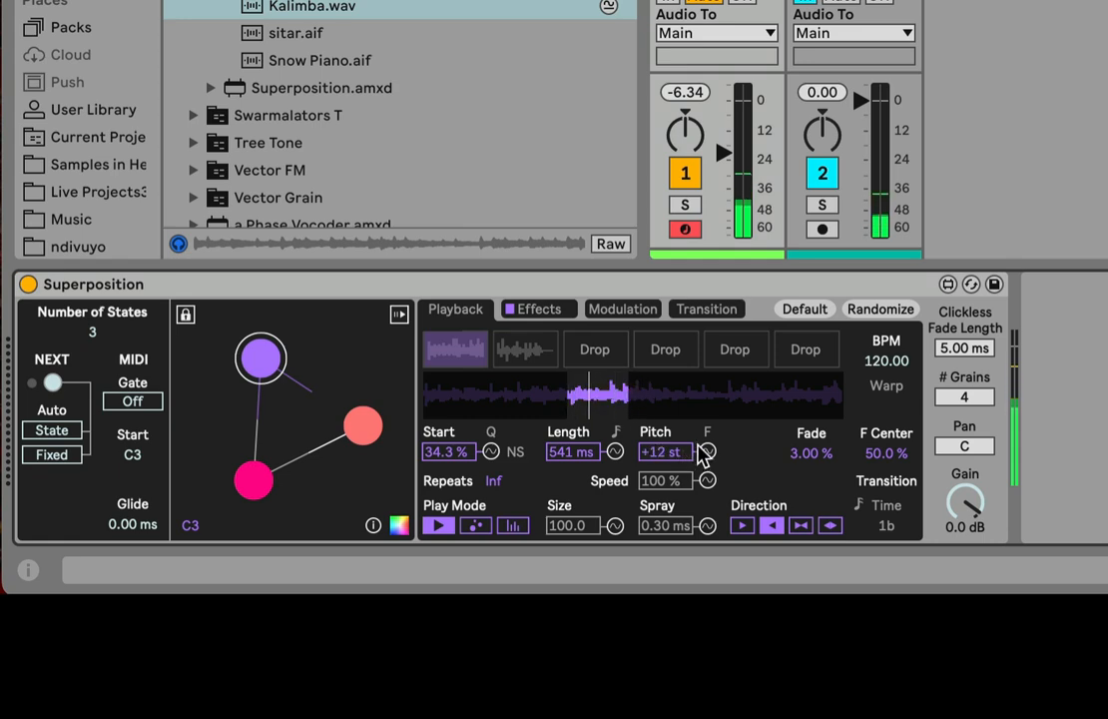
click(708, 434)
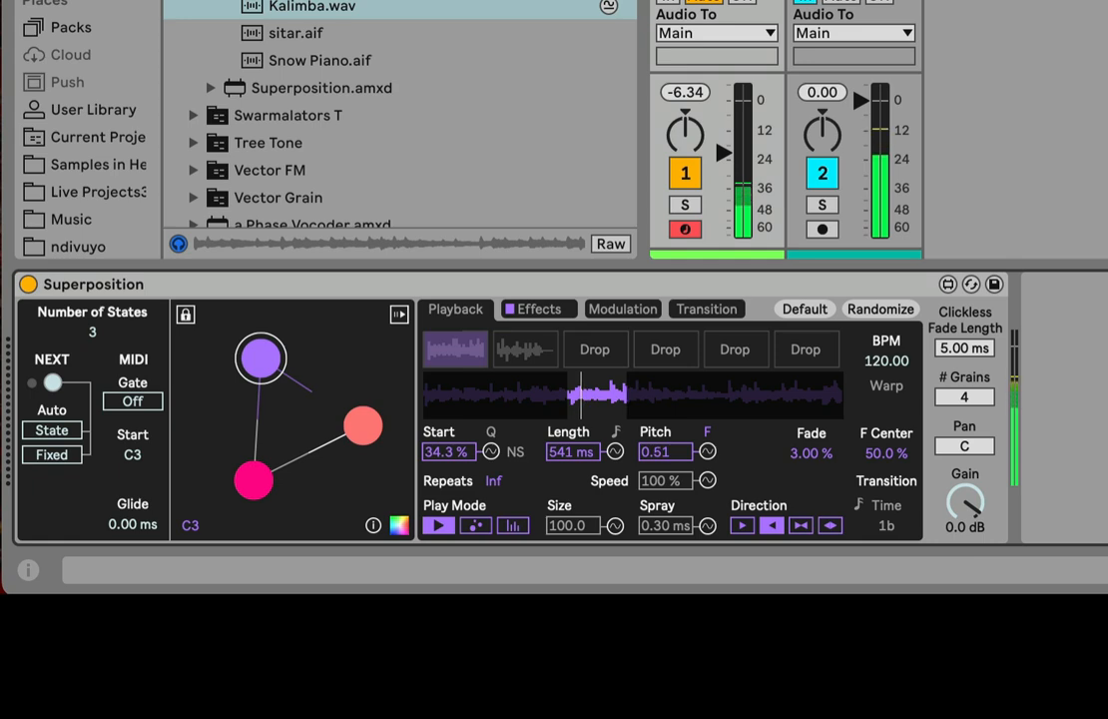
Turn off the purple state's F pitch mode and return its pitch to +12 st
mouse_move(667, 451)
mouse_down()
mouse_move(673, 479)
mouse_move(673, 438)
mouse_up()
click(704, 433)
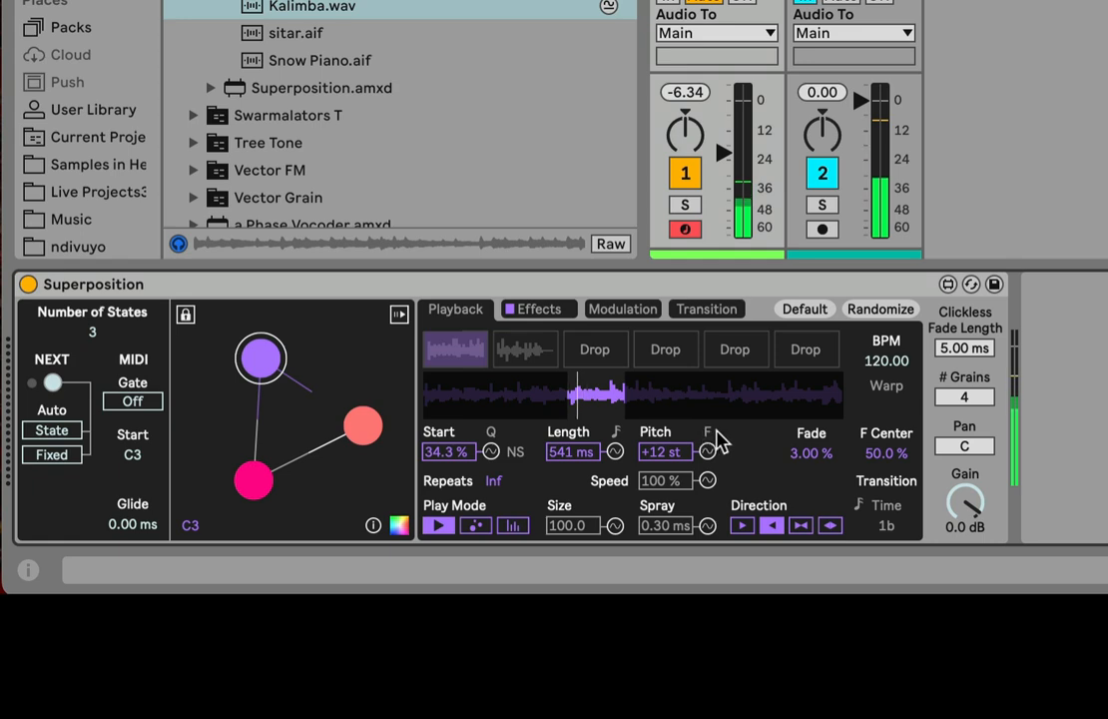
click(710, 435)
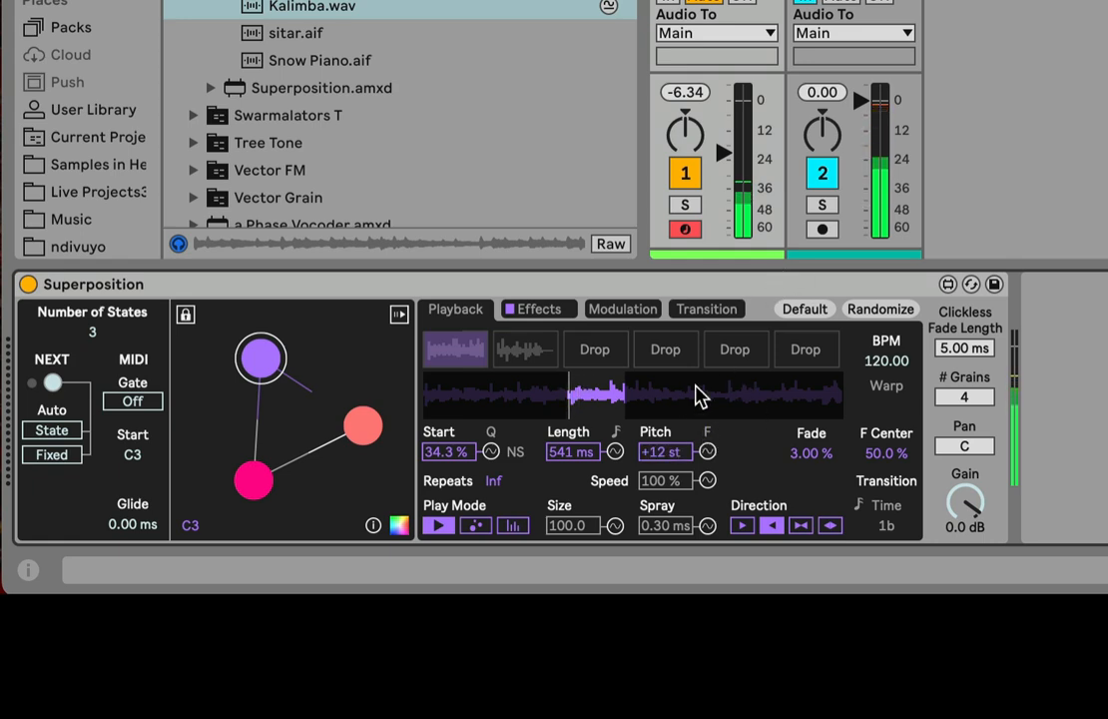
Raise the purple state's fade to 100% and lower track 1's volume to about -15 dB
click(811, 452)
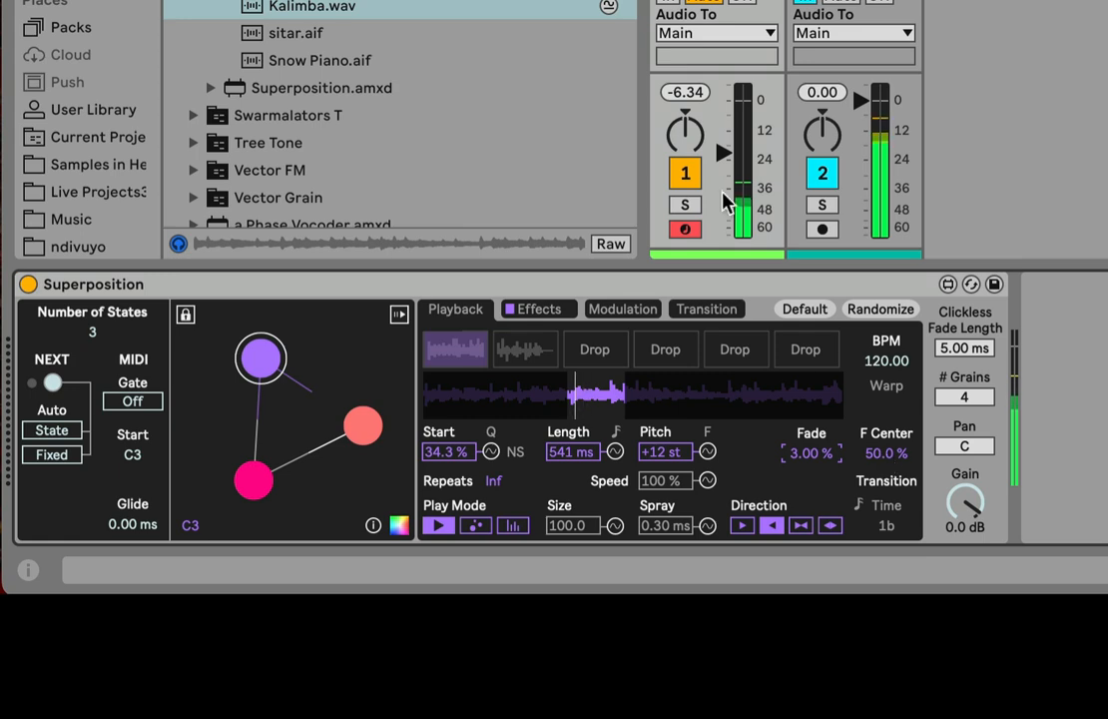
drag(767, 164, 720, 111)
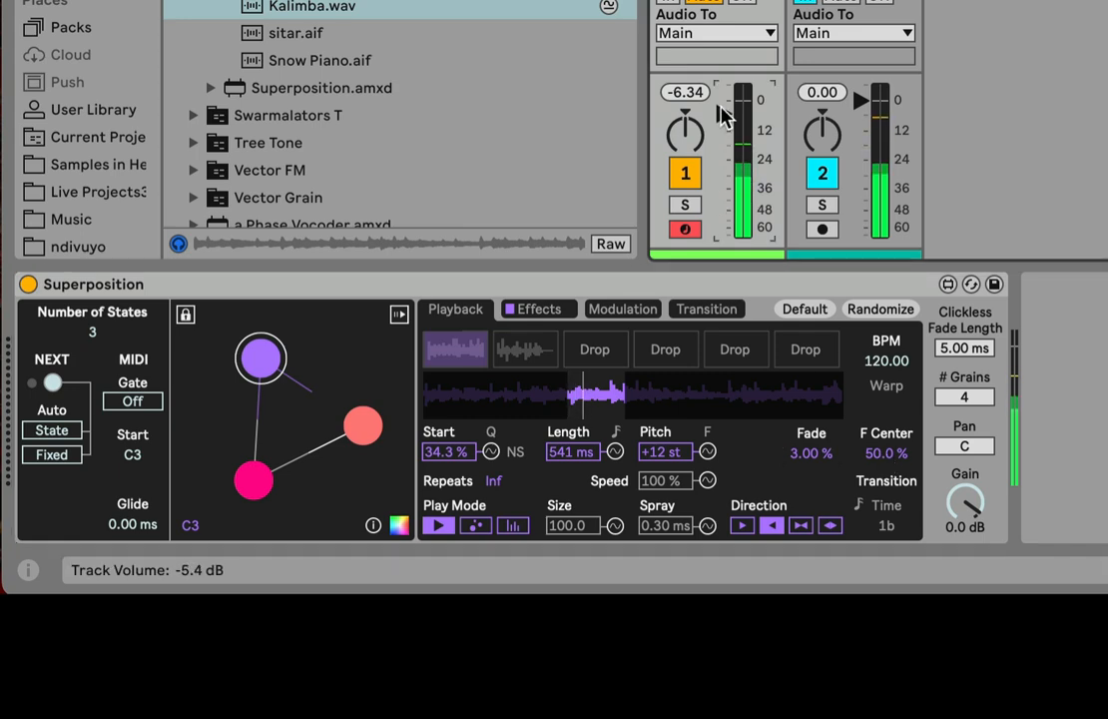
drag(828, 453, 828, 419)
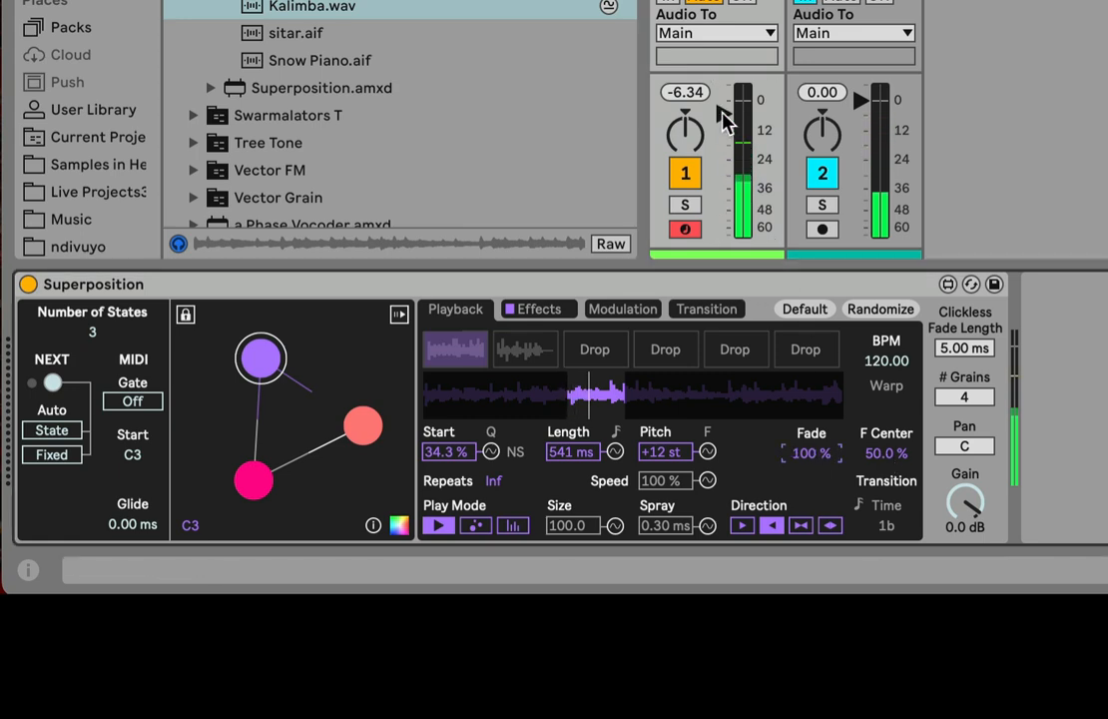
drag(724, 116, 729, 142)
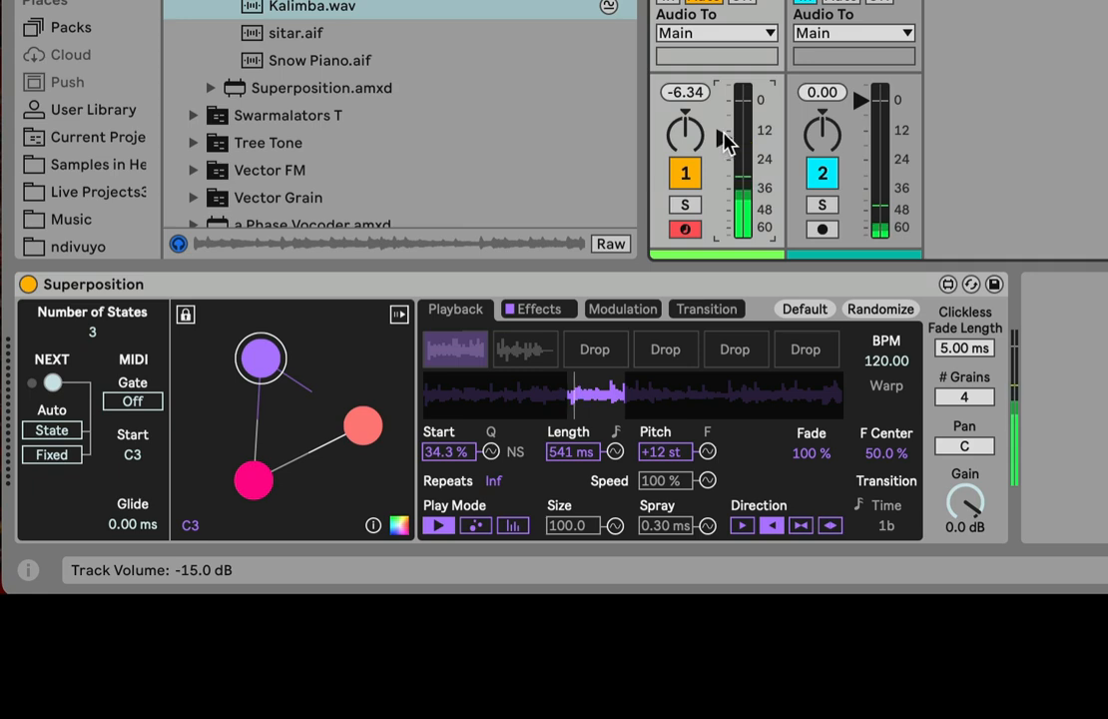
Try forward playback direction on the purple state, restore reverse, and raise track 1's volume
click(741, 526)
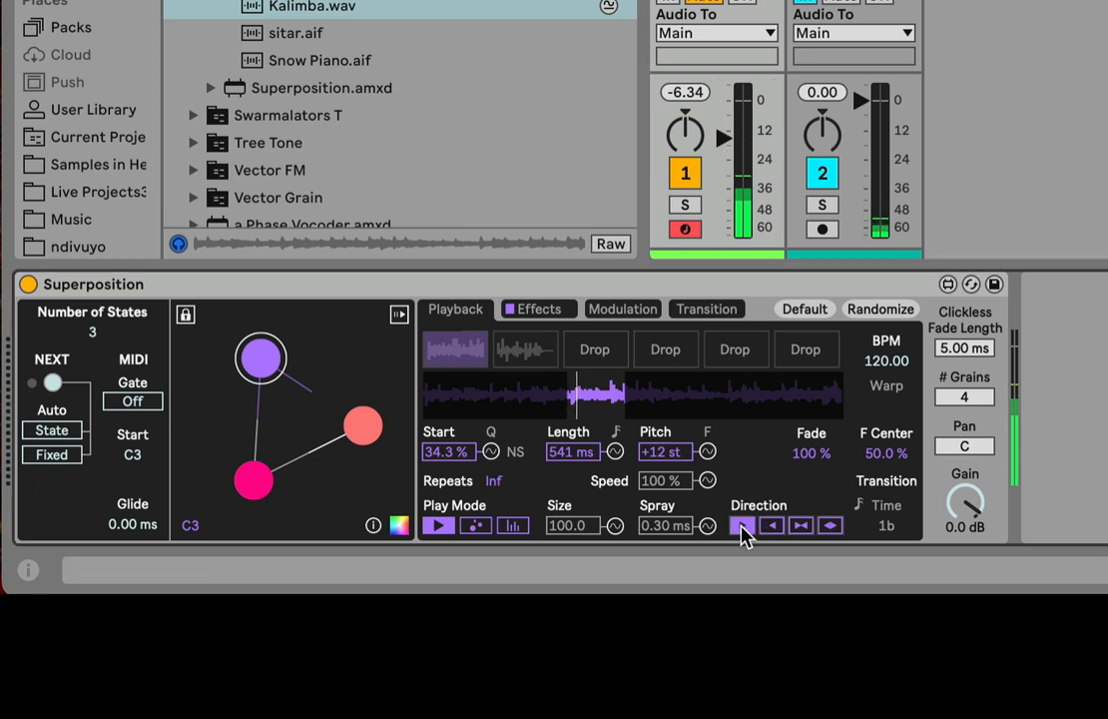
click(772, 526)
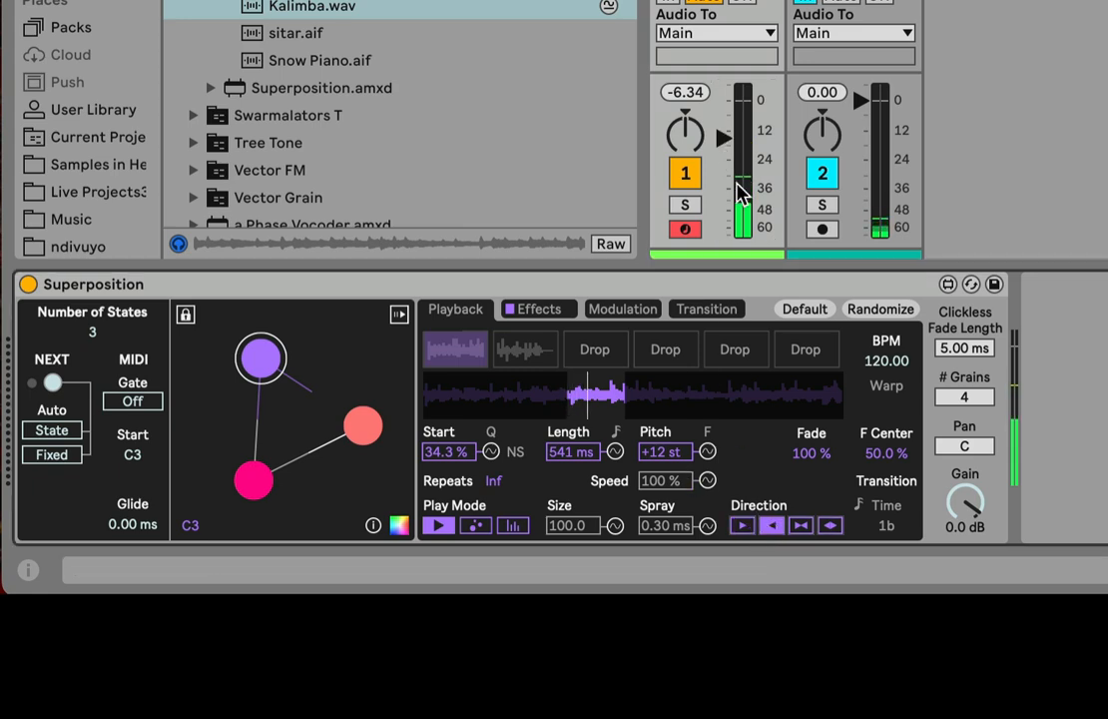
drag(726, 137, 726, 118)
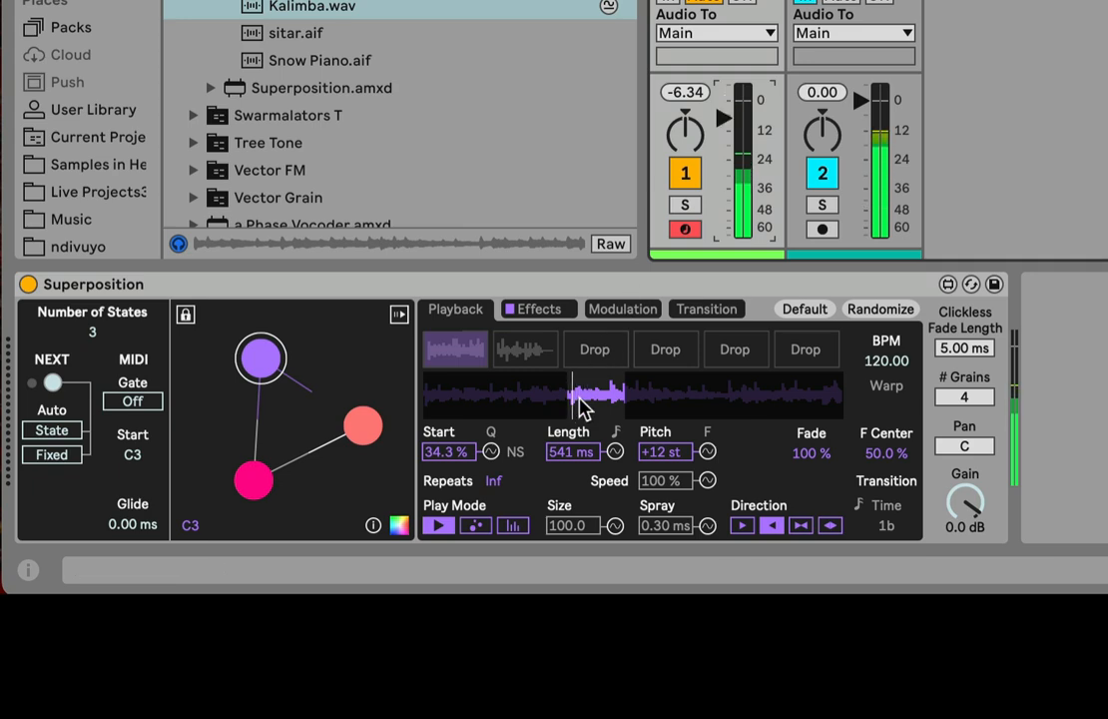
Set the purple state's length to 461 ms and its start to 21.7%
click(574, 453)
drag(574, 452, 573, 390)
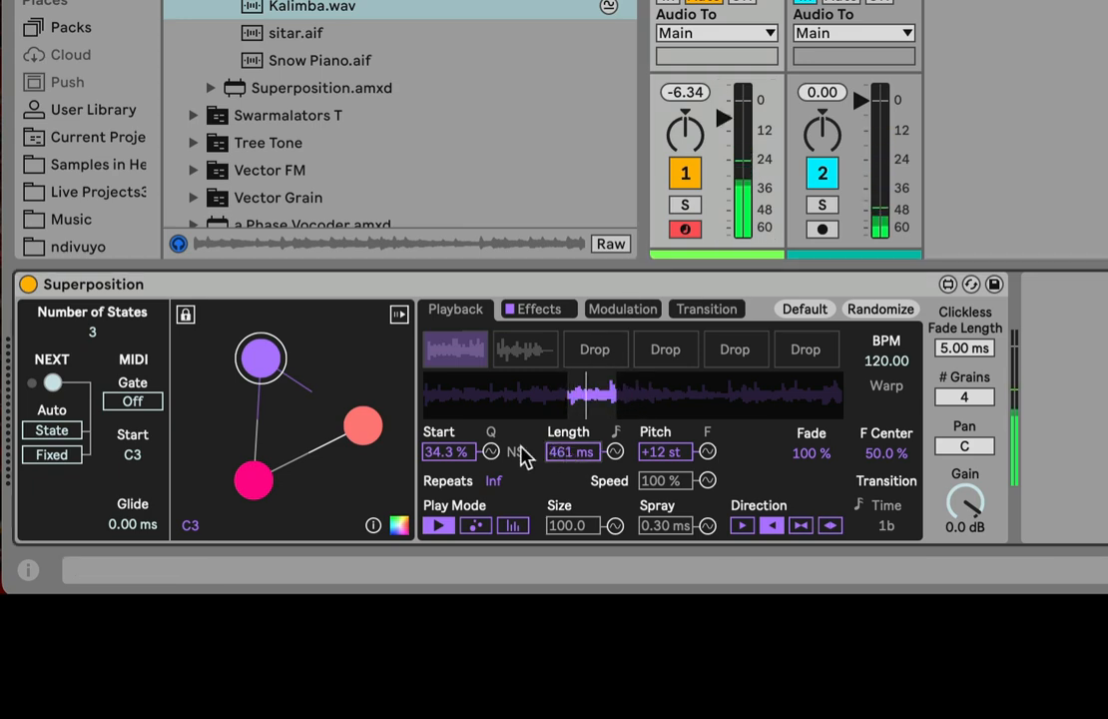
drag(459, 452, 459, 485)
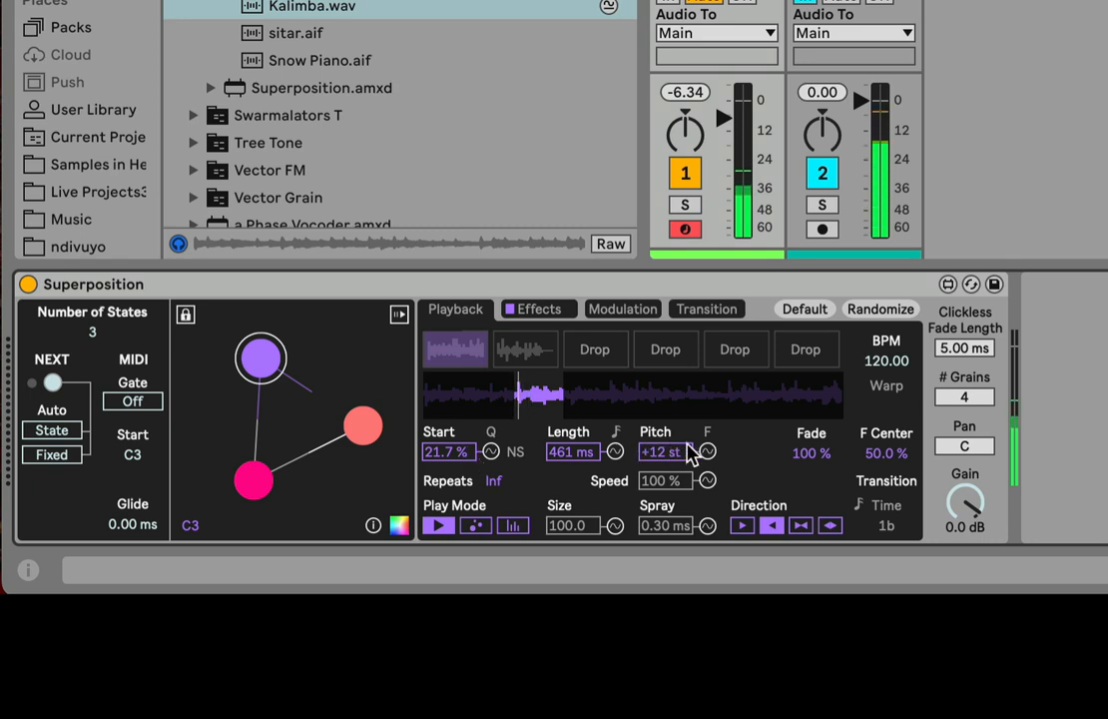
Try the purple state's fade at 3.00% and 100% with its pitch at 0 st and +13 st, and return the pitch to 0 st
drag(818, 453, 818, 555)
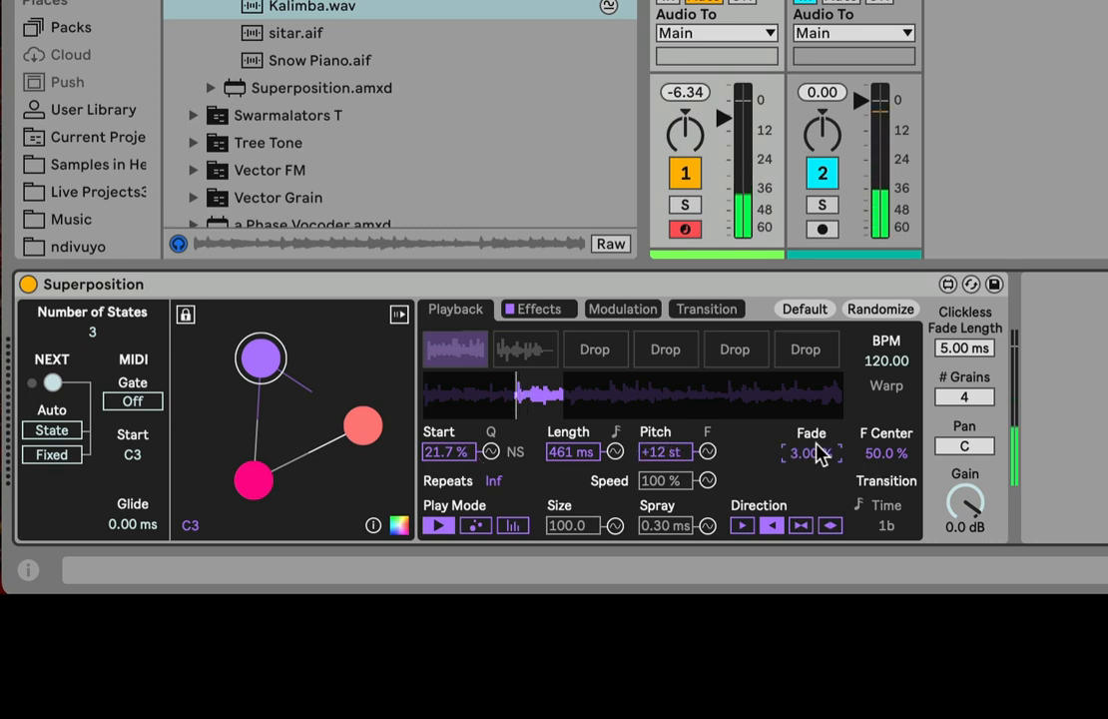
double_click(688, 452)
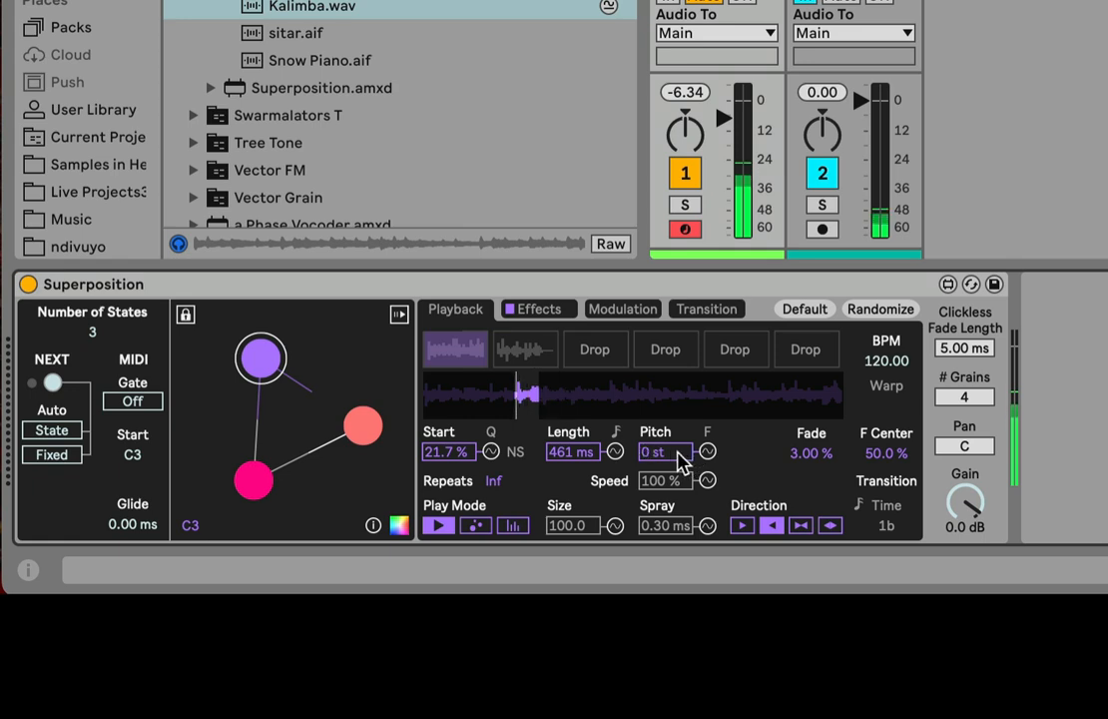
drag(678, 462, 679, 436)
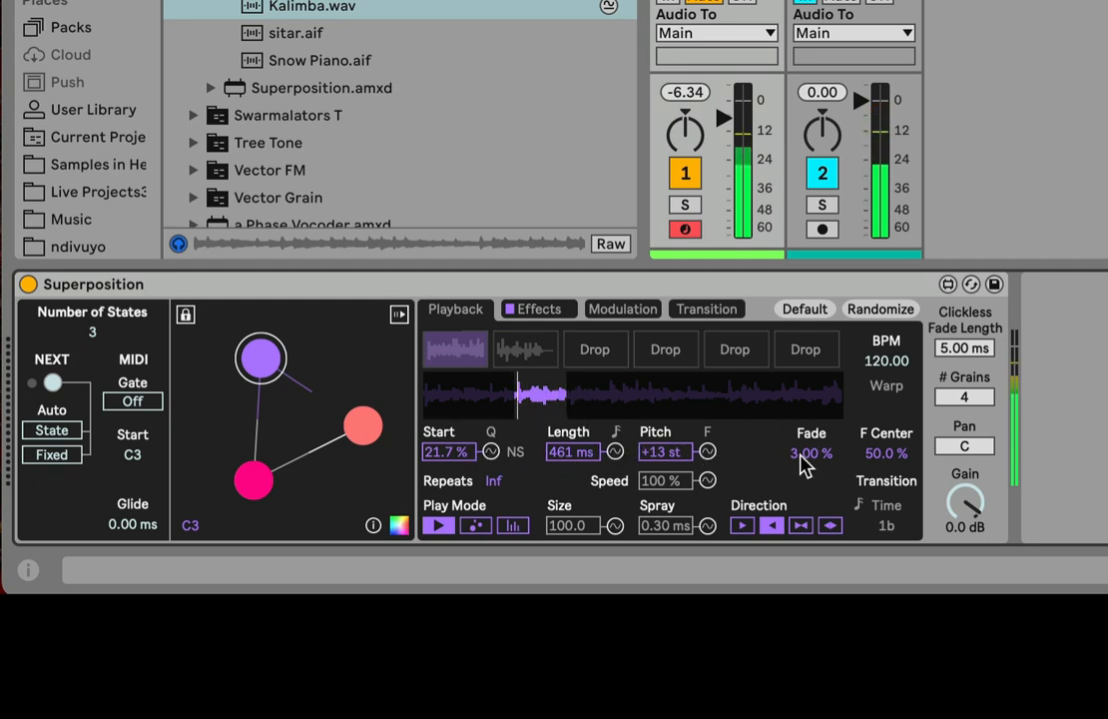
drag(807, 454, 807, 357)
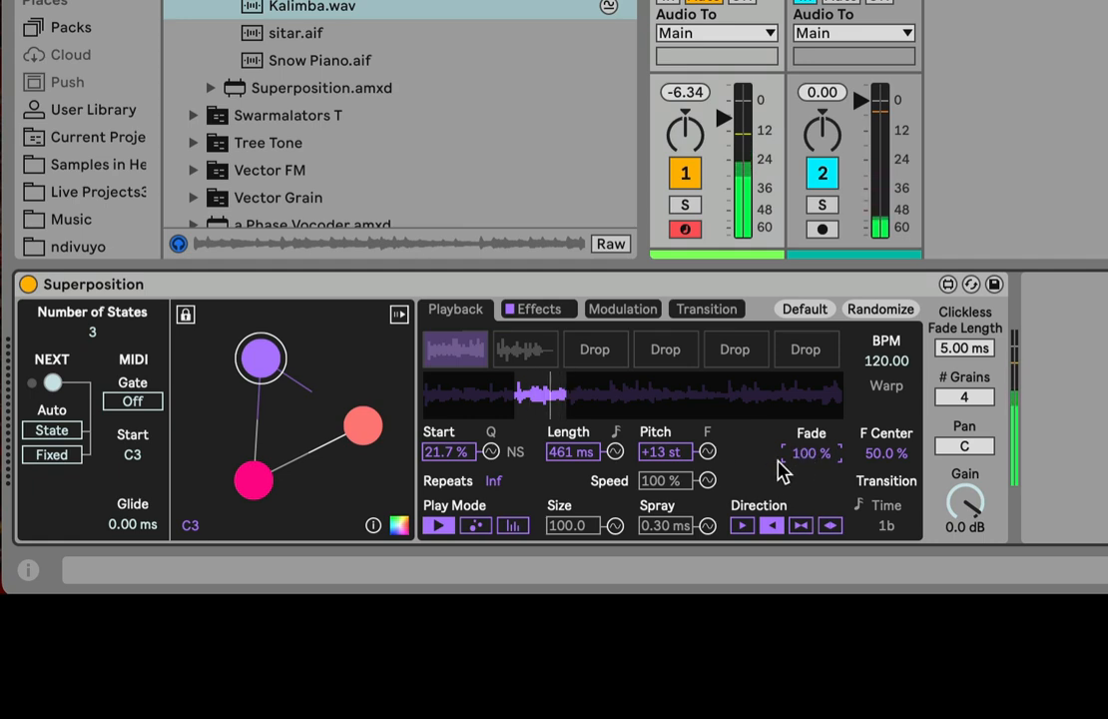
drag(655, 451, 654, 480)
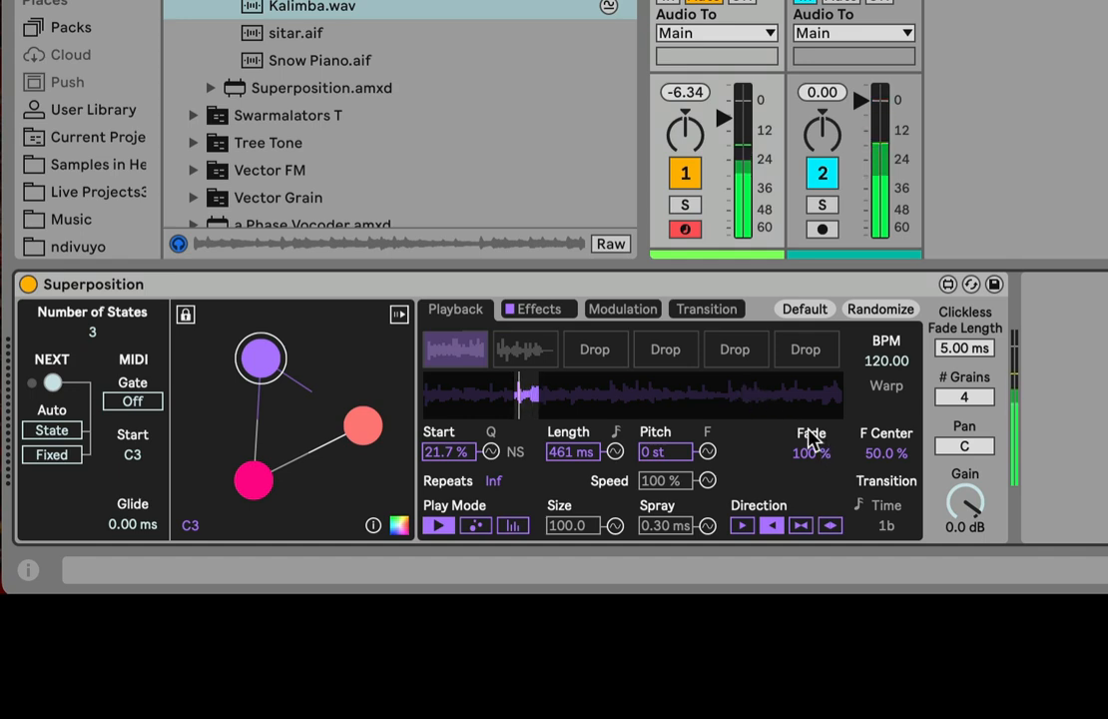
Trim track 1's volume, and with the purple state's fade at 100% try F Center at 24.4% and 100% before resetting it to 50.0%
drag(727, 118, 727, 121)
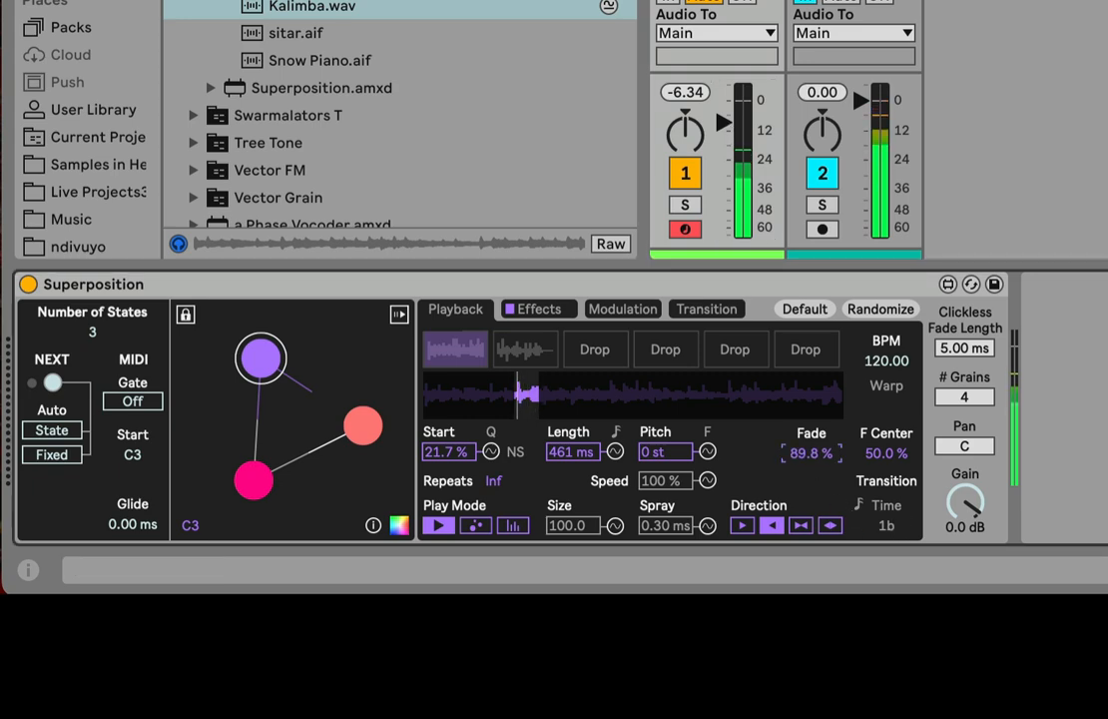
drag(813, 454, 817, 389)
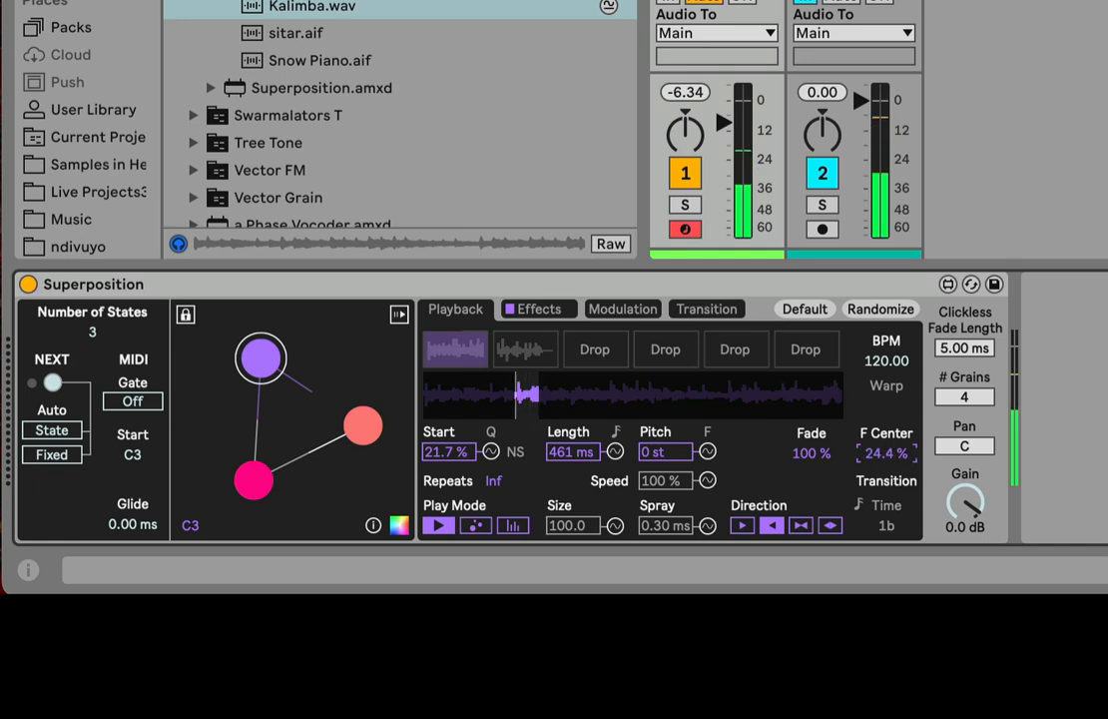
drag(887, 453, 887, 432)
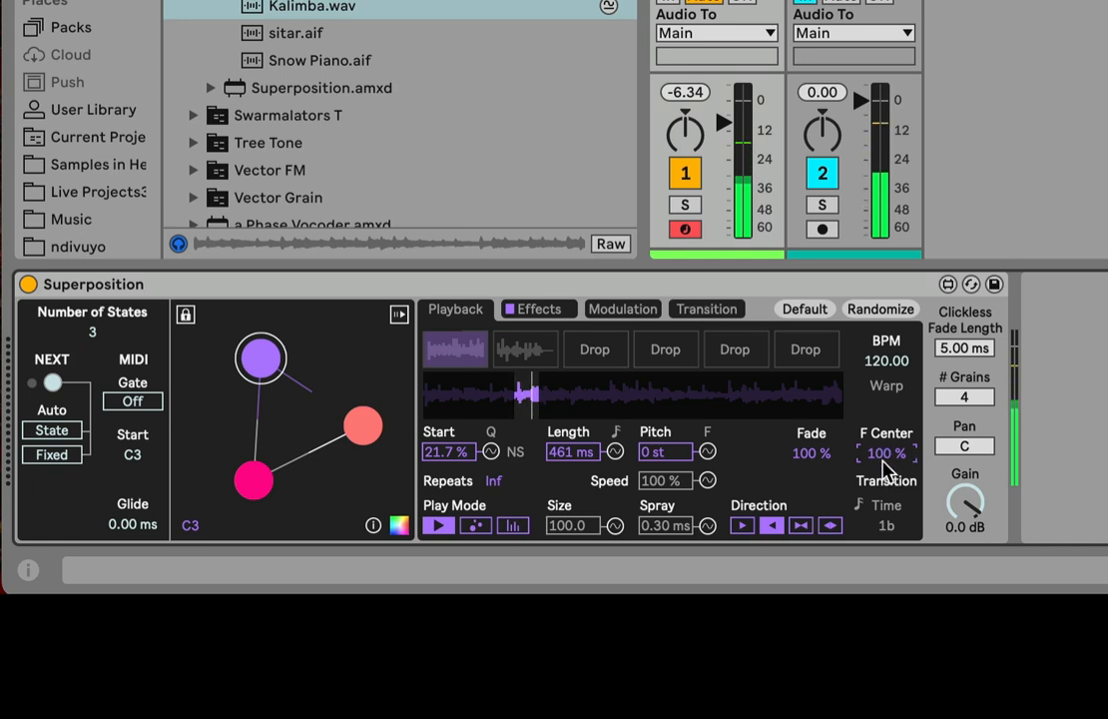
double_click(886, 455)
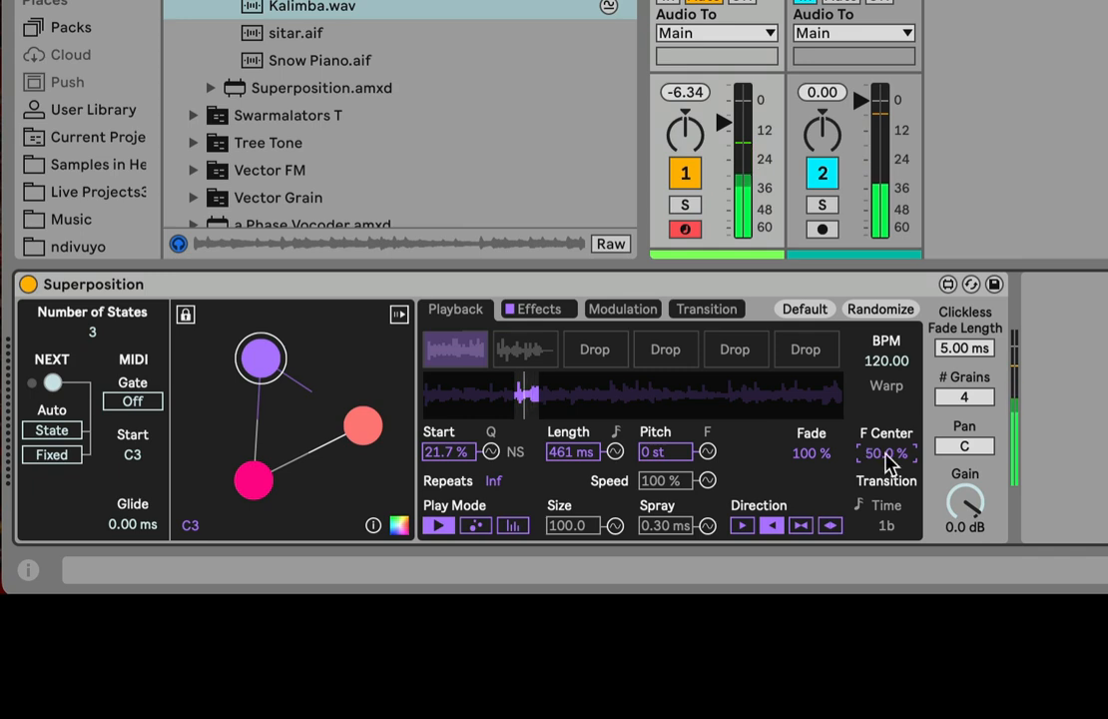
Move the purple state's start to 41.3%, and try fade from 0% to 100% with F Center lowered to 4.72%
drag(811, 453, 812, 499)
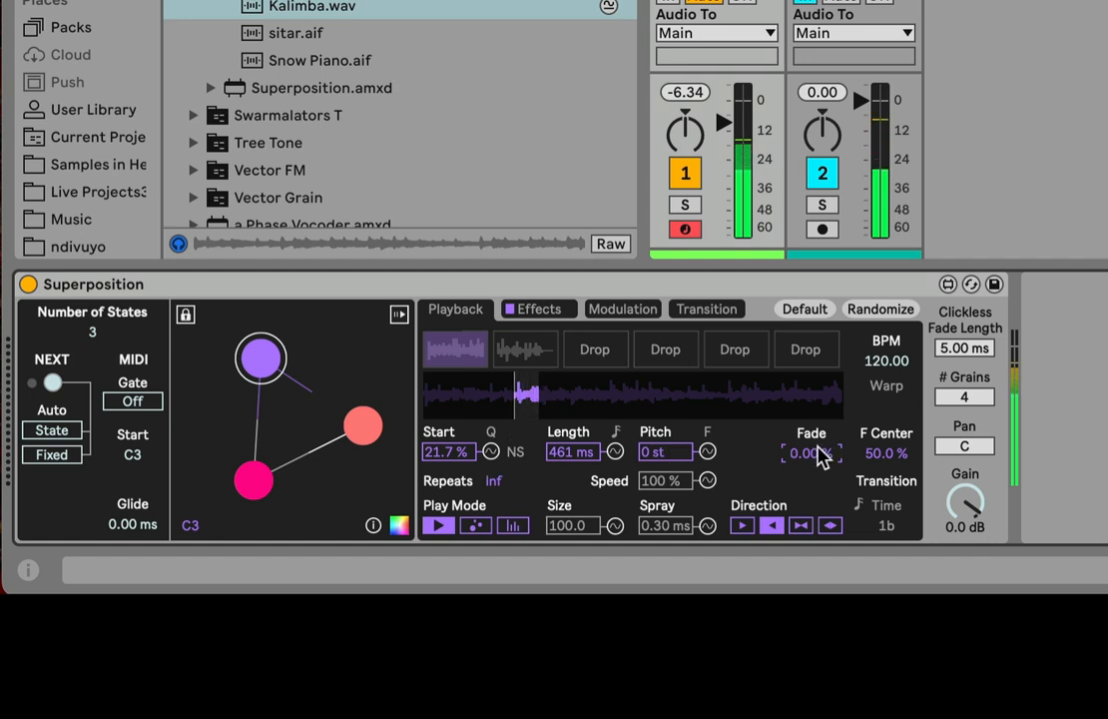
mouse_move(460, 450)
mouse_down()
mouse_move(460, 399)
mouse_move(460, 451)
mouse_up()
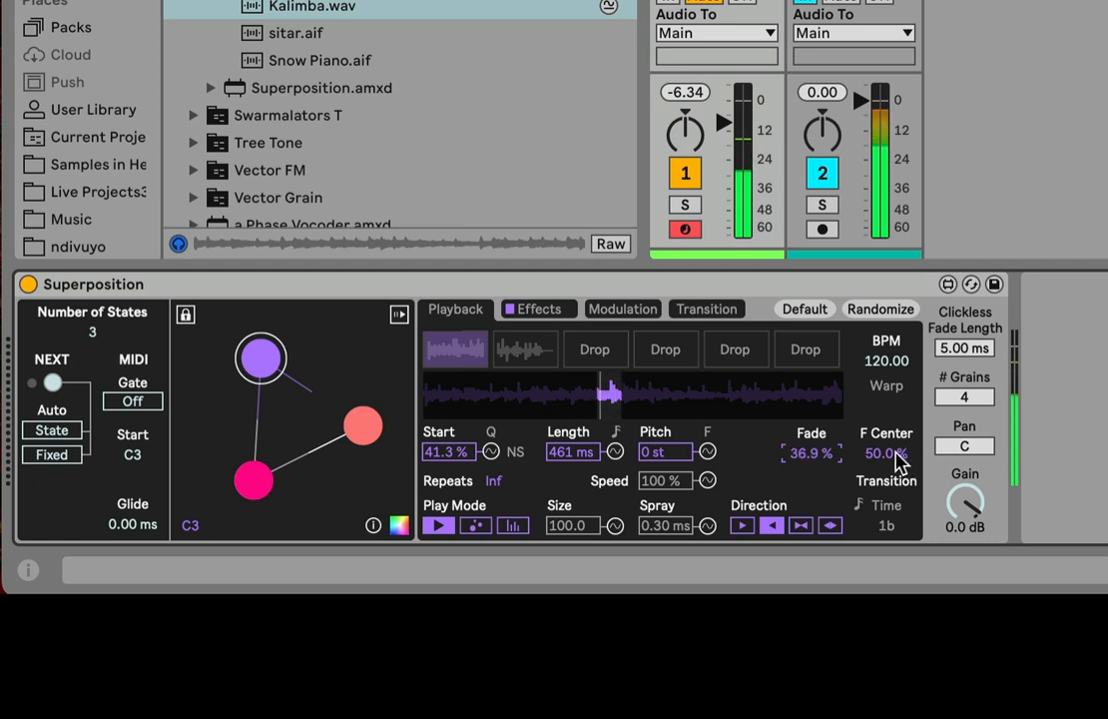
drag(898, 455, 897, 514)
drag(811, 468, 811, 419)
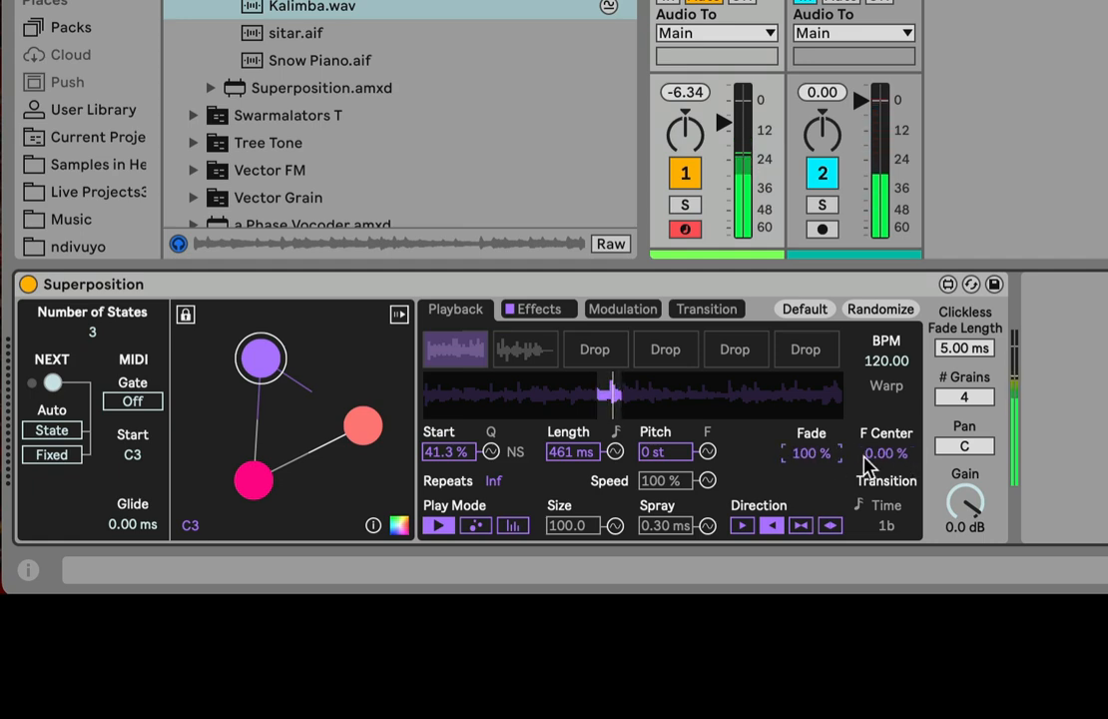
mouse_move(870, 460)
mouse_down()
mouse_move(870, 444)
mouse_move(886, 462)
mouse_up()
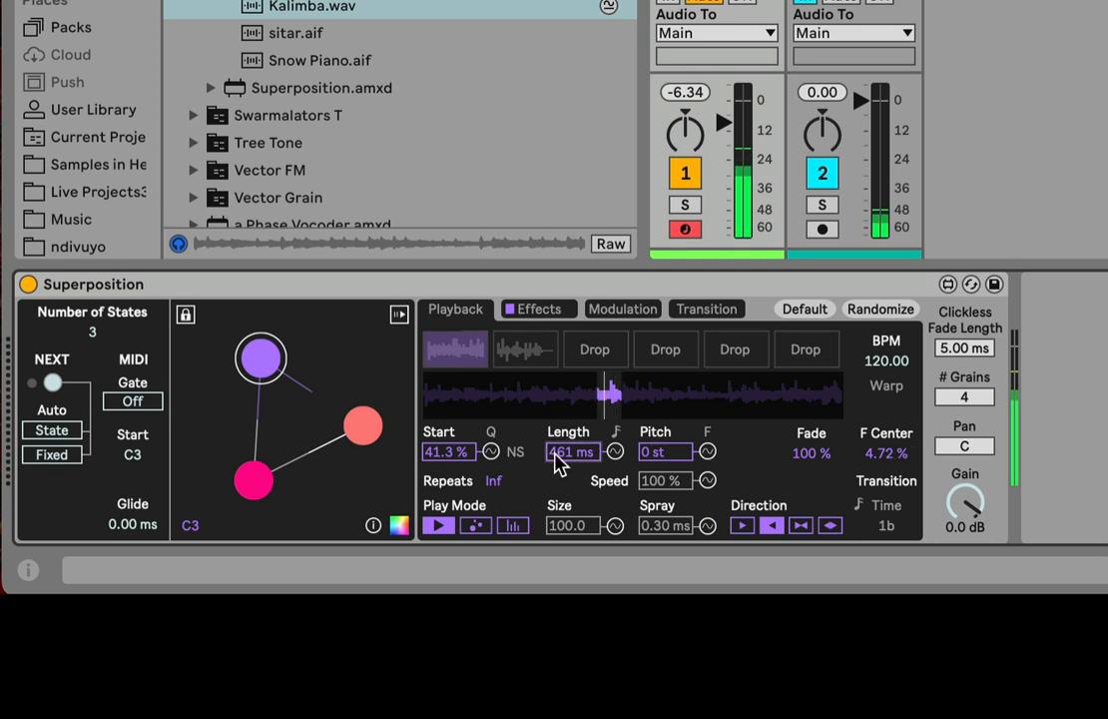
Switch the purple state to forward direction and shorten its length to 140 ms and on to 197 ms
drag(556, 462, 558, 477)
click(743, 526)
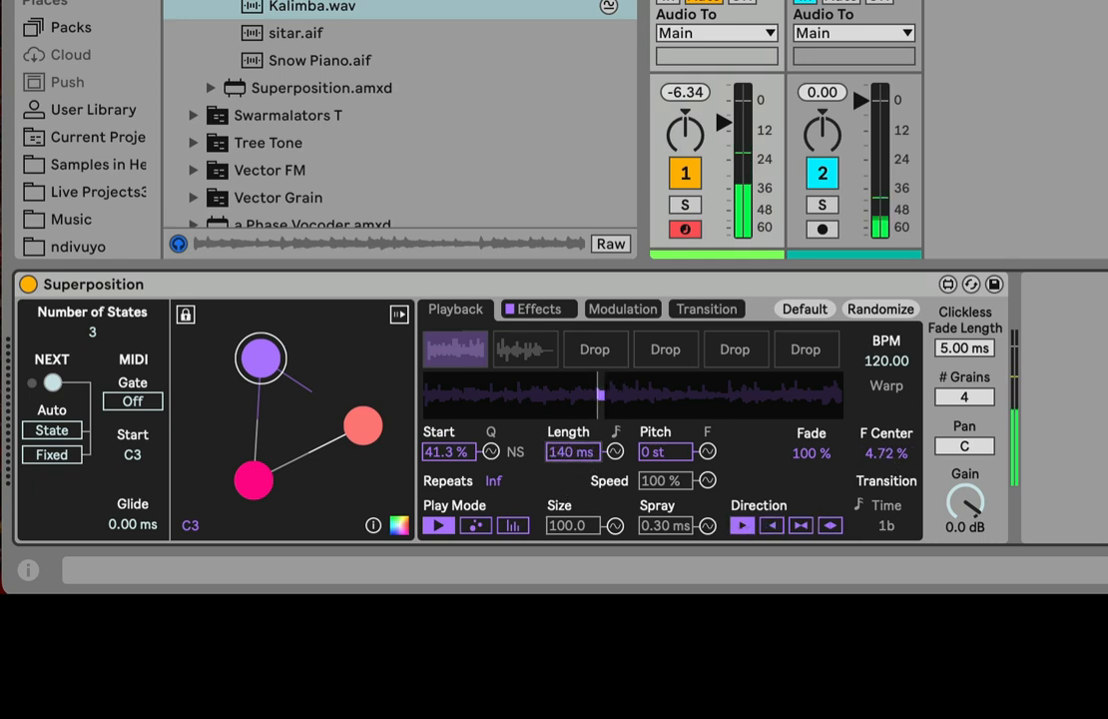
drag(584, 454, 573, 457)
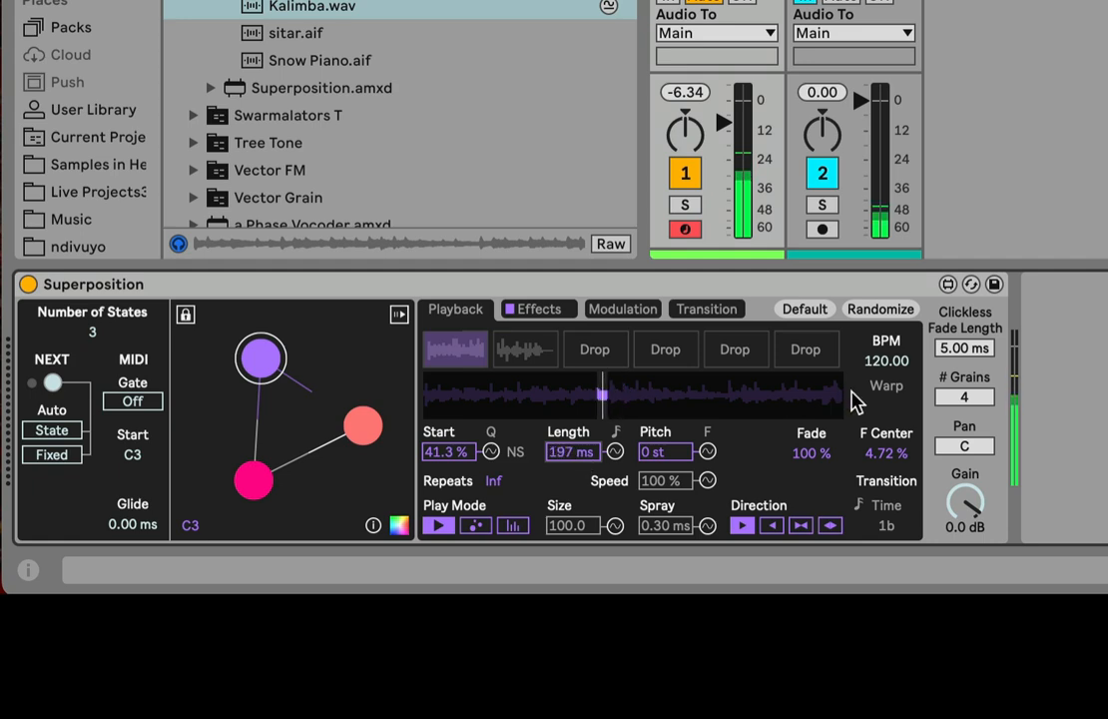
Try F Center at 100%, reset it to 50.0% and the fade to 3.00%, and restore the purple state's length to 461 ms
drag(862, 452, 891, 454)
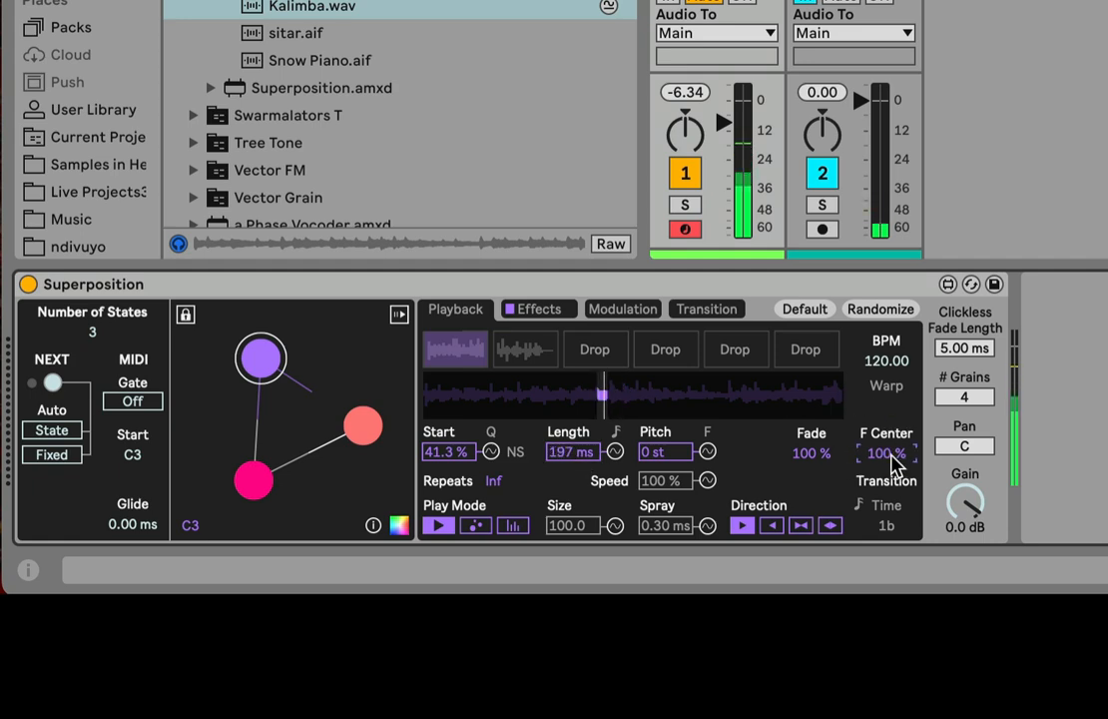
double_click(891, 455)
double_click(806, 455)
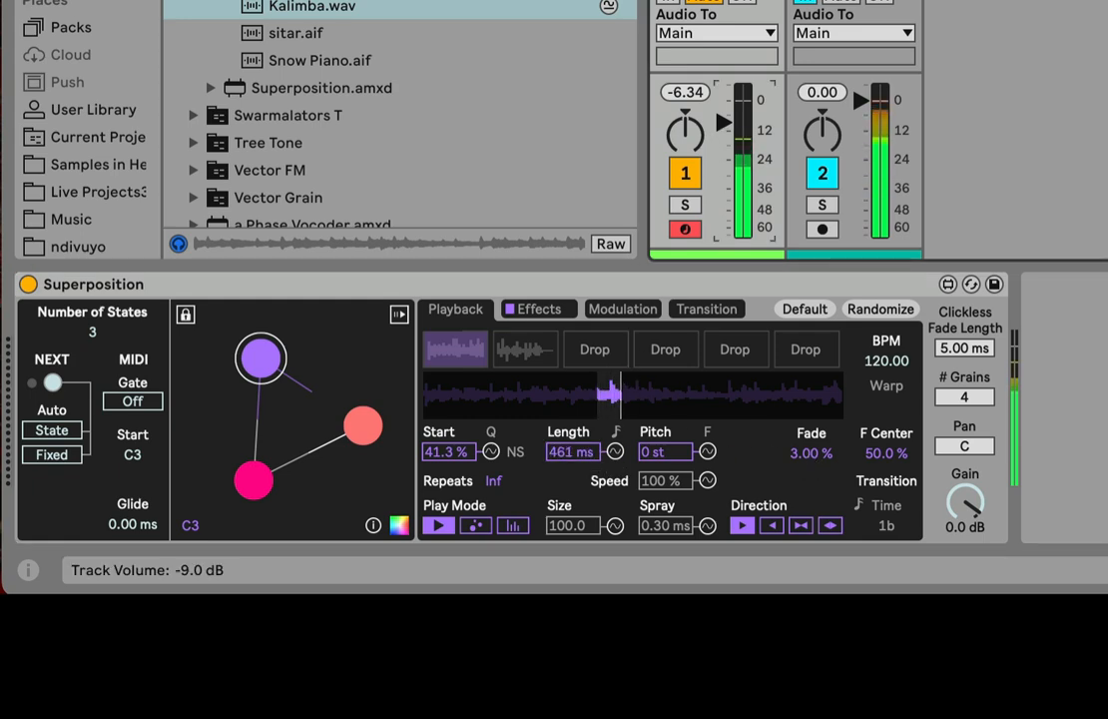
Lower track 1's volume, try Repeats at 2 by retriggering the purple state, and set Repeats back to Inf
drag(724, 122, 723, 127)
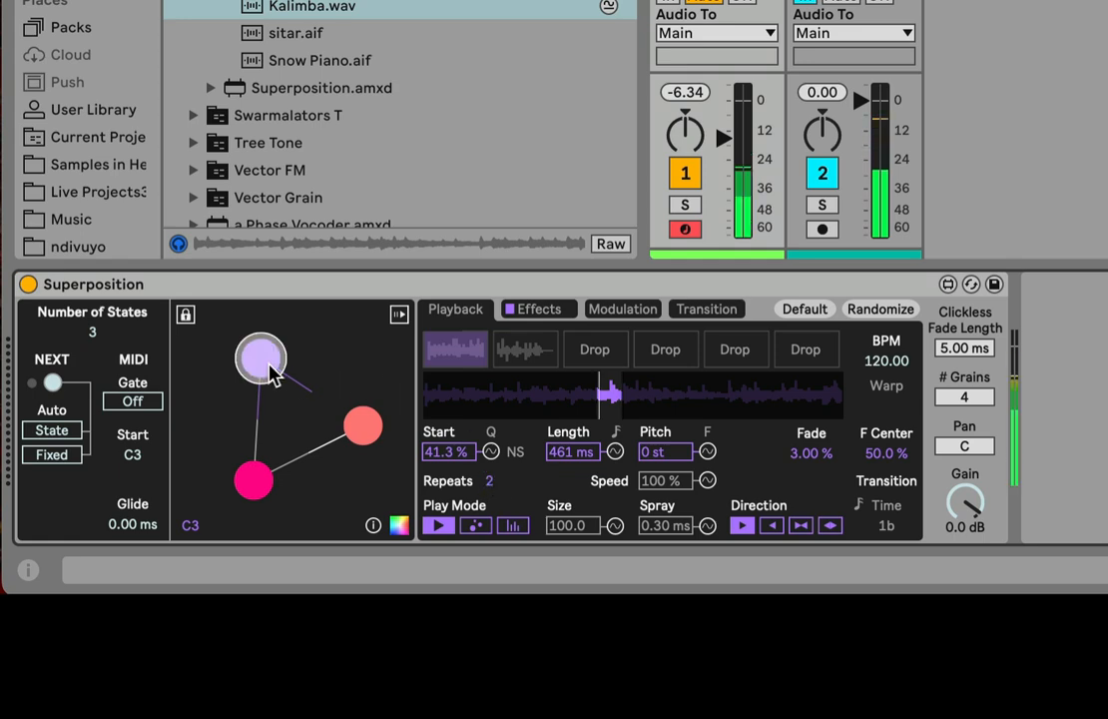
drag(495, 486, 495, 479)
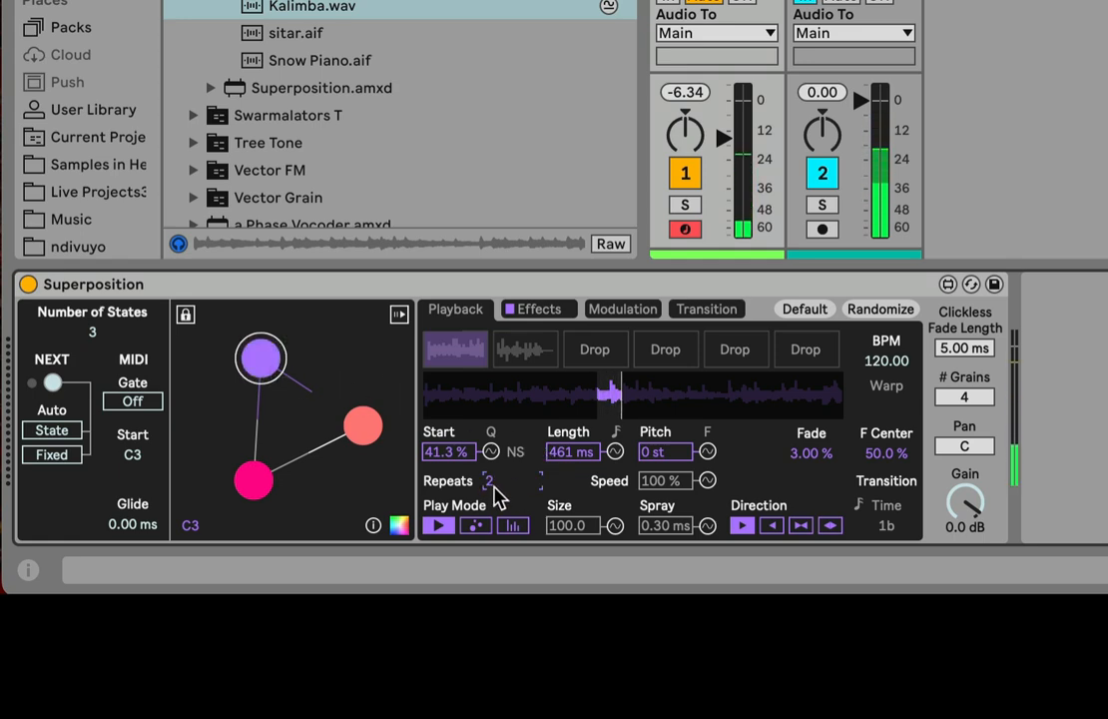
click(269, 356)
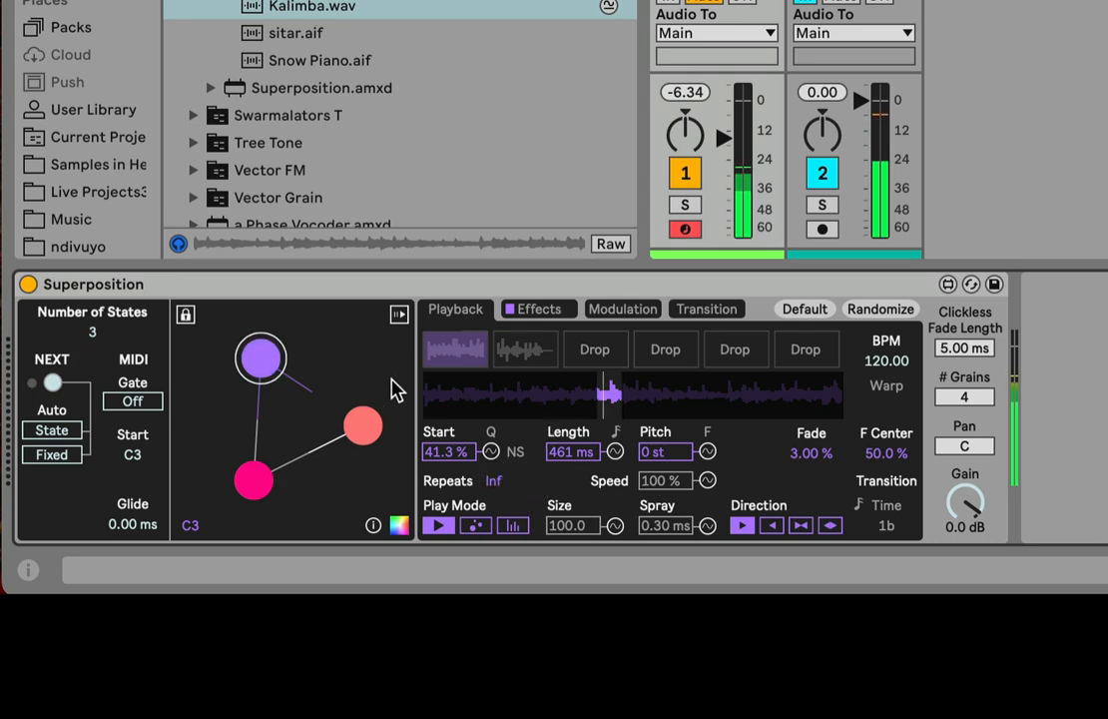
click(492, 482)
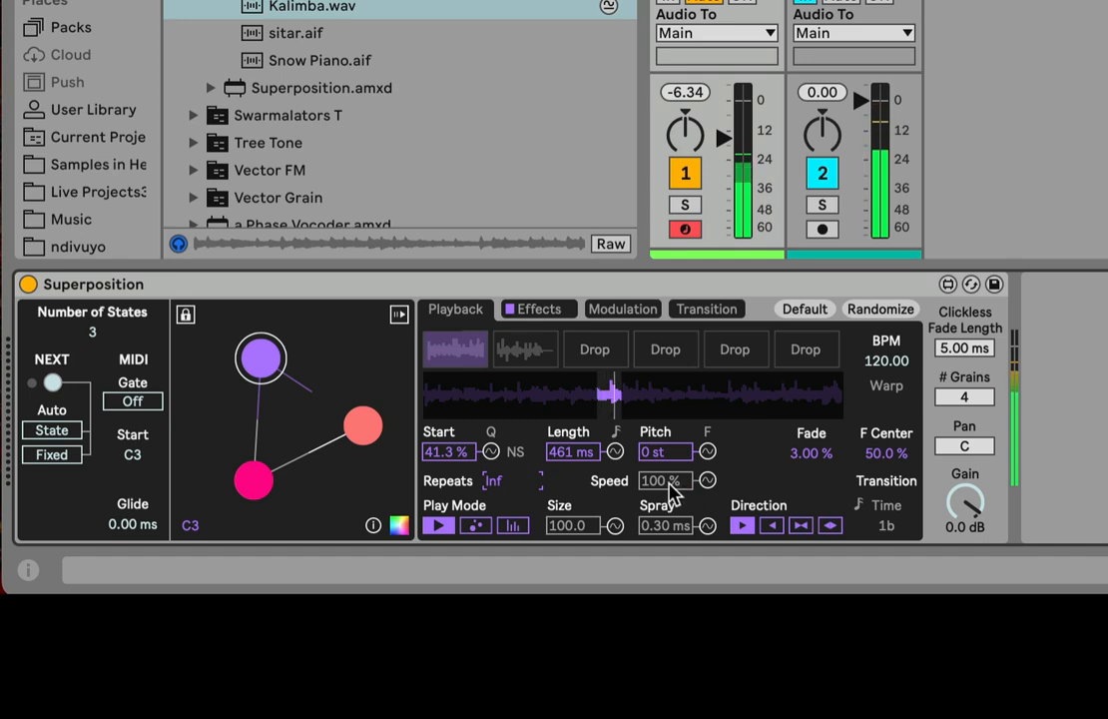
Switch the purple state to the granular play mode with a 1.38 s length, and raise track 1's volume to about -7.7 dB
click(478, 528)
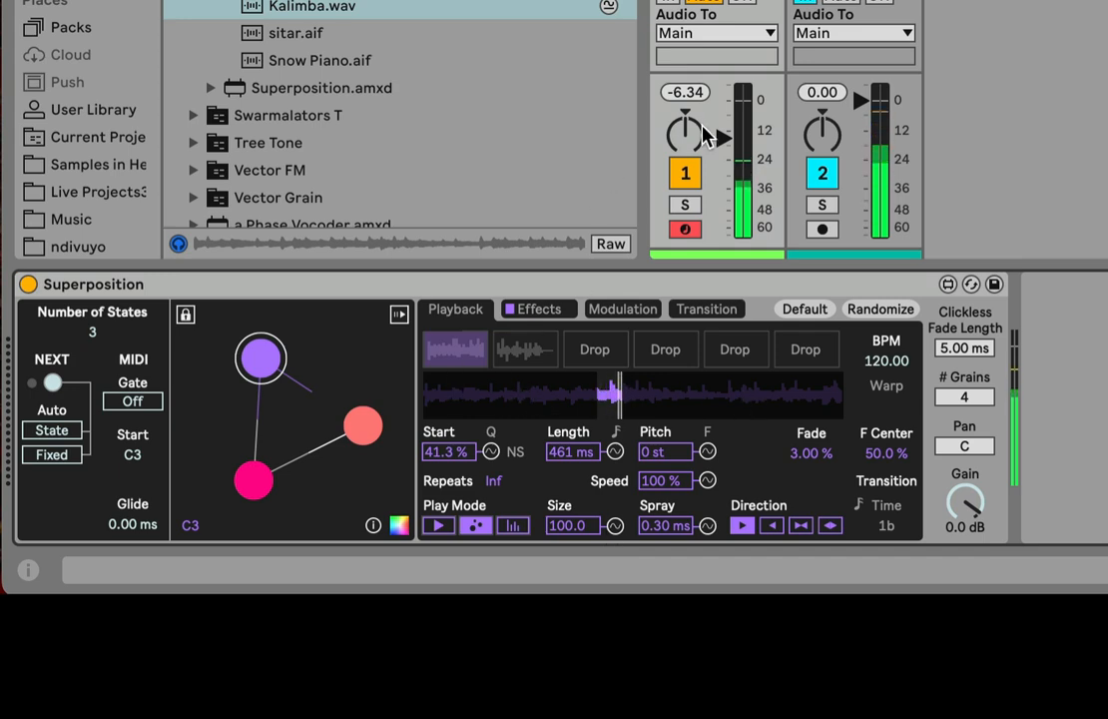
drag(704, 134, 738, 120)
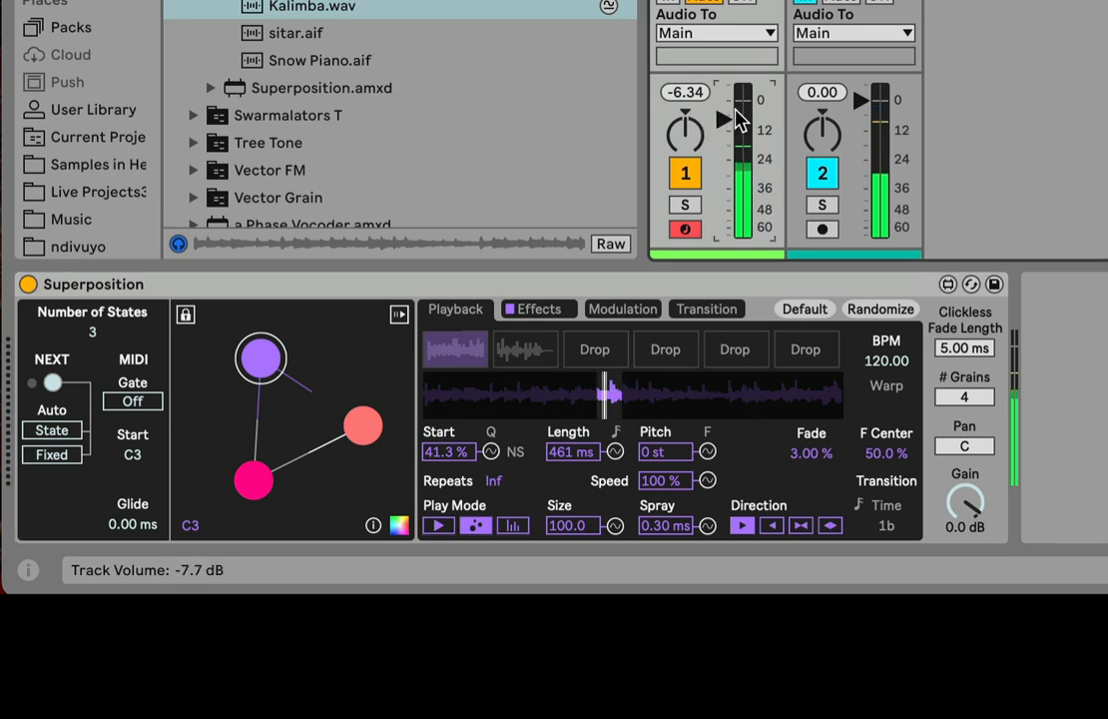
drag(571, 452, 571, 424)
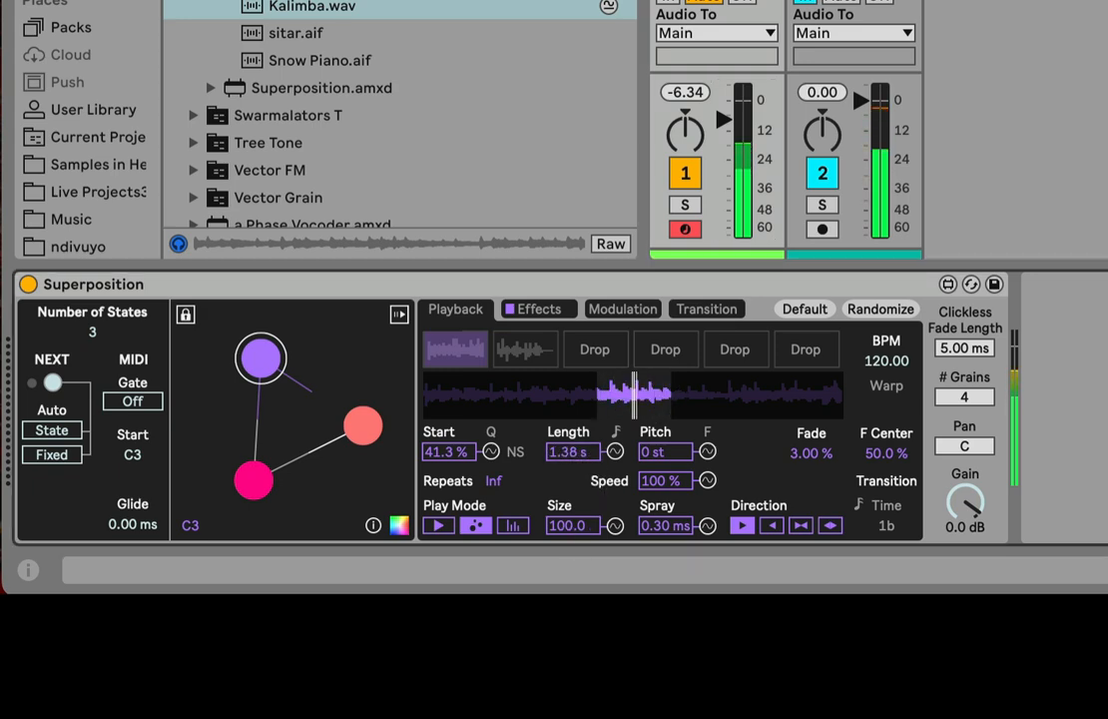
Adjust the purple state's grains by trying a 469 ms size and more spray, keeping spray at 0.30 ms, with length 2.33 s and size 59.1 ms
drag(571, 529, 571, 484)
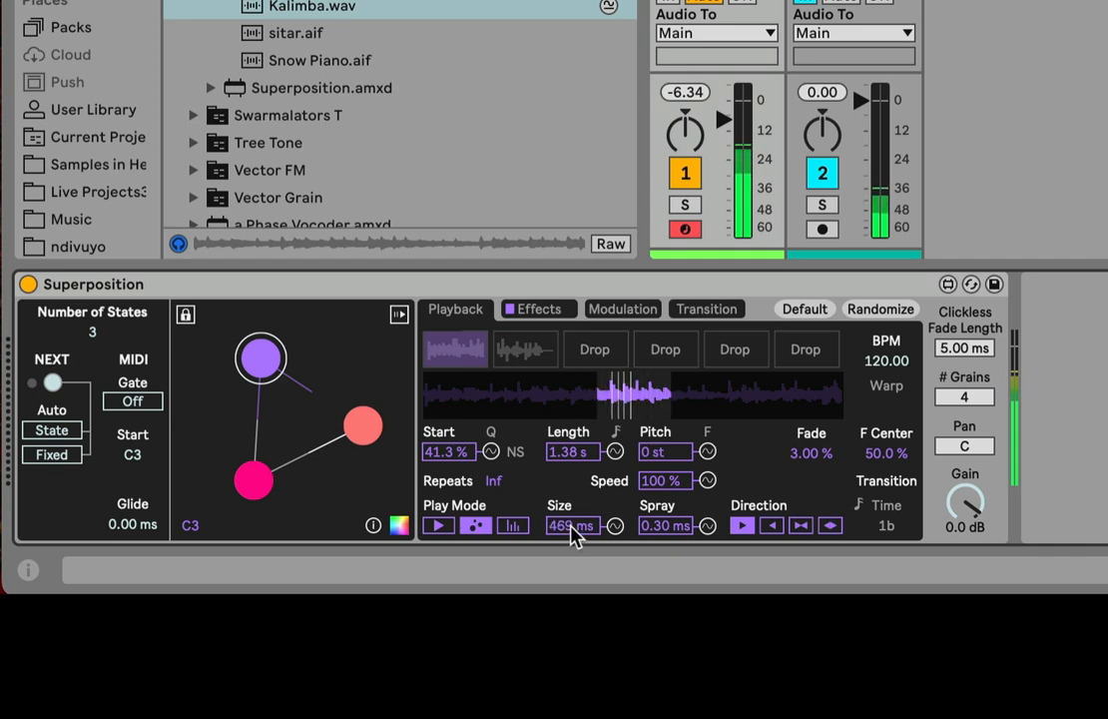
drag(666, 525, 666, 489)
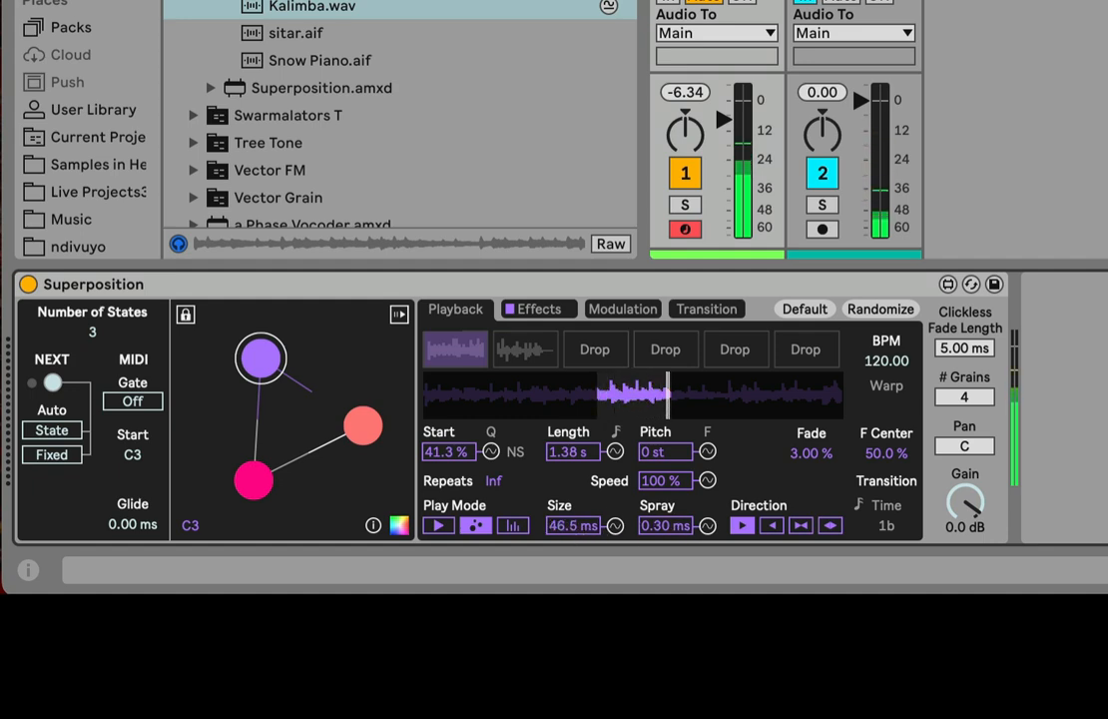
drag(582, 452, 582, 432)
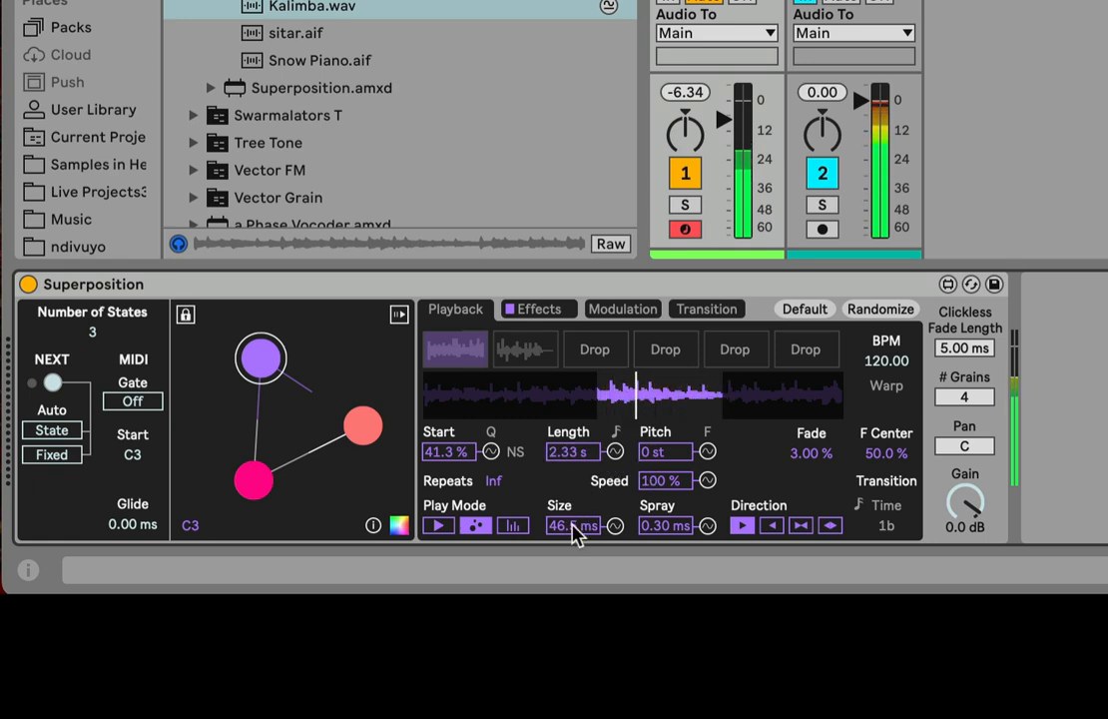
drag(576, 525, 576, 505)
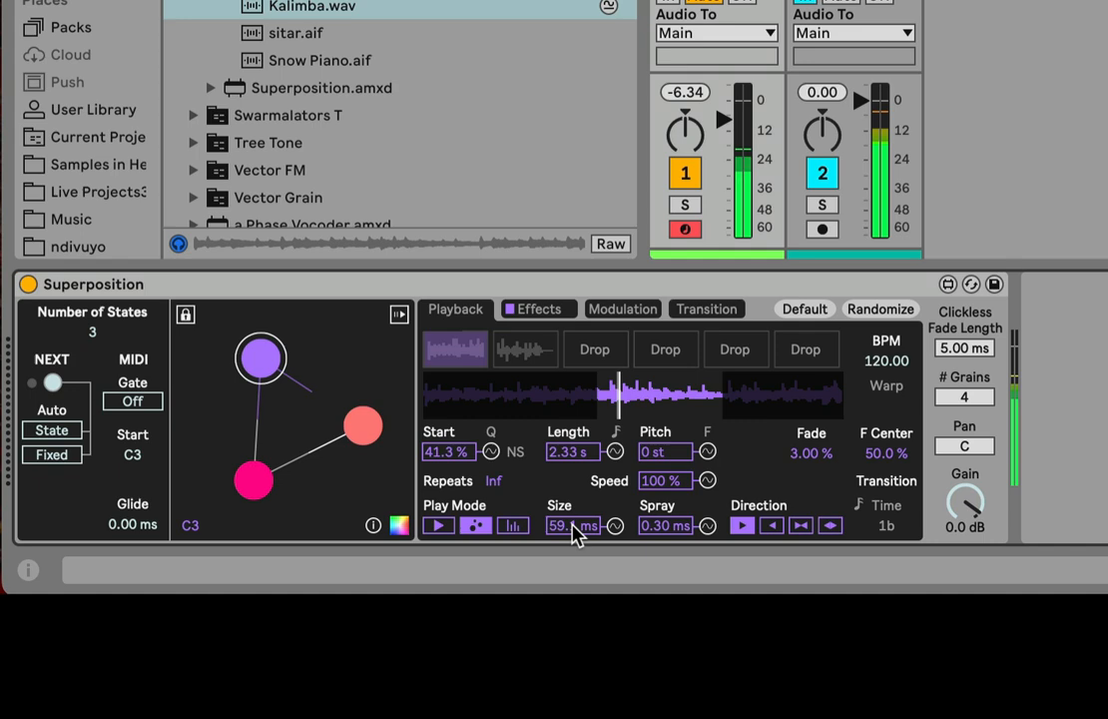
Set the granular speed to 19.0%, length to 7.36 s and size to 131 ms, and try another pitch before resetting it to 0 st
mouse_move(664, 484)
mouse_down()
mouse_move(664, 526)
mouse_move(662, 496)
mouse_up()
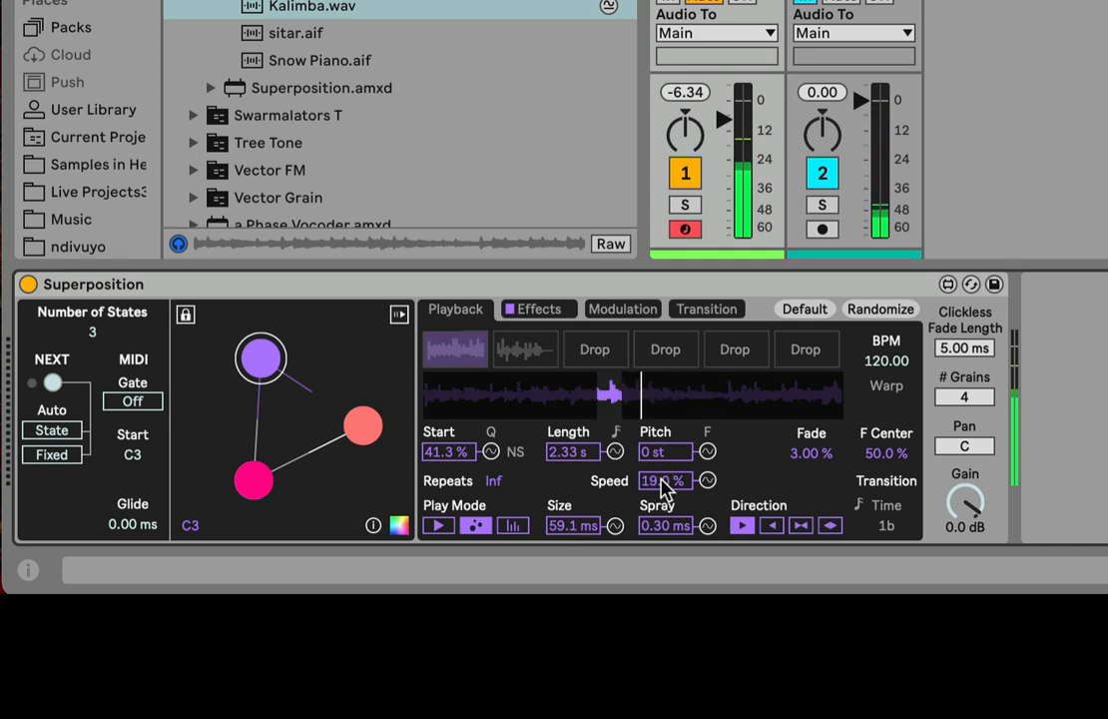
drag(586, 452, 586, 404)
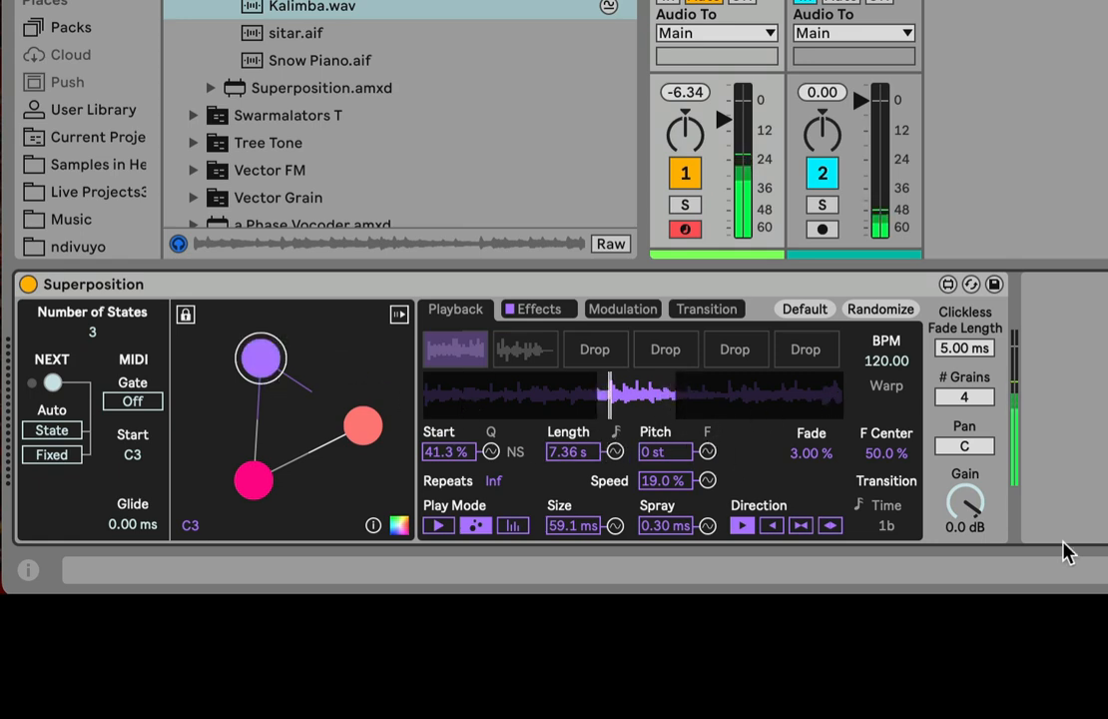
drag(578, 526, 578, 501)
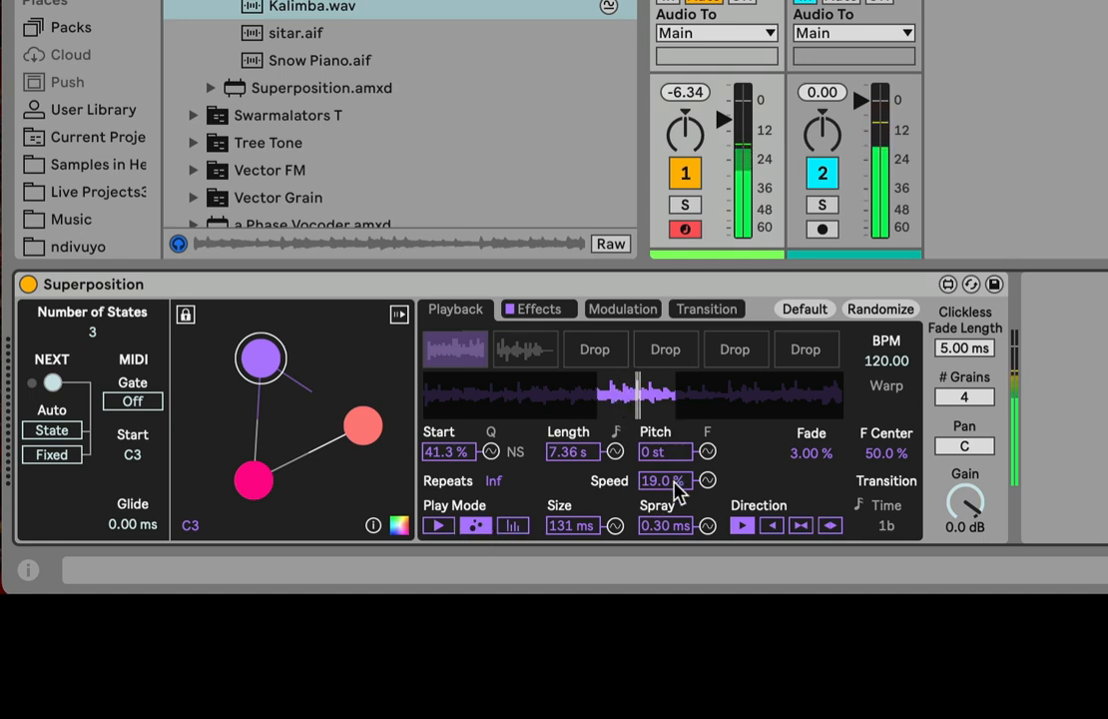
drag(666, 454, 666, 429)
double_click(661, 452)
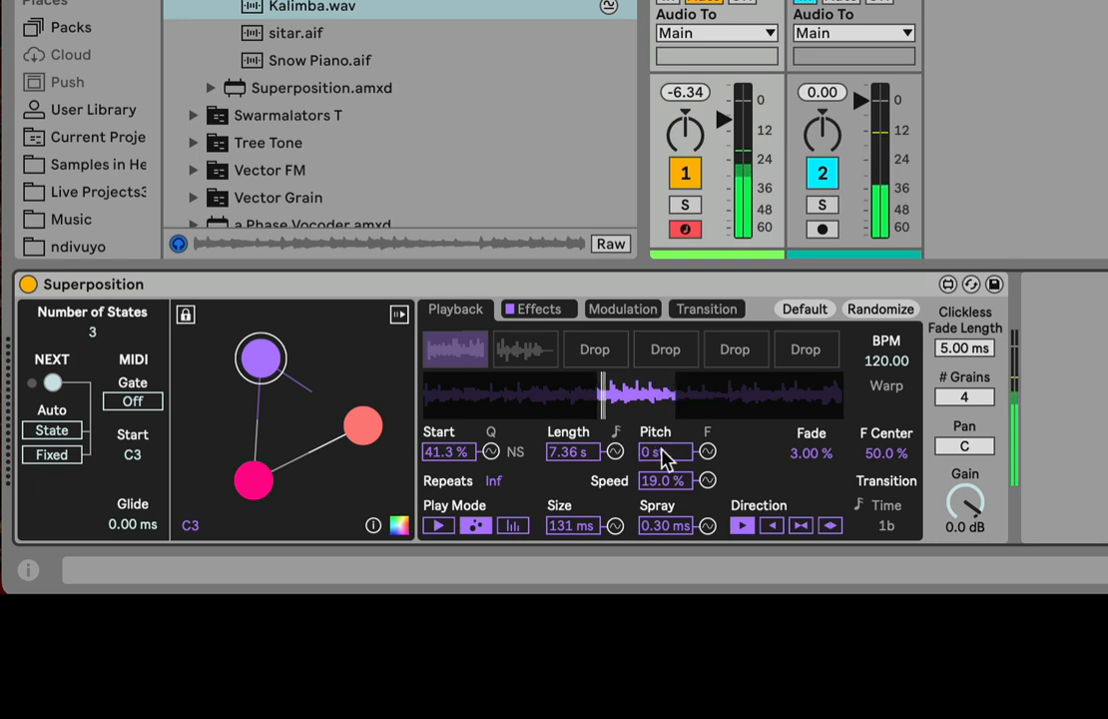
Switch the purple state to the spectral play mode, try speeds of 10.0% and 0.24%, move the start to 59.4%, and set speed to 1.75%
click(514, 526)
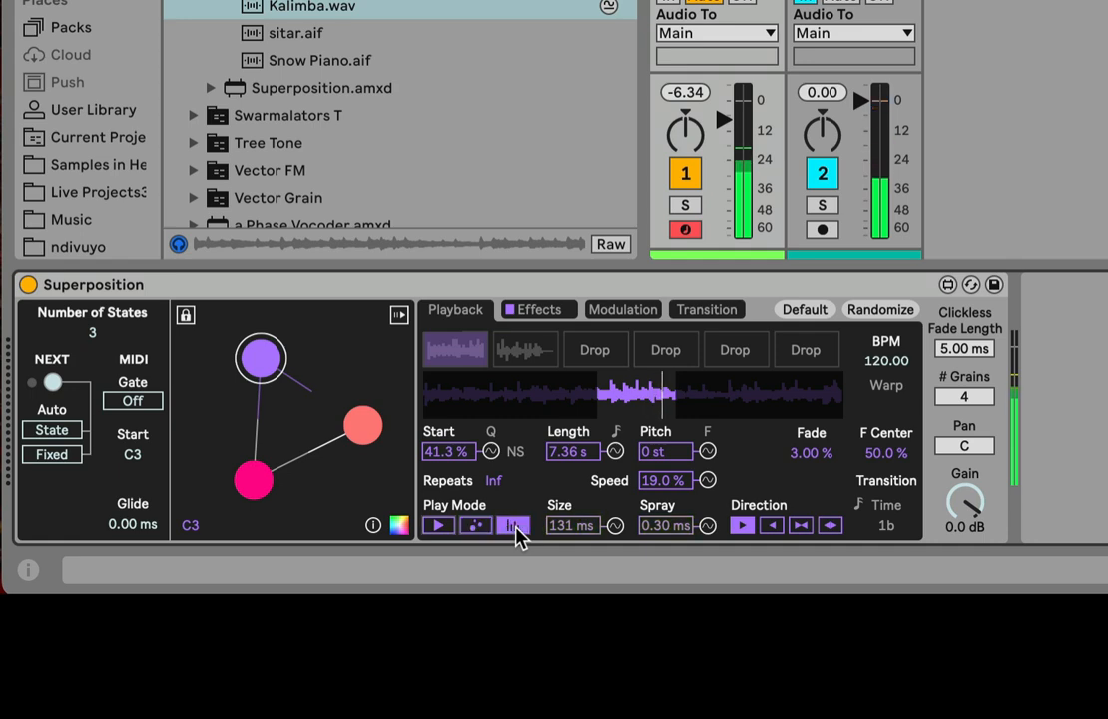
drag(667, 480, 667, 547)
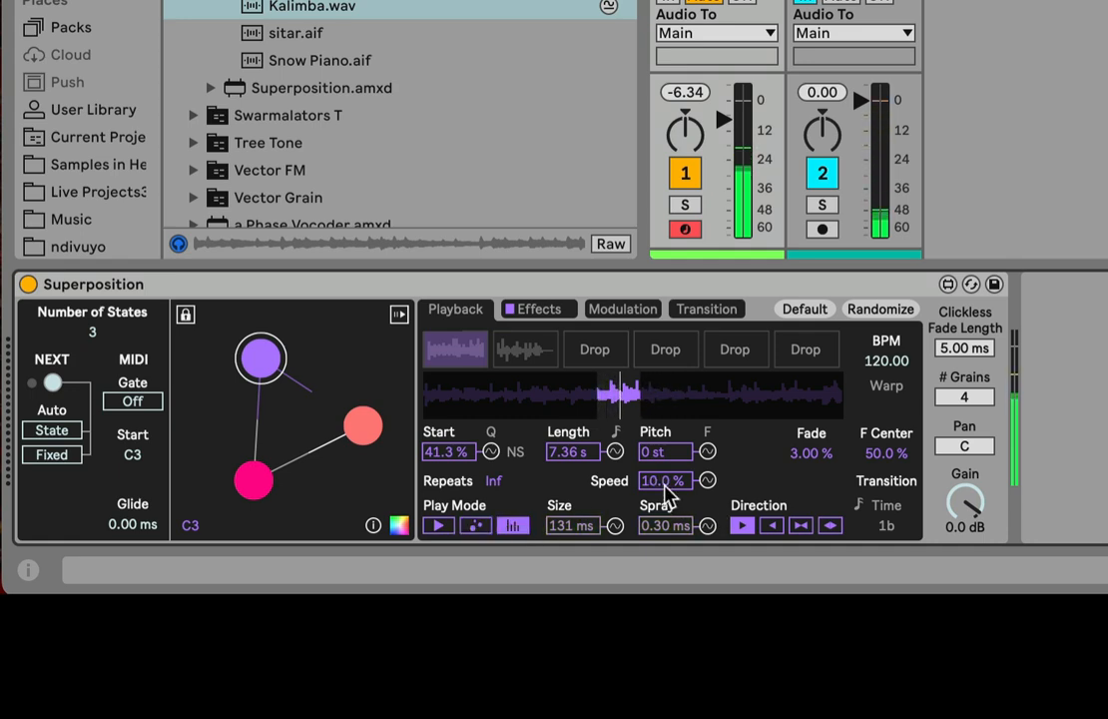
drag(663, 480, 663, 533)
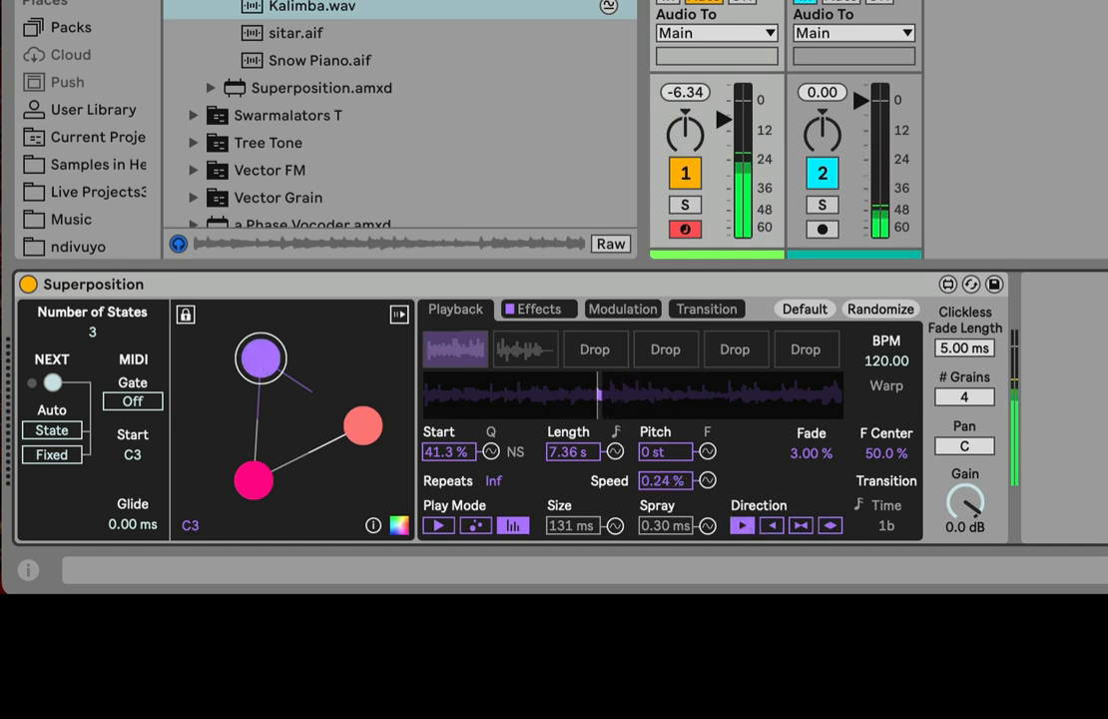
drag(446, 451, 445, 431)
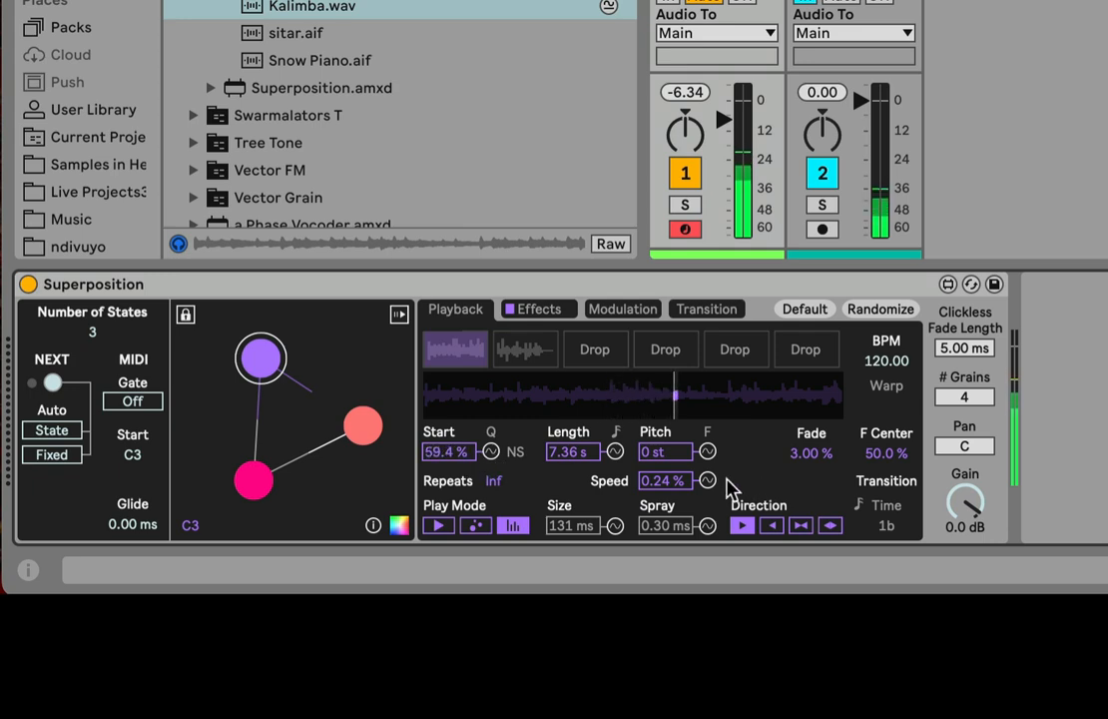
mouse_move(664, 480)
mouse_down()
mouse_move(664, 439)
mouse_move(682, 491)
mouse_up()
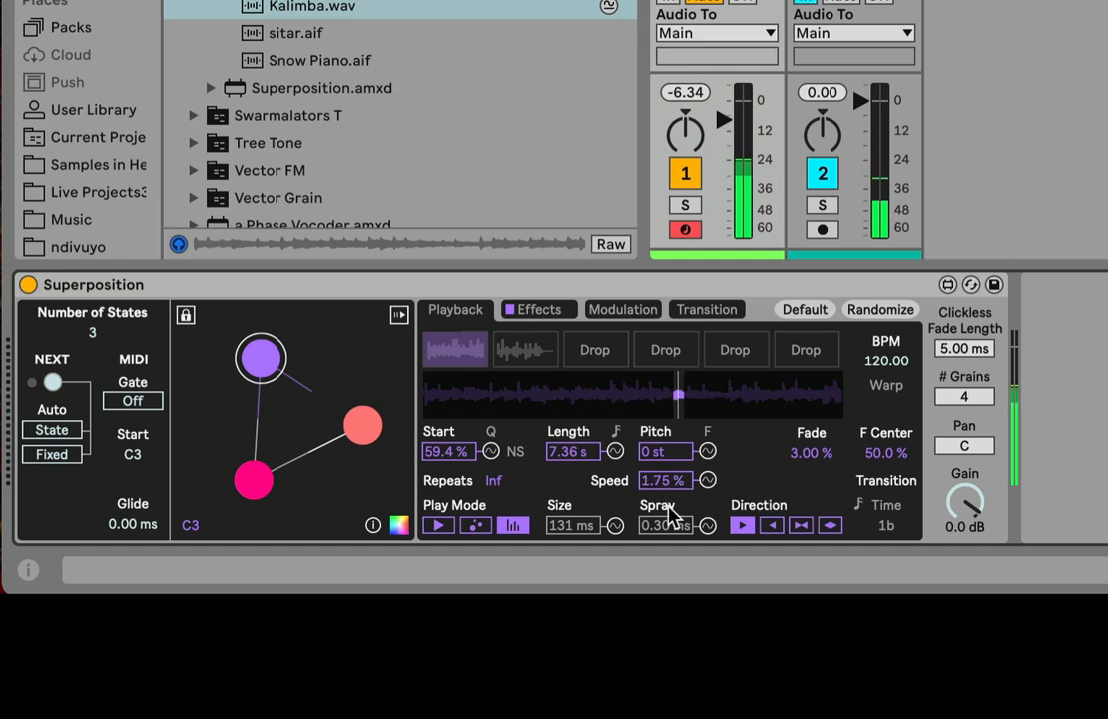
Return the purple state to the normal play mode with an 895 ms length, and try its reverse and back-and-forth directions
click(438, 525)
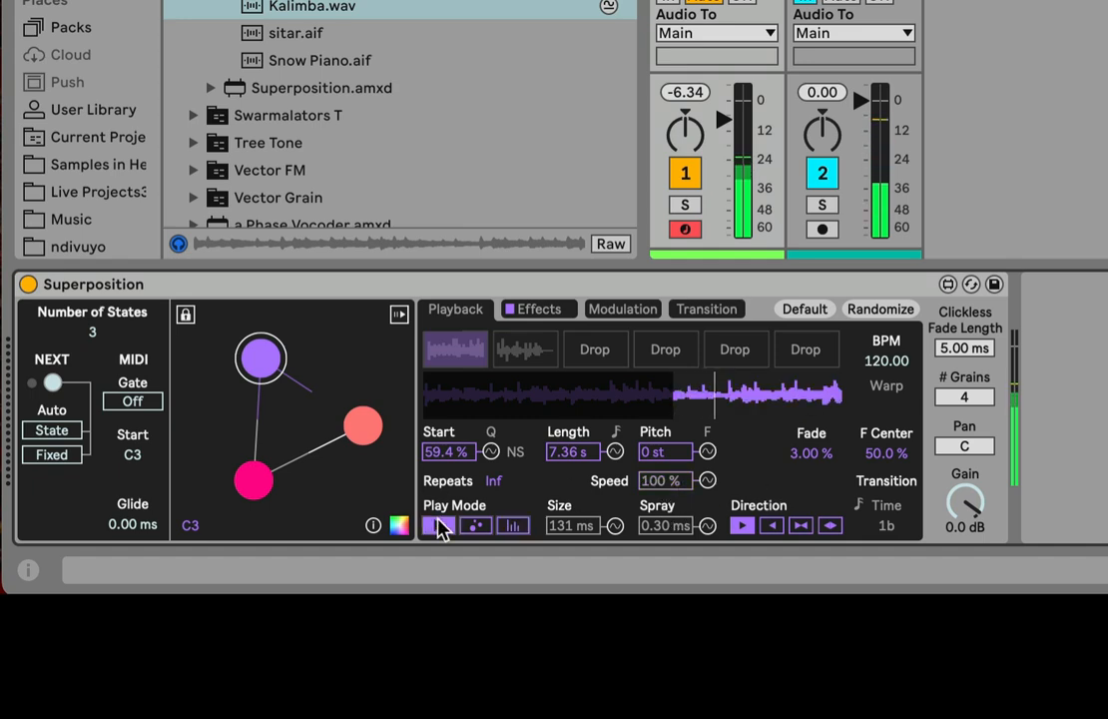
mouse_move(582, 451)
mouse_down()
mouse_move(582, 519)
mouse_move(586, 452)
mouse_up()
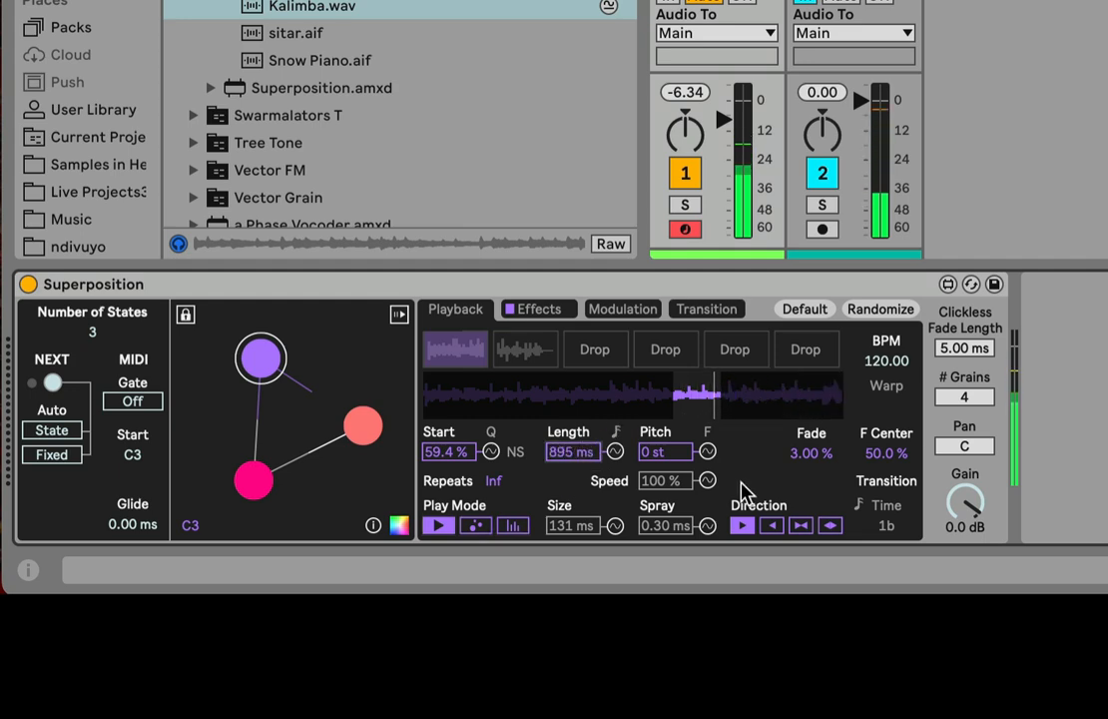
click(771, 529)
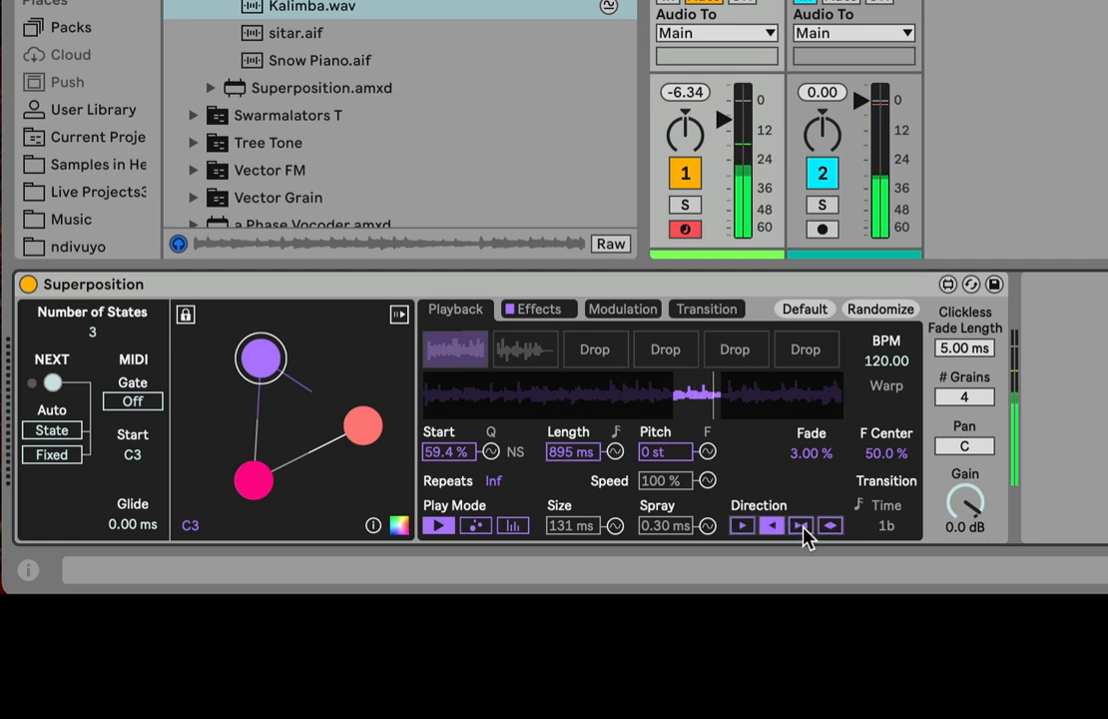
click(803, 528)
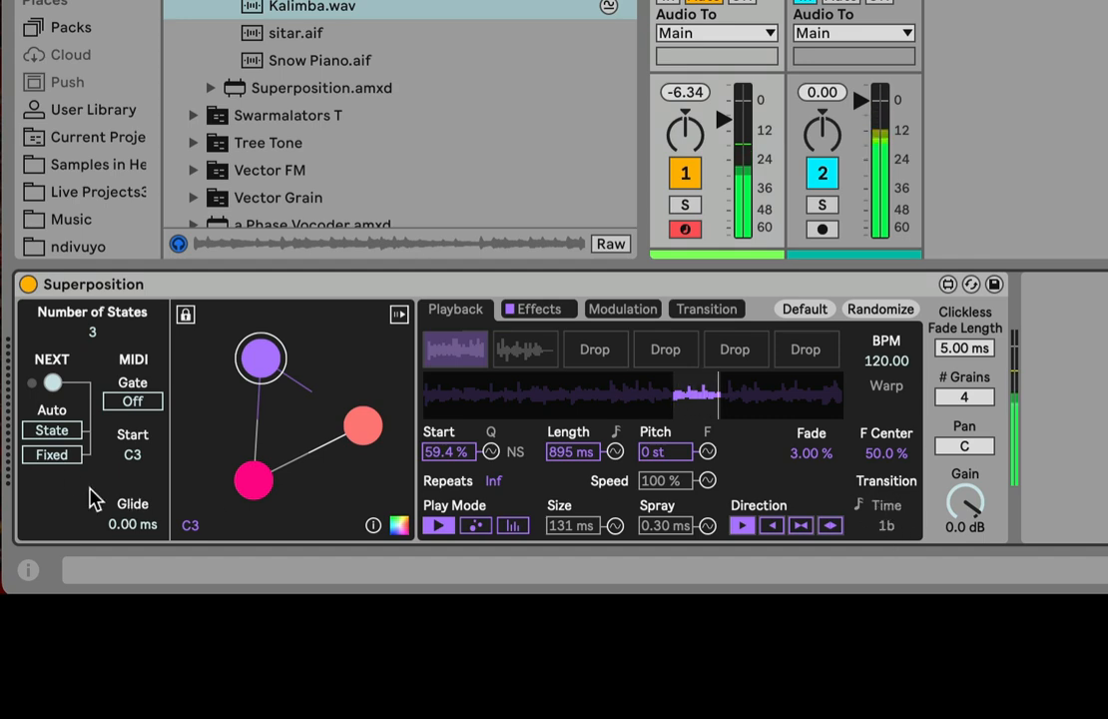
Enable per-state automatic transitions, try the purple state's transition time at 3n and 297 ms, and return the time to note values
click(50, 431)
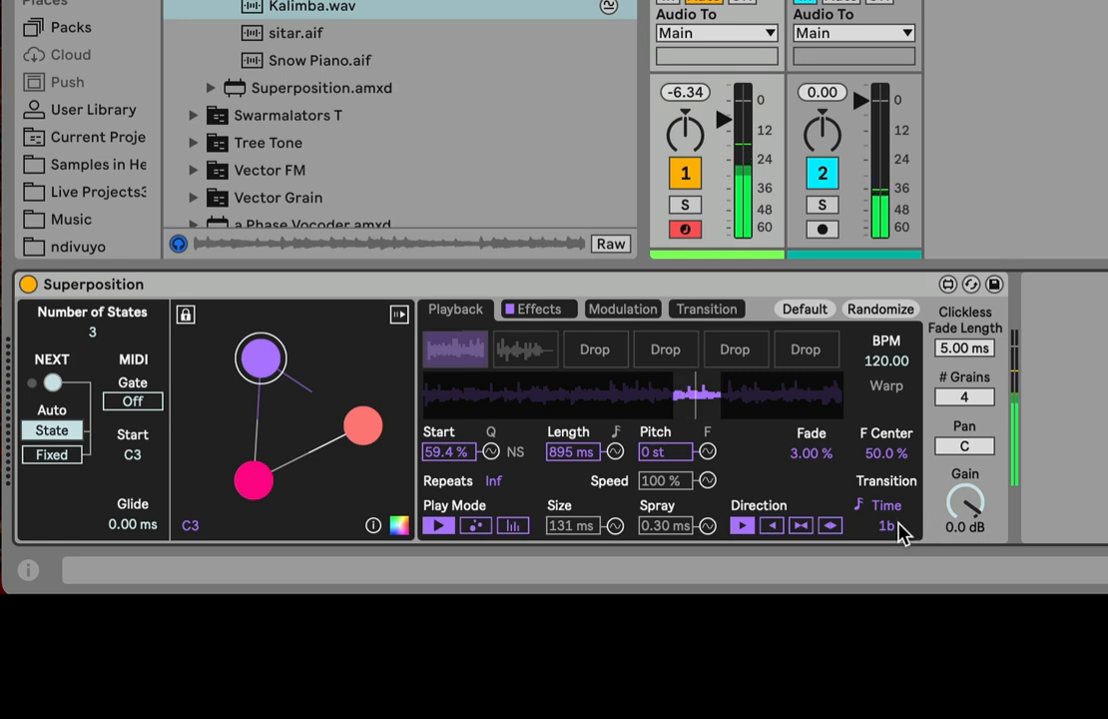
drag(896, 524, 895, 497)
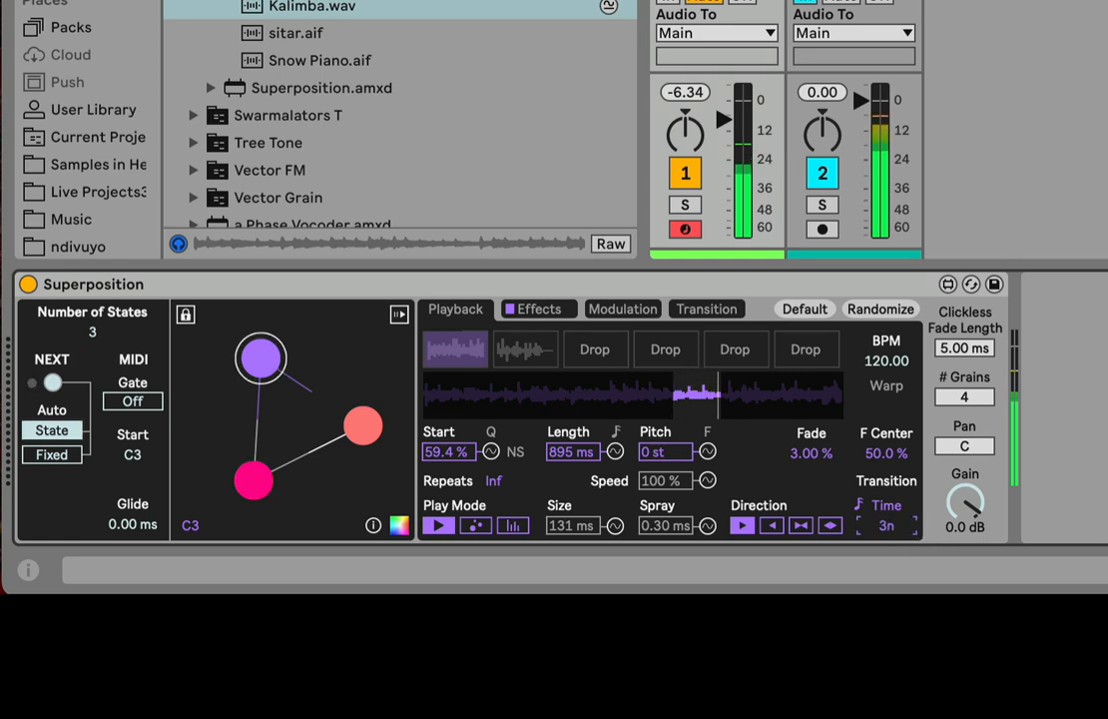
click(858, 505)
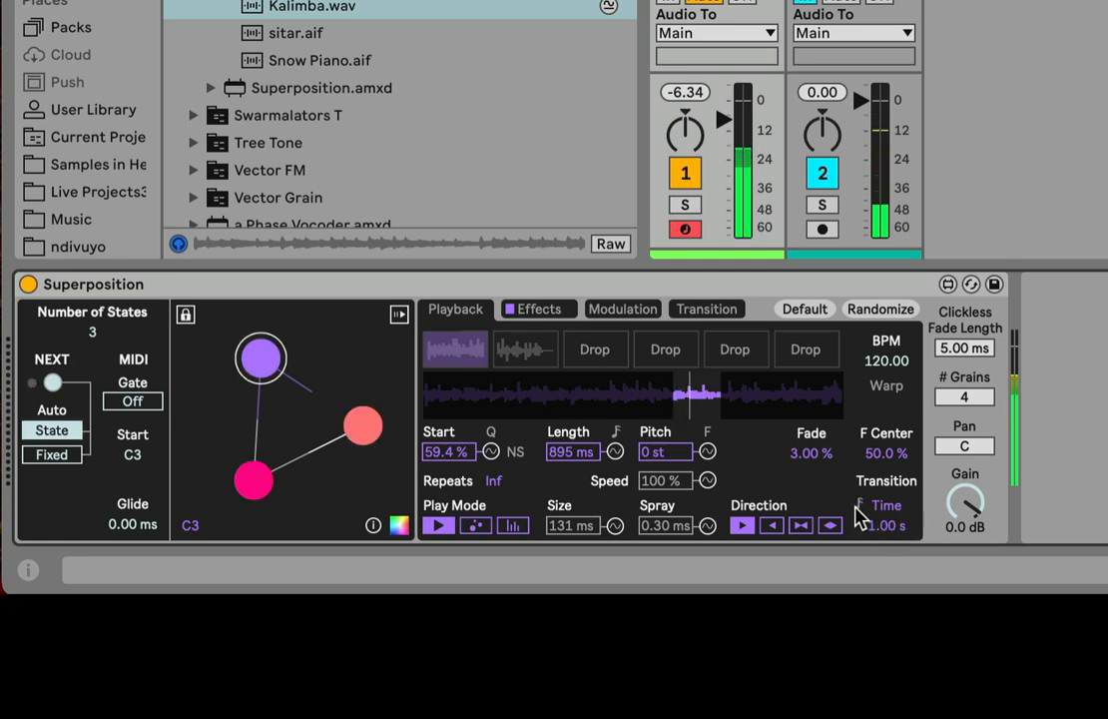
drag(883, 526, 884, 566)
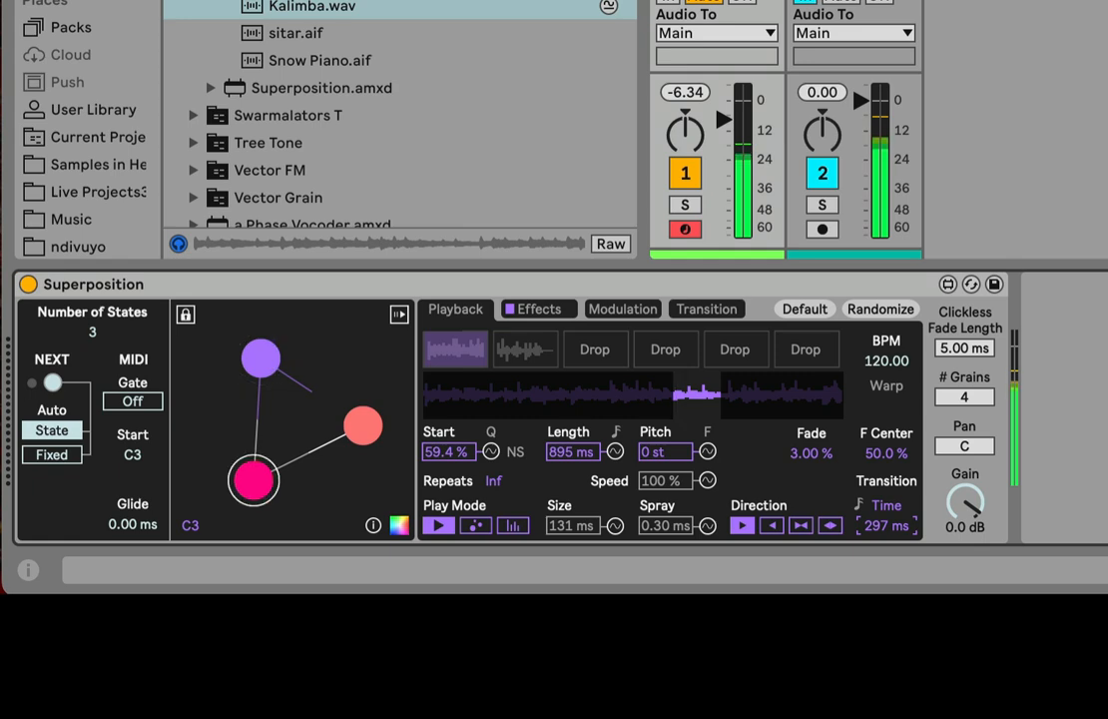
click(861, 505)
Make the purple state's automatic transition depend on repeats, and set the number of repeats to 3
click(891, 504)
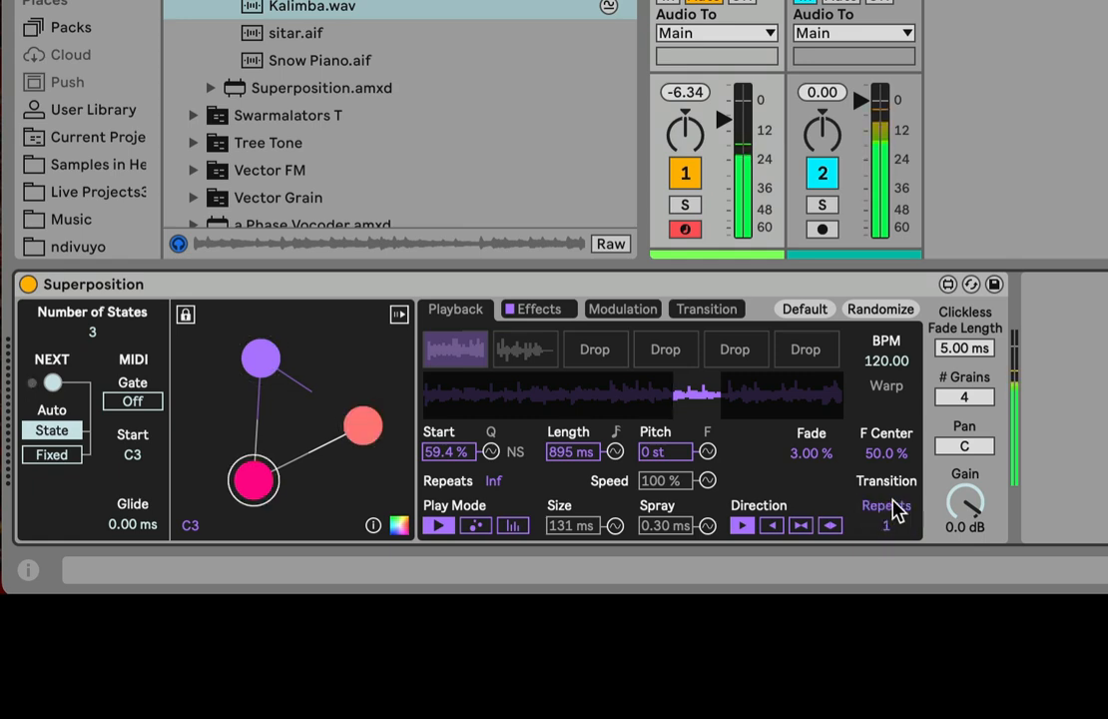
click(906, 521)
key(Down)
key(Up)
key(Up)
key(Up)
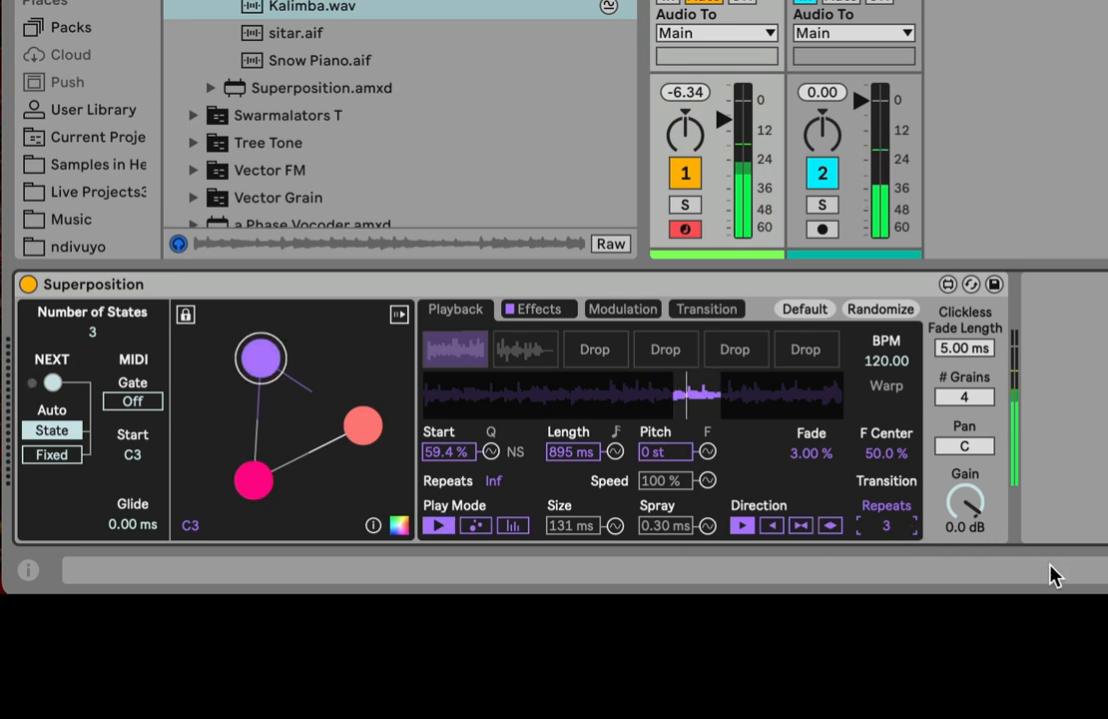
Switch the purple state's transition back to time with a value of 4n, and turn off per-state automatic transitions
click(899, 510)
drag(897, 521, 897, 513)
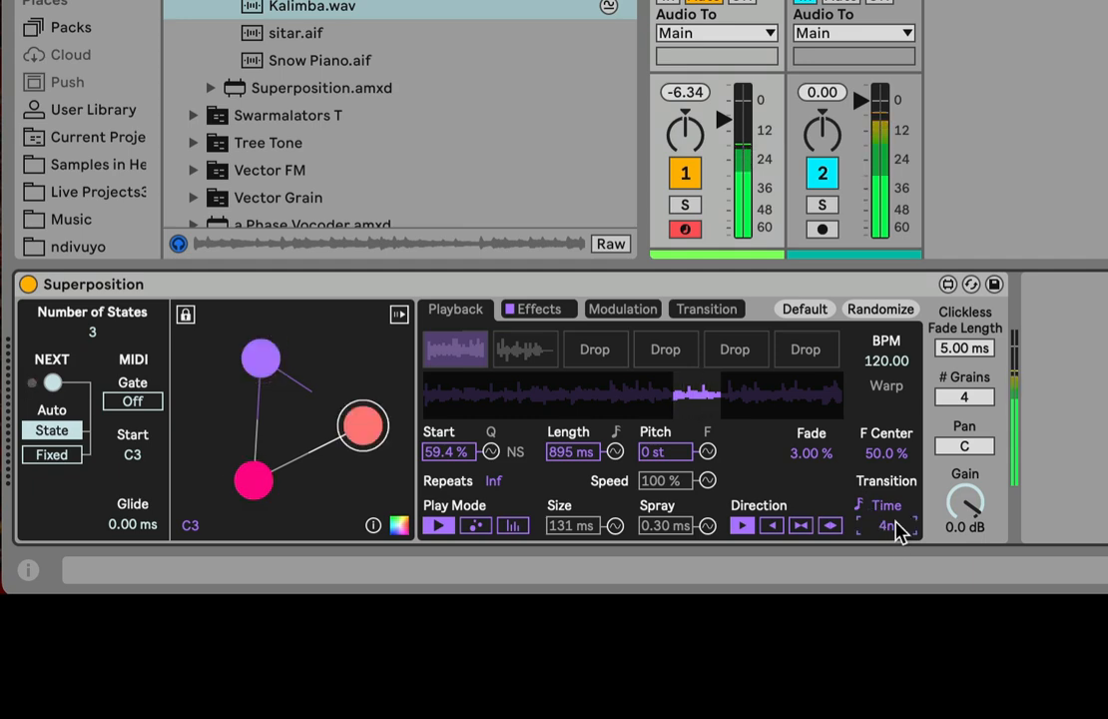
click(72, 432)
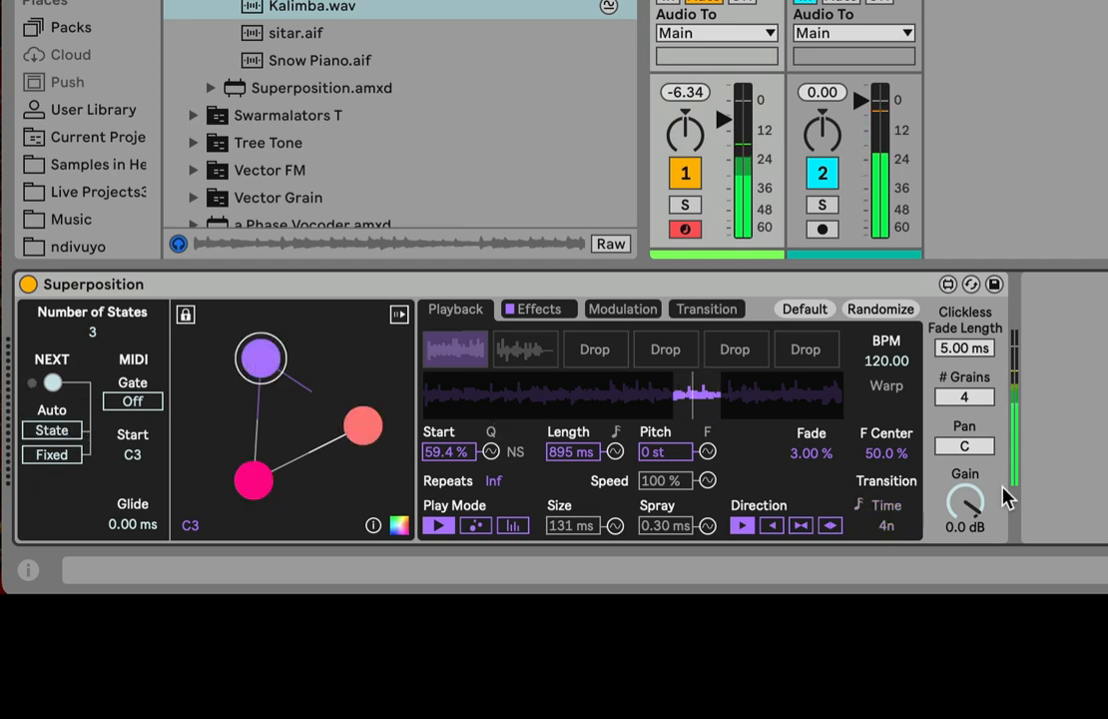
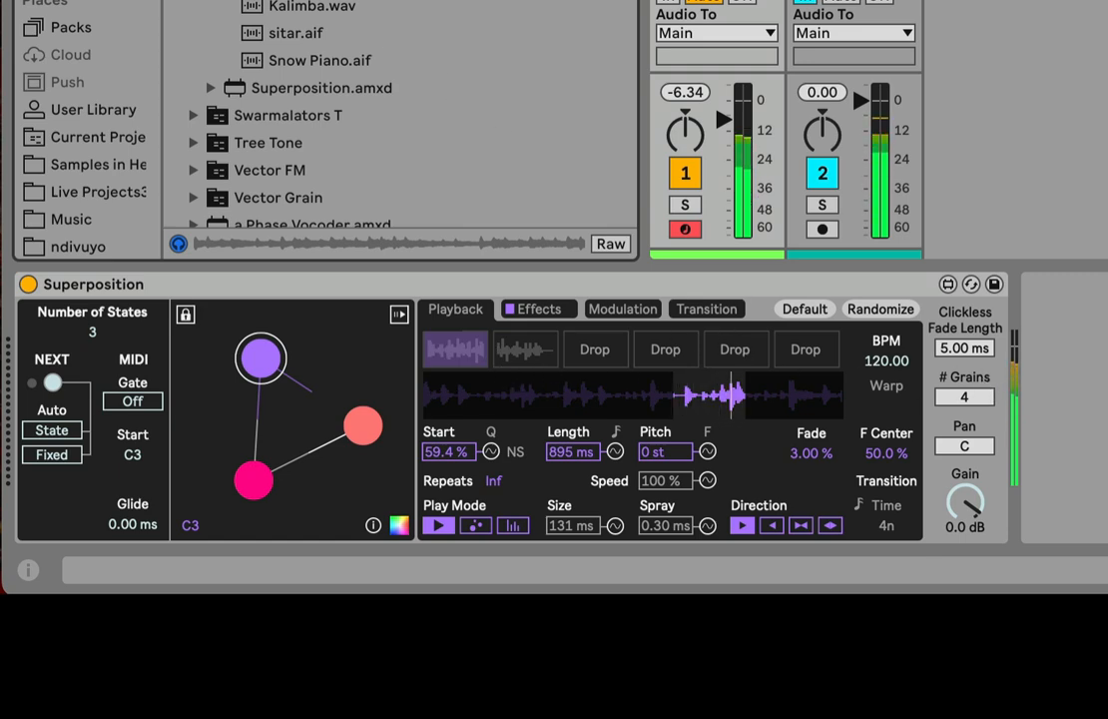
Set the loaded sample's BPM to 138 and enable Warp
click(899, 360)
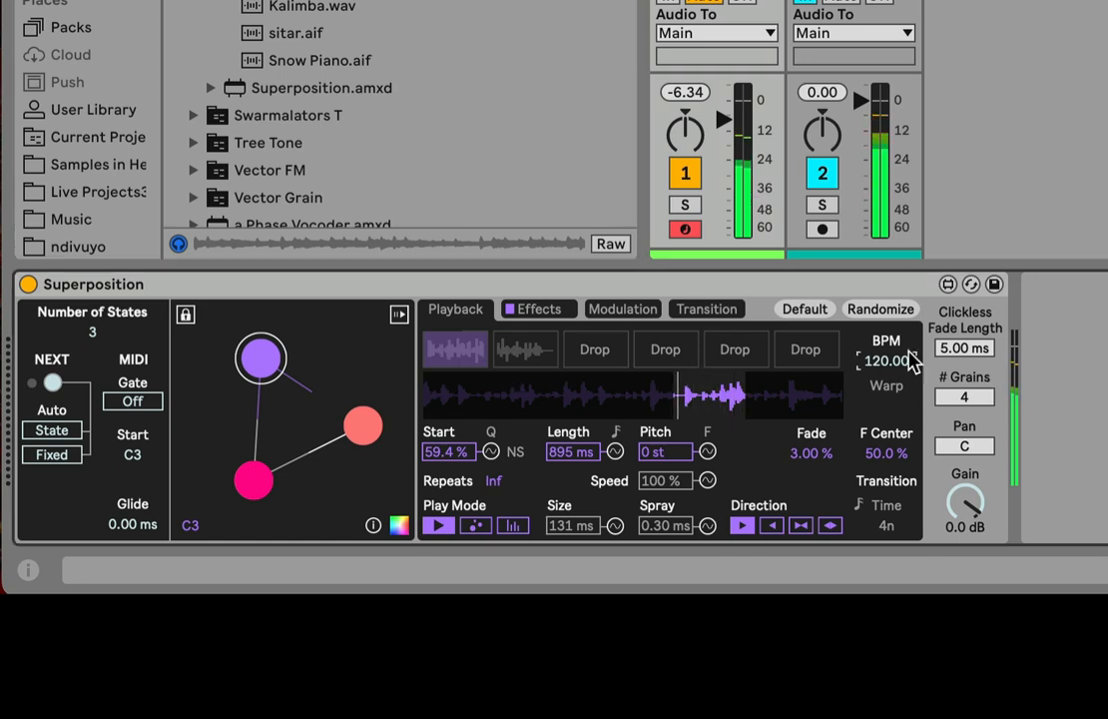
text(138)
key(Return)
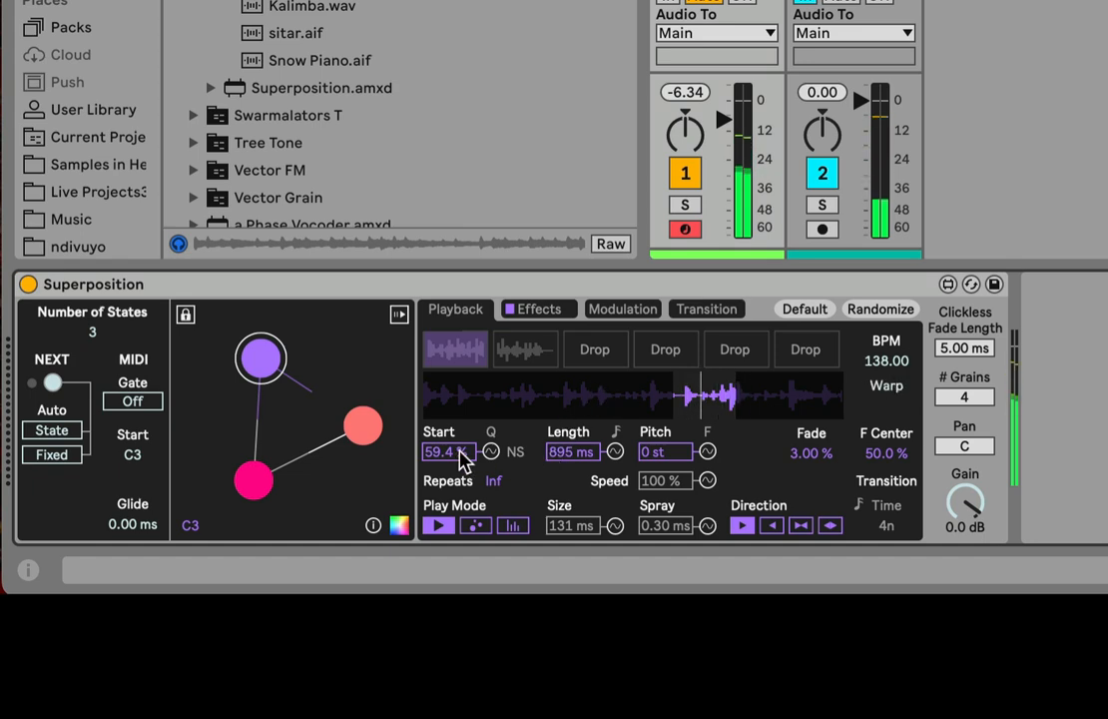
Set the purple state's start to 0.00% and its note-based length to 2n, and try the granular mode before returning to normal playback
drag(460, 451, 461, 453)
click(616, 432)
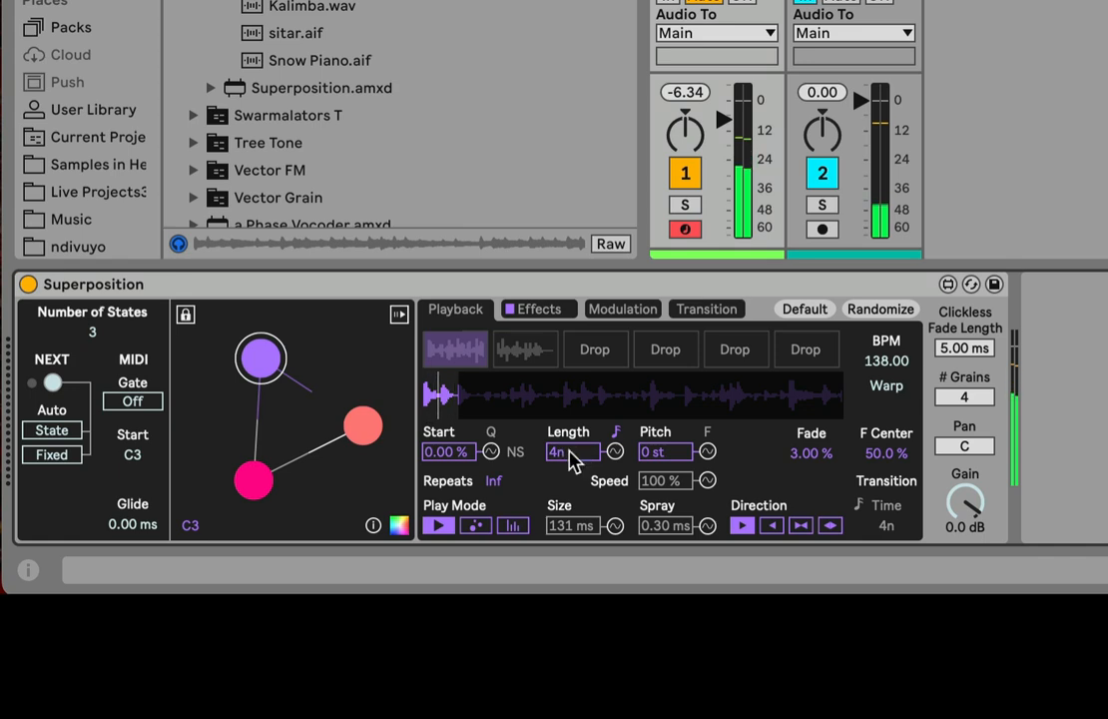
drag(574, 455, 574, 459)
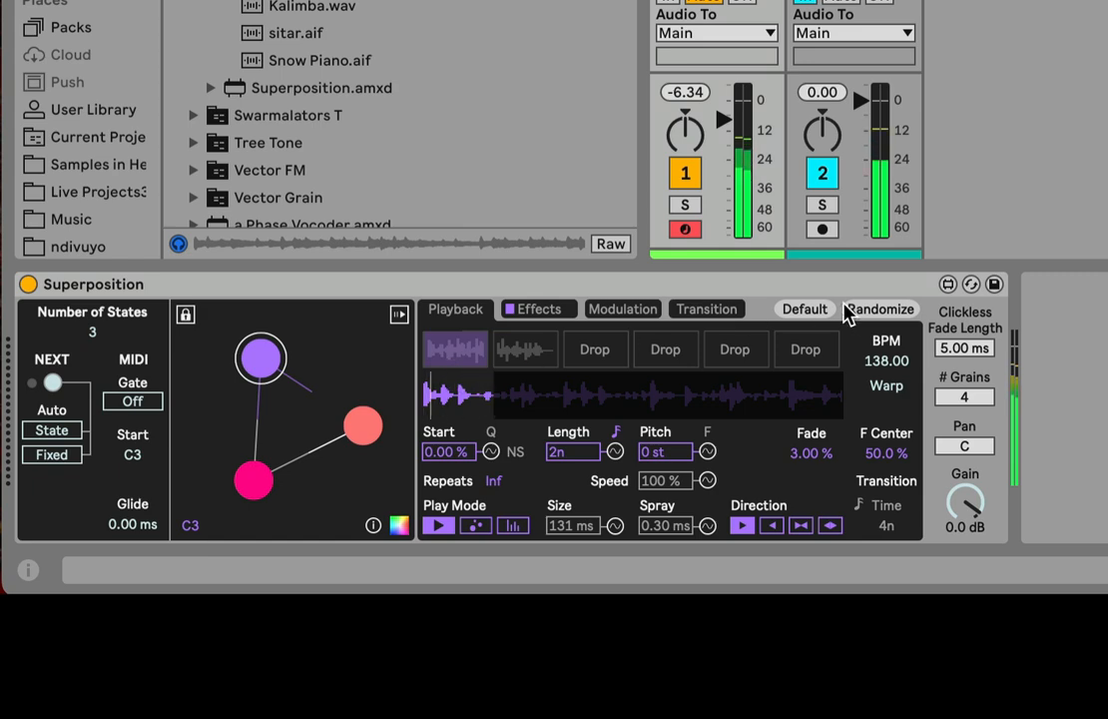
click(476, 526)
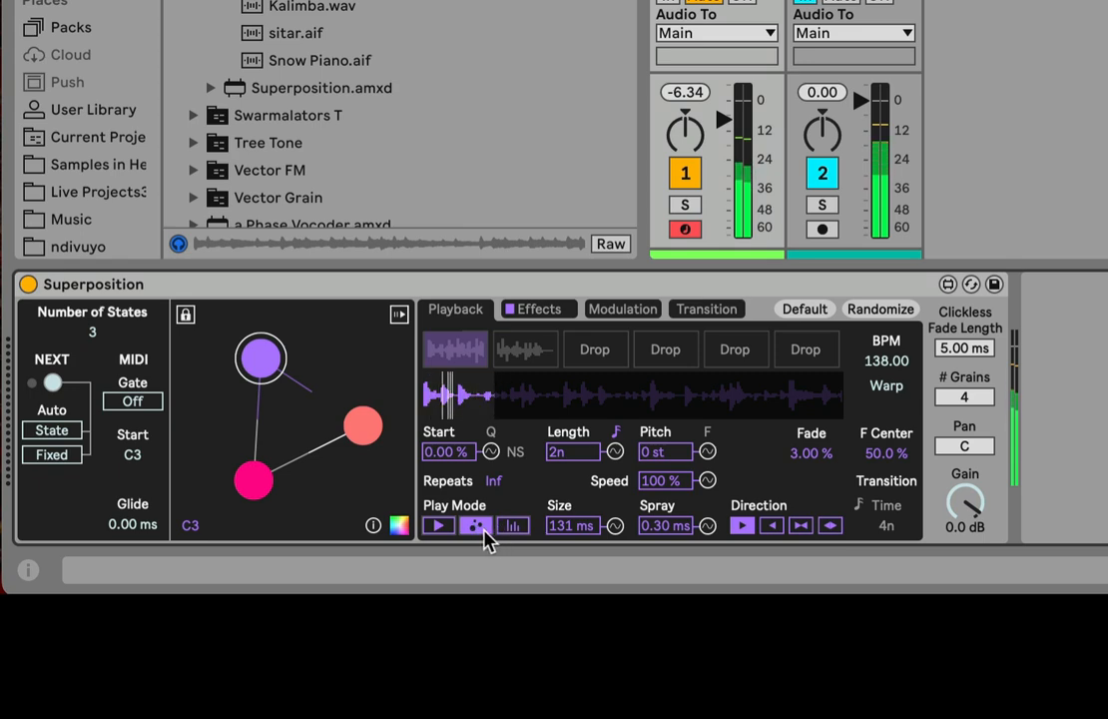
click(439, 526)
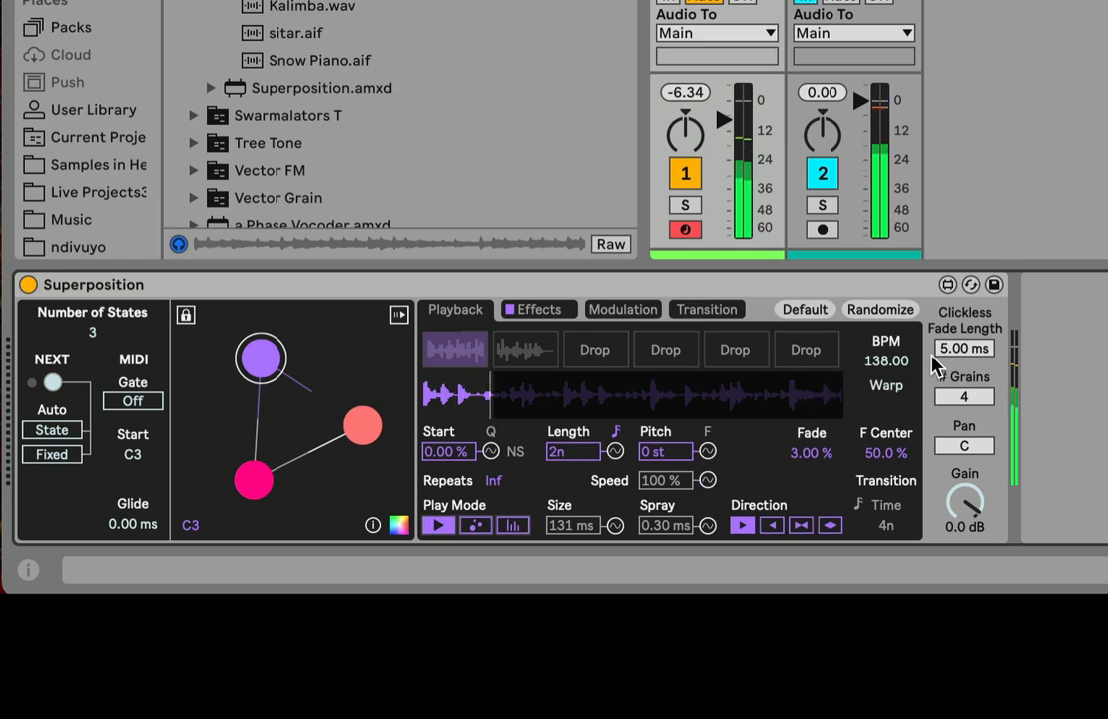
Try the sample's BPM at 120, restore it to 138, and turn Warp off
drag(893, 362, 894, 249)
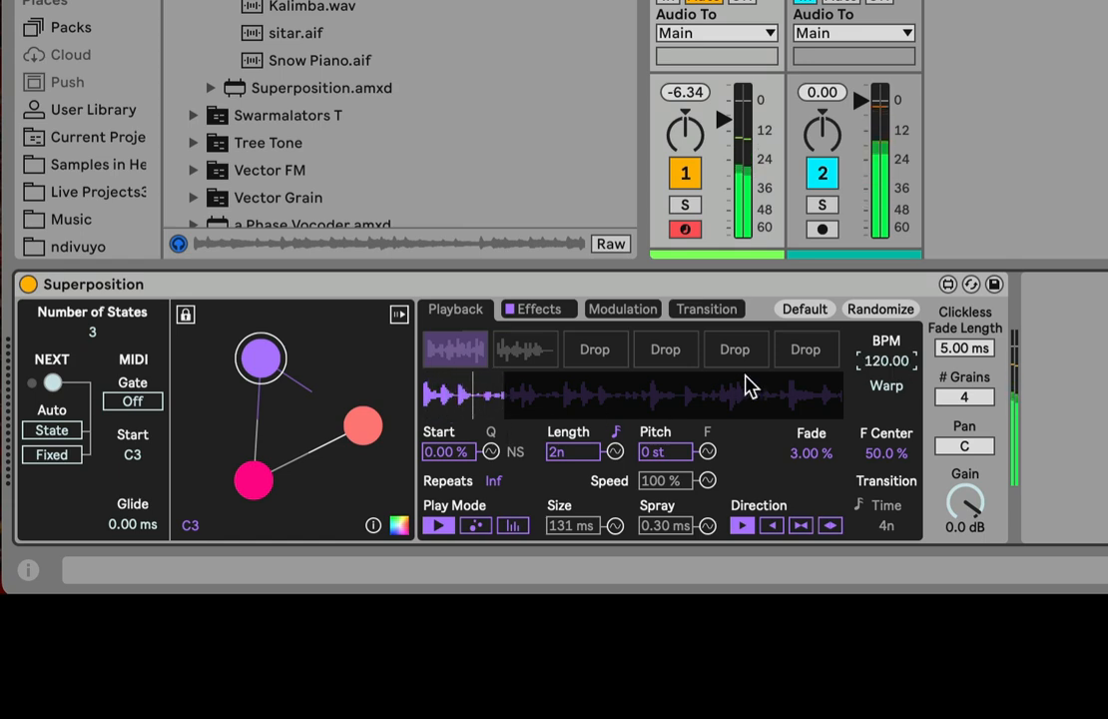
text(138)
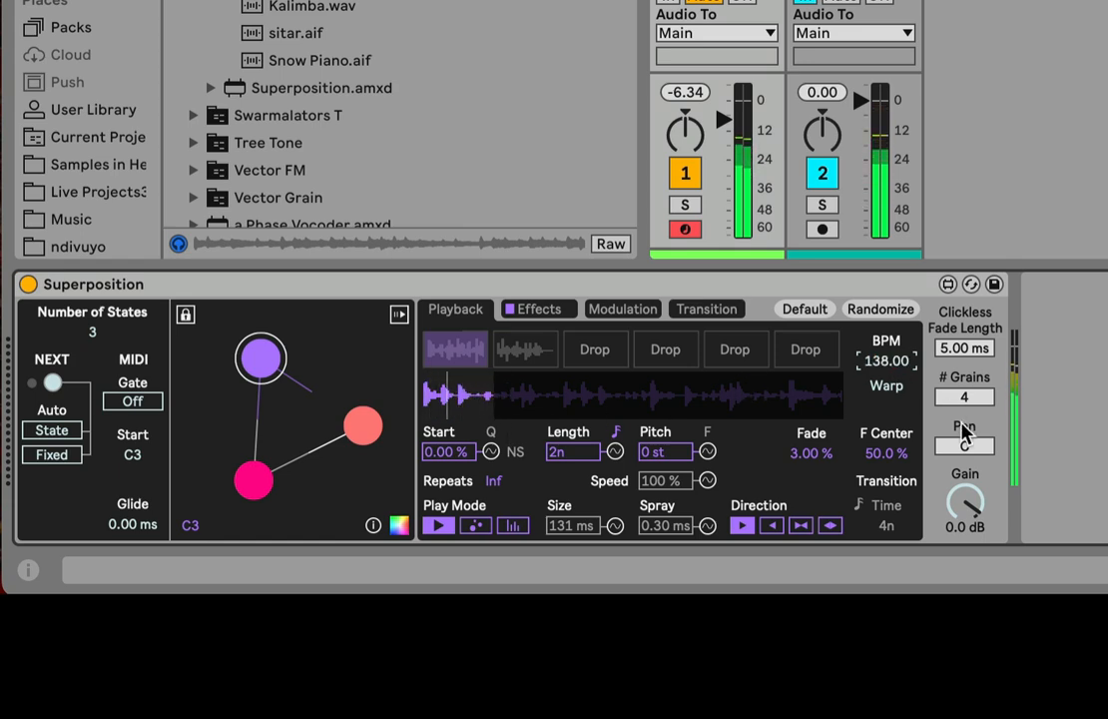
click(888, 389)
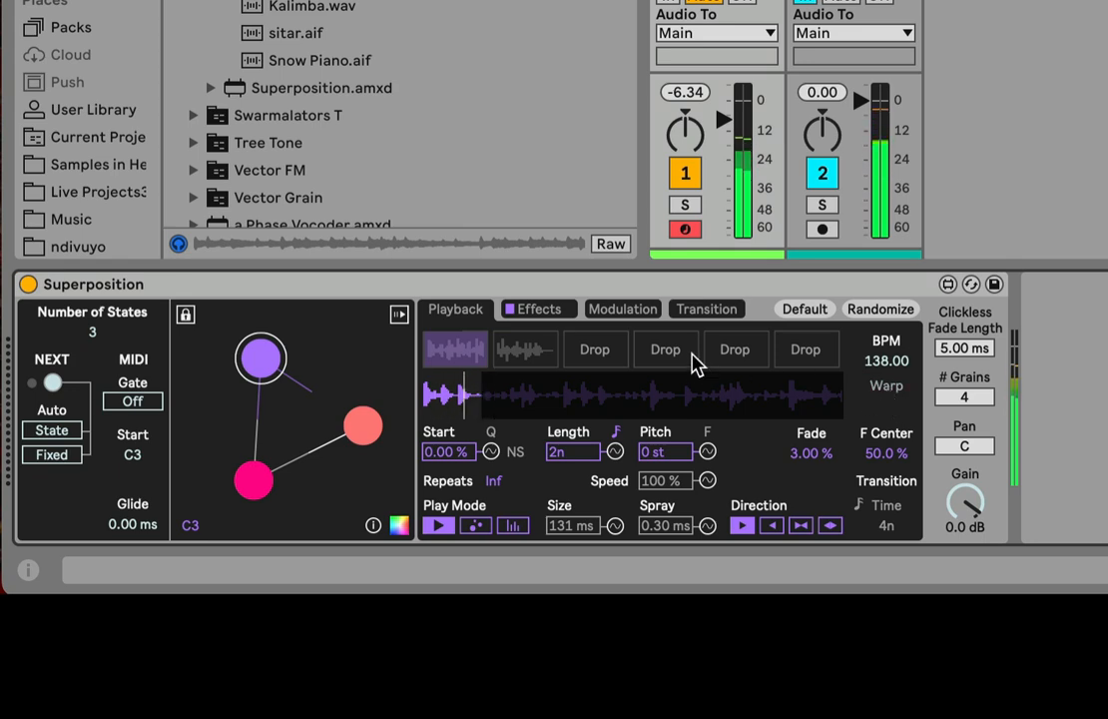
Assign the second loaded sample to the purple state and try its filter settings, keeping the LP type and 20.0 kHz cutoff
click(544, 354)
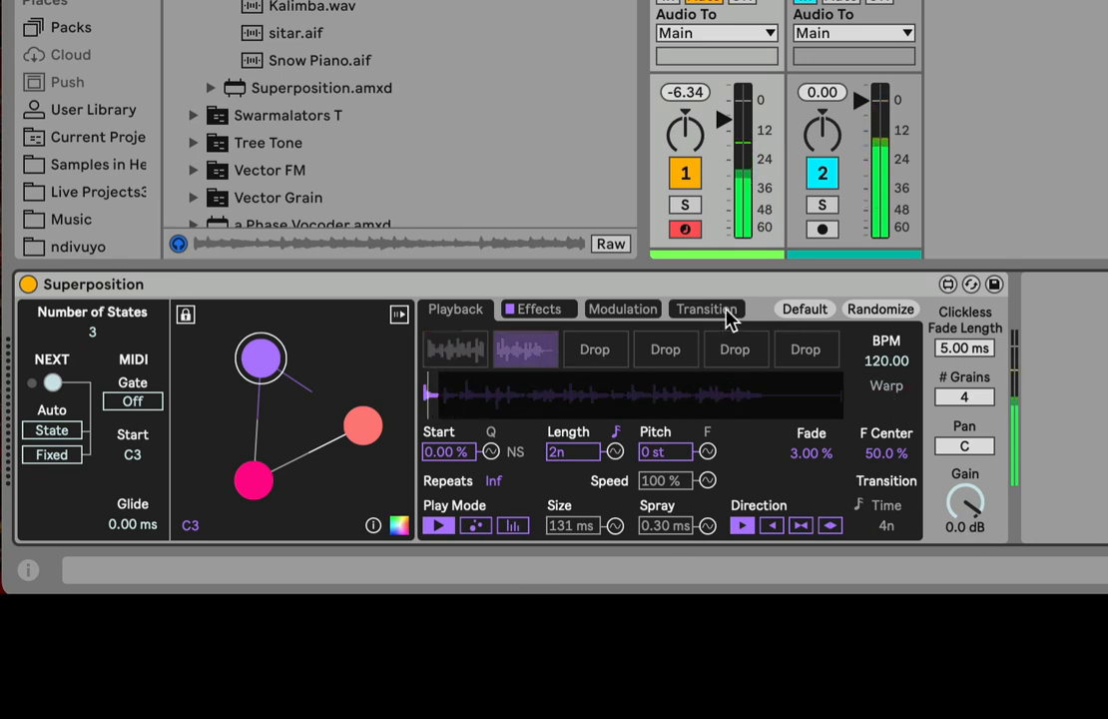
click(535, 311)
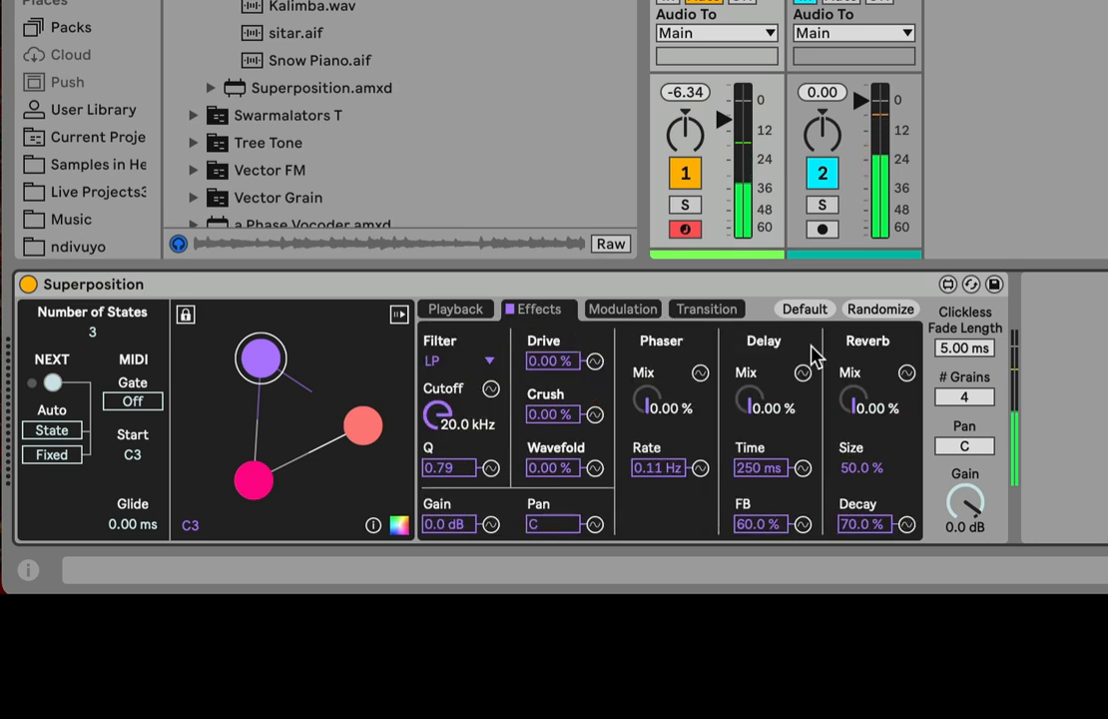
mouse_move(438, 420)
mouse_down()
mouse_move(438, 505)
mouse_move(438, 420)
mouse_up()
click(445, 356)
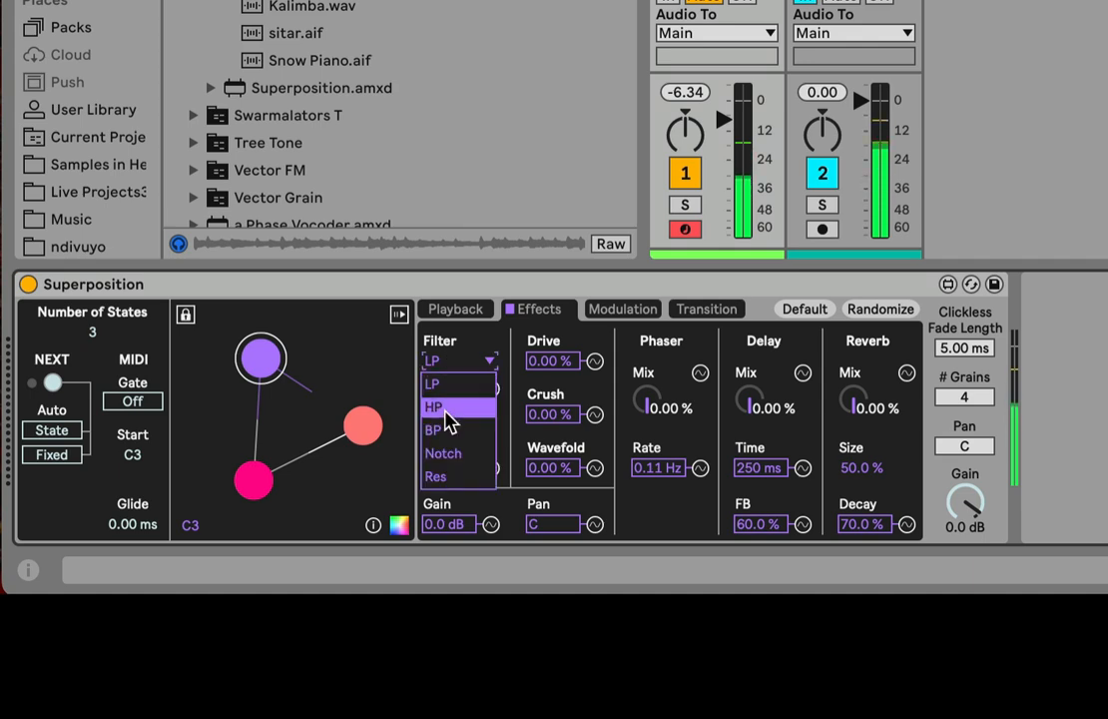
click(451, 381)
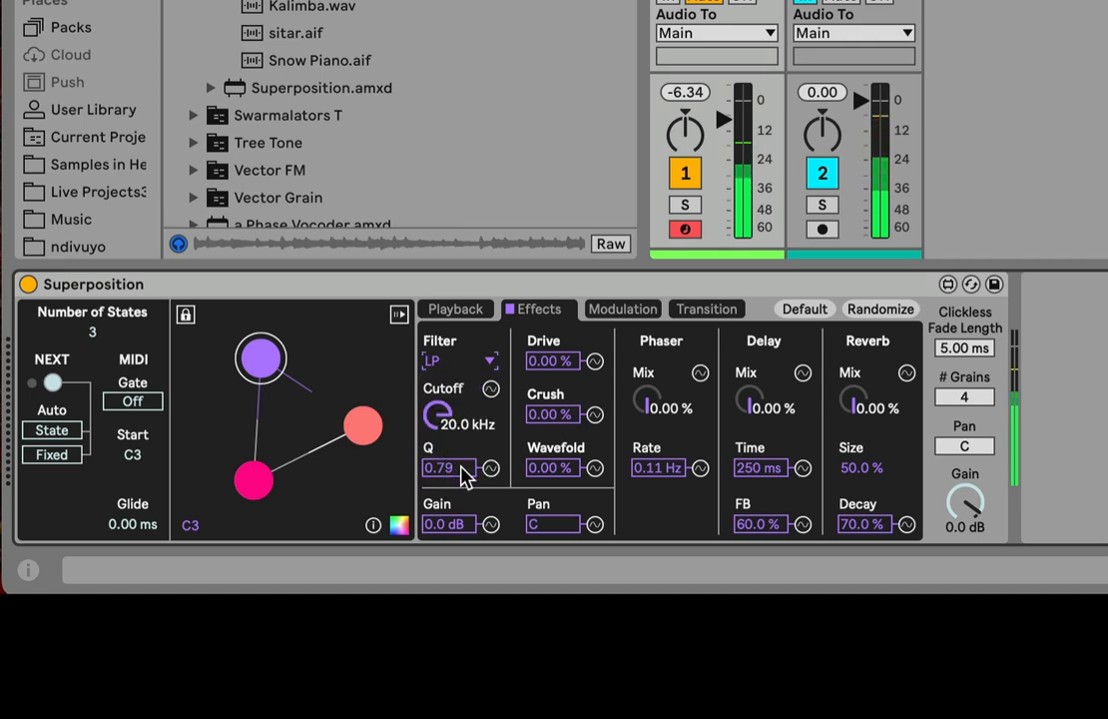
Try drive, crush and wavefold on the purple state and return each of them to 0.00 %
mouse_move(550, 364)
mouse_down()
mouse_move(550, 289)
mouse_move(550, 364)
mouse_up()
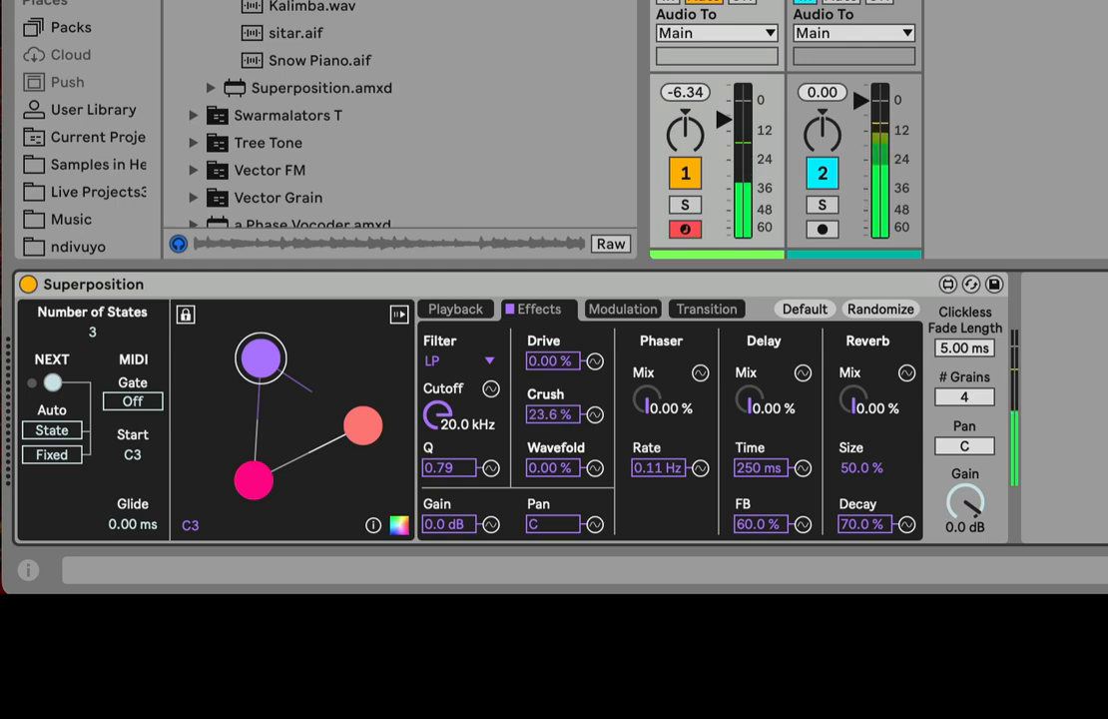
drag(556, 311, 556, 411)
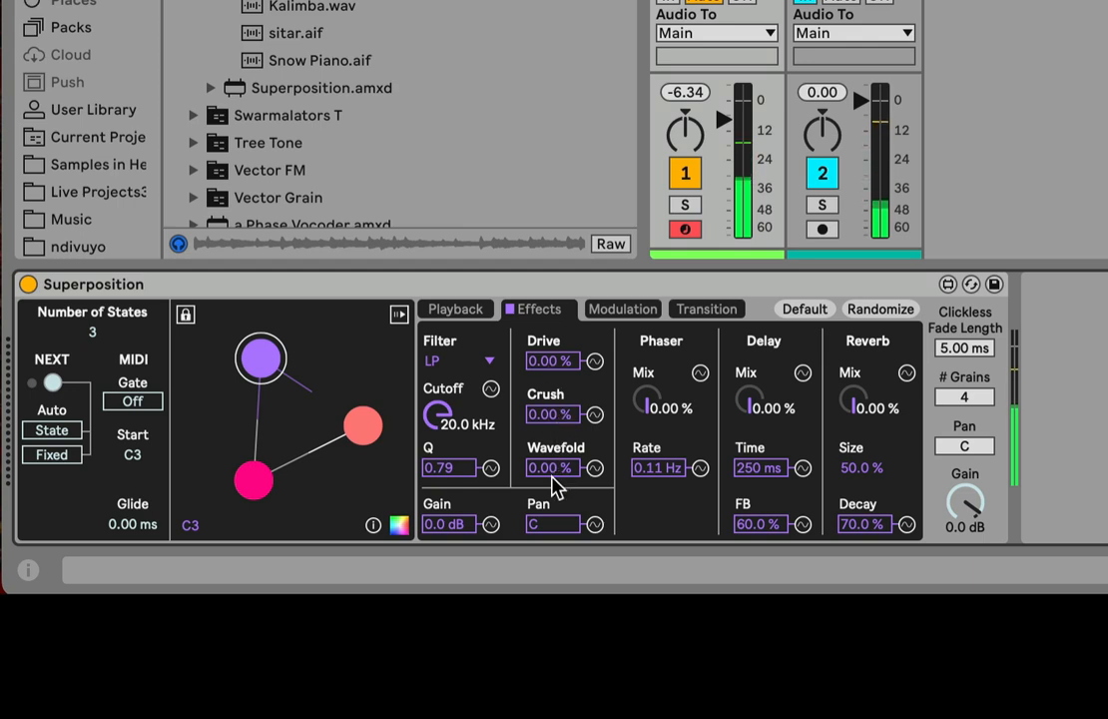
drag(553, 472, 553, 471)
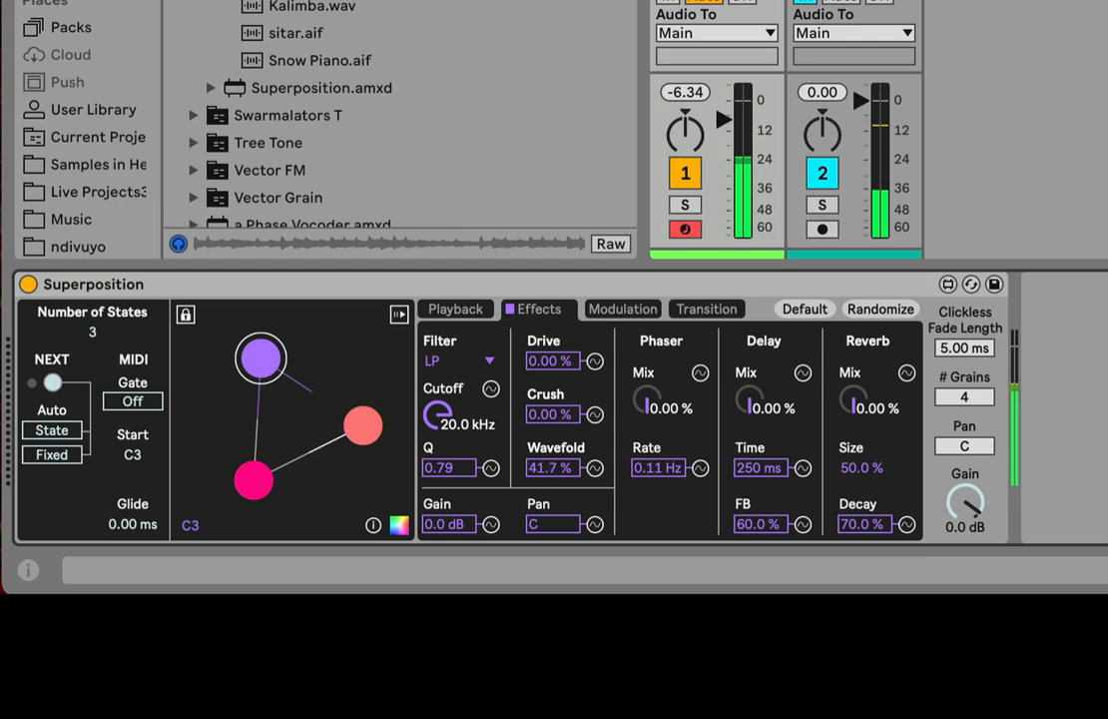
drag(553, 471, 553, 569)
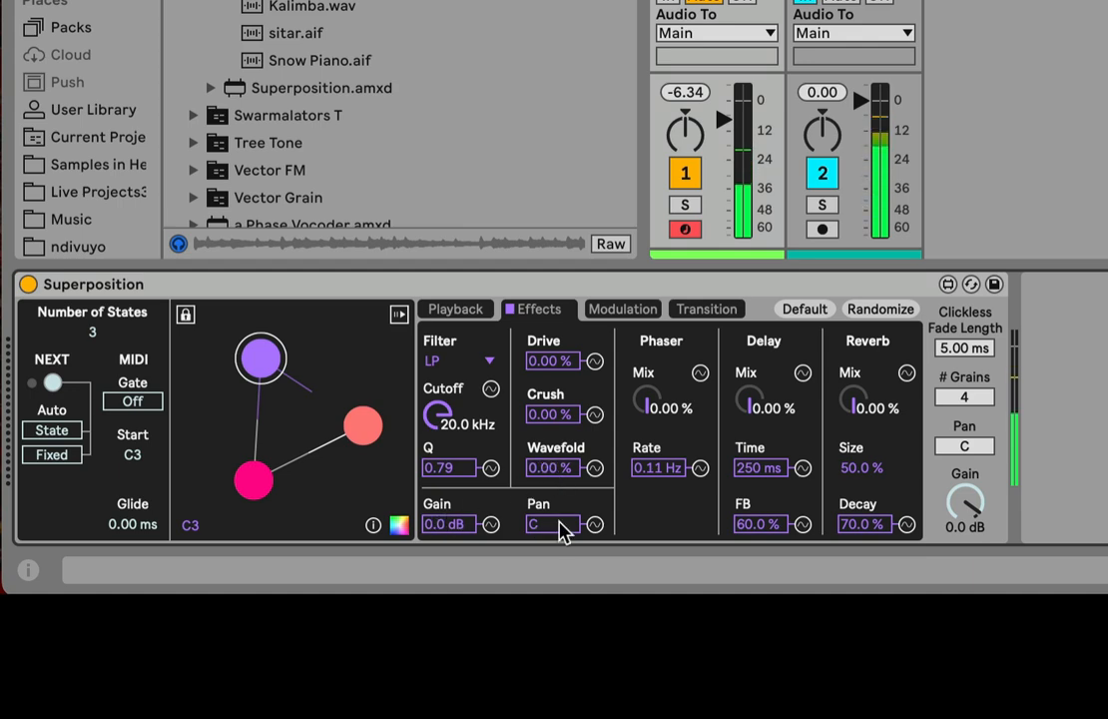
Set the phaser rate to 0.89 Hz, delay time to 48.6 ms with 64.7 % feedback, and reverb size to 22.4 % with 95.2 % decay
drag(649, 404, 649, 299)
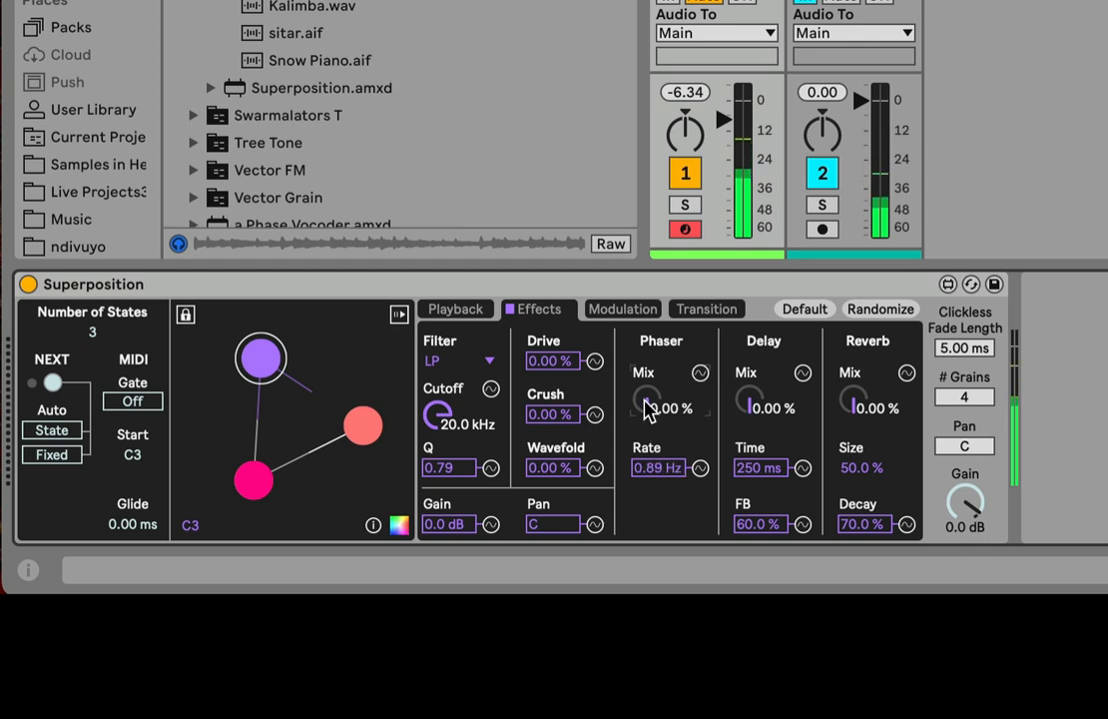
drag(747, 403, 747, 349)
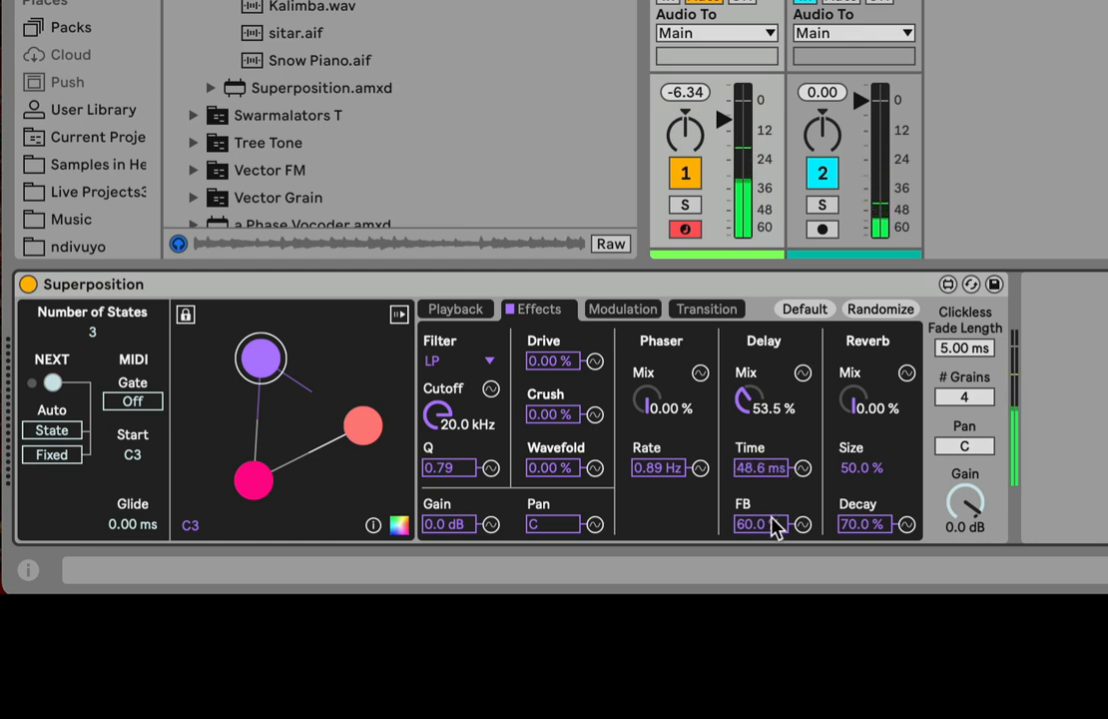
drag(744, 401, 744, 449)
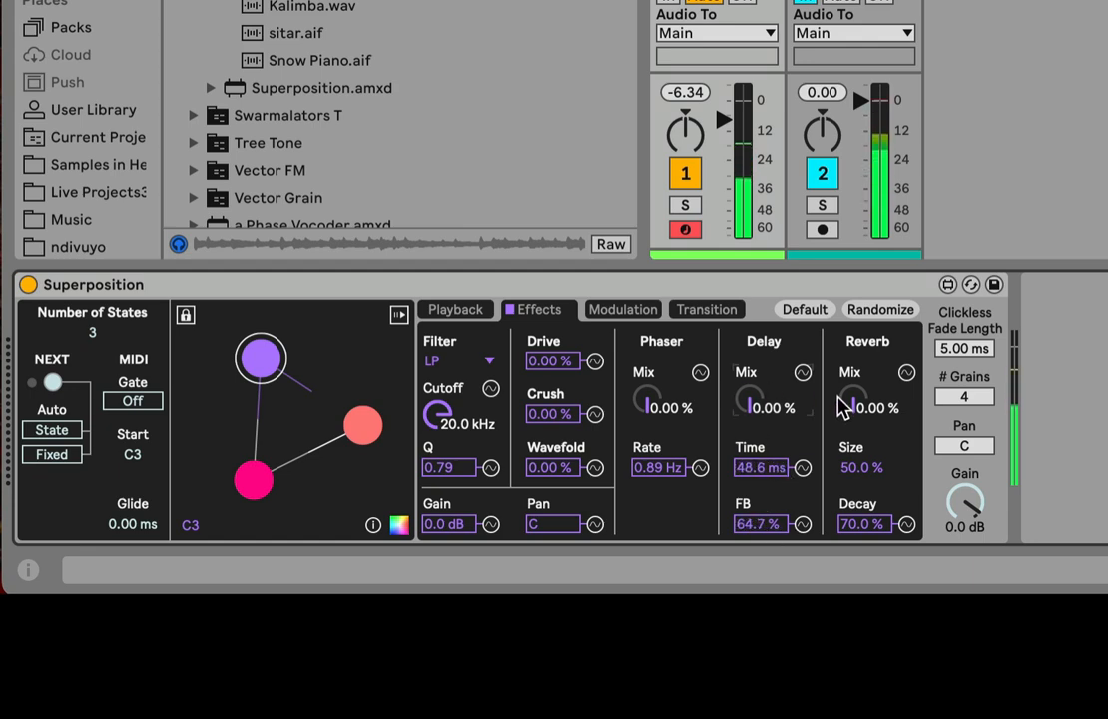
drag(844, 404, 863, 444)
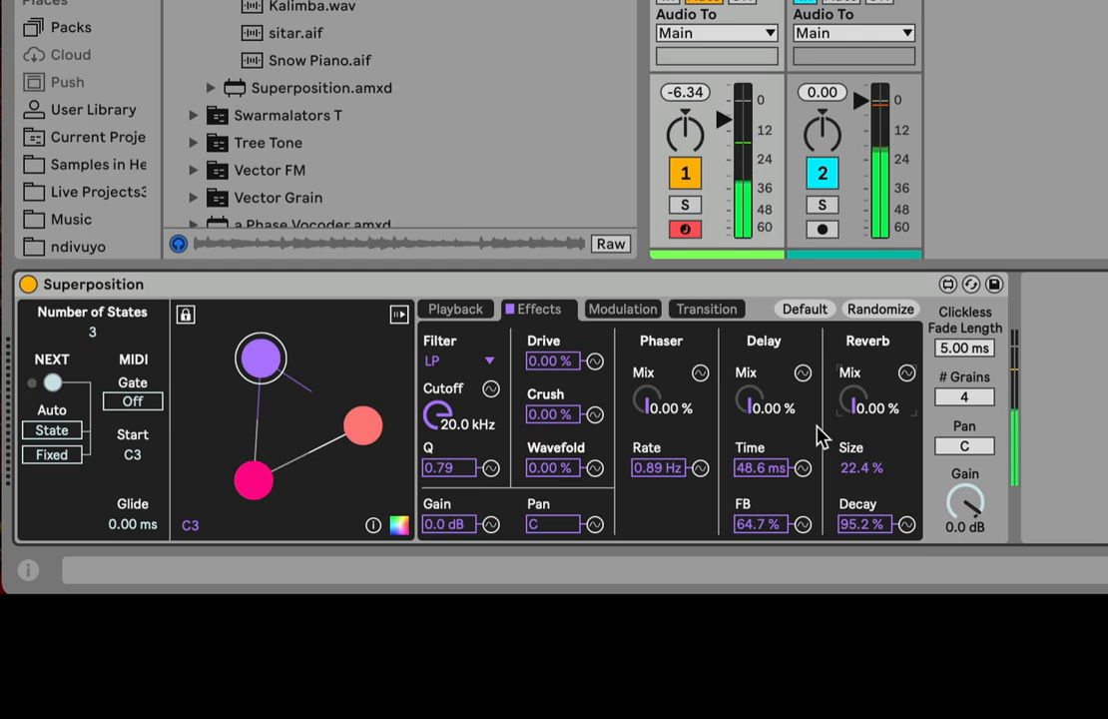
Examine the purple state's modulation sources and the modulation settings of its length, pitch, speed and grain spray
click(615, 309)
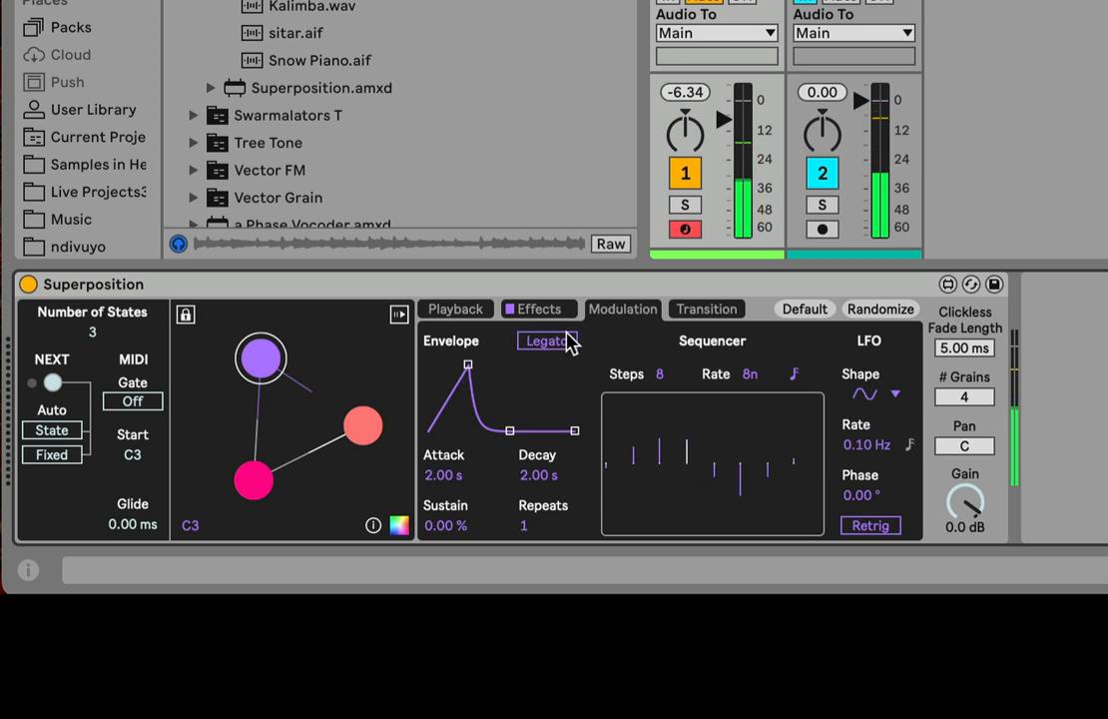
click(472, 314)
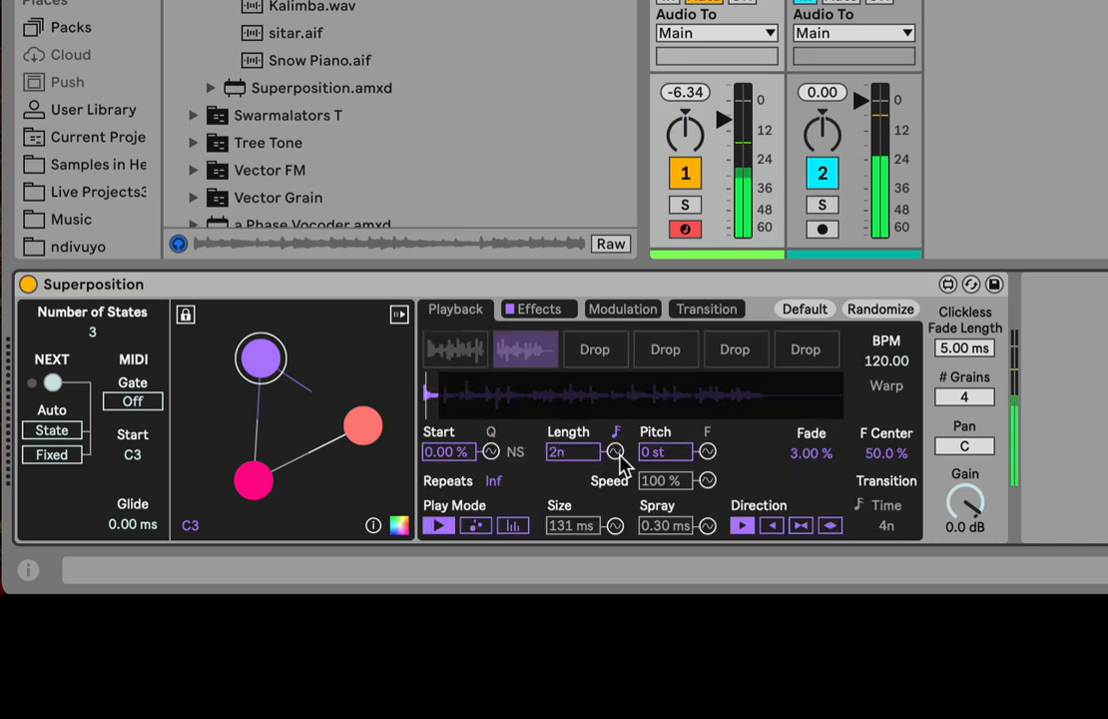
click(616, 451)
click(707, 452)
click(707, 480)
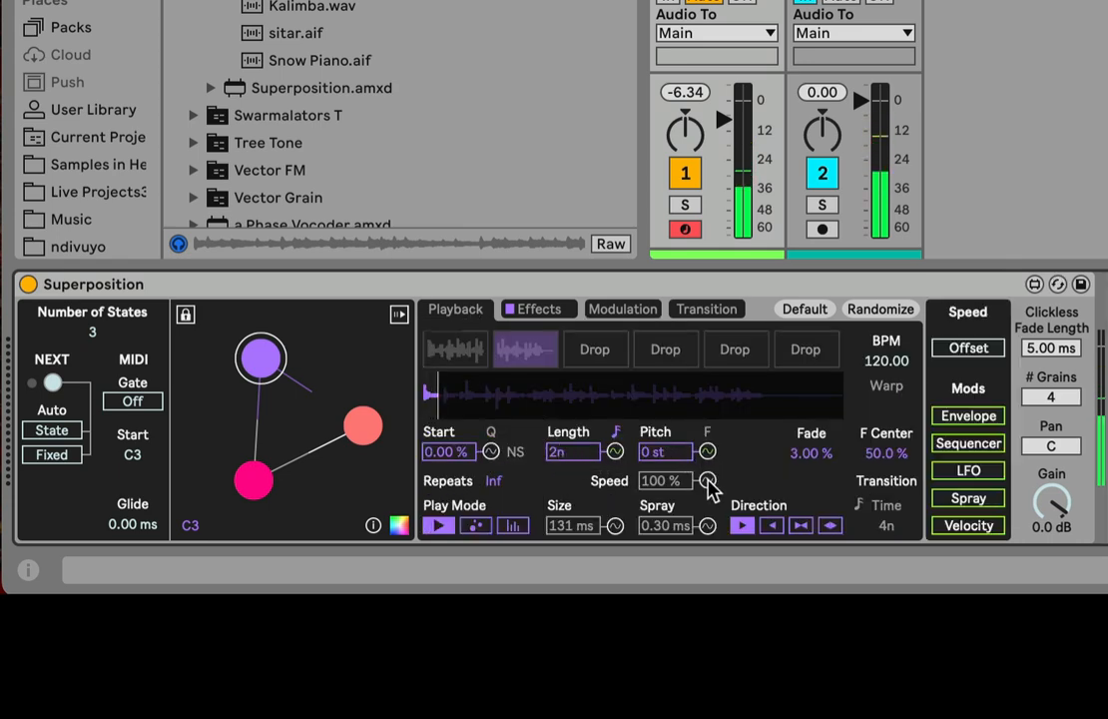
click(708, 526)
click(708, 526)
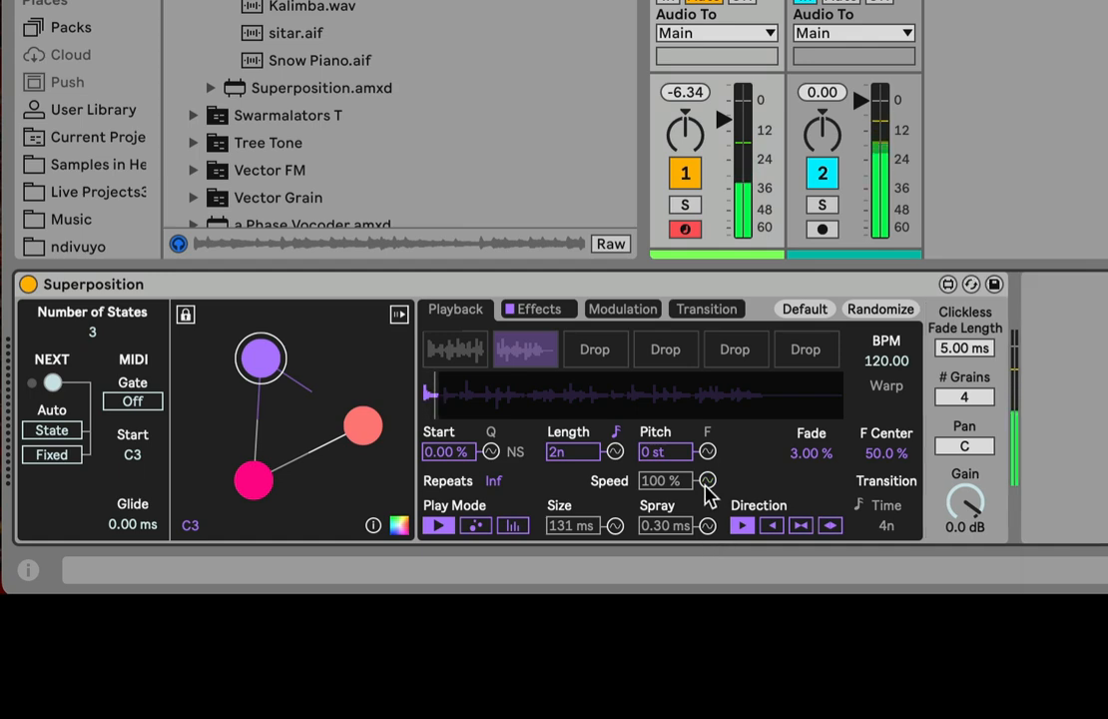
click(706, 452)
click(708, 526)
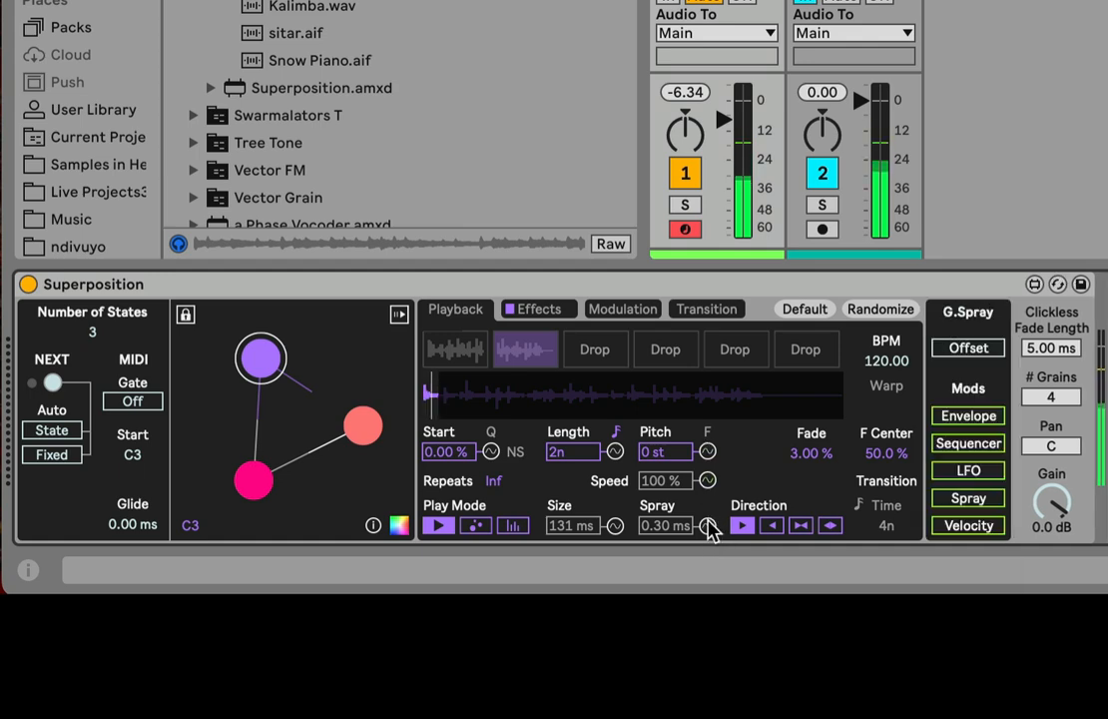
click(707, 454)
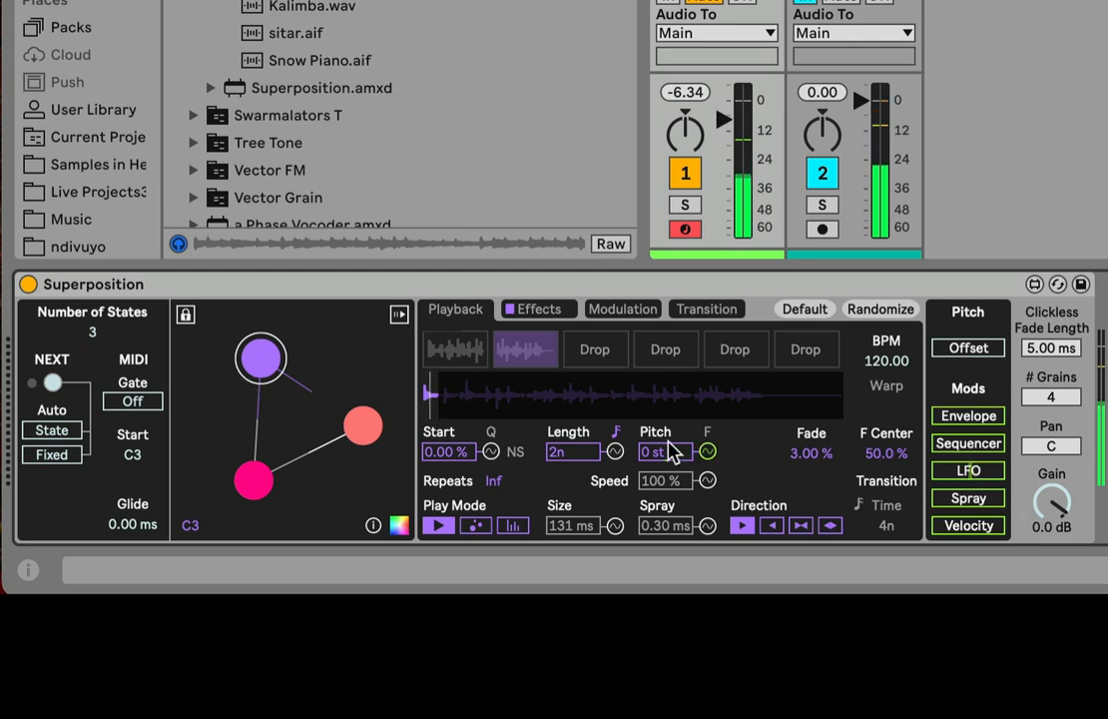
Compare the pitch modulation settings of the coral and pink states, and return to the purple state
click(373, 434)
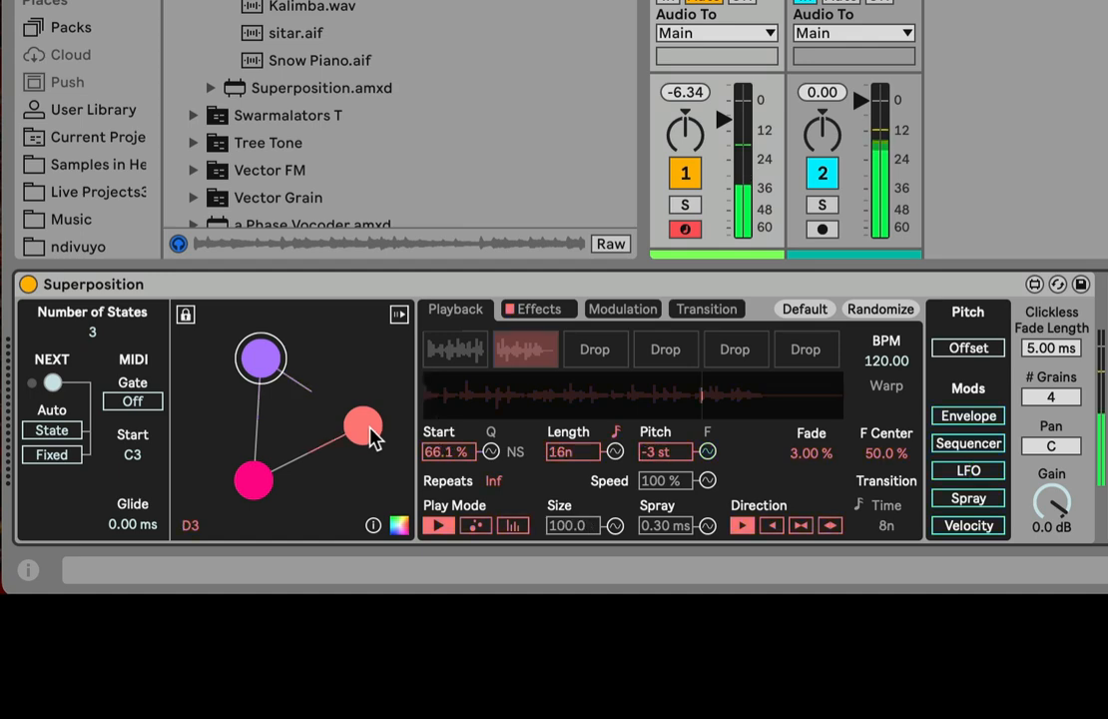
click(250, 486)
click(262, 367)
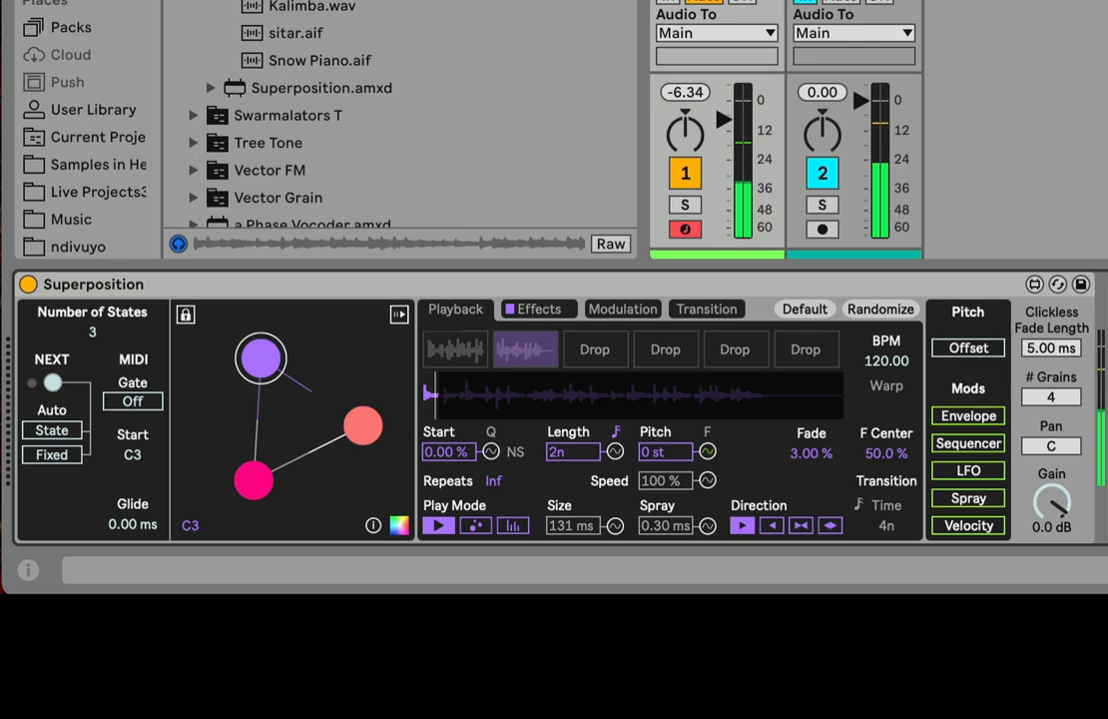
Try a small pitch offset while switching between the coral, pink and purple states
click(361, 427)
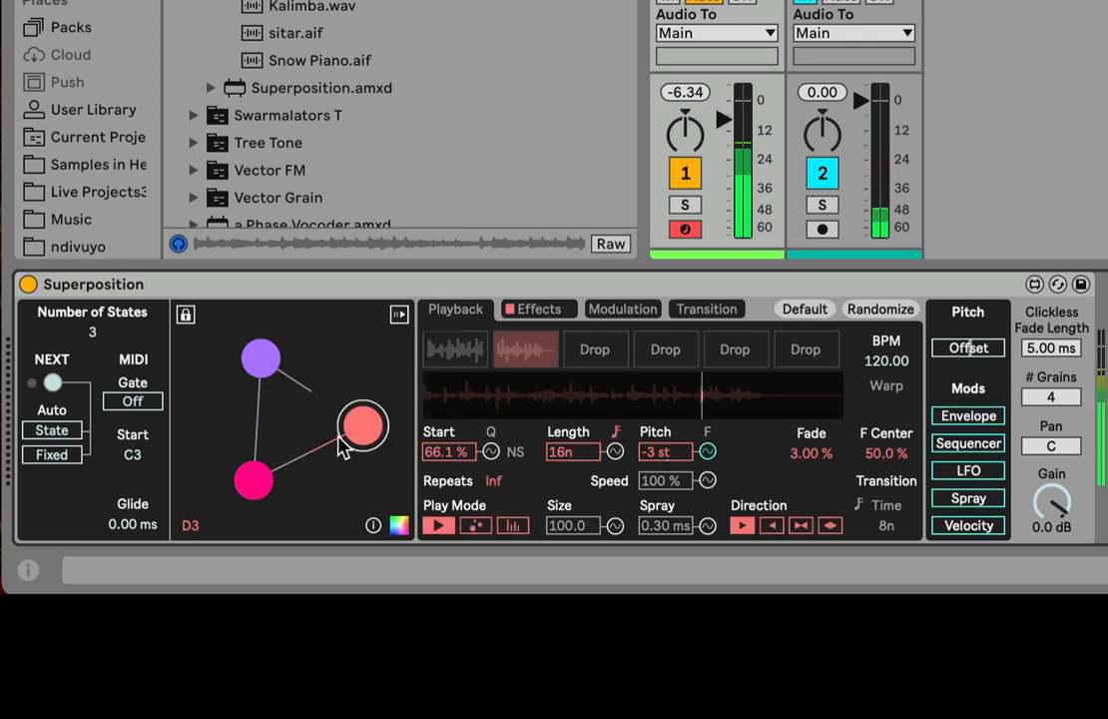
click(250, 481)
click(260, 357)
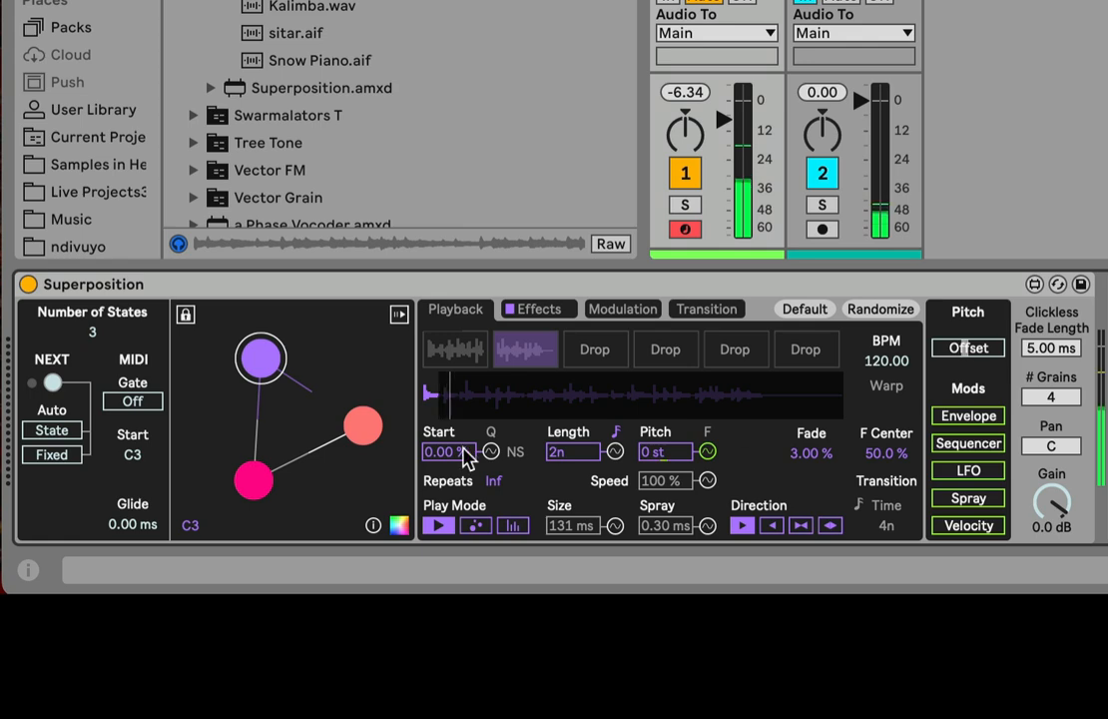
click(362, 425)
click(251, 479)
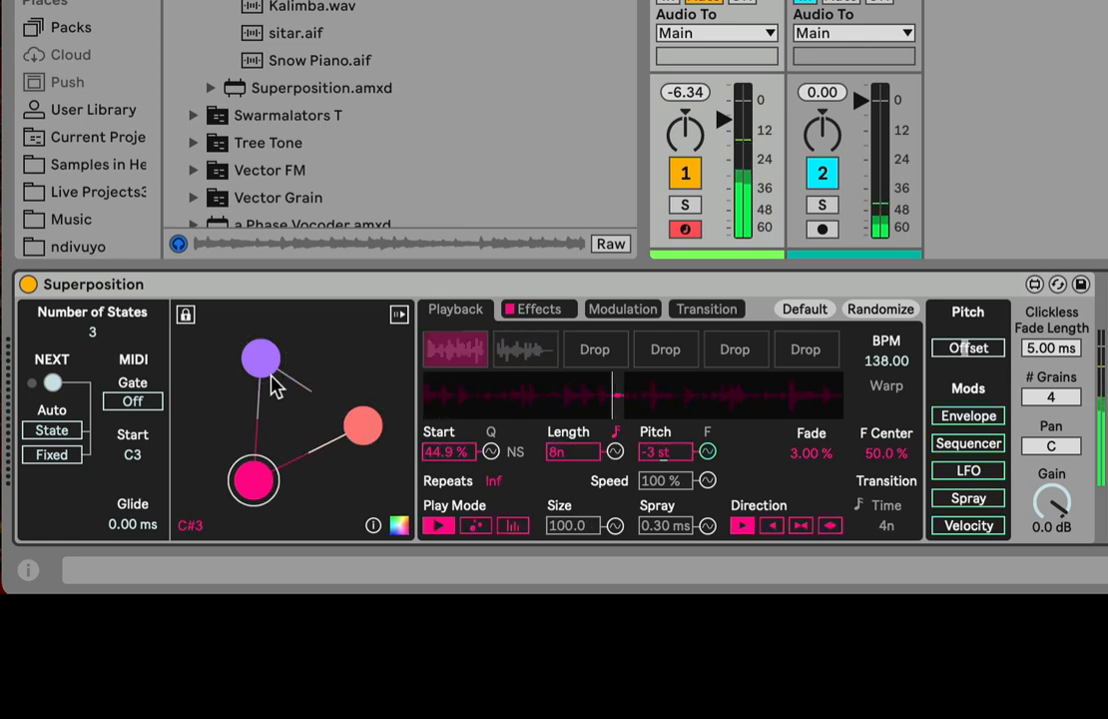
click(270, 358)
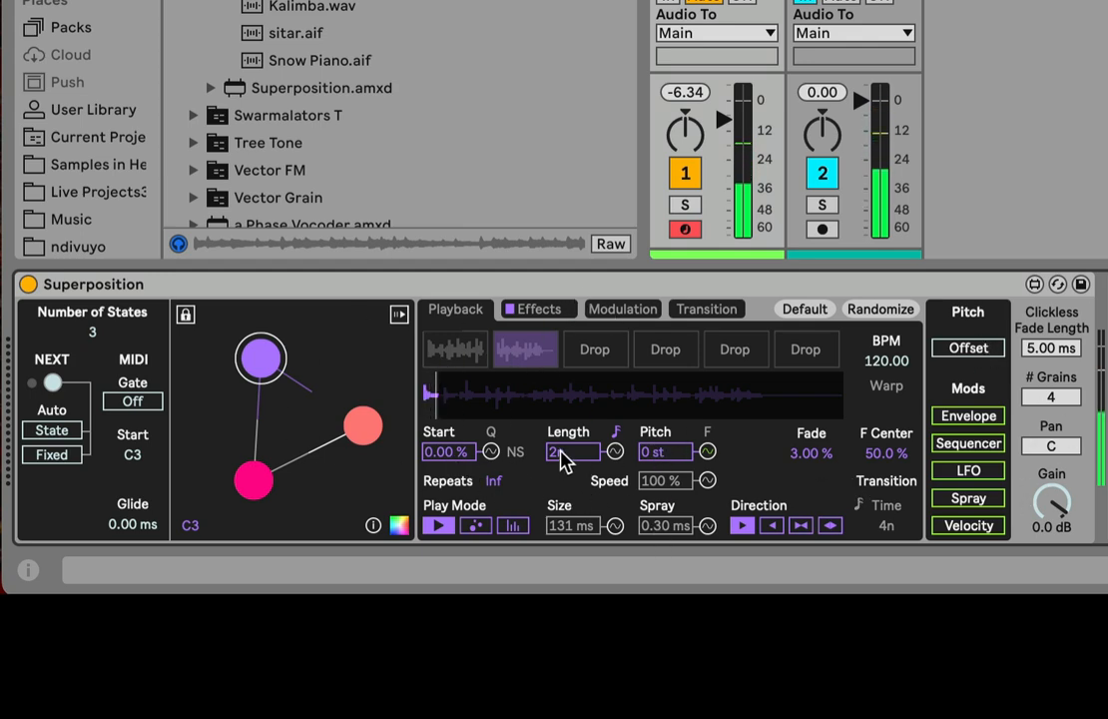
Examine the automation and MIDI mapping options of the pitch offset
right_click(969, 351)
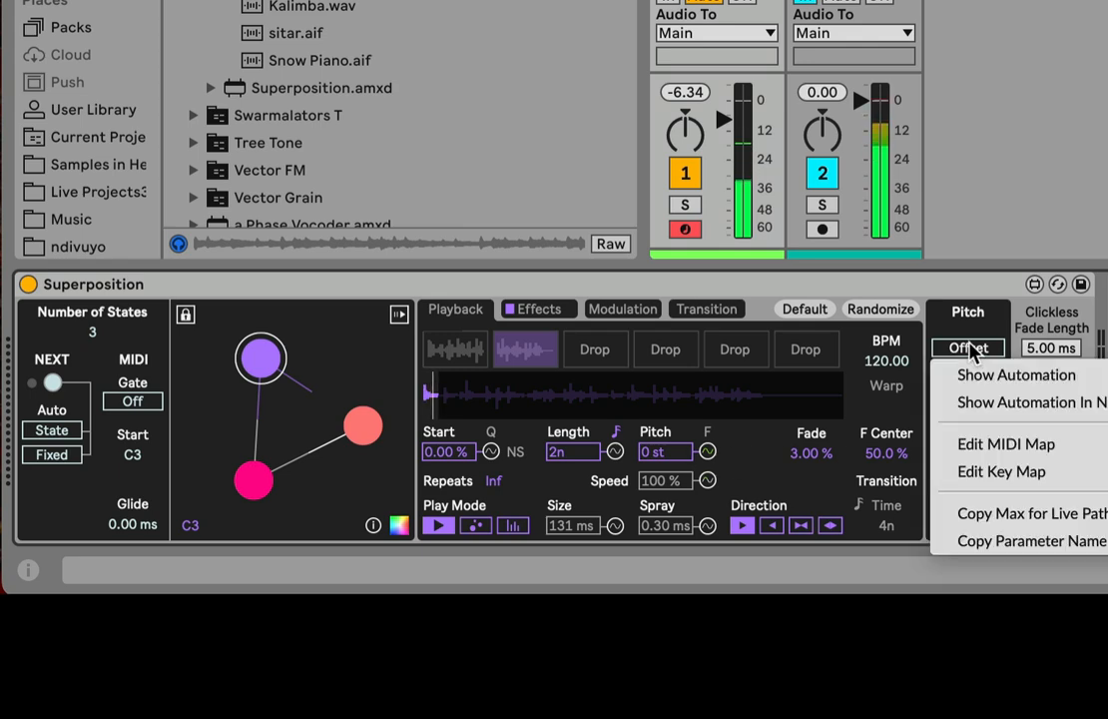
key(Escape)
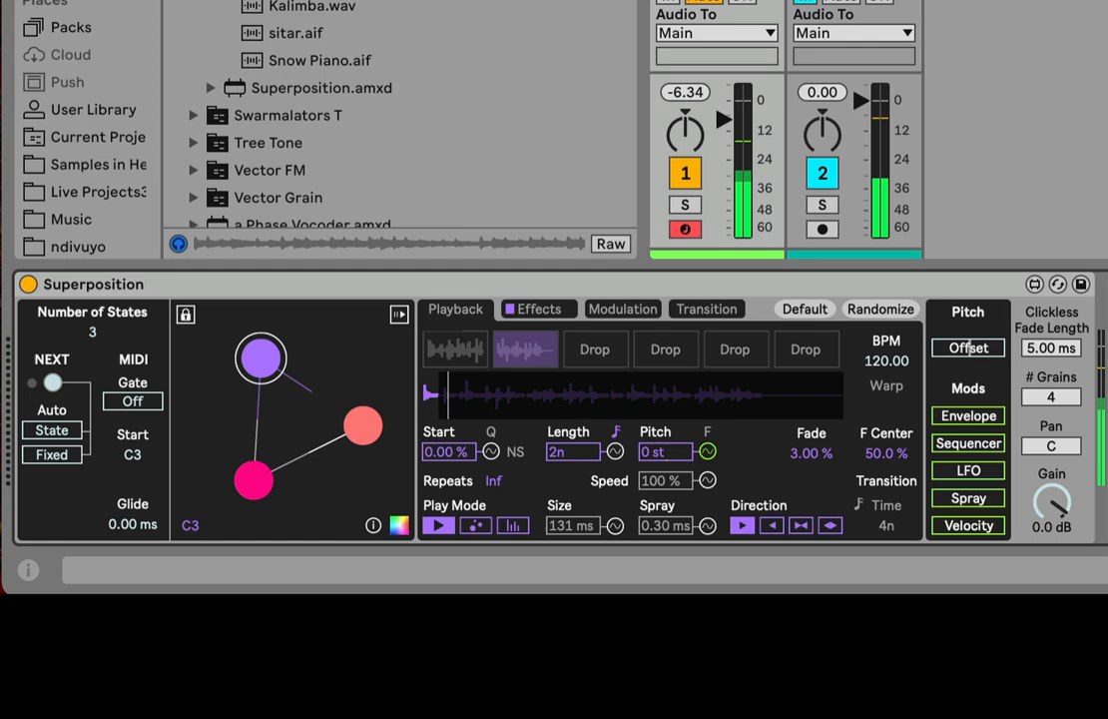
right_click(964, 348)
click(972, 352)
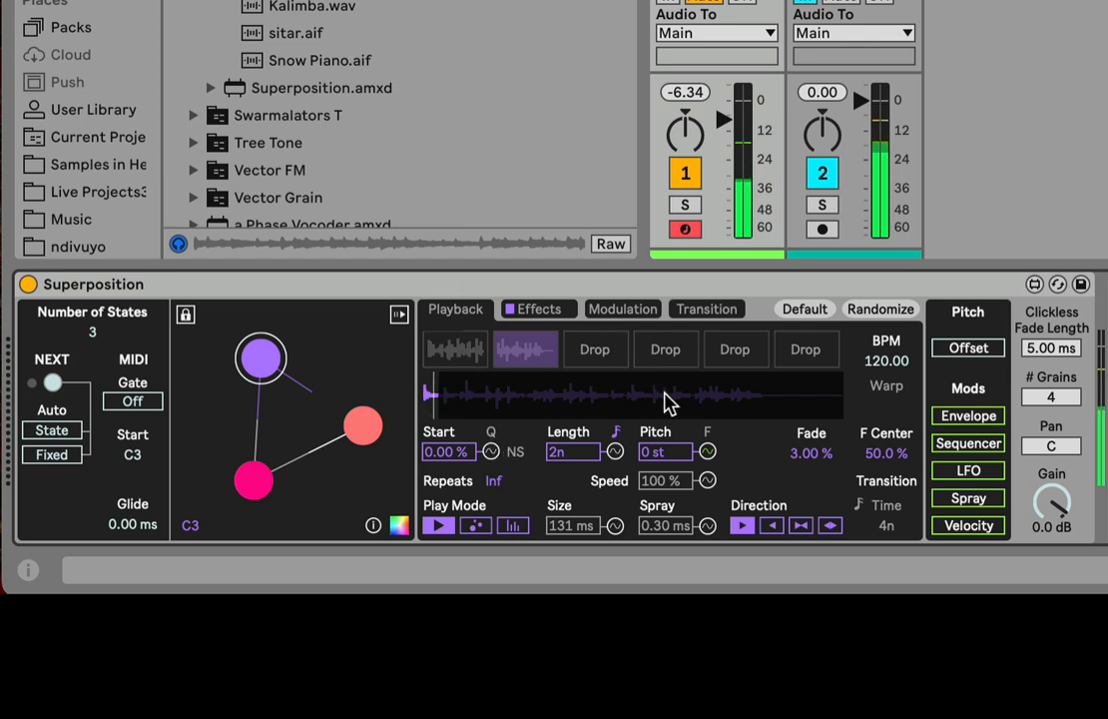
View the modulation settings for speed and length, and examine the mapping options of the length offset
click(711, 457)
click(710, 478)
click(611, 455)
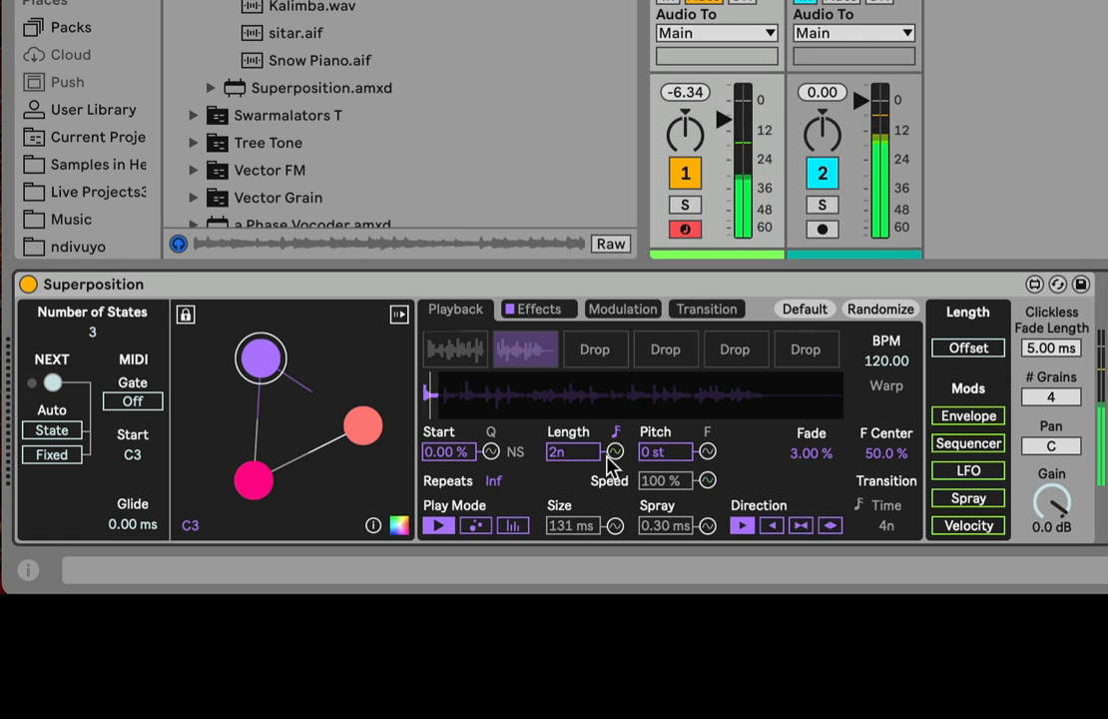
click(611, 452)
click(613, 453)
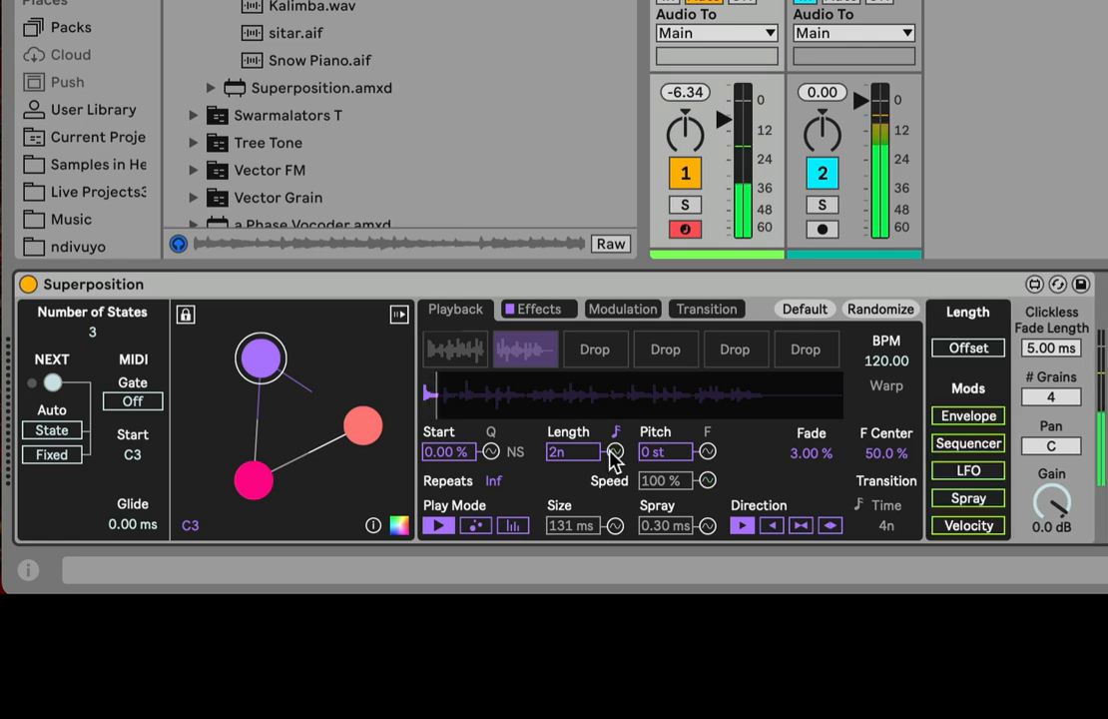
right_click(951, 353)
click(973, 349)
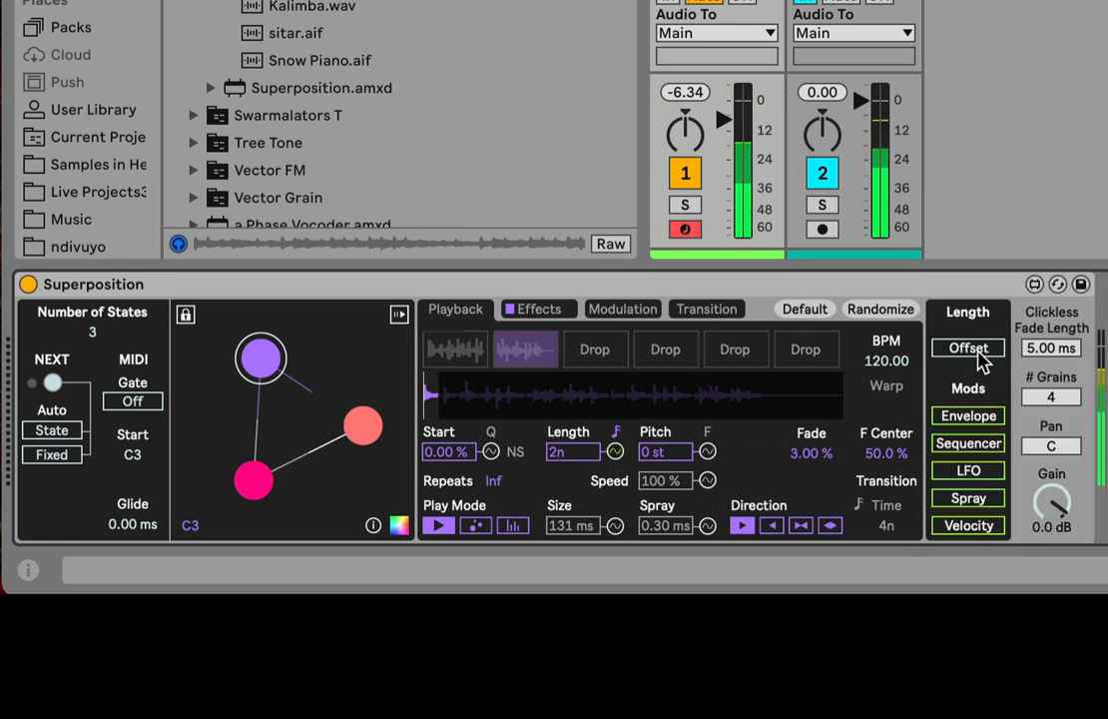
right_click(950, 350)
click(983, 349)
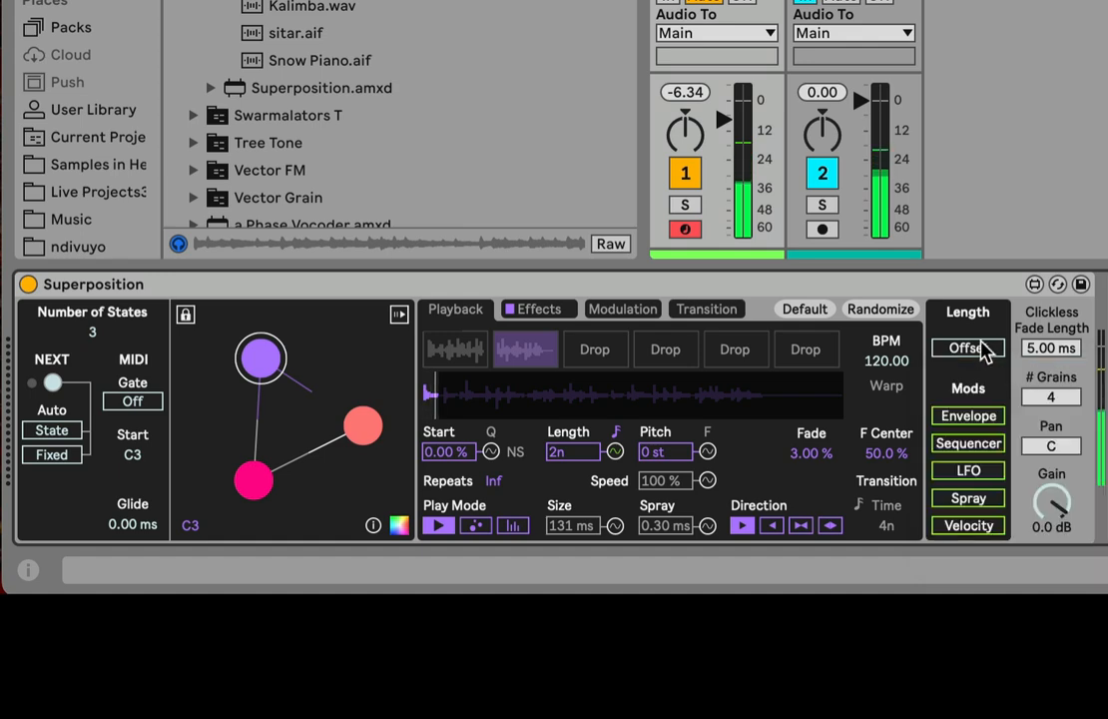
Modulate the purple state's pitch slightly with the sequencer, using a redrawn eight-step pattern at a 4n rate
click(708, 451)
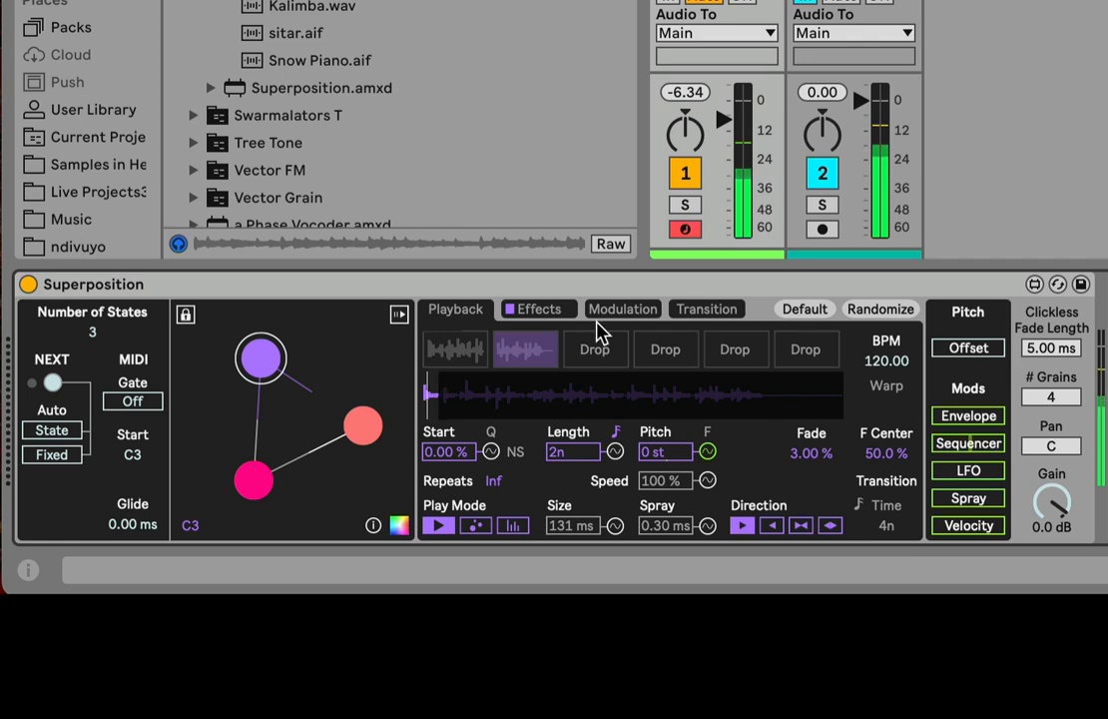
click(625, 310)
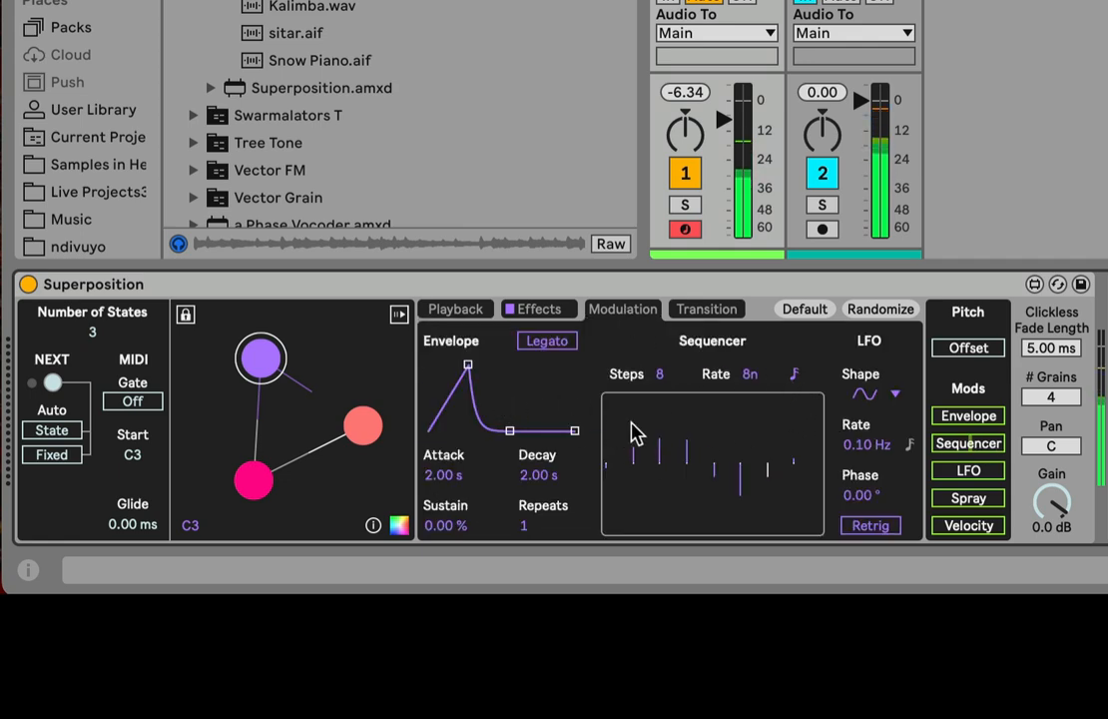
mouse_move(617, 420)
mouse_down()
mouse_move(670, 487)
mouse_move(843, 528)
mouse_up()
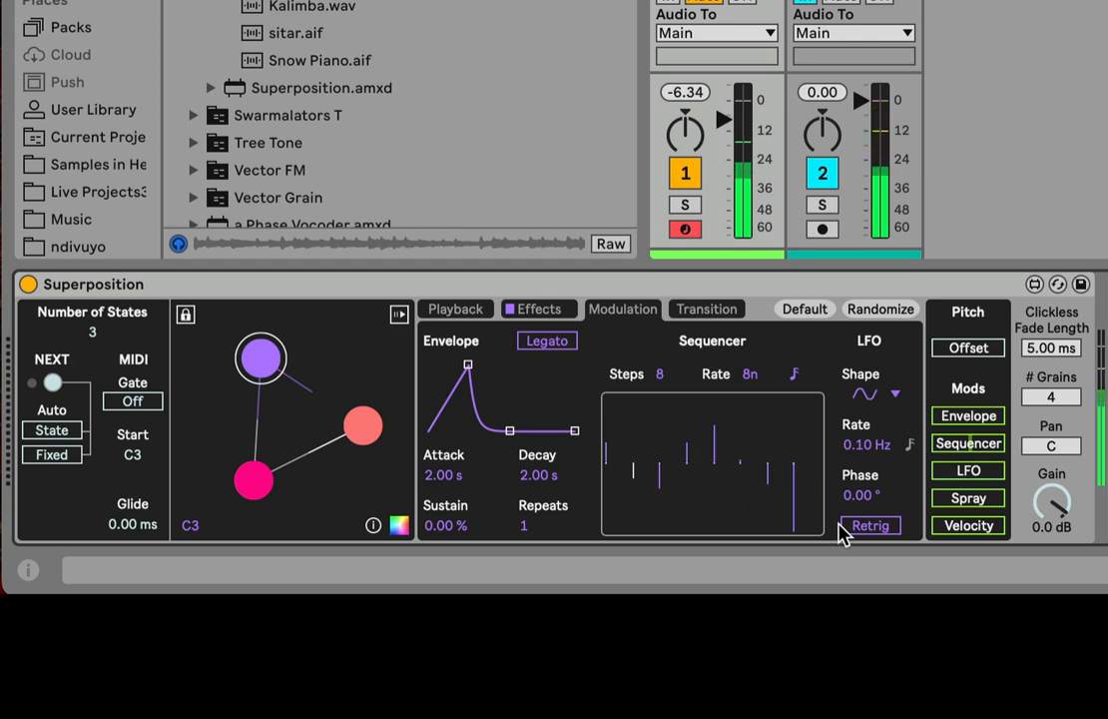
drag(751, 374, 751, 384)
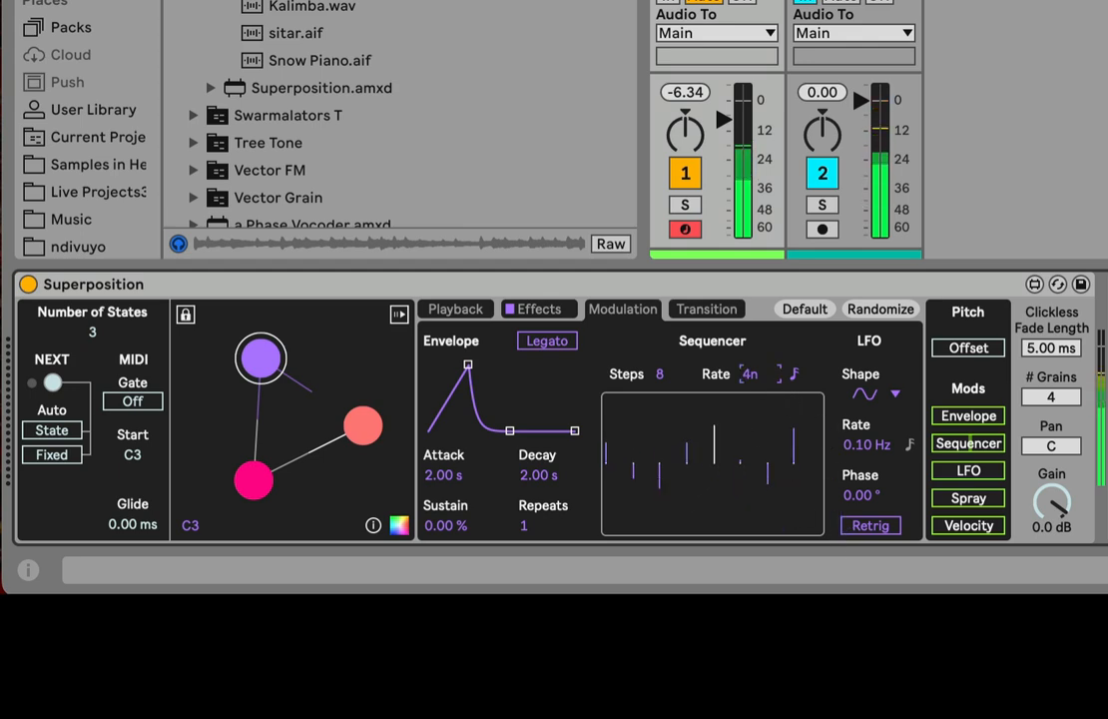
Extend the purple state's sequencer to 12 steps and draw values for the added steps
click(661, 375)
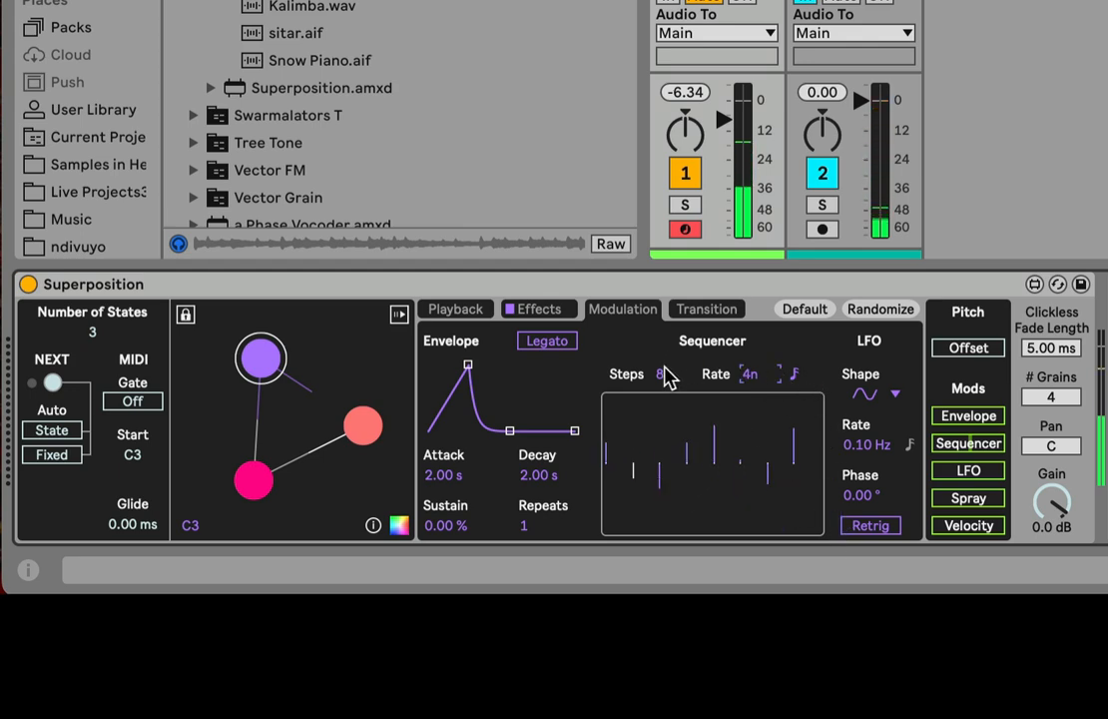
text(12)
key(Return)
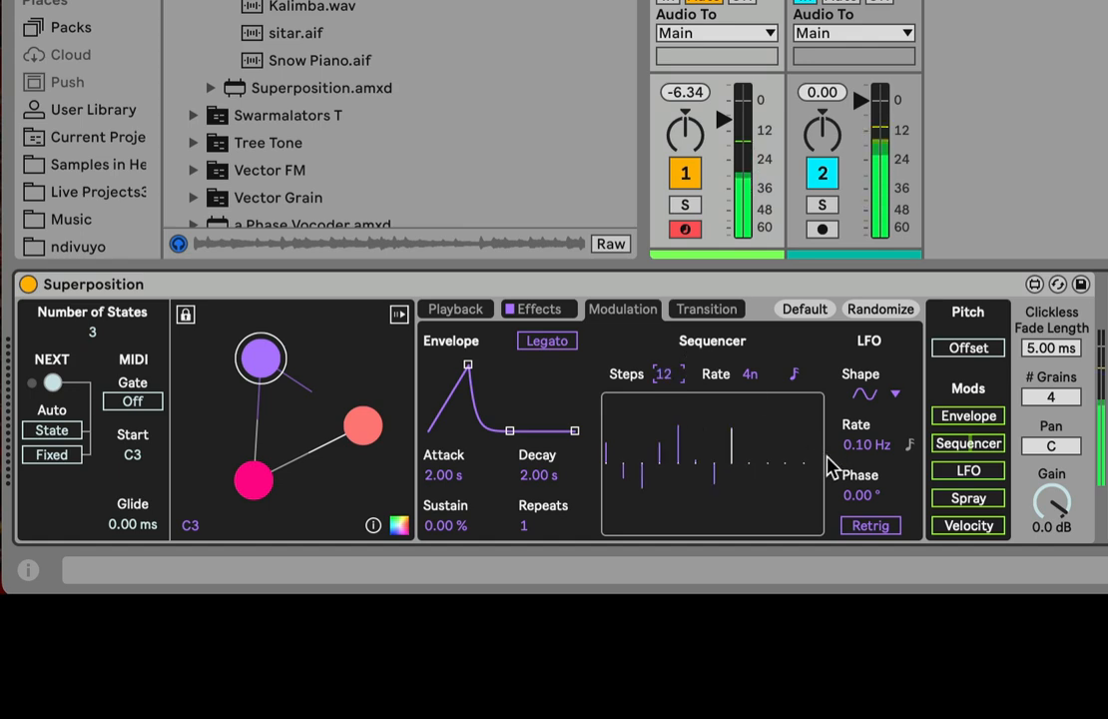
Look at the LFO shape options and try switching the LFO's retrigger on and off
click(868, 396)
click(875, 404)
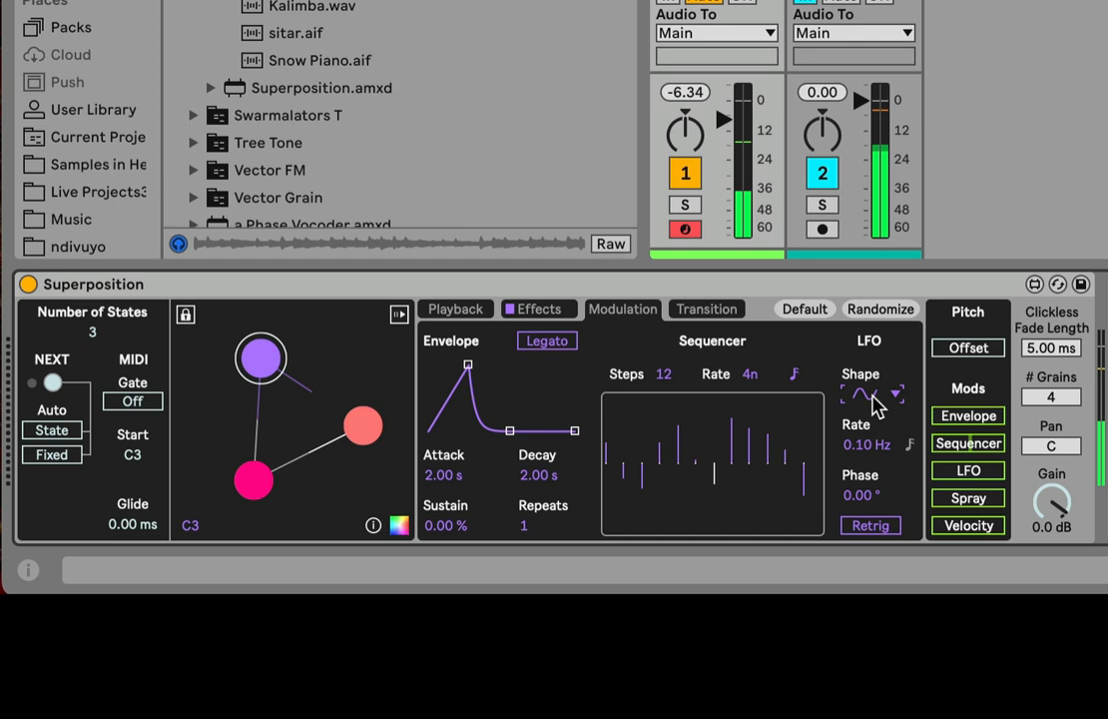
click(865, 526)
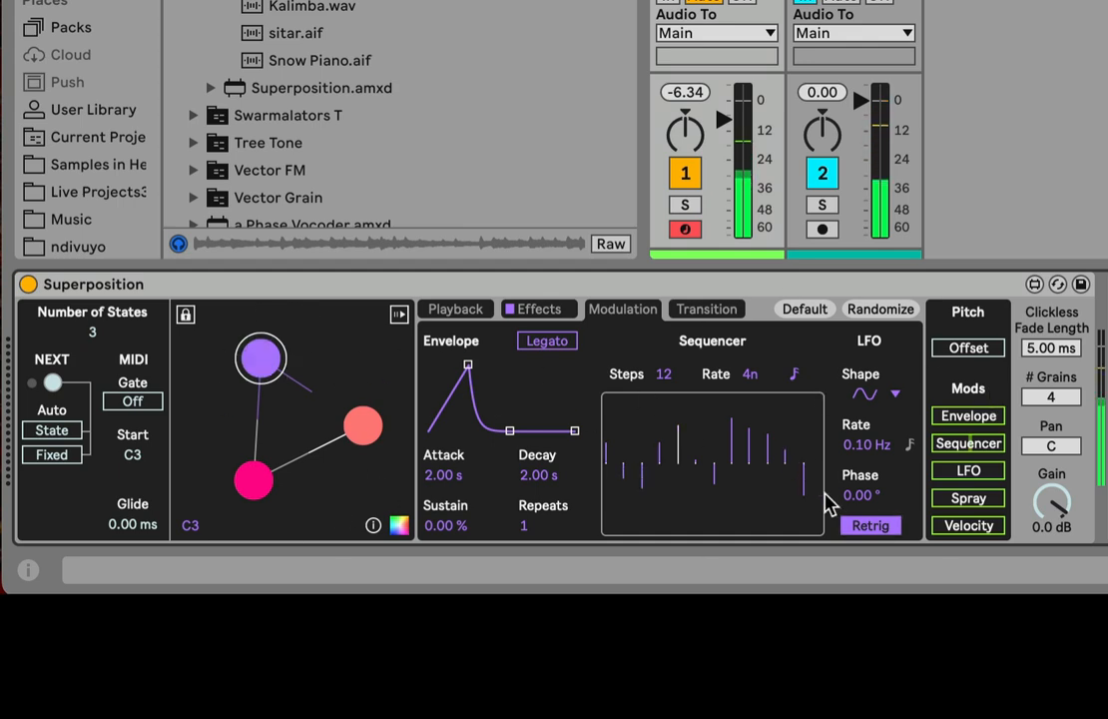
click(857, 526)
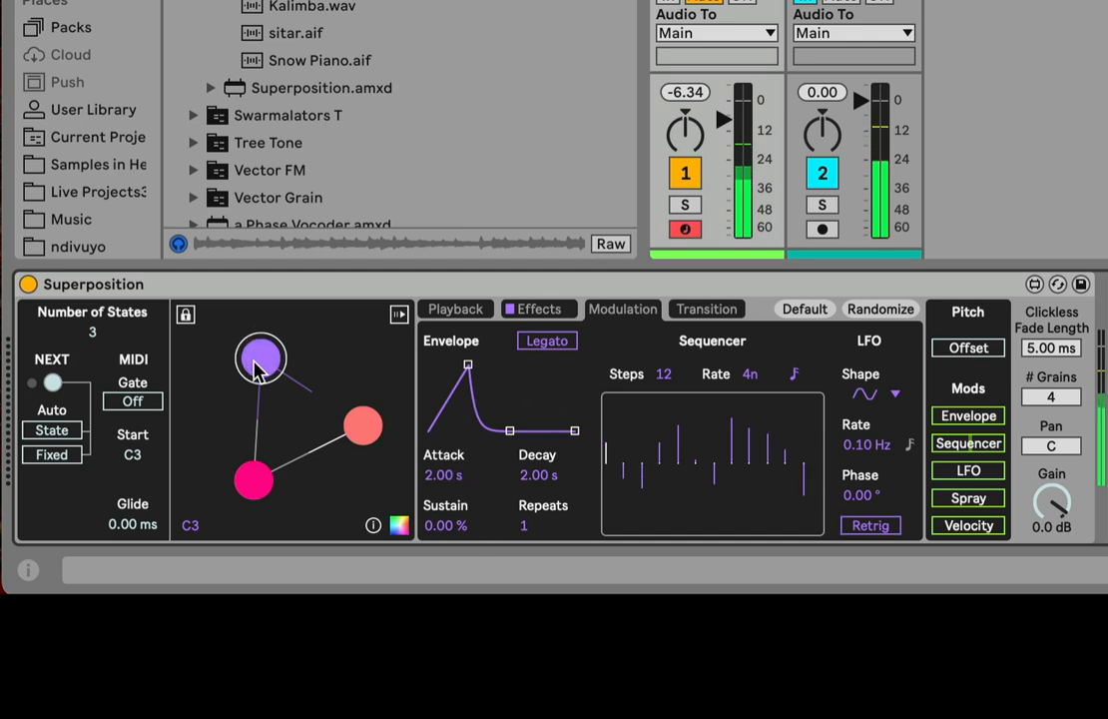
Review the purple state's effects and playback parameters that can receive modulation, and return to the modulation settings
click(534, 307)
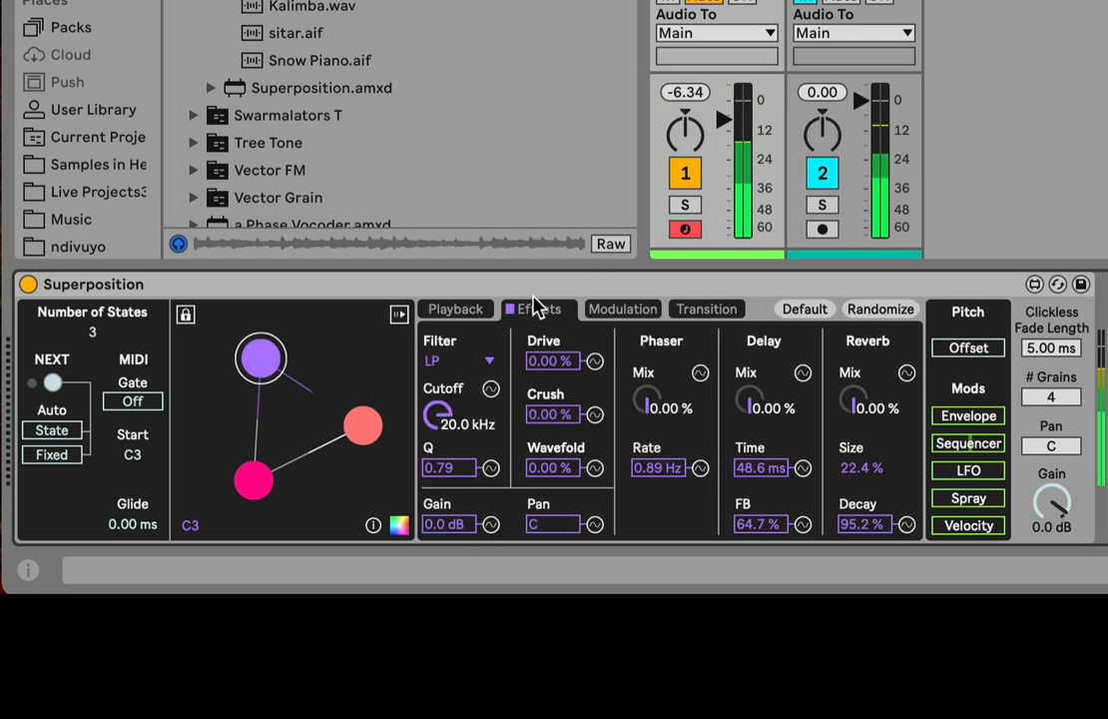
click(483, 309)
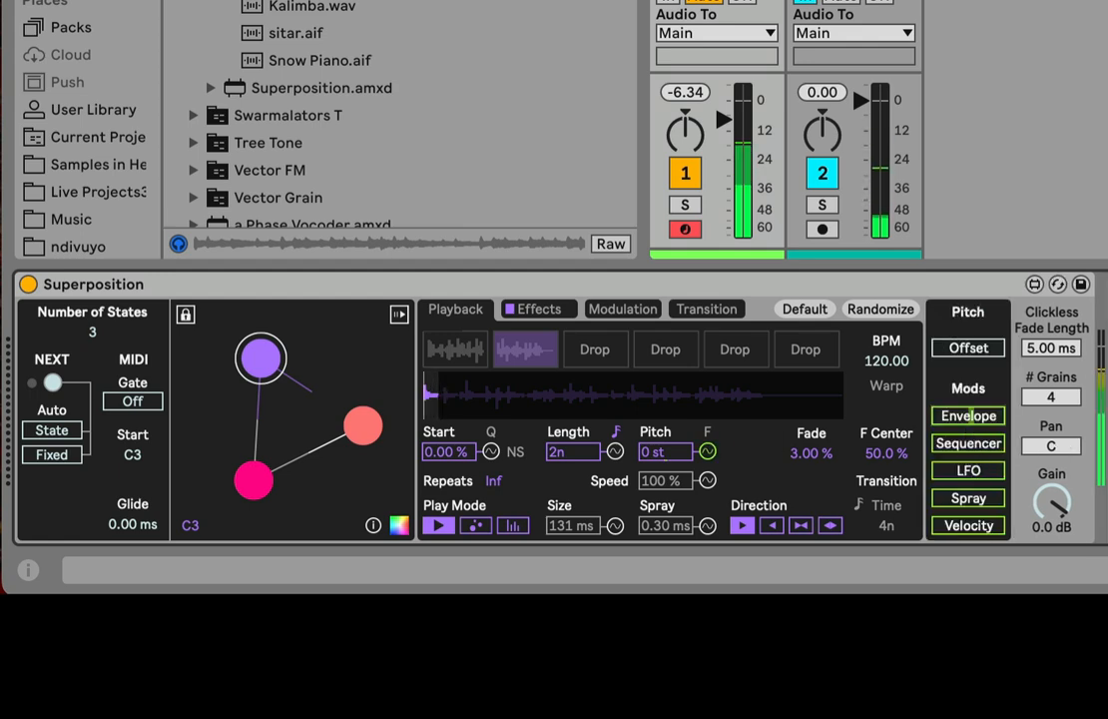
click(542, 309)
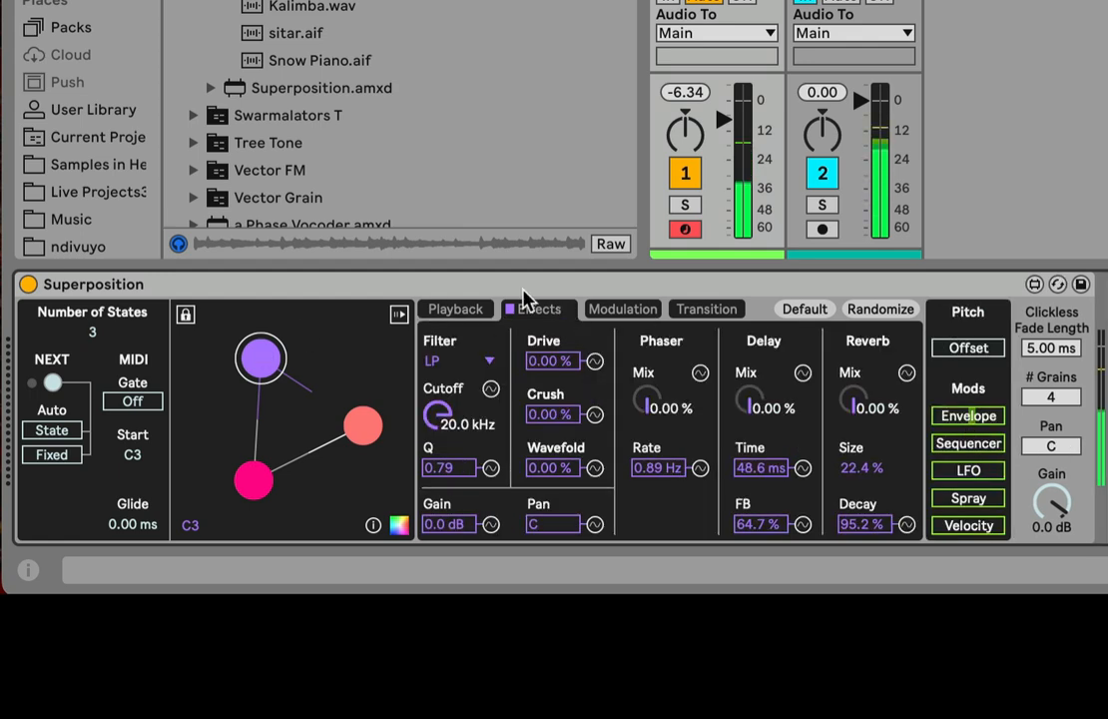
click(614, 309)
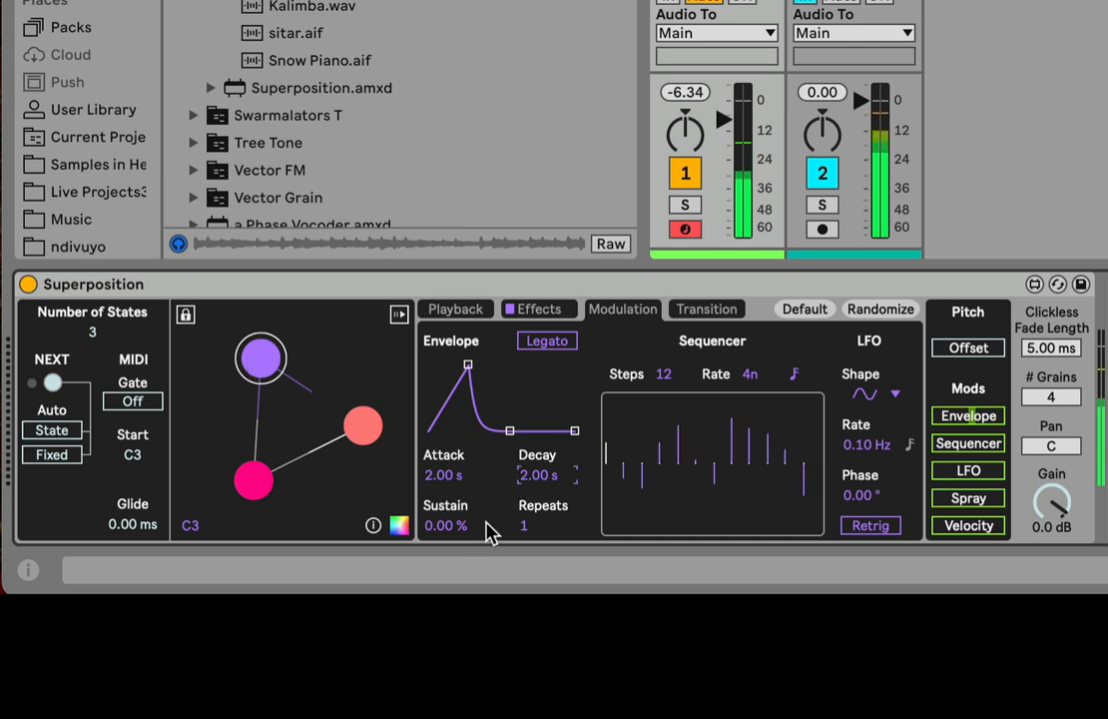
Shape the purple state's envelope with 42.6 ms attack, 492 ms decay, 27.6 % sustain and 3 repeats
drag(447, 525, 448, 479)
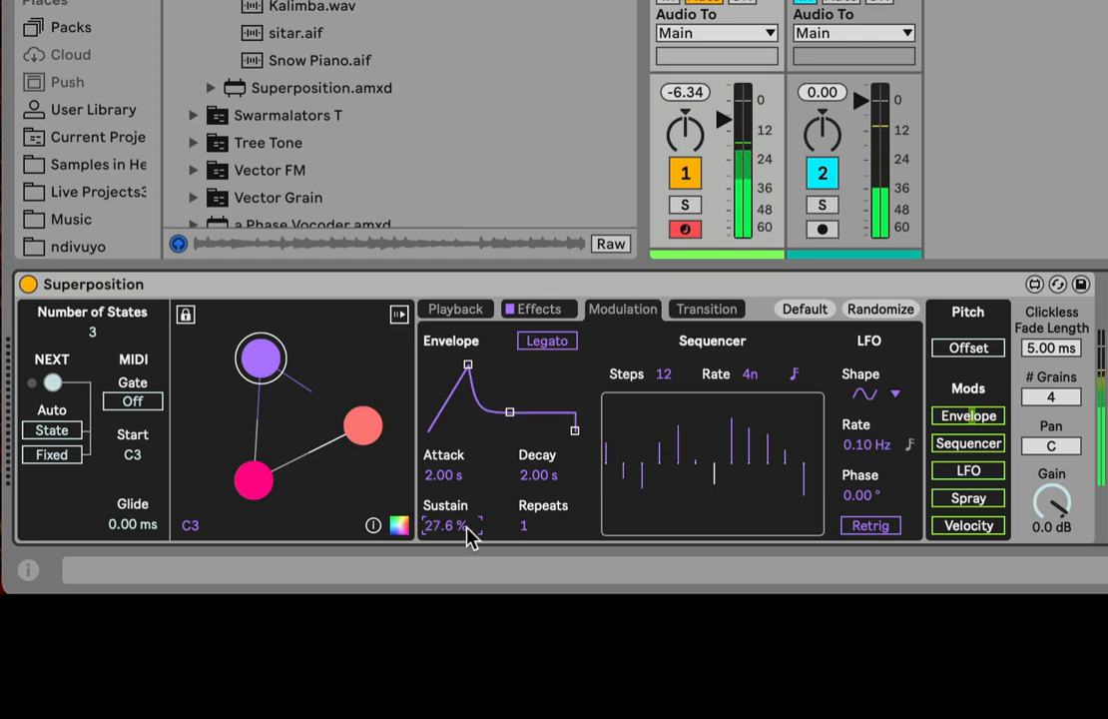
drag(465, 366, 445, 365)
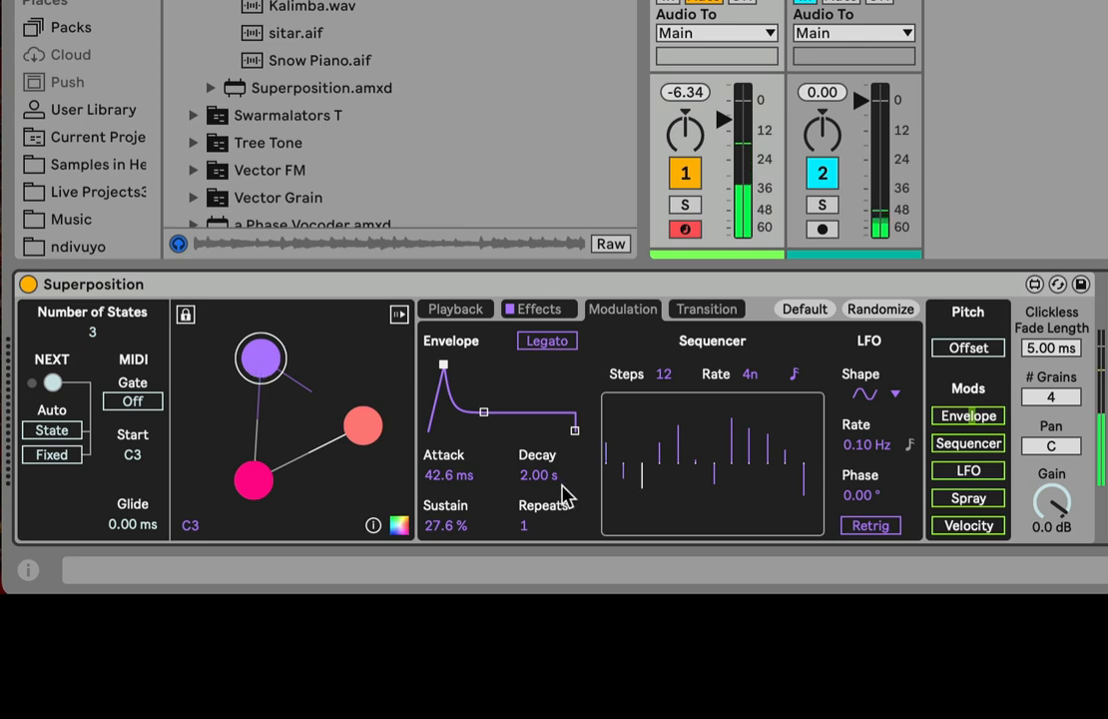
click(441, 532)
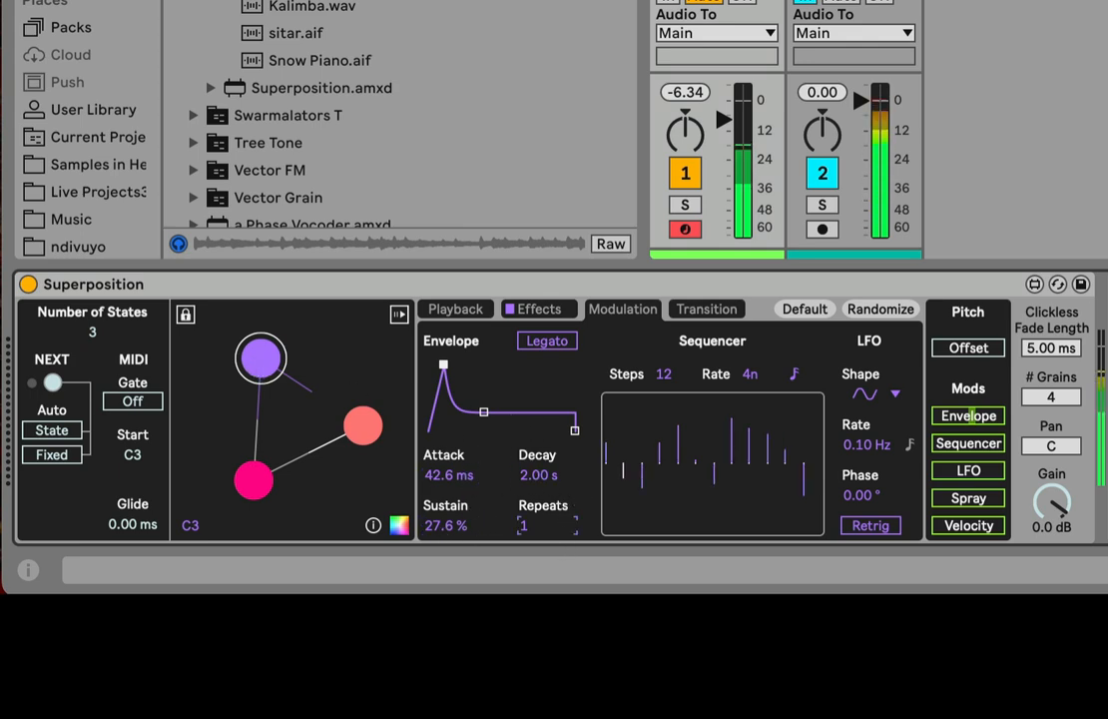
click(555, 531)
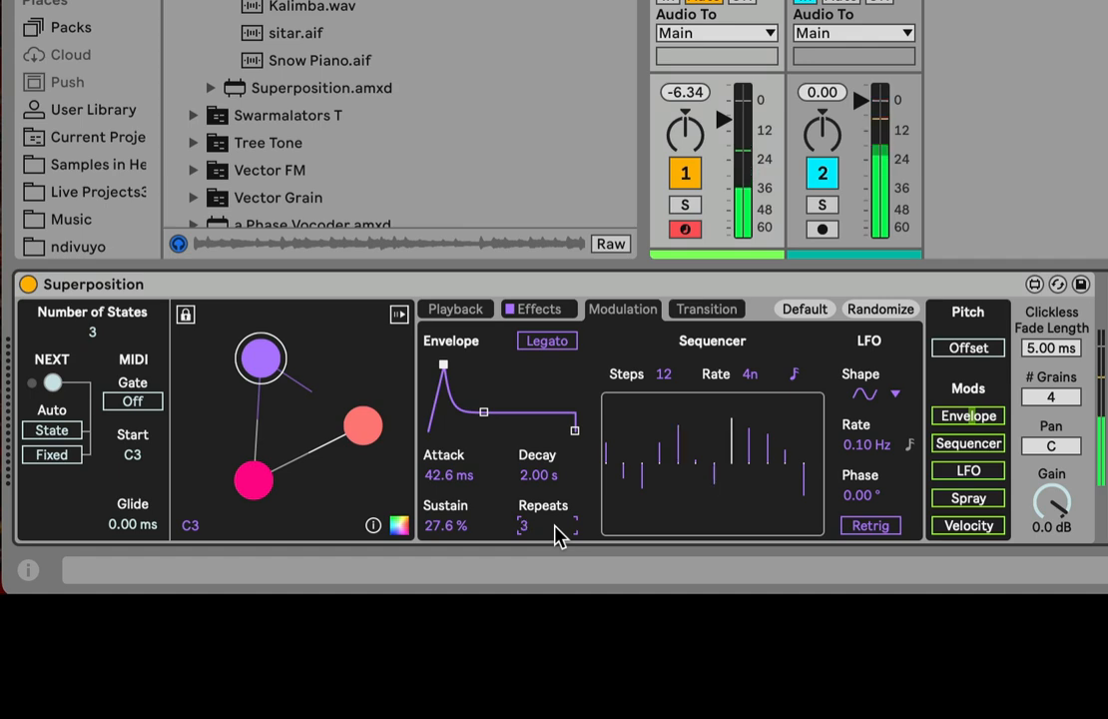
drag(549, 473, 549, 499)
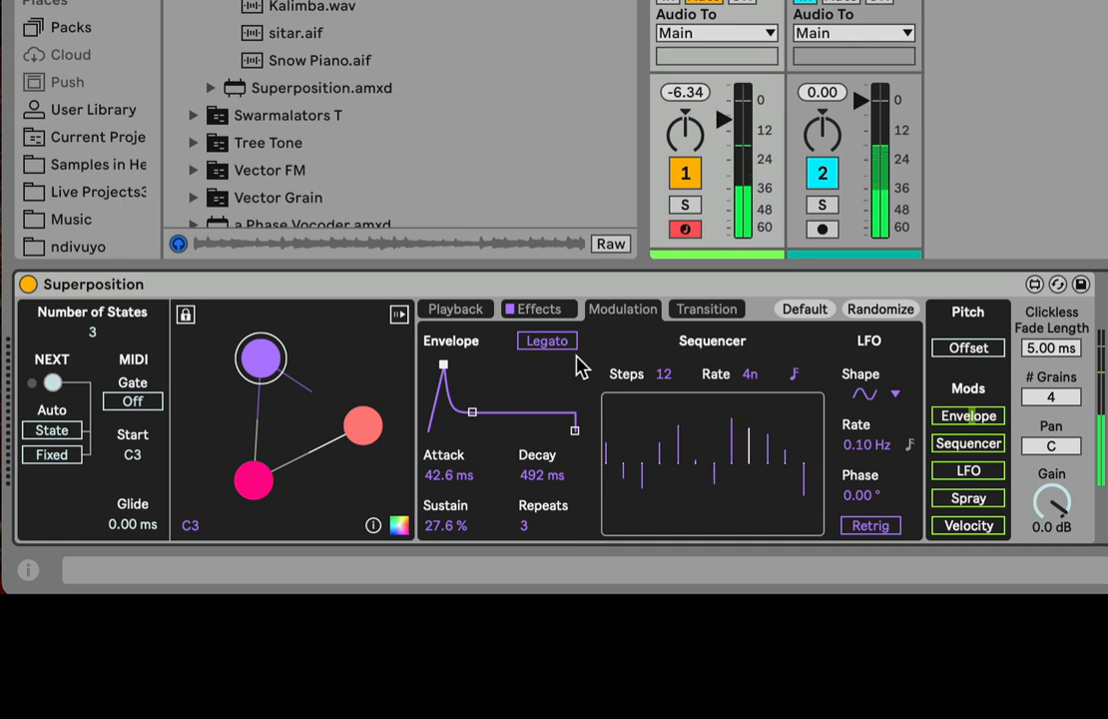
Redistribute the purple state's transition probabilities in set 1, favouring pink over coral and keeping purple lowest
click(728, 313)
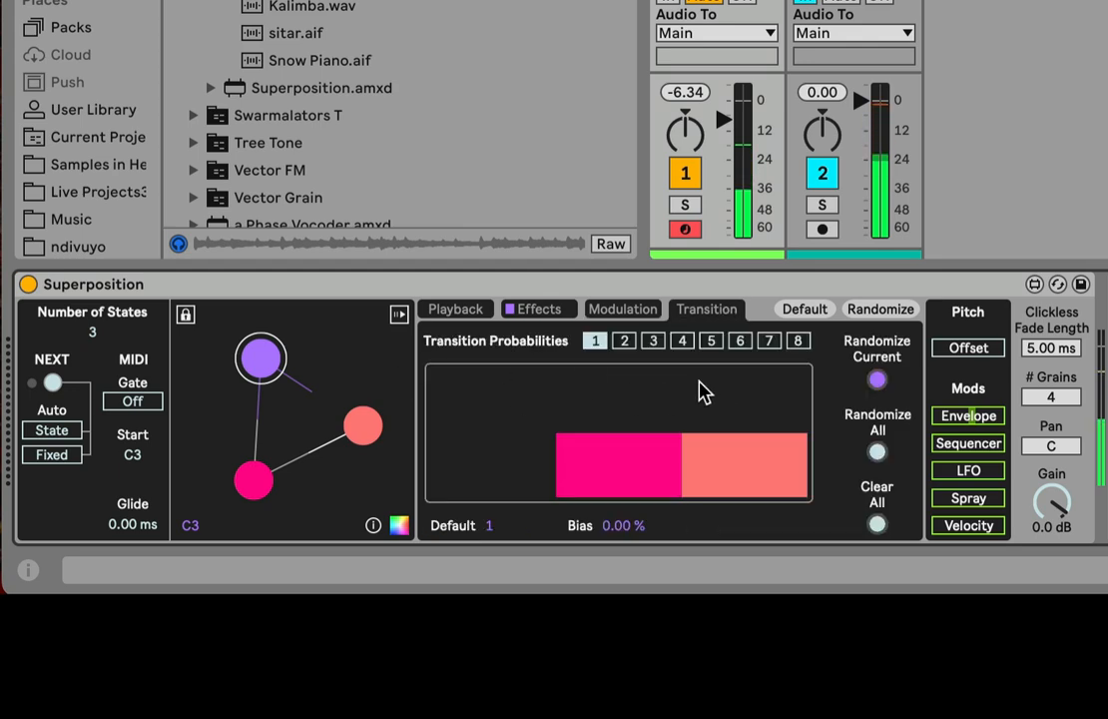
mouse_move(767, 431)
mouse_down()
mouse_move(656, 419)
mouse_move(445, 438)
mouse_move(564, 465)
mouse_move(730, 412)
mouse_move(239, 418)
mouse_up()
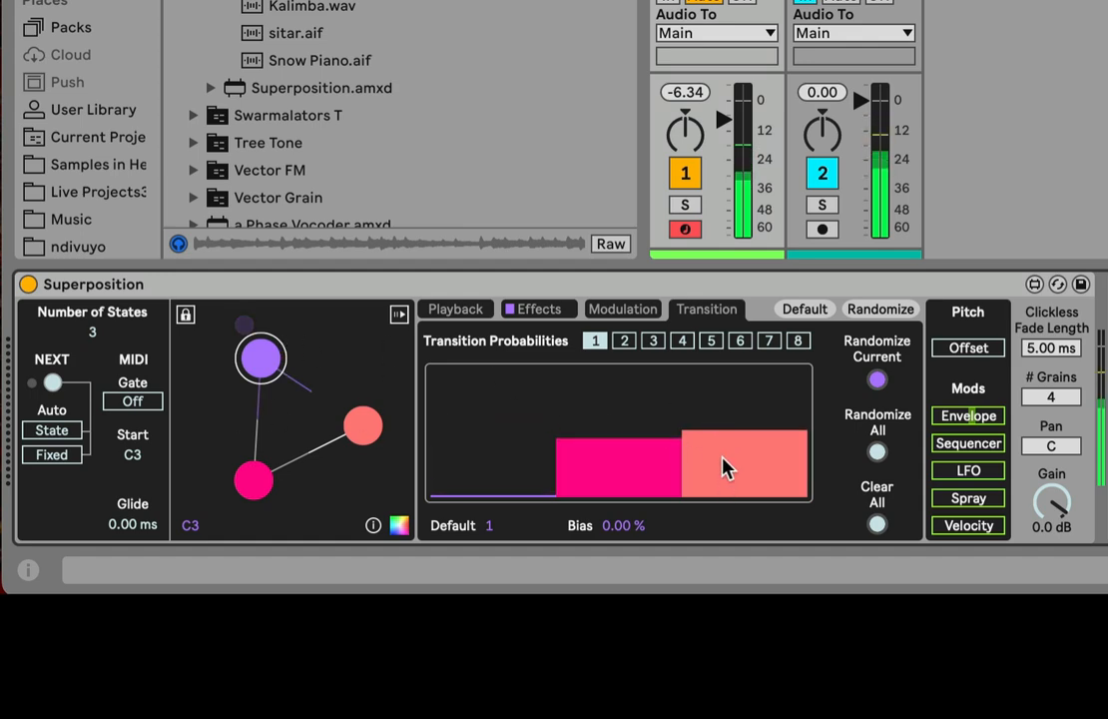
mouse_move(725, 468)
mouse_down()
mouse_move(697, 482)
mouse_move(666, 460)
mouse_move(495, 467)
mouse_move(487, 388)
mouse_up()
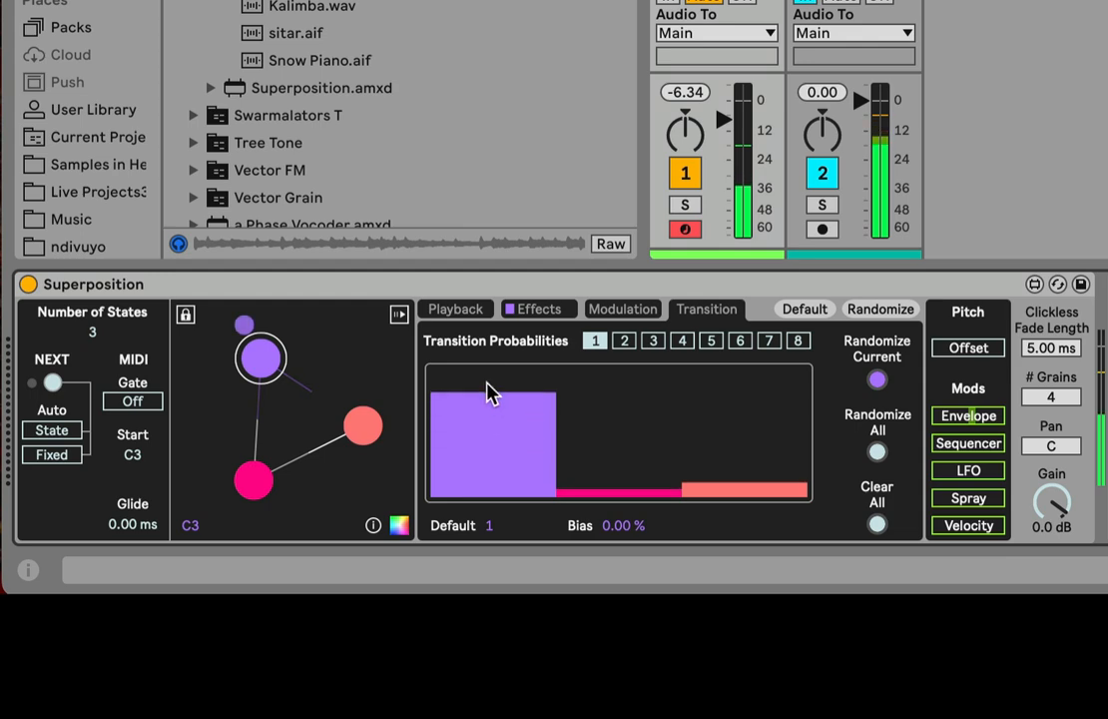
click(502, 439)
mouse_move(502, 483)
mouse_down()
mouse_move(500, 376)
mouse_move(497, 462)
mouse_move(626, 472)
mouse_move(626, 444)
mouse_move(639, 443)
mouse_up()
drag(726, 447, 646, 422)
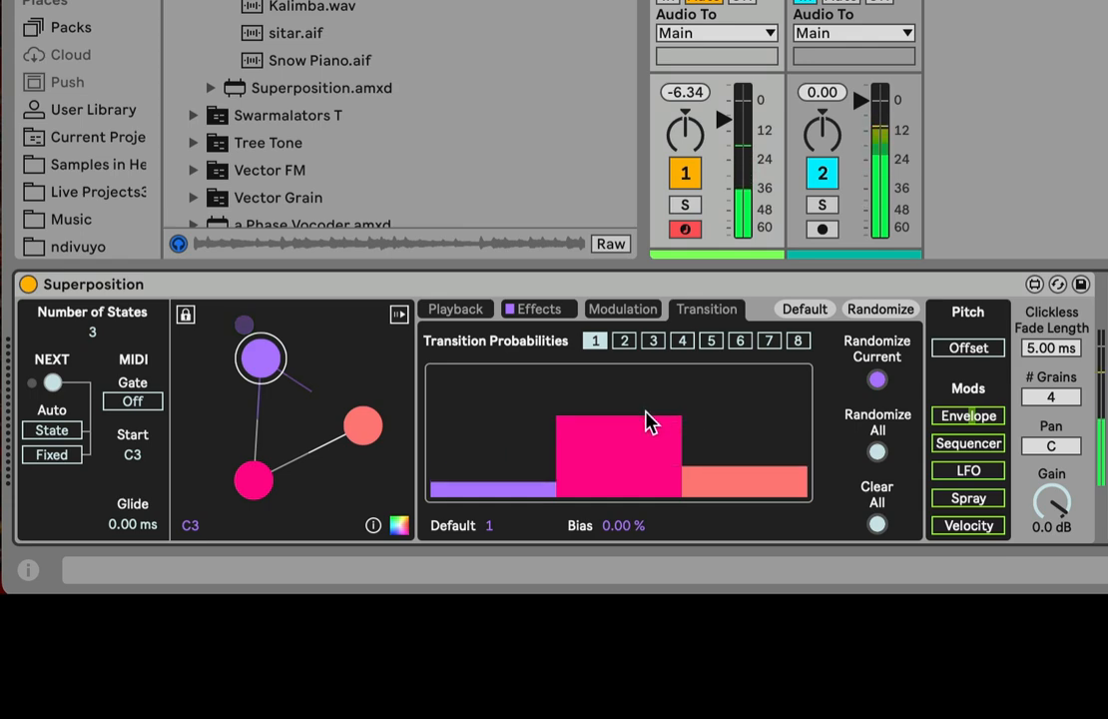
Make coral the dominant transition for the purple state in probability set 2, and purple itself the dominant one in set 3
click(625, 342)
drag(599, 440, 744, 395)
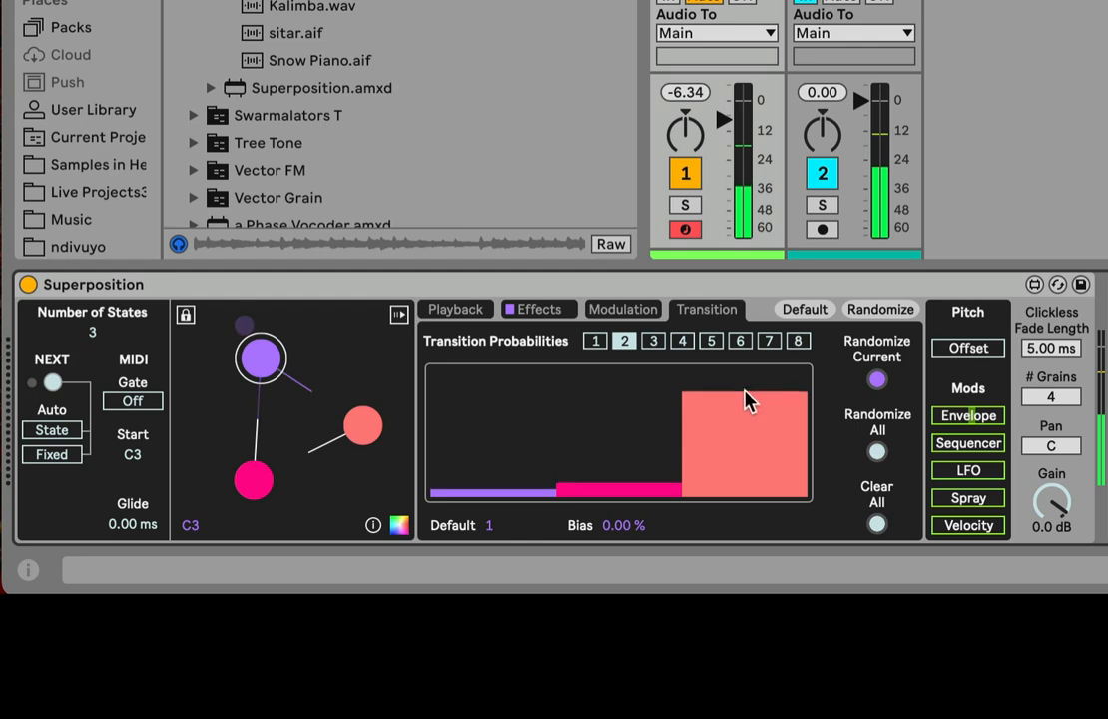
click(654, 342)
mouse_move(656, 368)
mouse_down()
mouse_move(663, 379)
mouse_move(529, 369)
mouse_up()
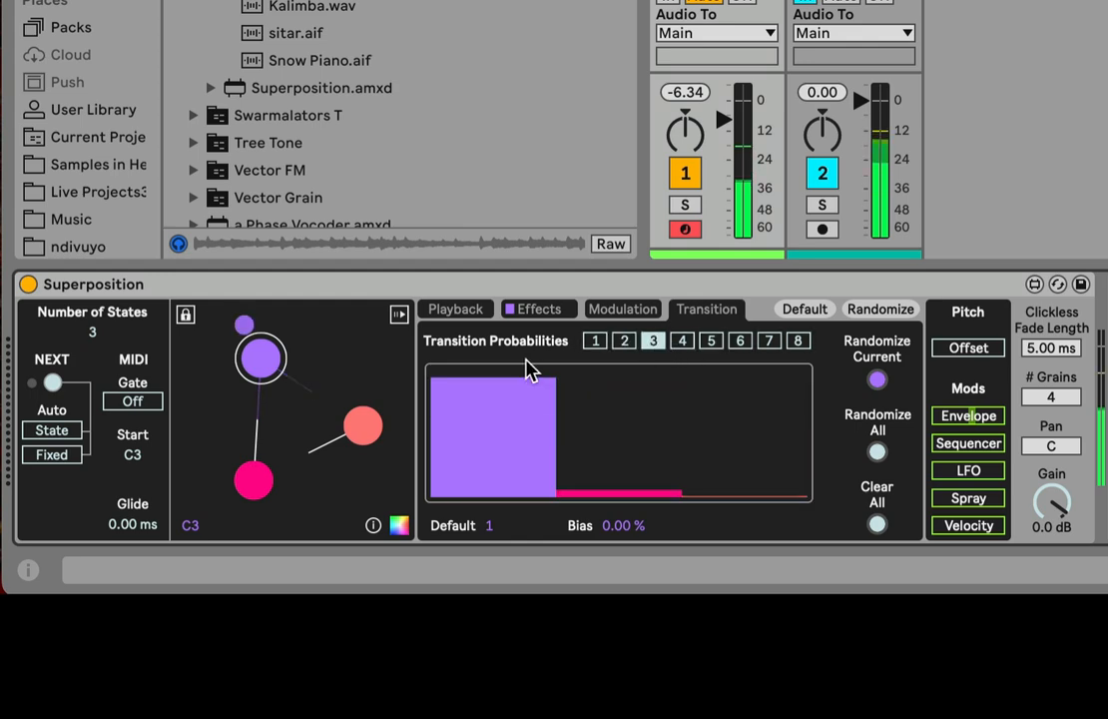
Switch among transition probability sets 1, 2 and 3 and examine the set selector's automation and MIDI mapping options
click(624, 342)
click(596, 342)
click(625, 342)
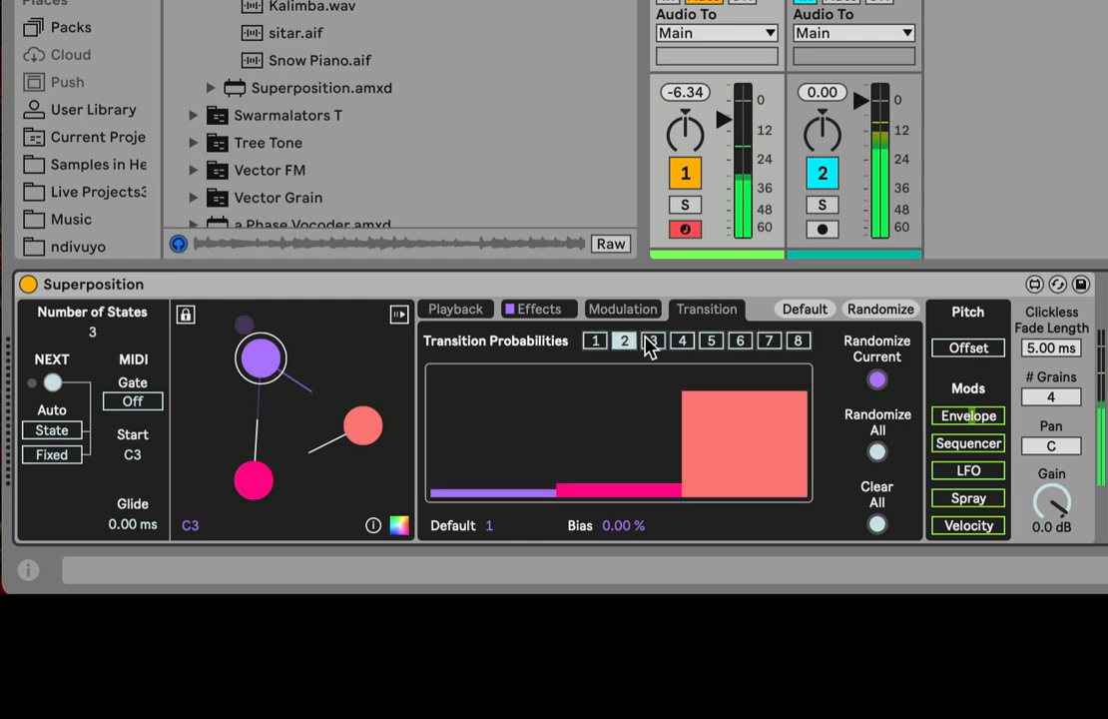
click(652, 342)
click(626, 341)
click(603, 343)
click(630, 342)
right_click(629, 344)
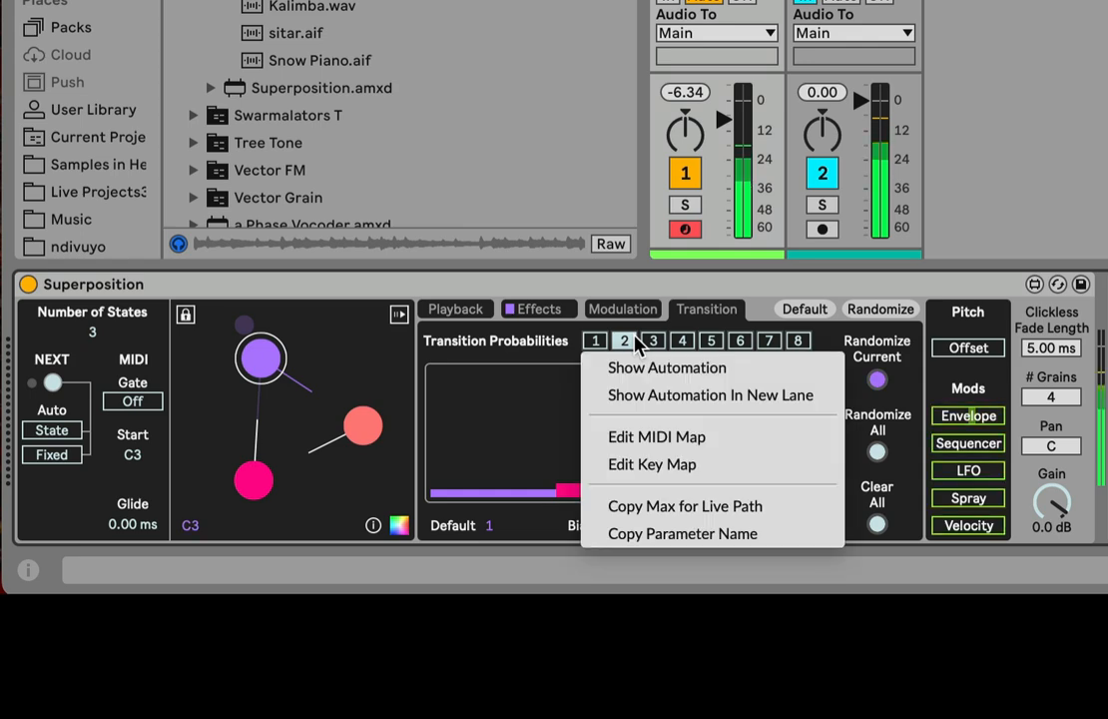
click(616, 344)
right_click(619, 344)
click(637, 343)
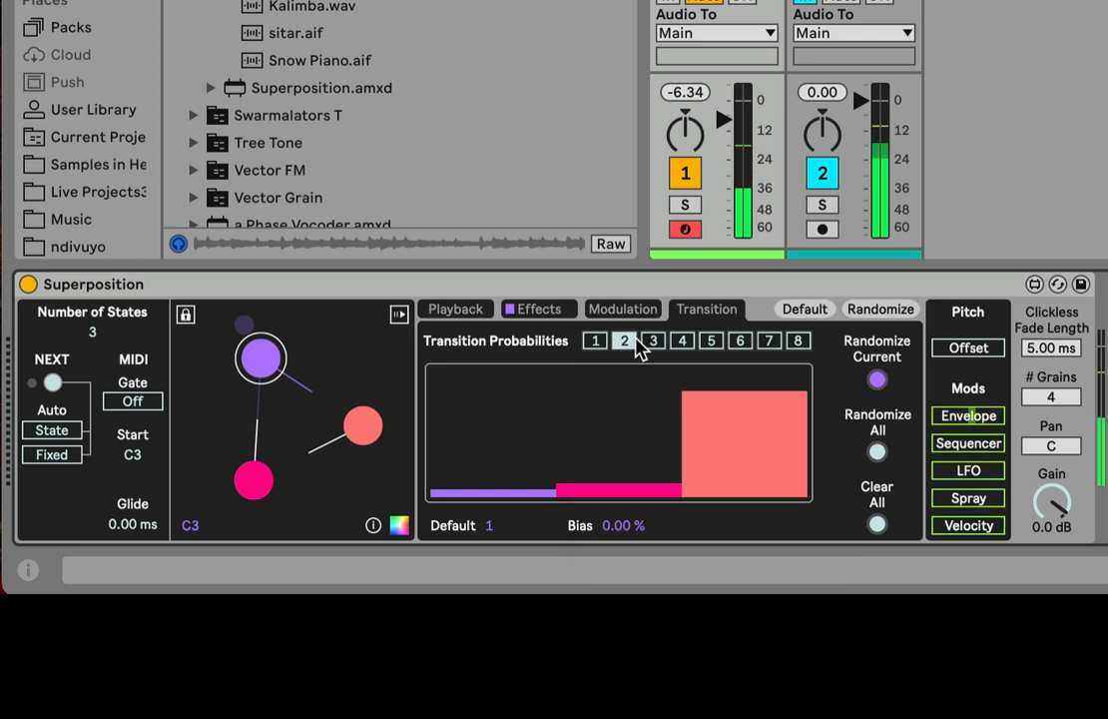
Compare the purple state's probabilities across the first three sets once more, ending on set 1
click(595, 342)
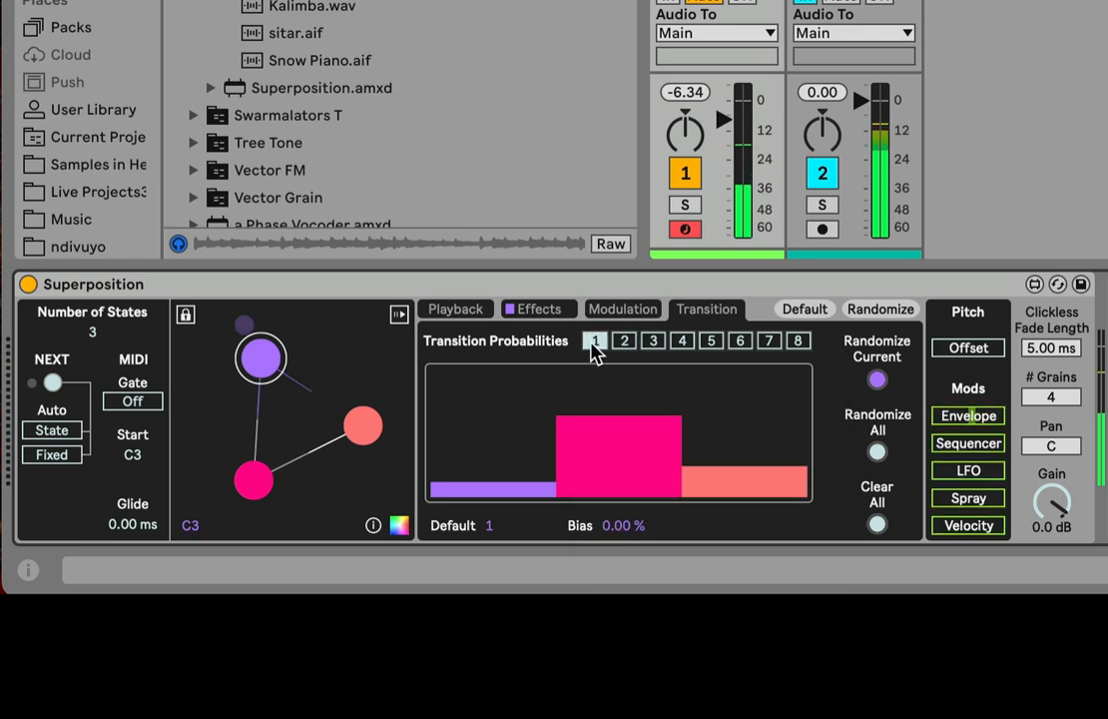
click(627, 344)
click(654, 344)
click(623, 345)
click(595, 342)
Randomize only the current purple state's transition probabilities several times
click(877, 378)
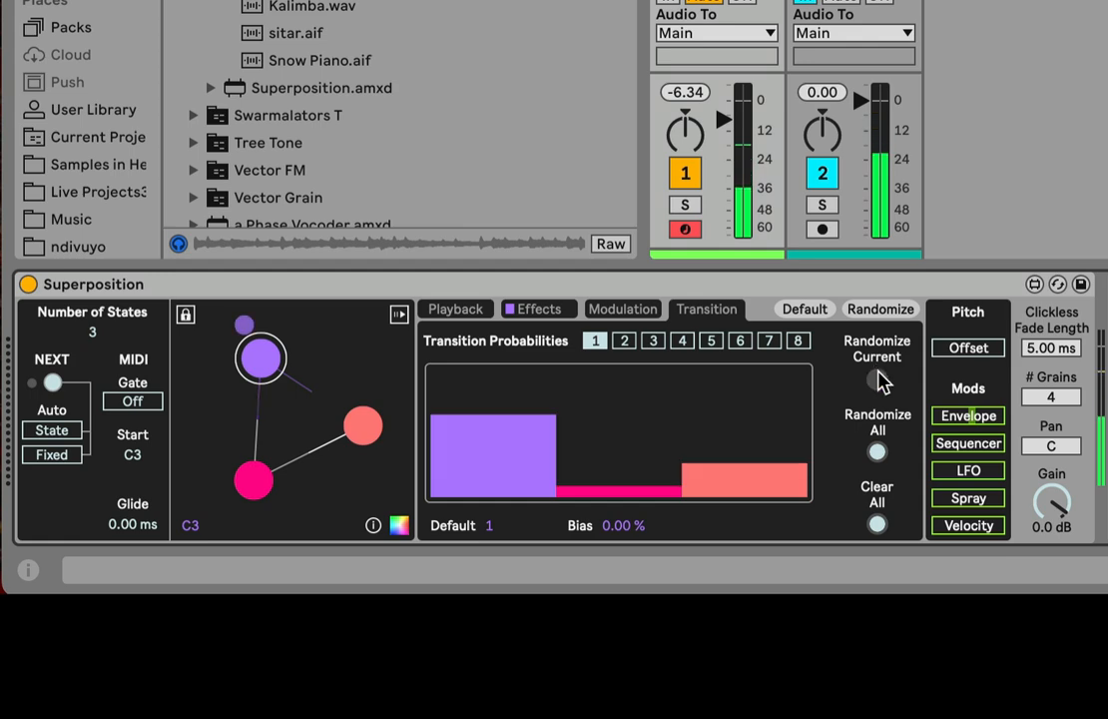
click(876, 379)
click(877, 378)
click(877, 379)
click(876, 379)
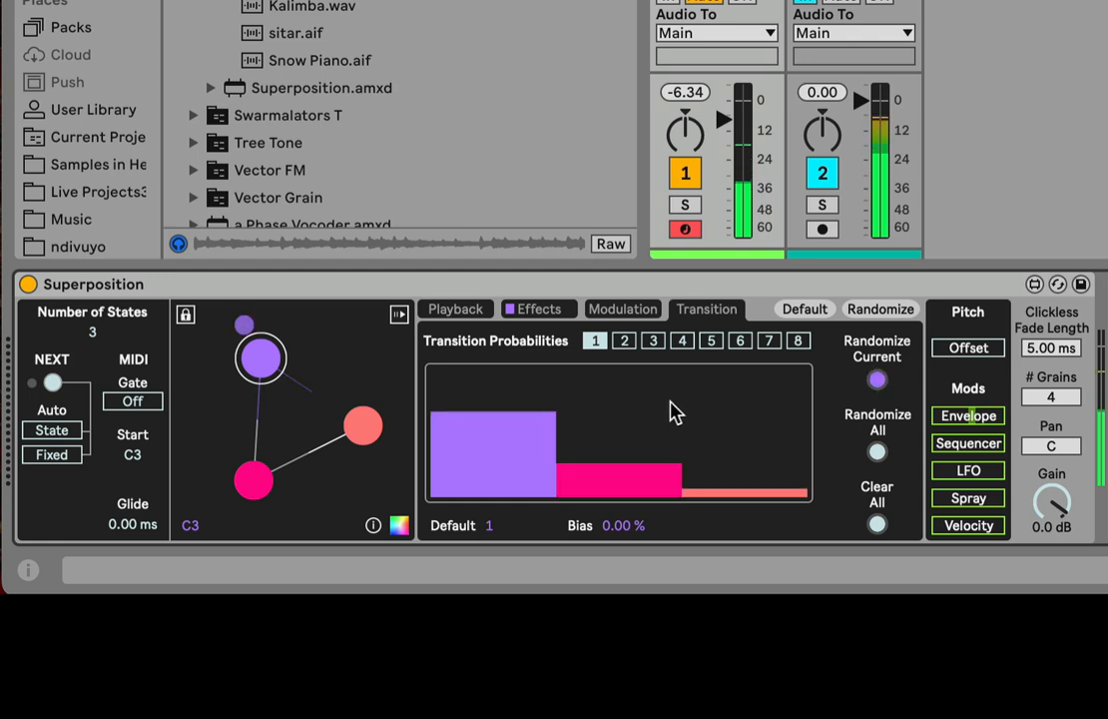
Randomize the transition probabilities of all states repeatedly
click(878, 454)
click(877, 456)
click(878, 455)
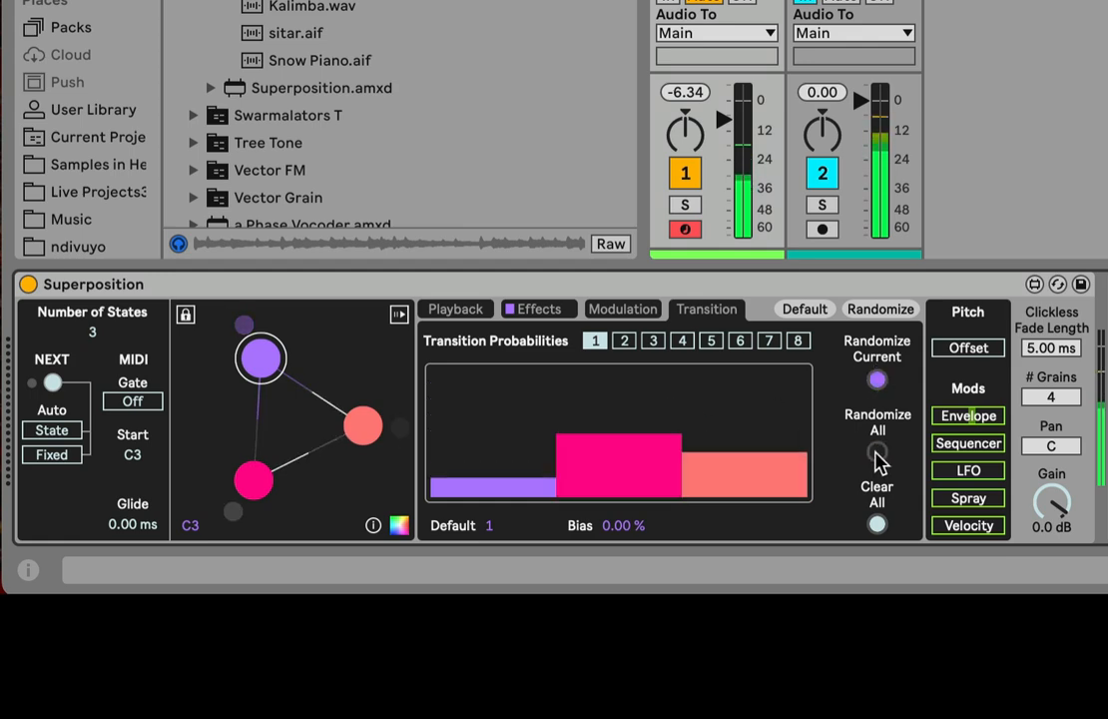
click(877, 455)
click(877, 454)
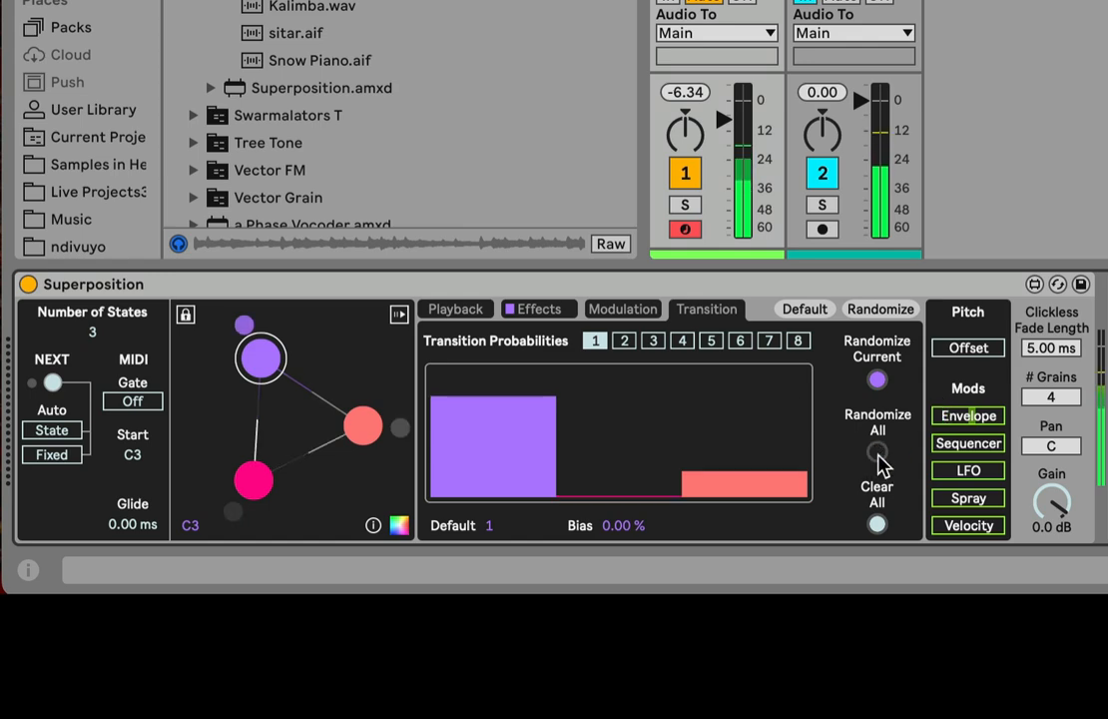
click(878, 454)
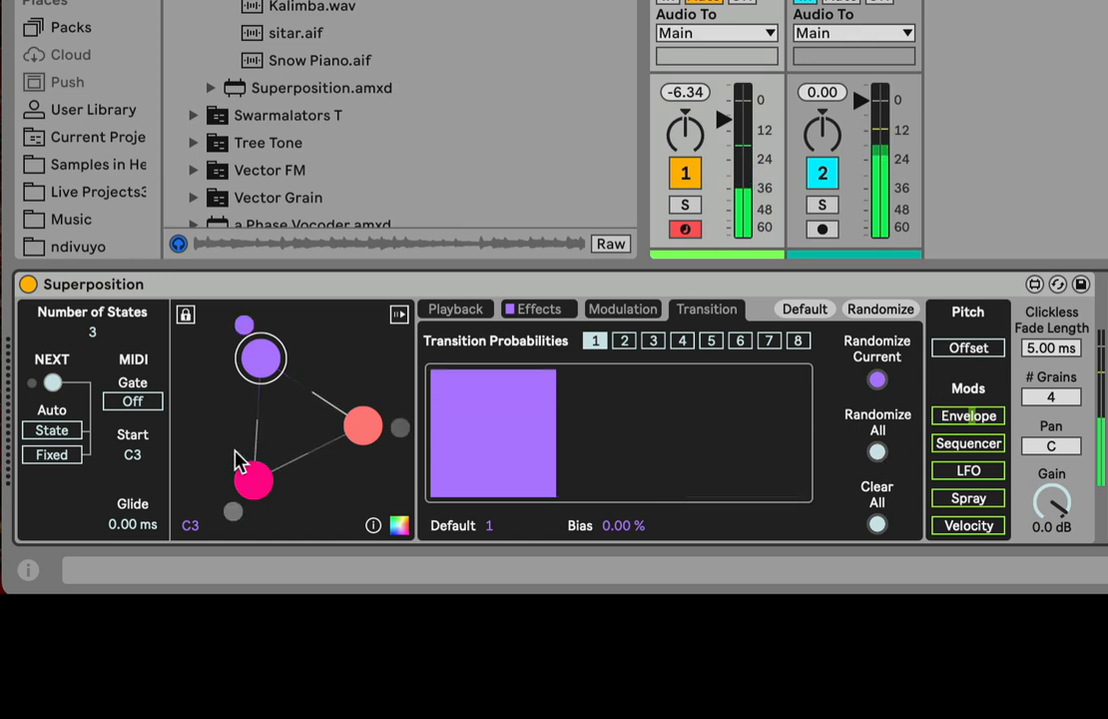
Clear all transition probabilities, try redrawing the purple state's, and randomize all states again
click(878, 524)
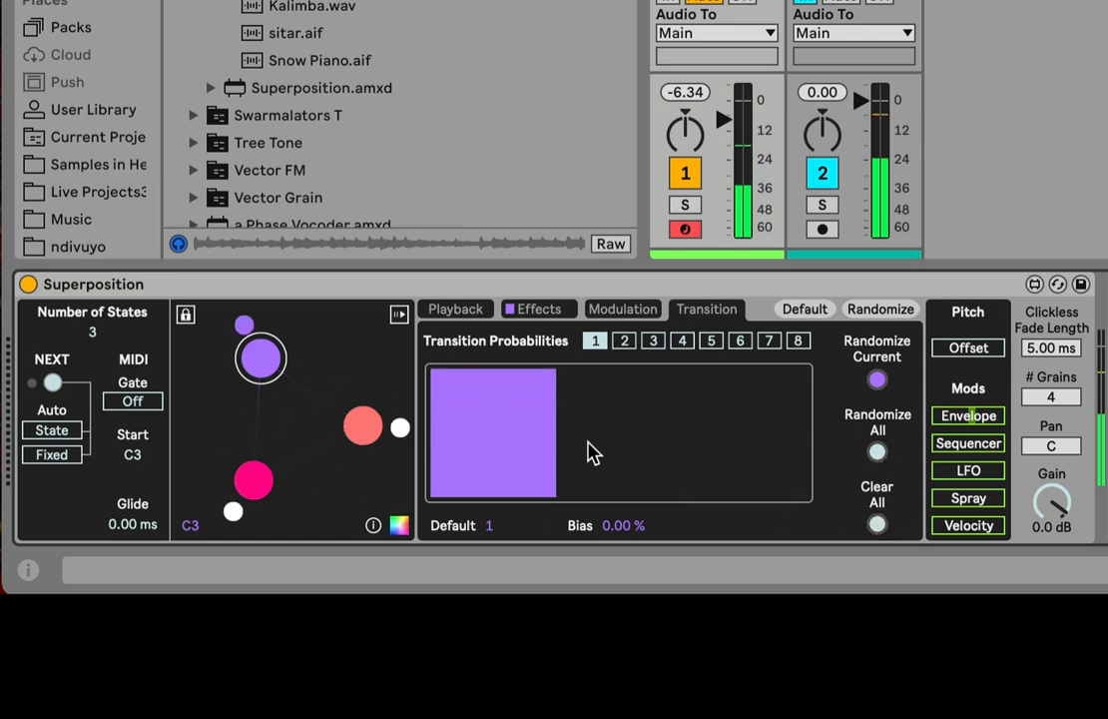
mouse_move(612, 479)
mouse_down()
mouse_move(620, 504)
mouse_move(719, 544)
mouse_up()
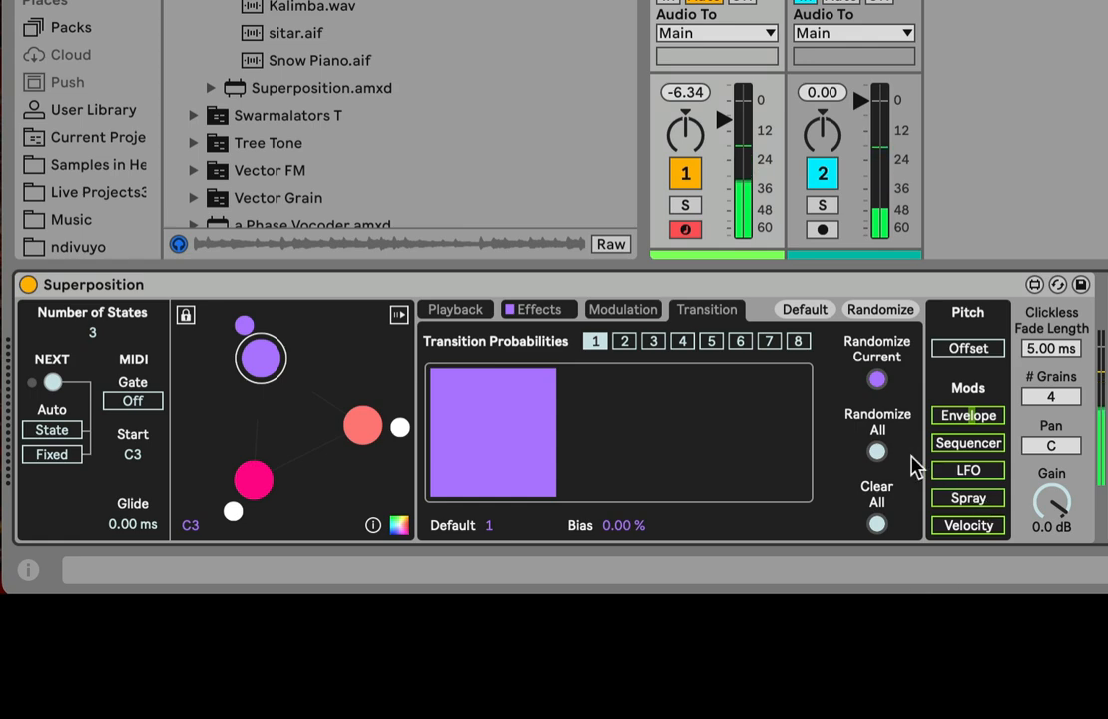
click(877, 452)
click(878, 452)
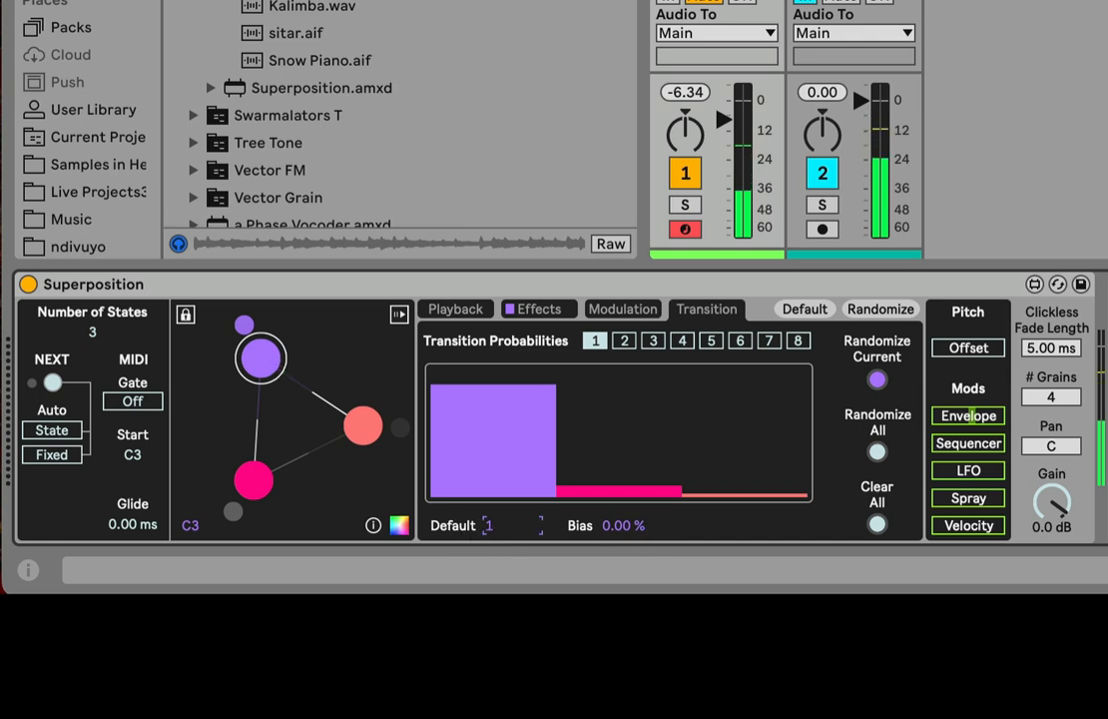
Set the purple state's default transition to 2 and test advancing to the next state with the bias at 100 % and at 0 %
key(Up)
click(491, 538)
click(492, 529)
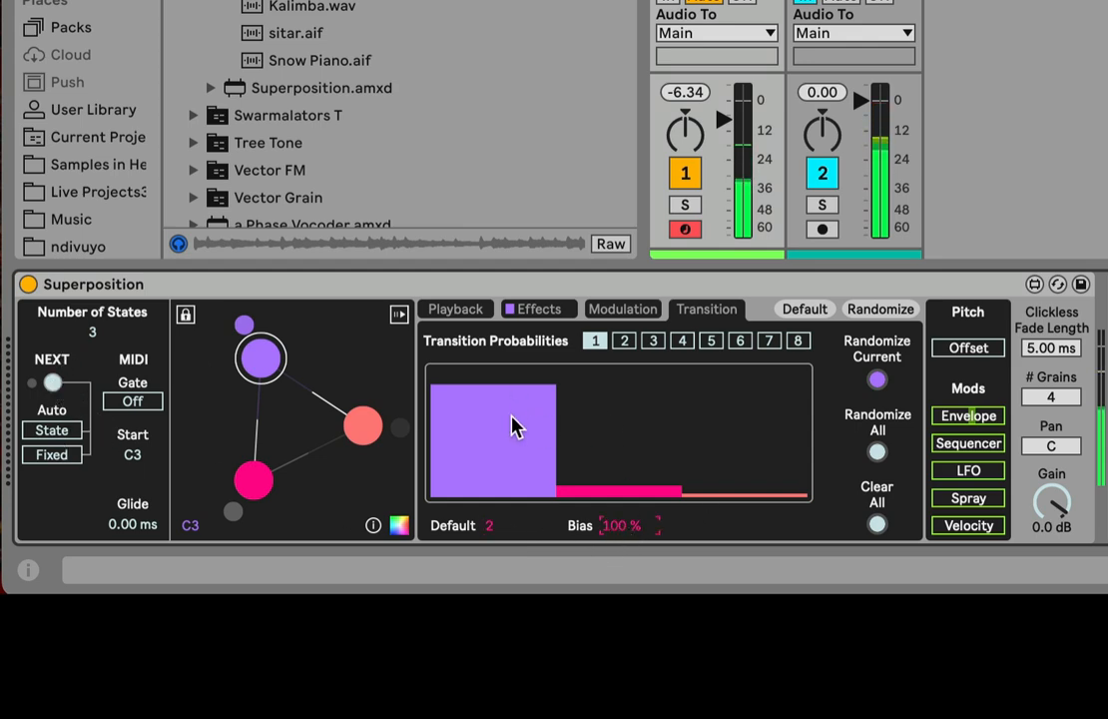
click(52, 385)
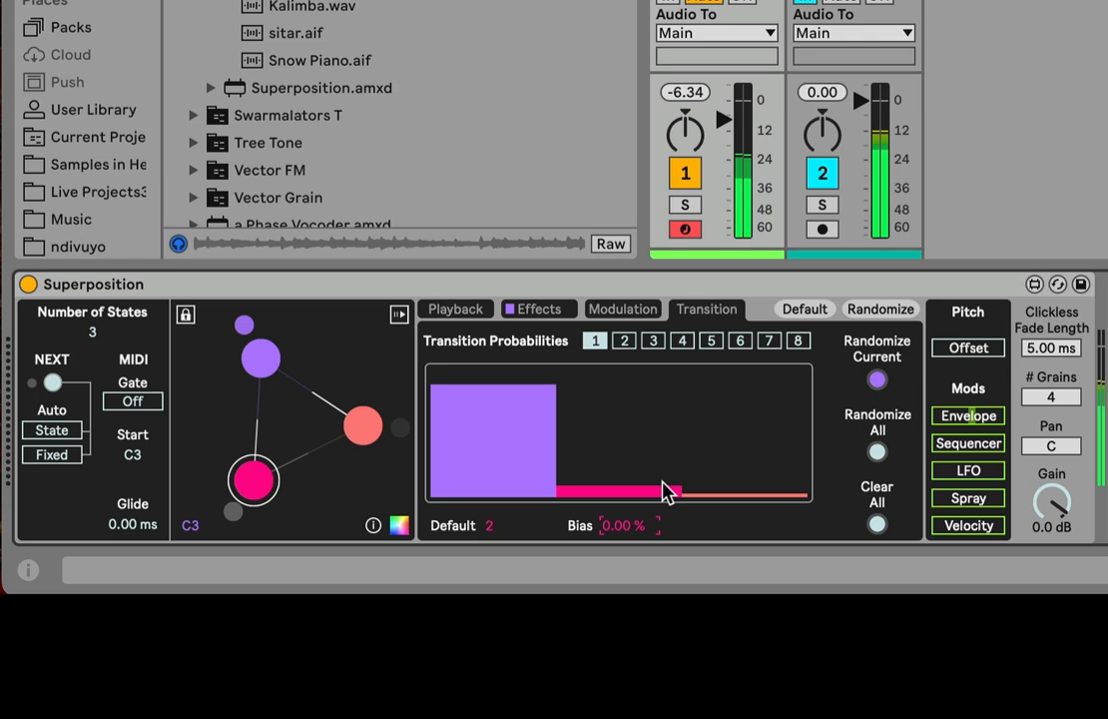
click(51, 384)
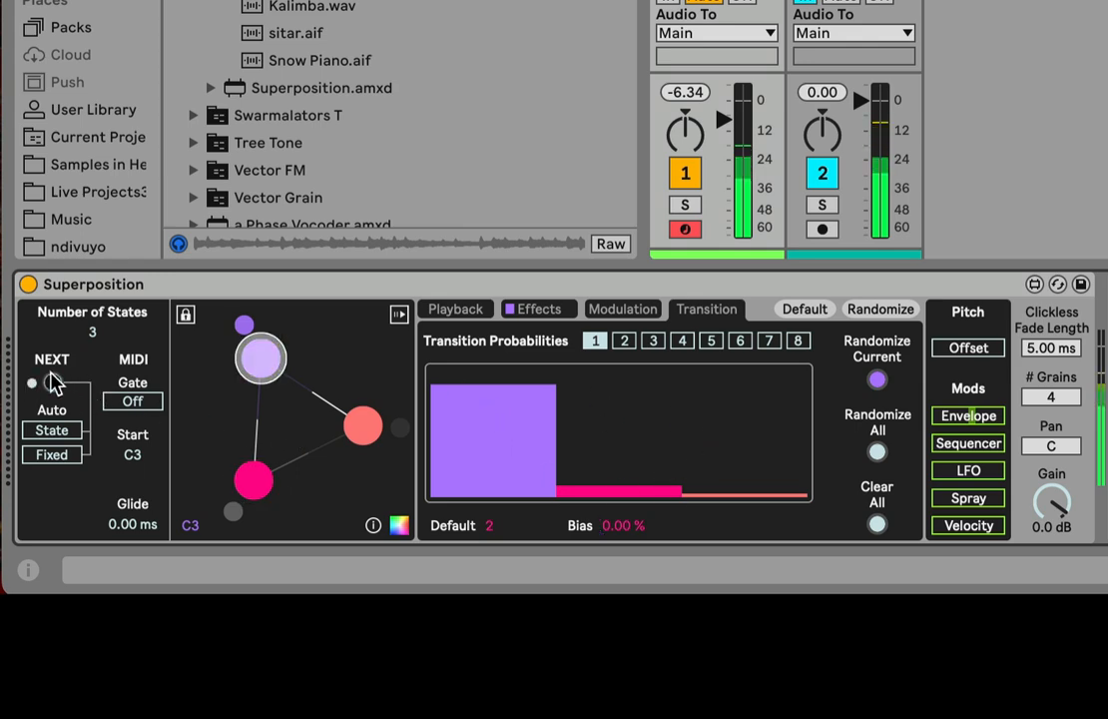
Advance to the next state several more times with the transition bias at 0 %
click(52, 382)
click(51, 382)
click(52, 382)
click(52, 382)
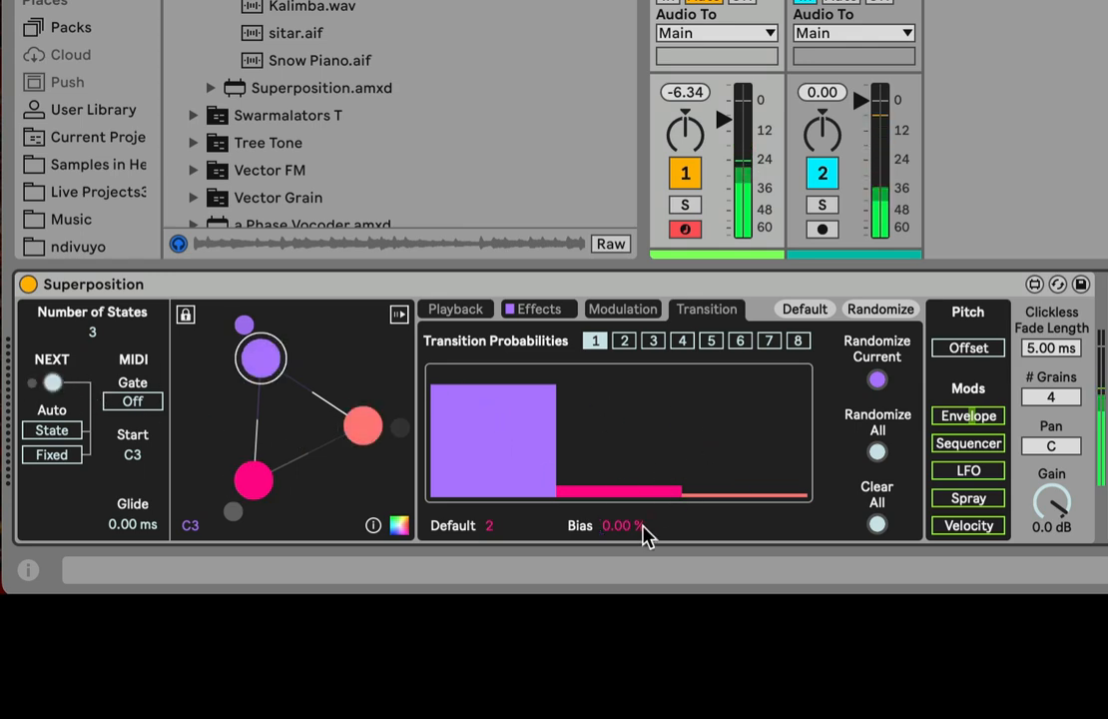
Set the purple state's transition bias to 33.9 % and advance to the next state repeatedly to test it
drag(643, 530, 643, 499)
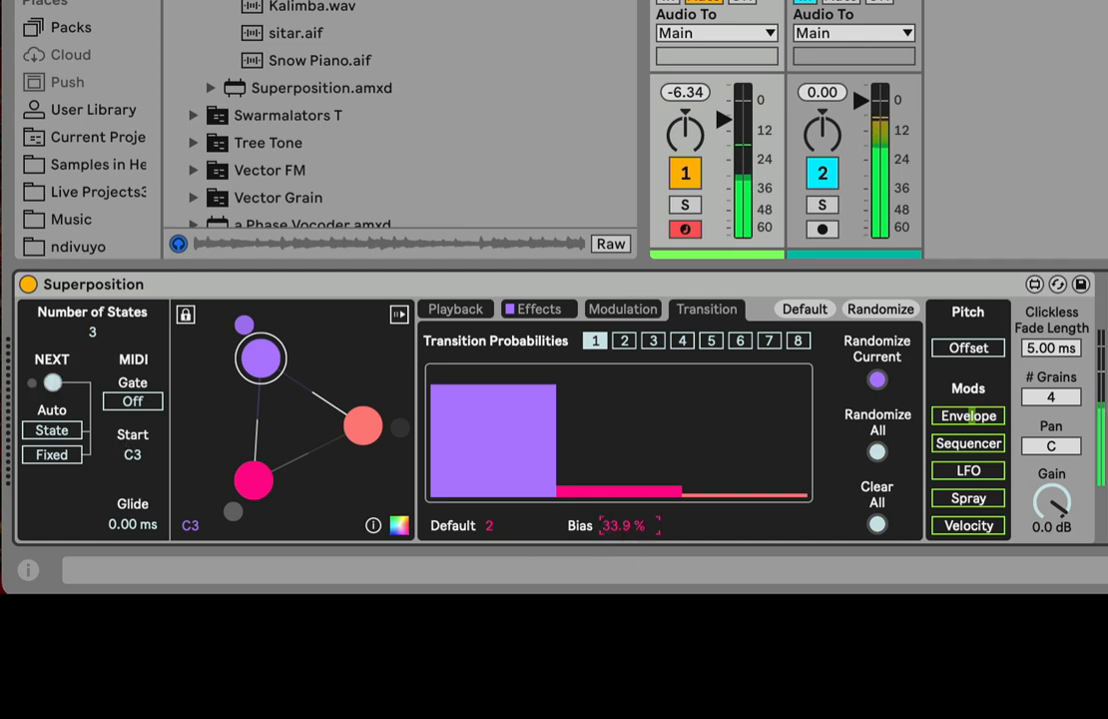
click(471, 529)
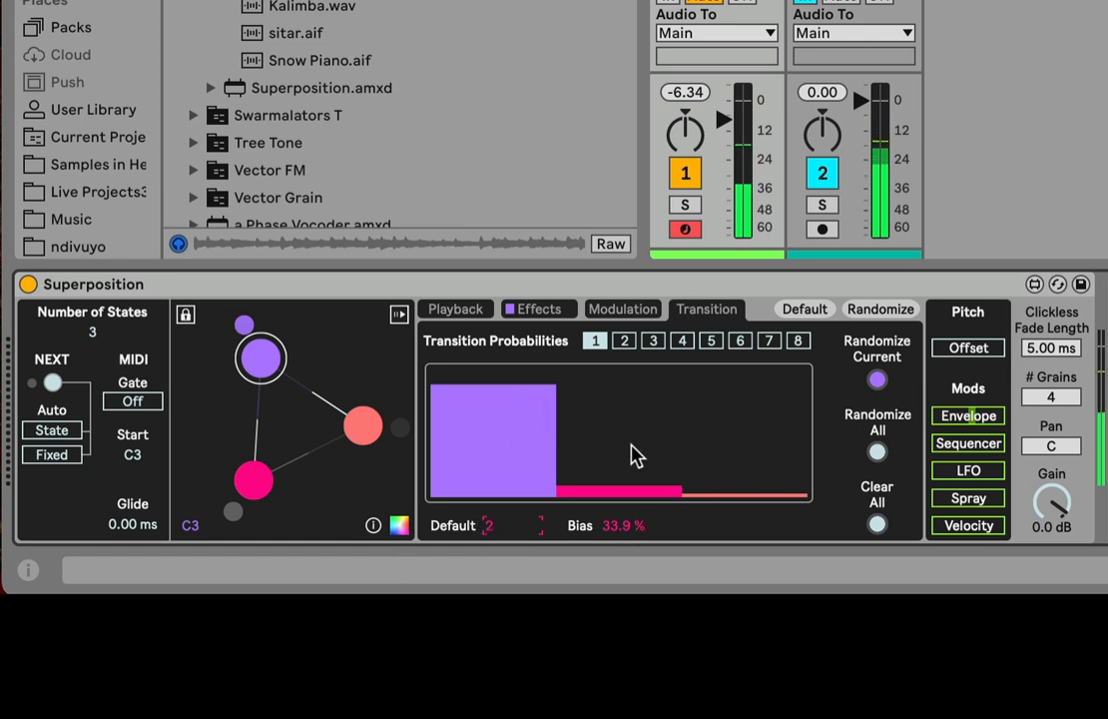
click(54, 381)
click(54, 381)
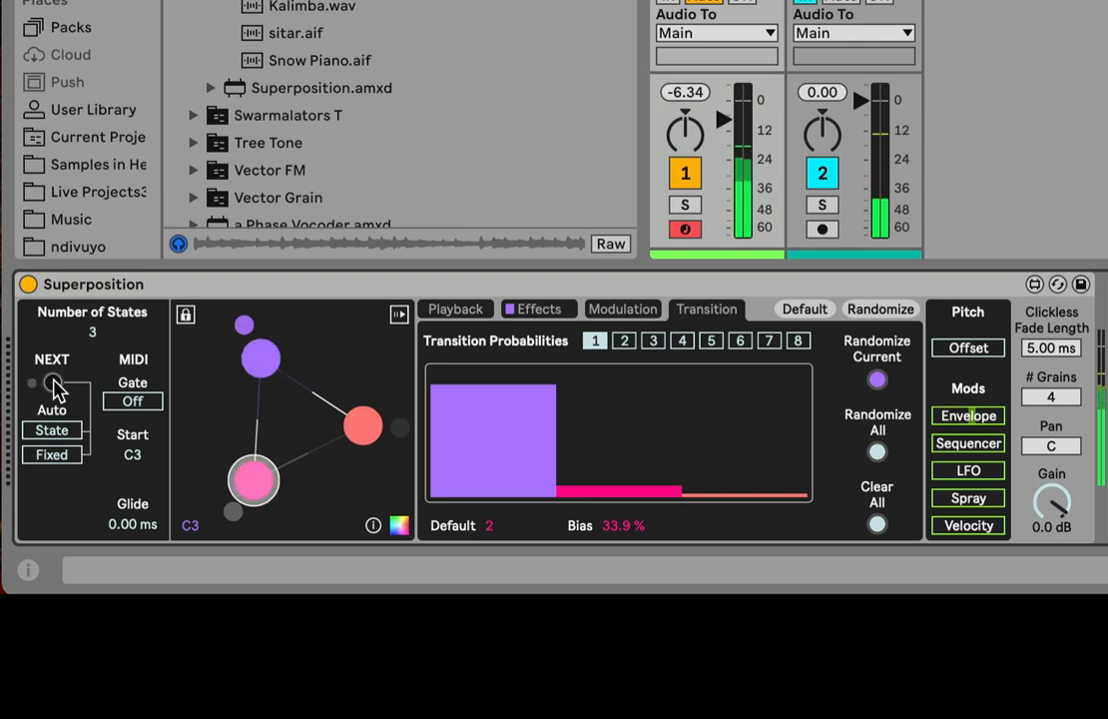
click(53, 380)
click(54, 380)
click(54, 381)
click(54, 380)
click(54, 381)
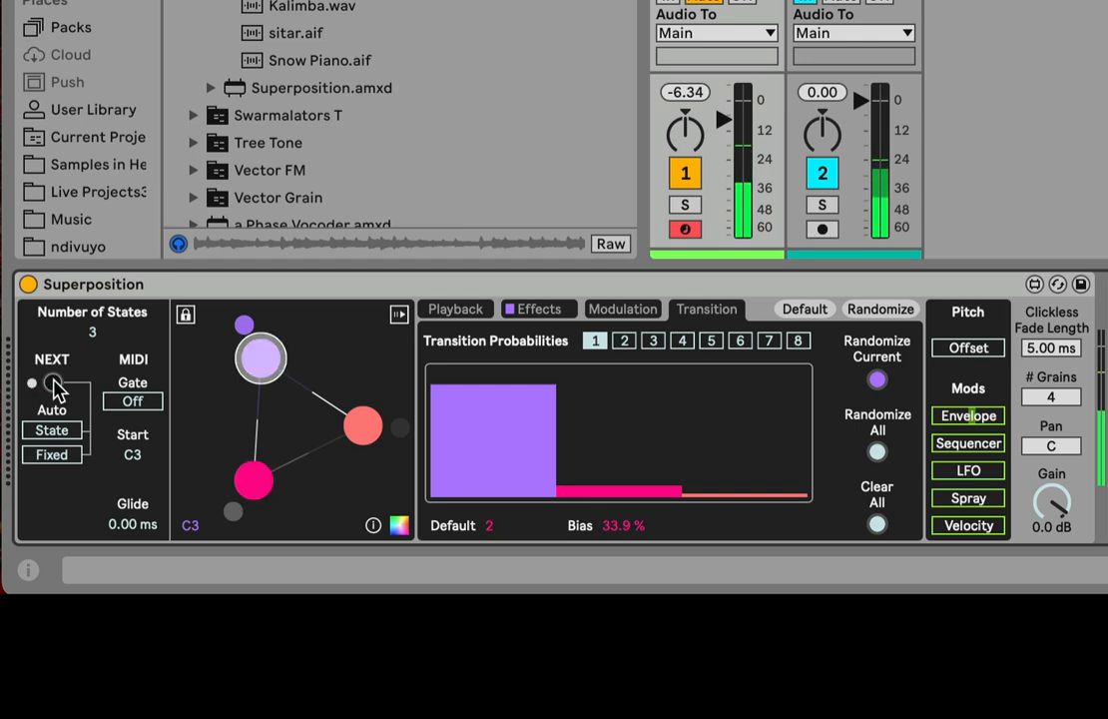
click(54, 380)
click(54, 381)
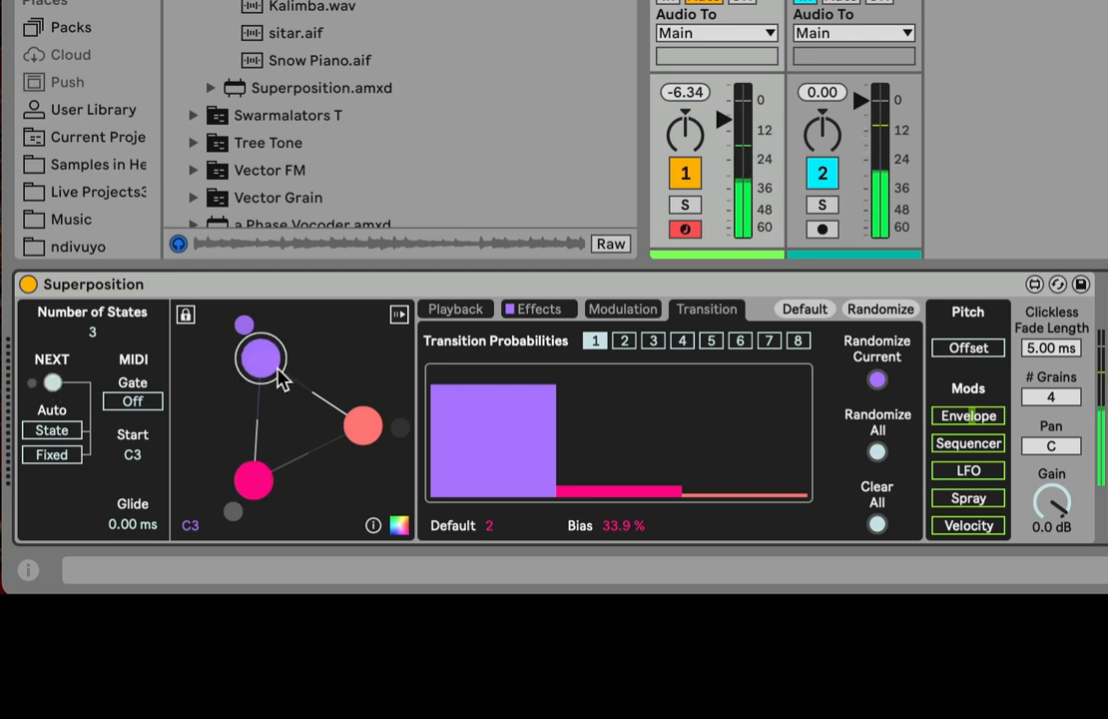
Lower the purple state's probability of repeating itself to zero, advance the states a few times, and reselect the purple state
drag(479, 455, 492, 524)
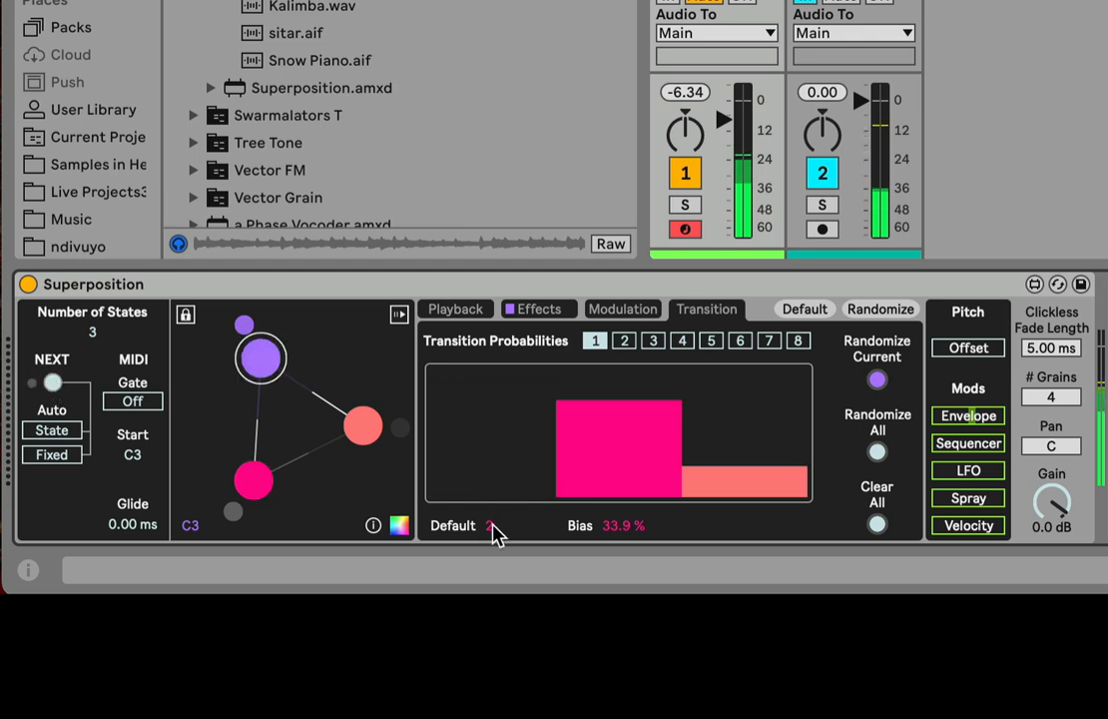
click(52, 384)
click(52, 384)
click(52, 384)
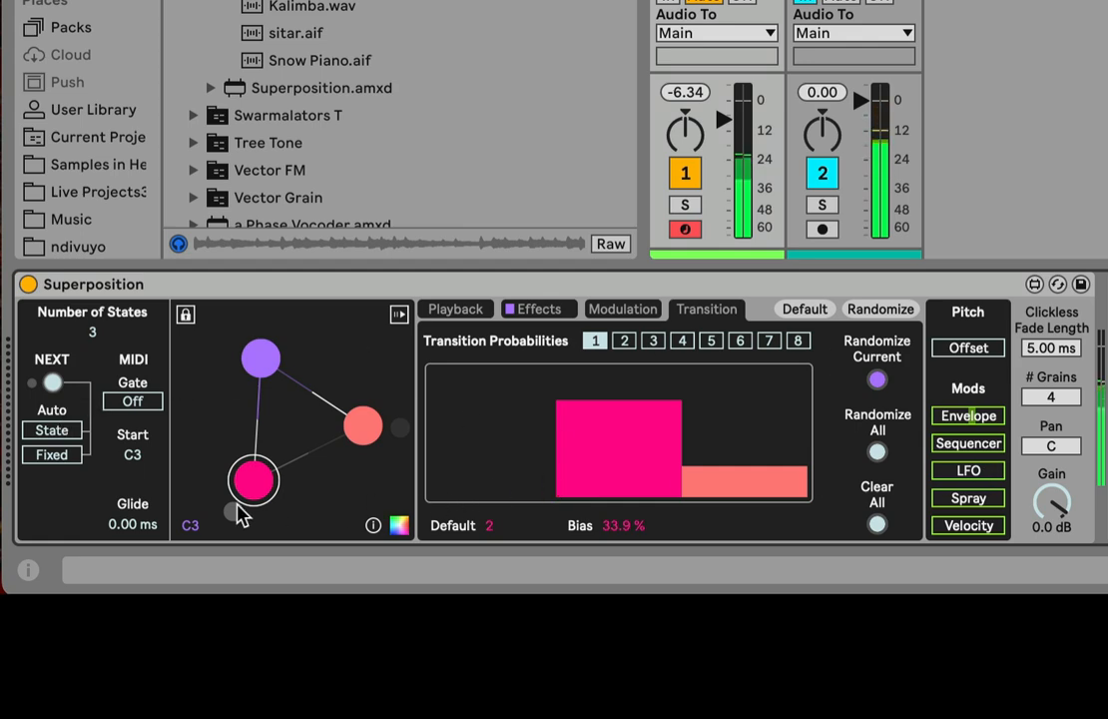
click(260, 362)
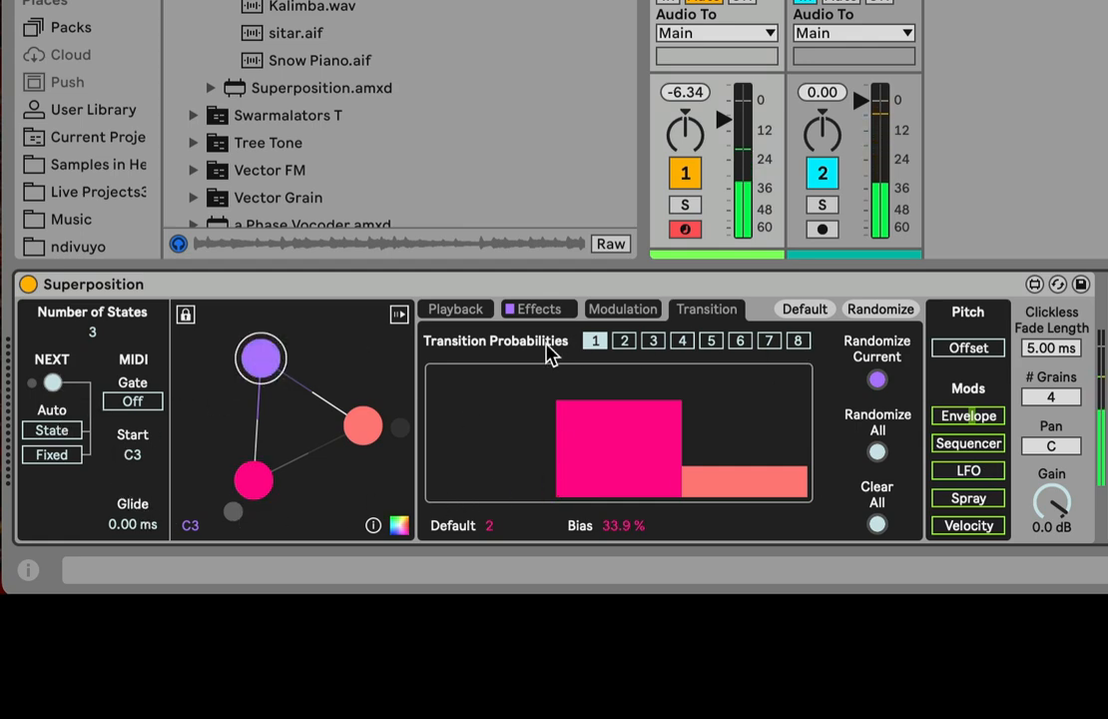
Visit each state's playback settings and reset the purple state's playback settings to their defaults
click(465, 316)
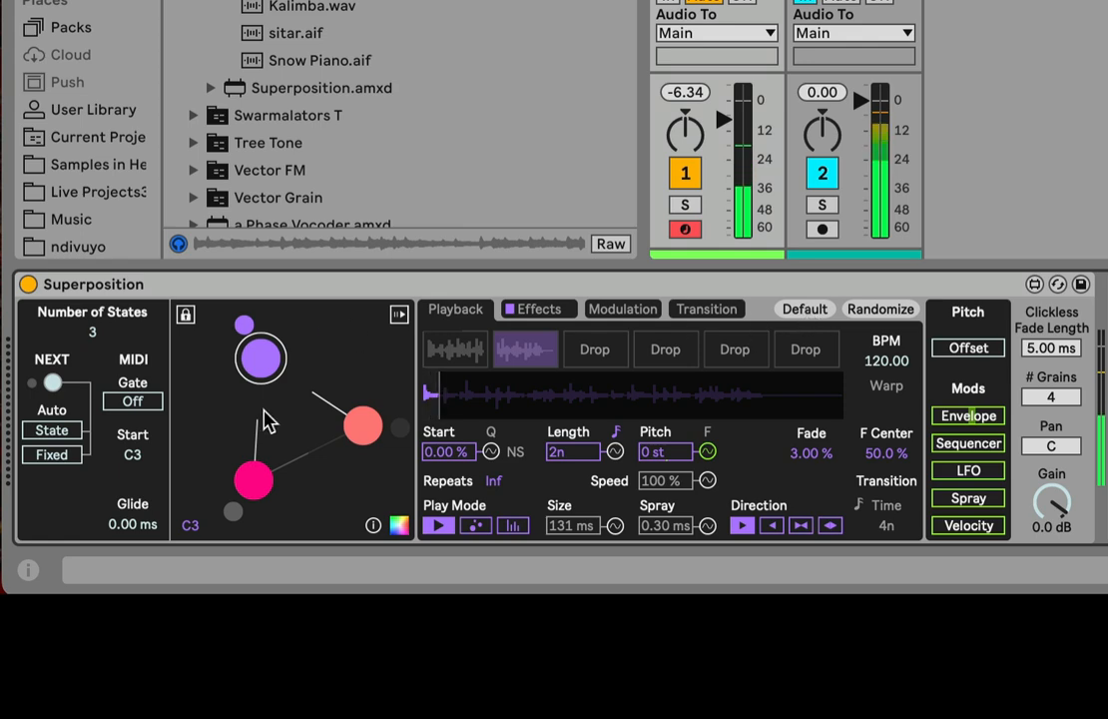
click(365, 423)
click(250, 470)
click(256, 361)
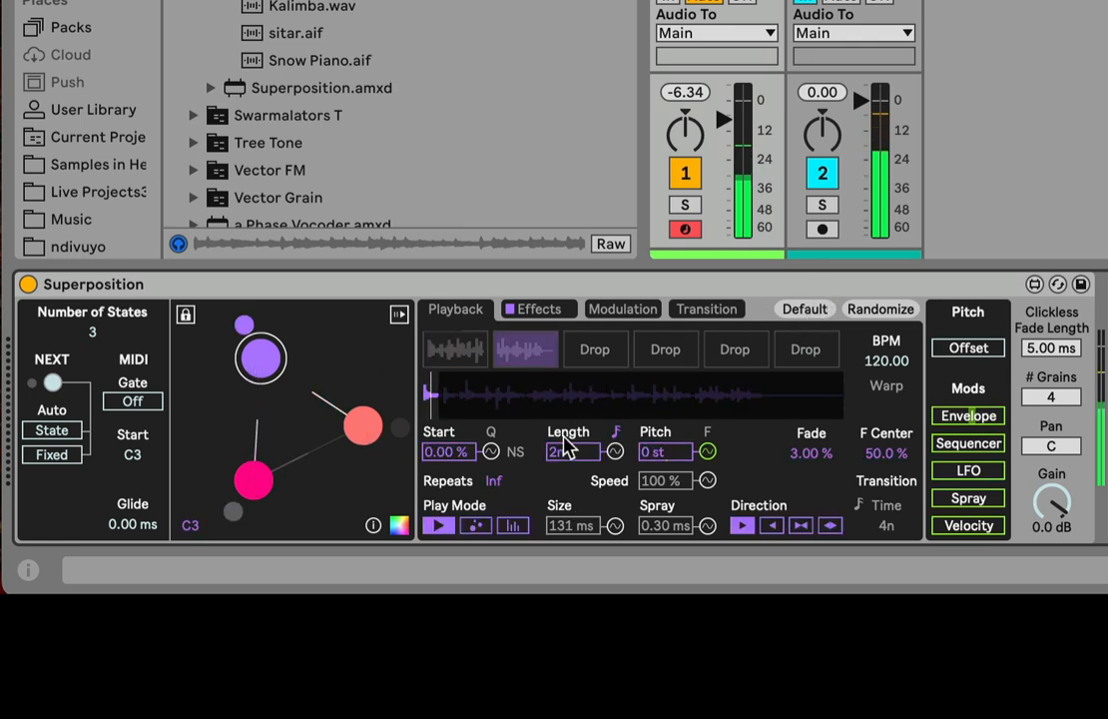
click(817, 311)
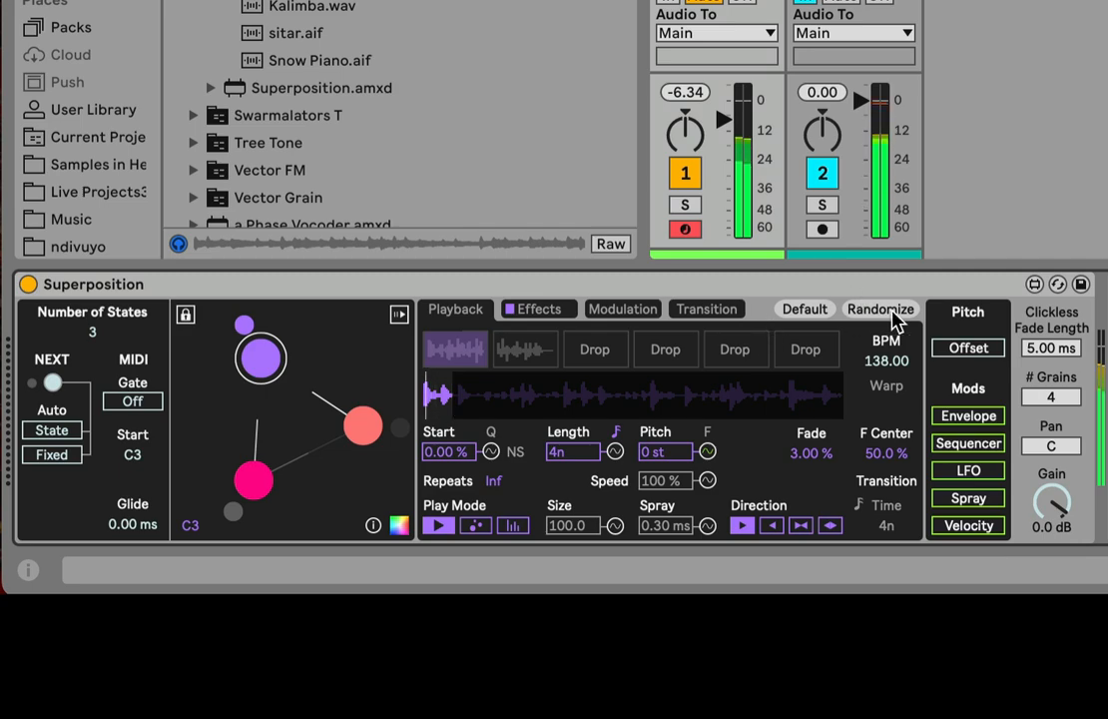
Look through the purple state's effects, transition, modulation and playback settings
click(552, 309)
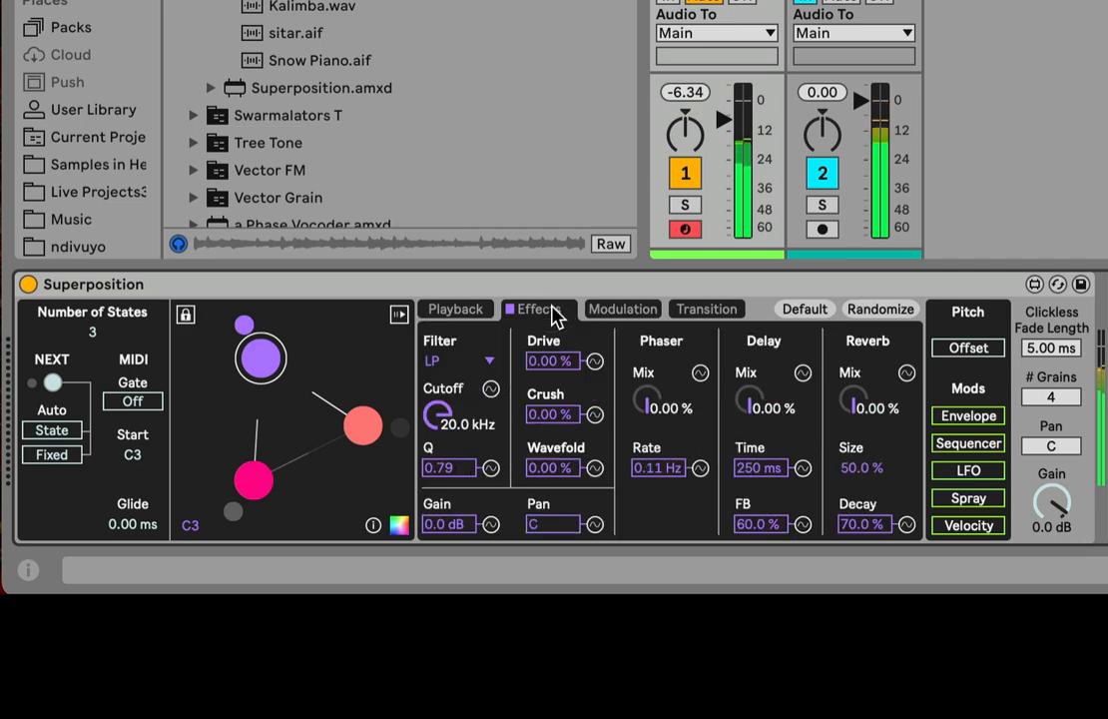
click(697, 311)
click(614, 312)
click(542, 314)
click(468, 313)
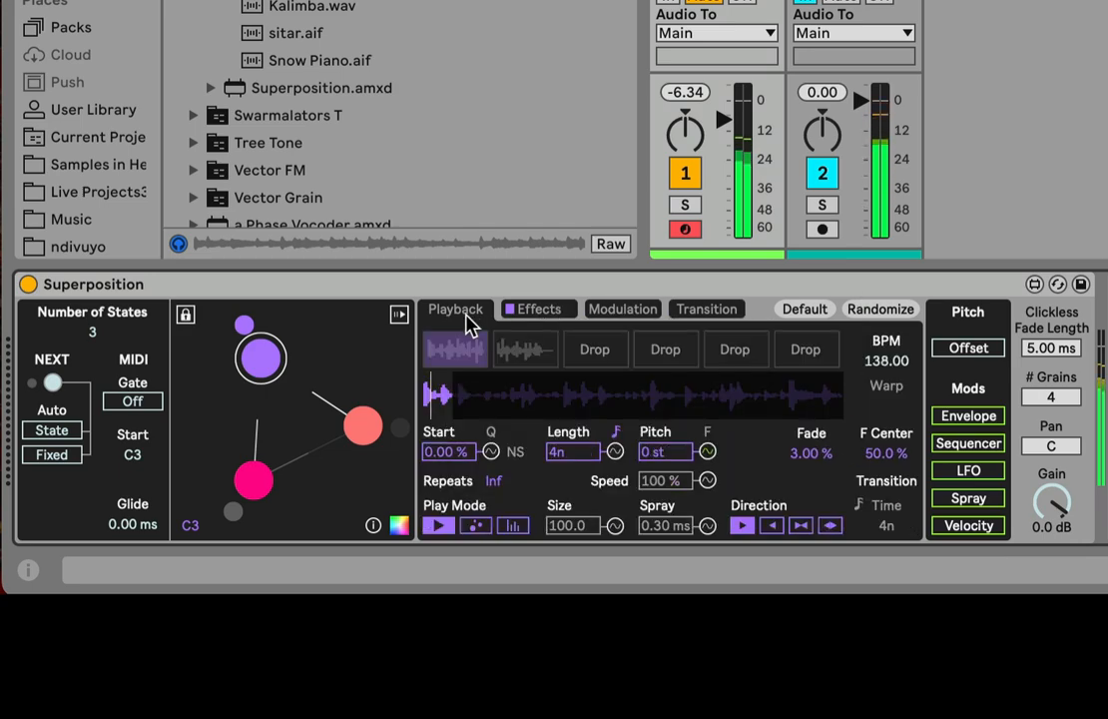
Randomize the purple state's effects several times and reset them to their defaults
click(546, 316)
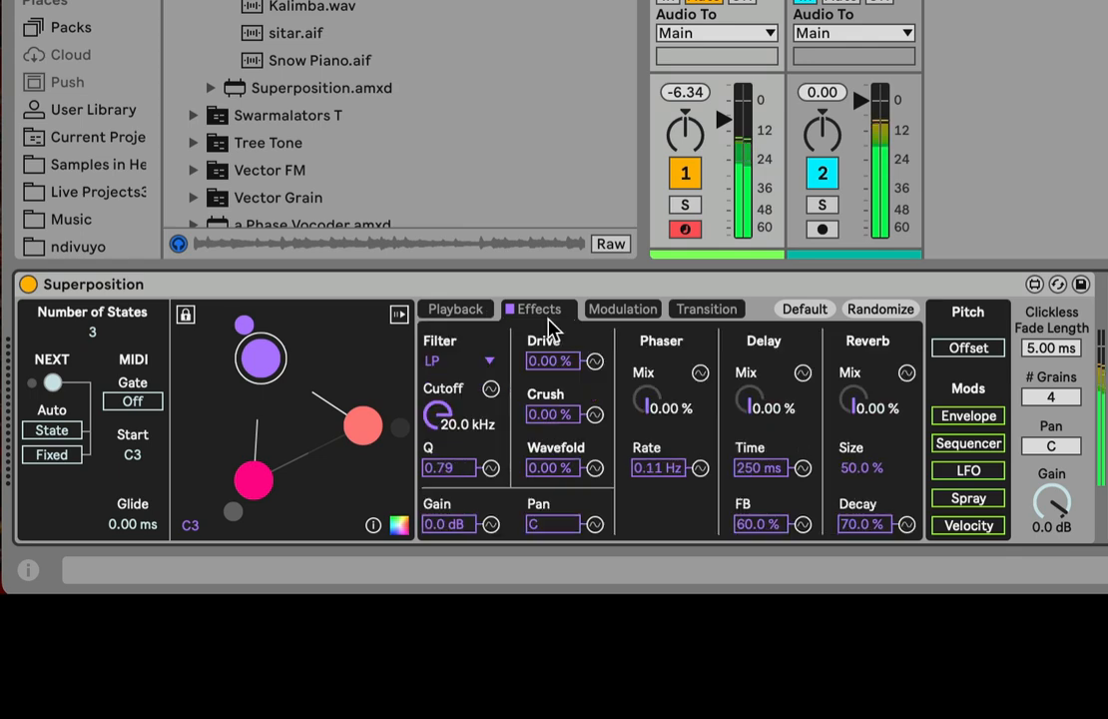
click(882, 311)
click(883, 310)
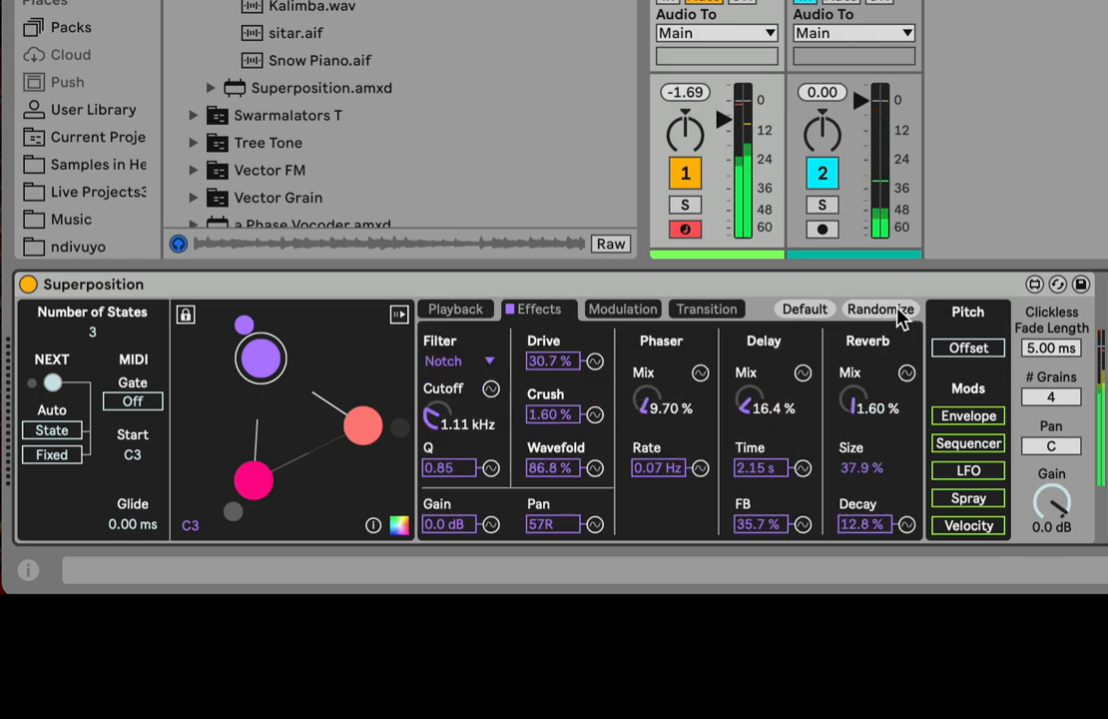
click(898, 312)
click(898, 313)
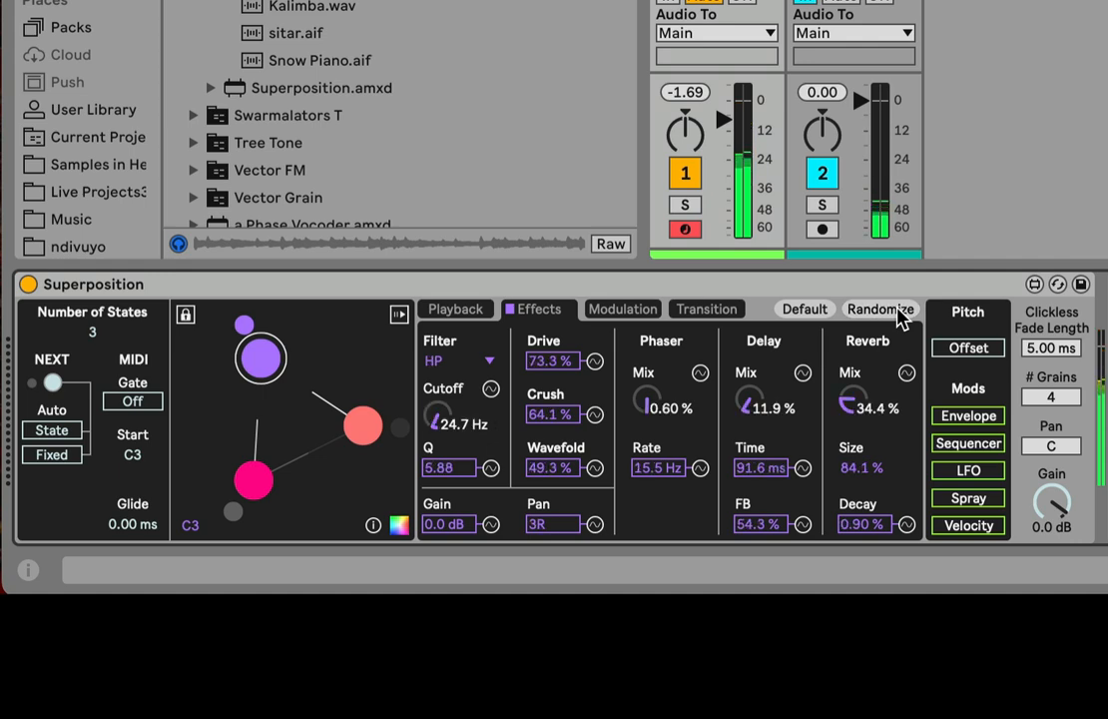
click(817, 313)
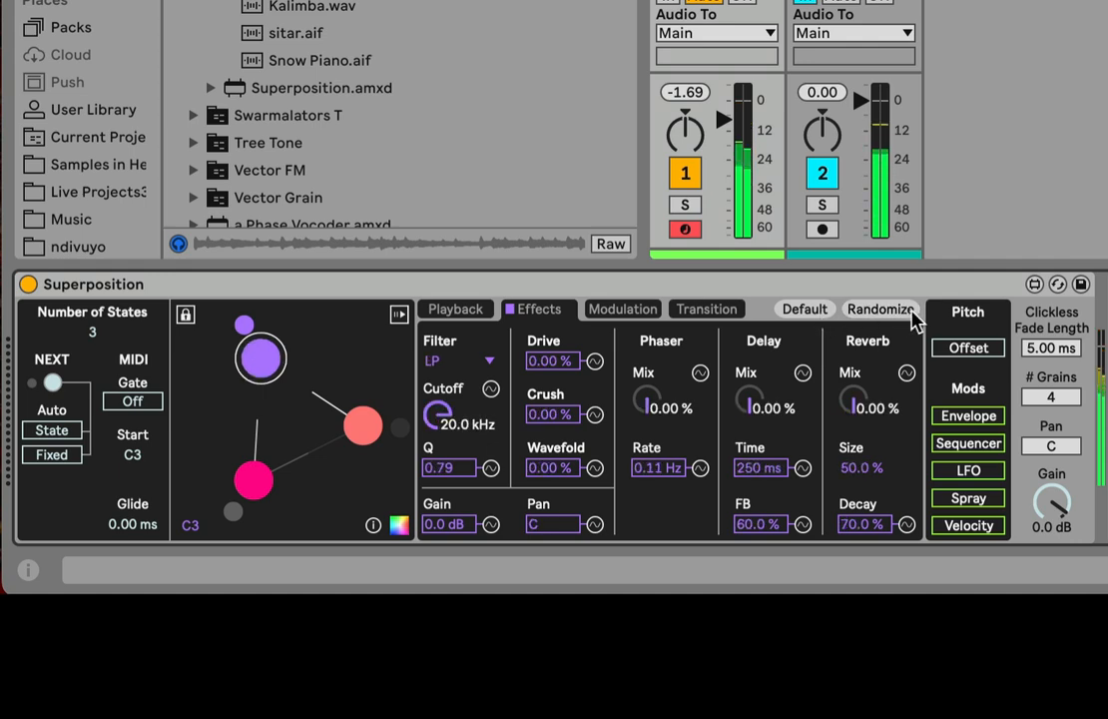
Randomize the purple state's playback settings several times and reset them to their defaults
click(469, 314)
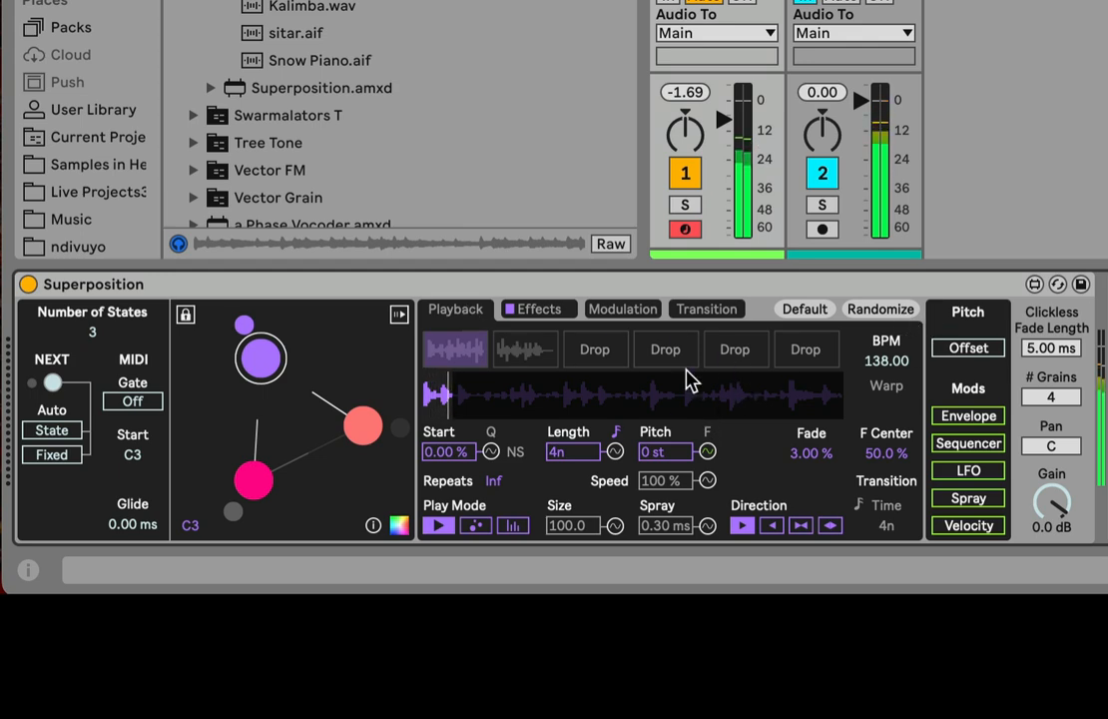
click(884, 312)
click(884, 311)
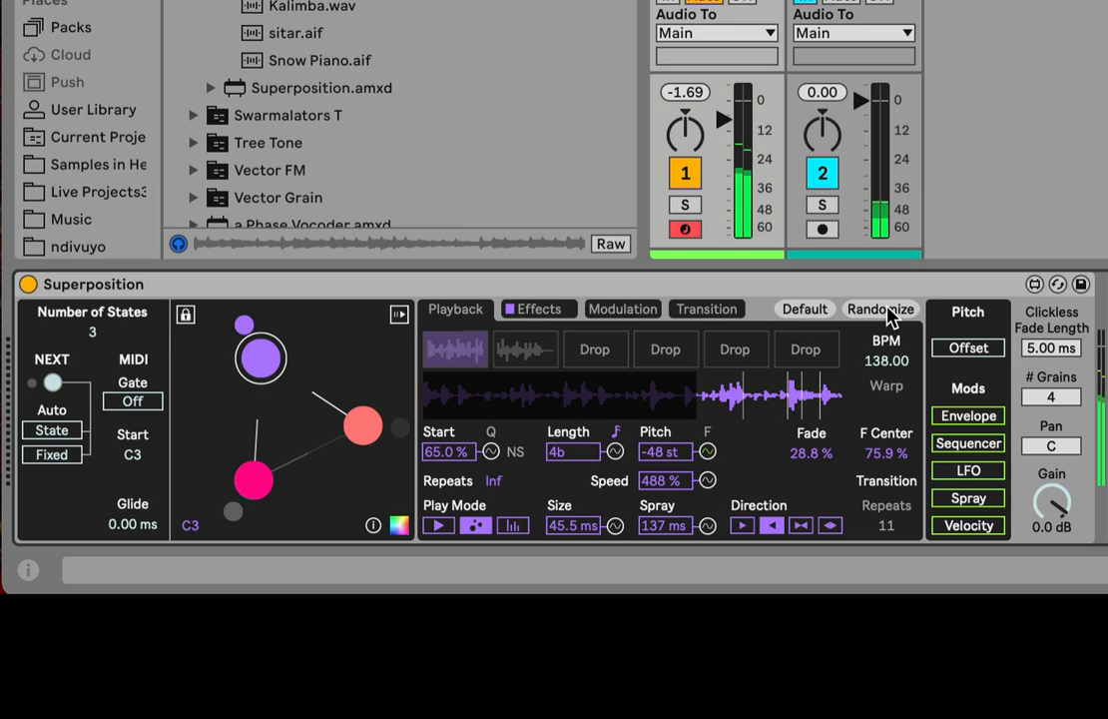
click(884, 311)
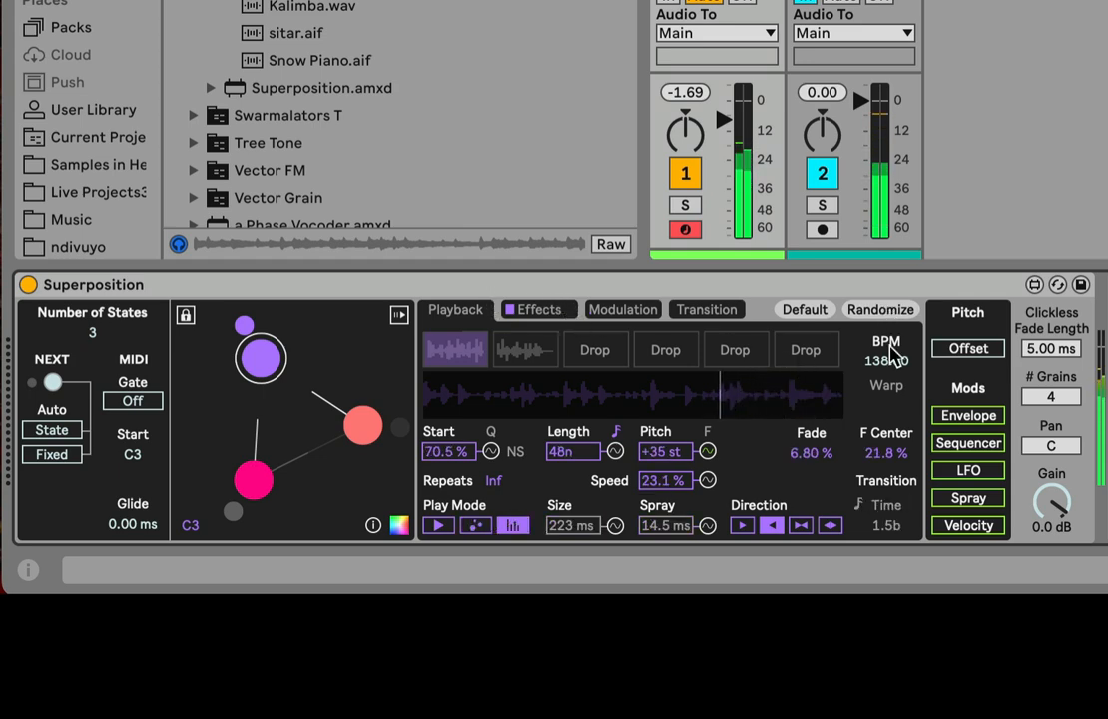
click(821, 311)
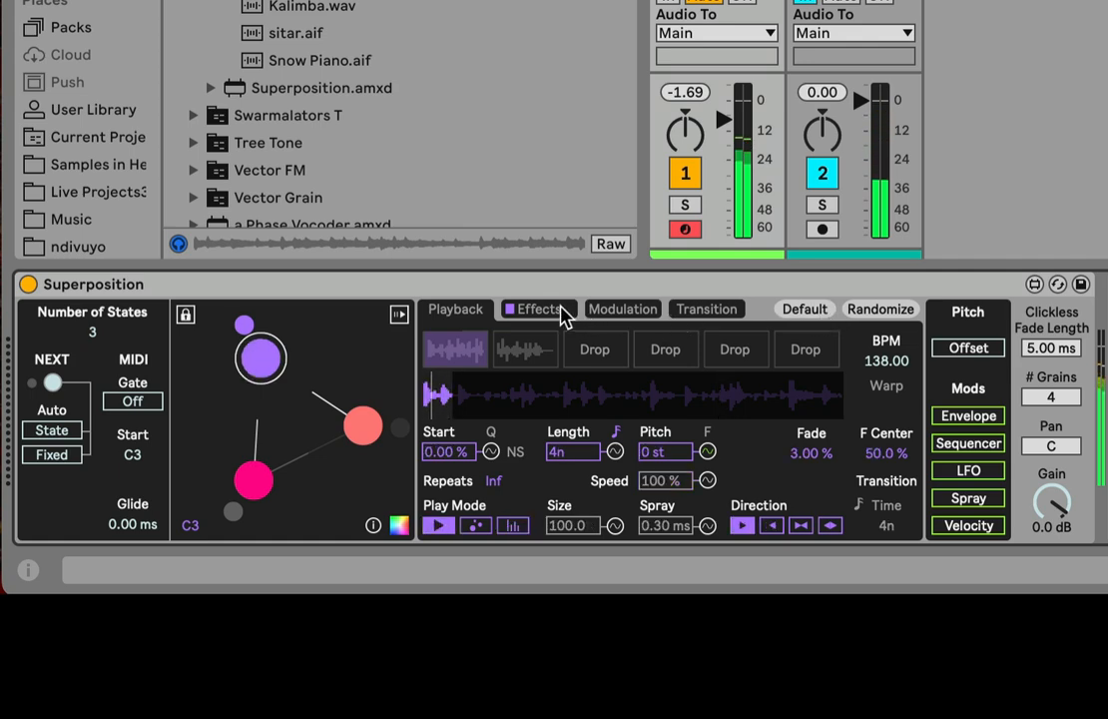
Assign the second loaded sample to the purple state and hide the modulation settings
click(514, 351)
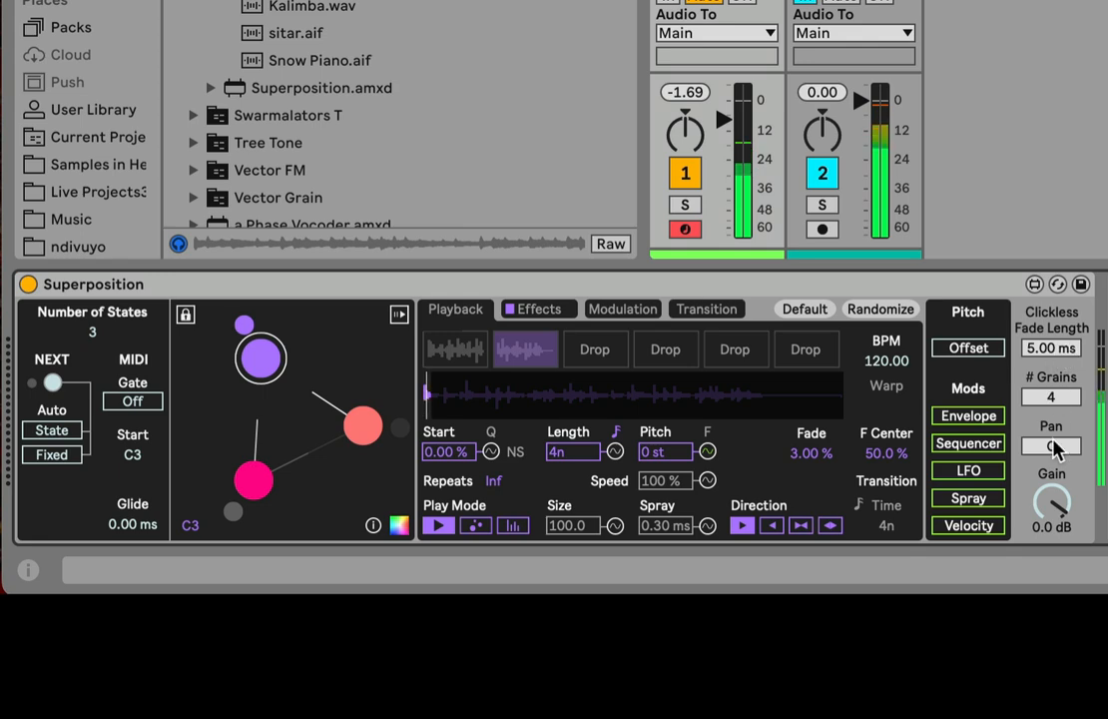
click(615, 453)
click(615, 455)
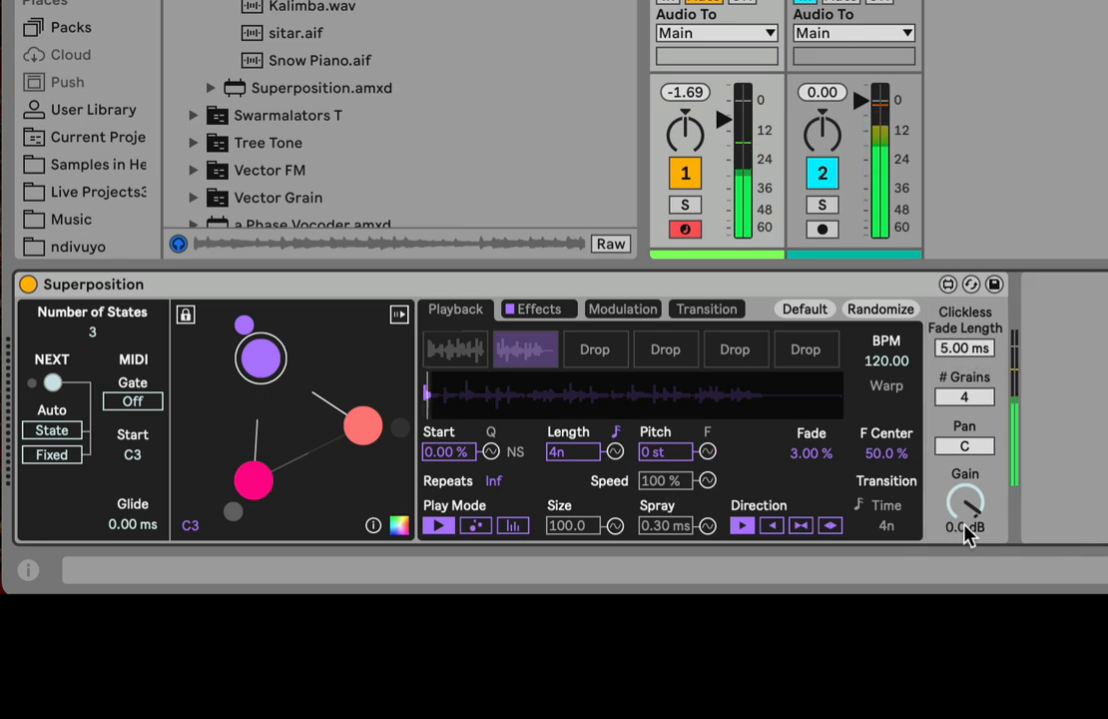
Try the output gain and pan the output to 26R, resetting the pan to center
mouse_move(967, 503)
mouse_down()
mouse_move(967, 569)
mouse_move(967, 504)
mouse_up()
click(965, 447)
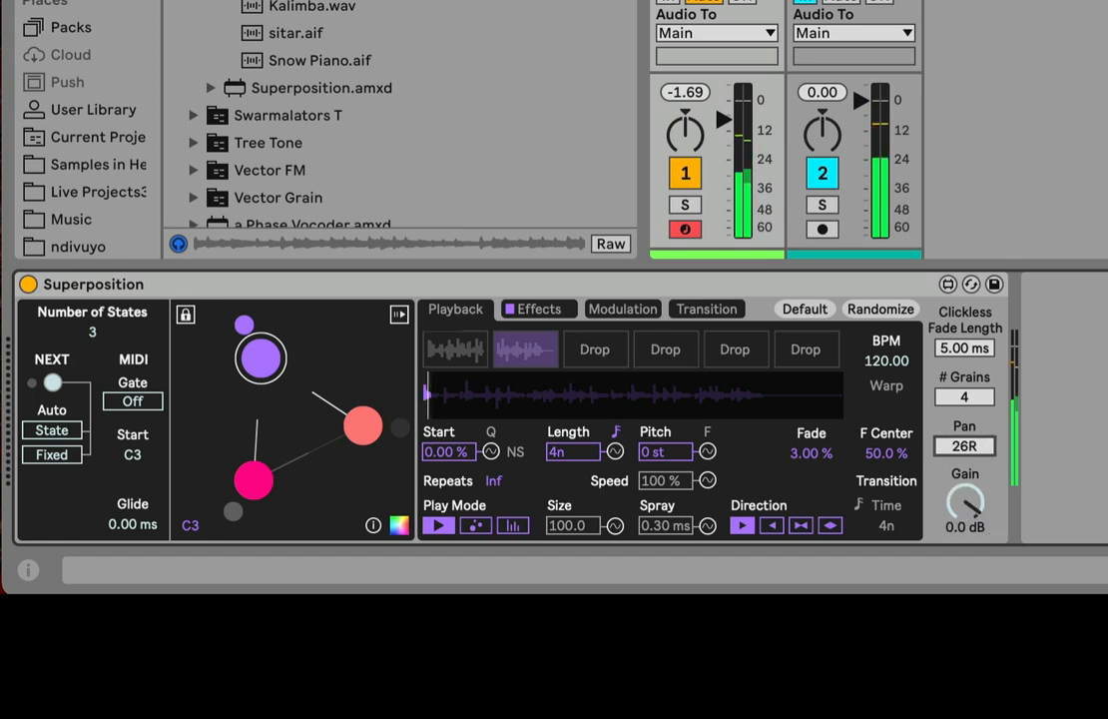
double_click(969, 444)
click(974, 348)
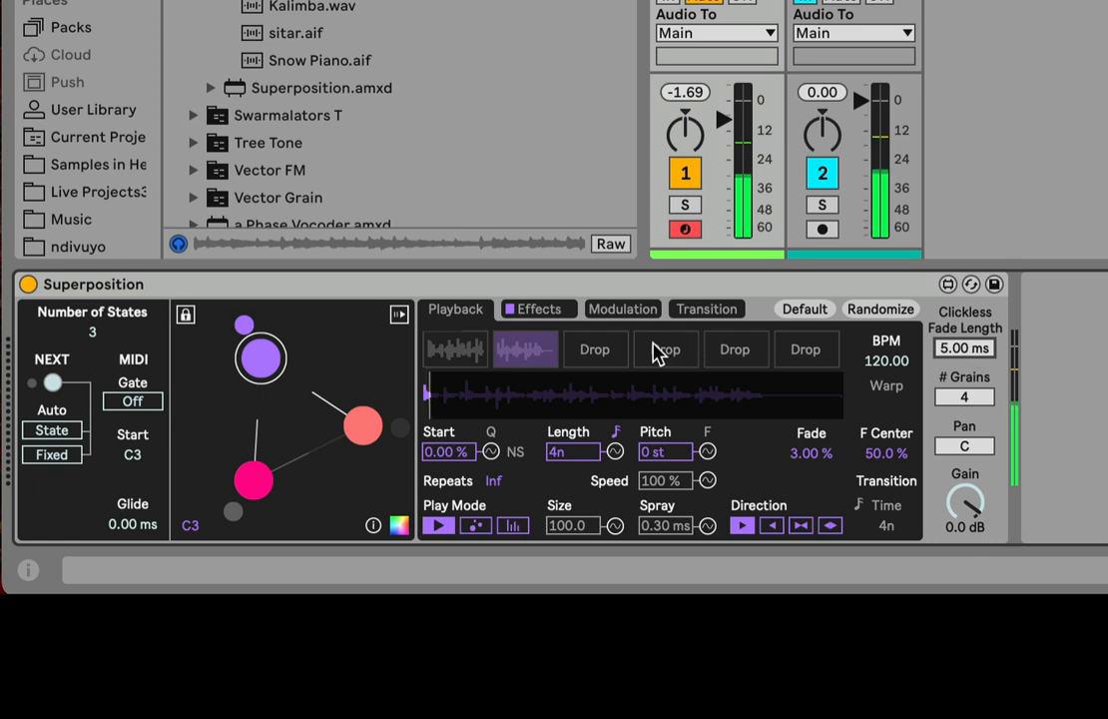
Play the orange and pink states, return to the purple state, and set its playback length to 1b
click(356, 426)
click(242, 481)
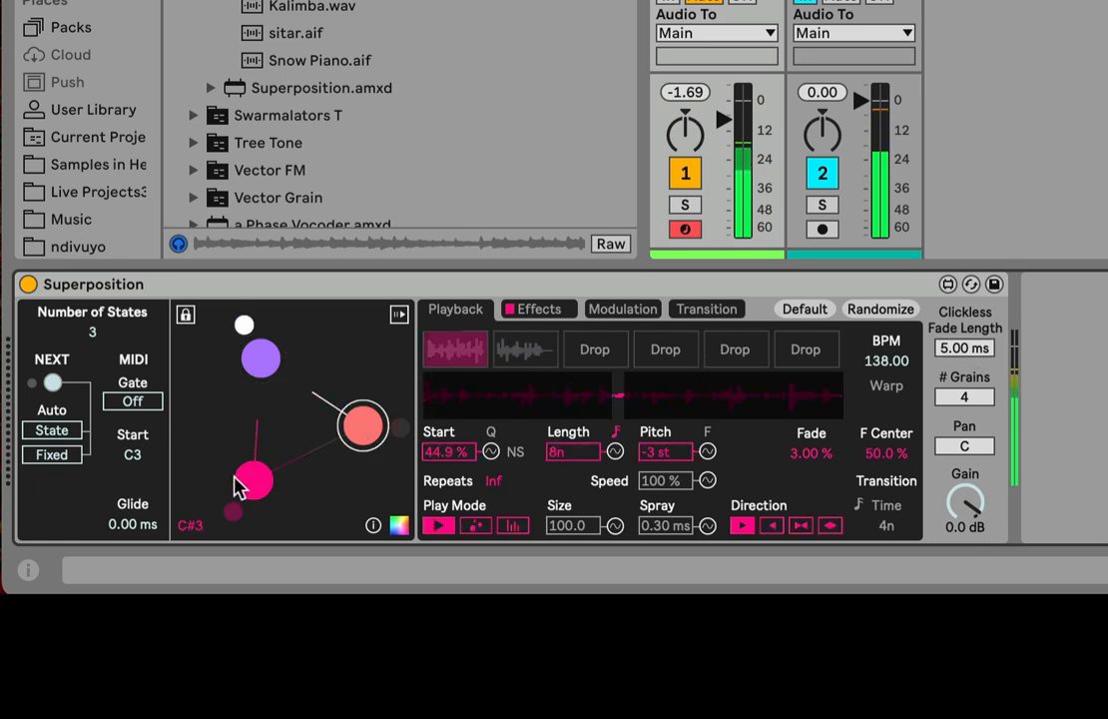
click(256, 368)
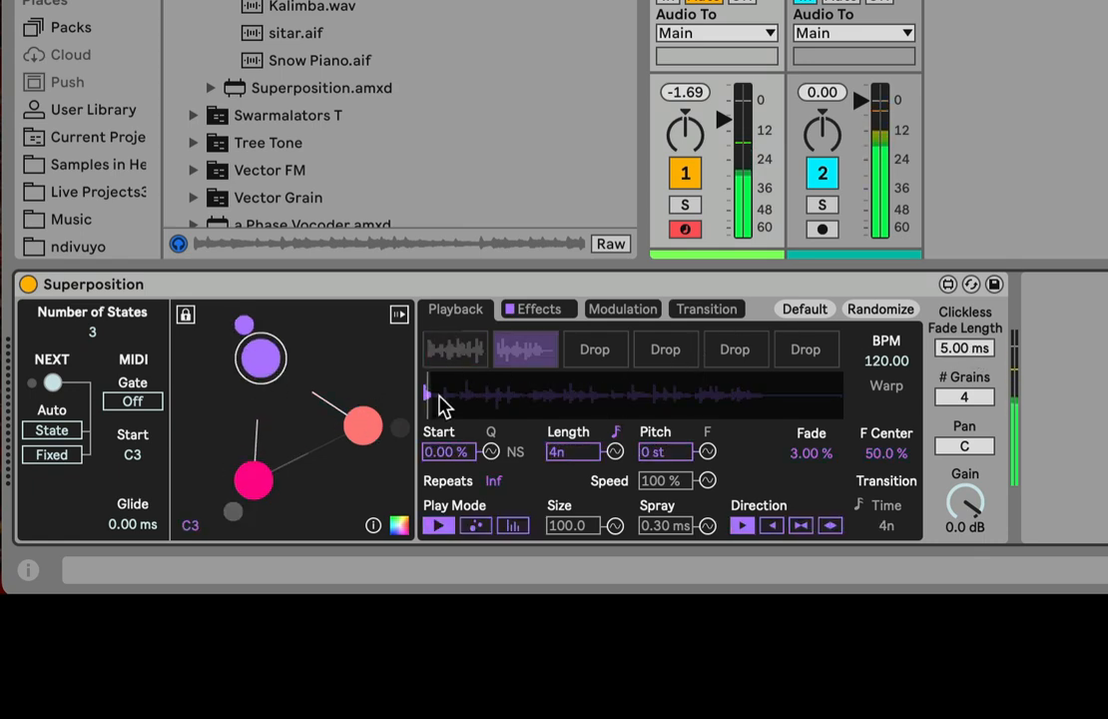
drag(573, 448, 573, 439)
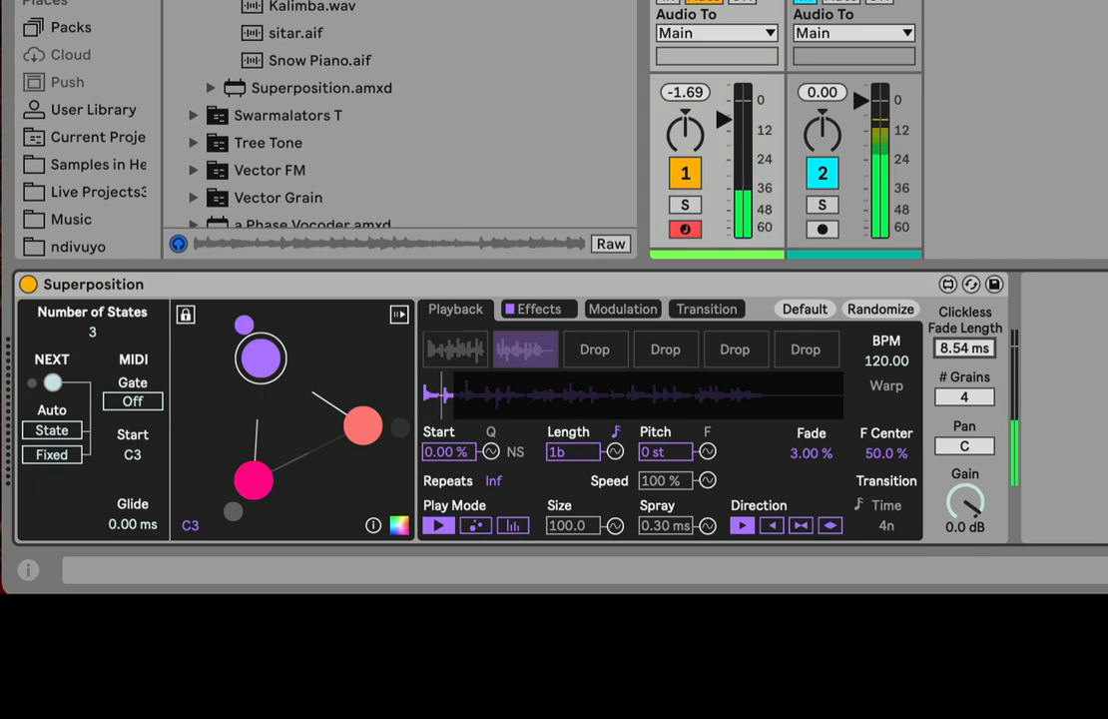
Try a clickless fade length of 16.8 ms, reset it to 5.00 ms, and turn down track 1's volume
drag(964, 349, 964, 327)
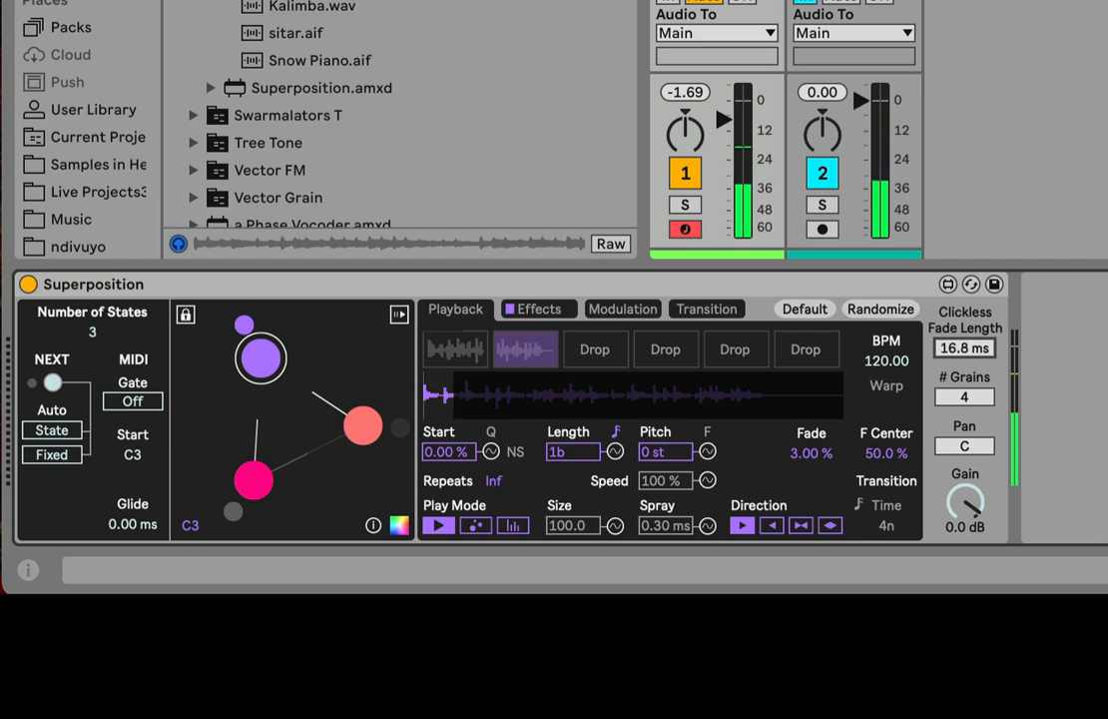
double_click(978, 346)
drag(725, 120, 725, 180)
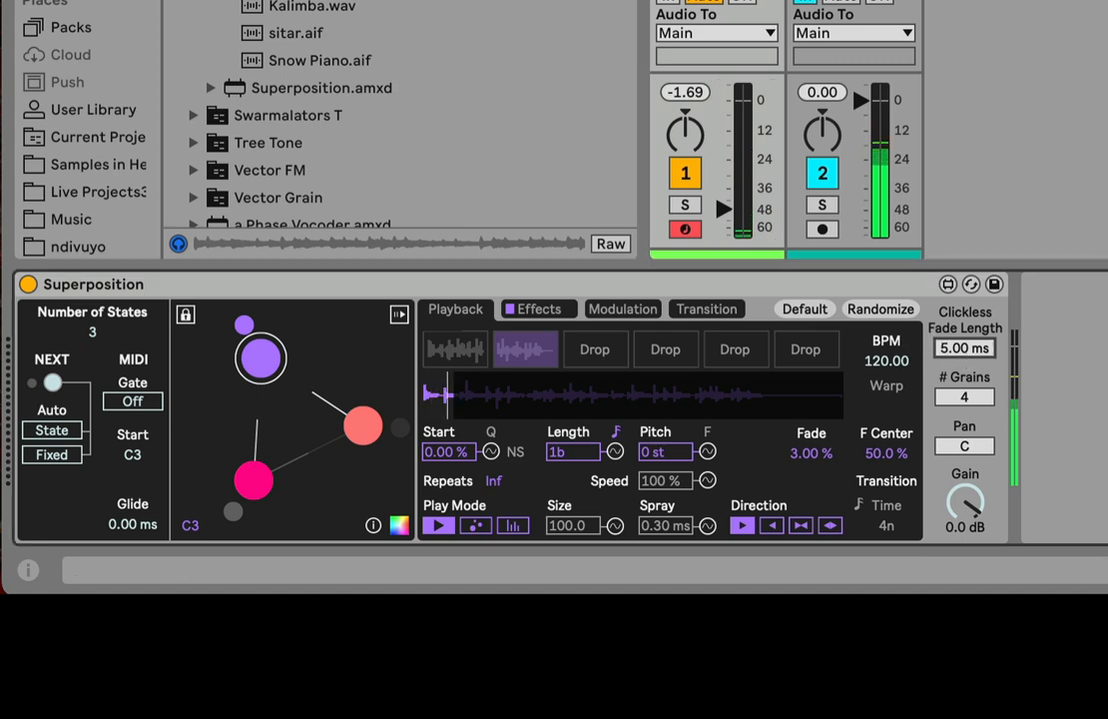
double_click(971, 349)
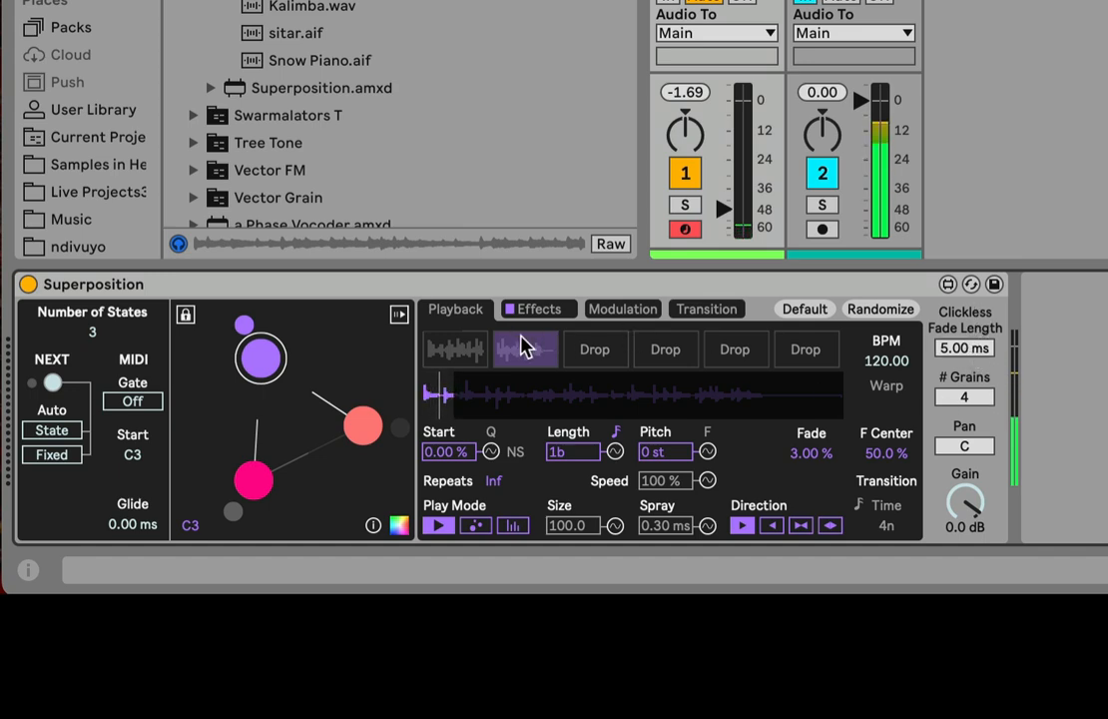
Switch the purple state to granular playback with 362 % speed, a 2b length and a 694 ms grain size
click(964, 397)
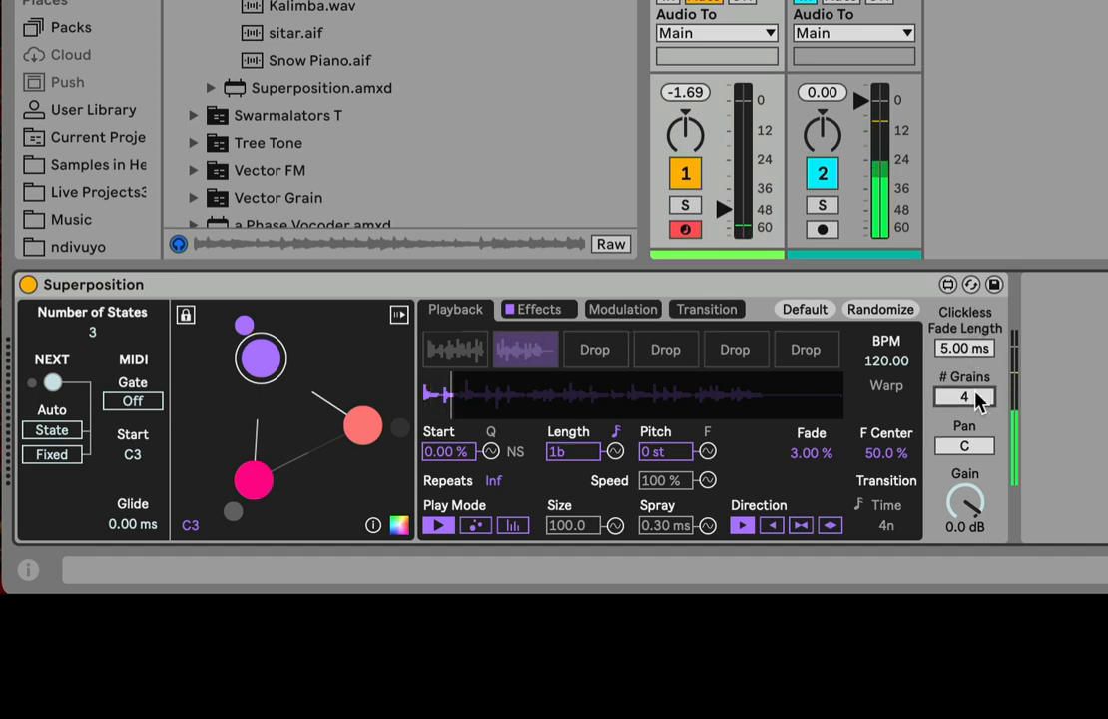
click(475, 525)
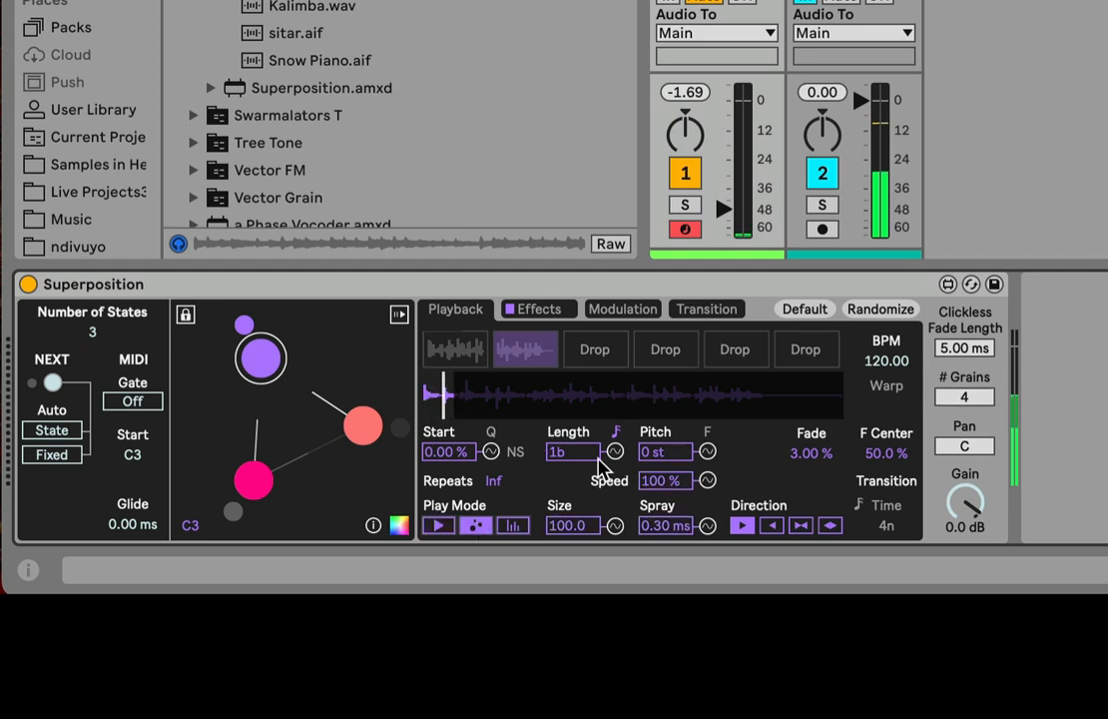
drag(688, 480, 688, 415)
drag(585, 453, 584, 532)
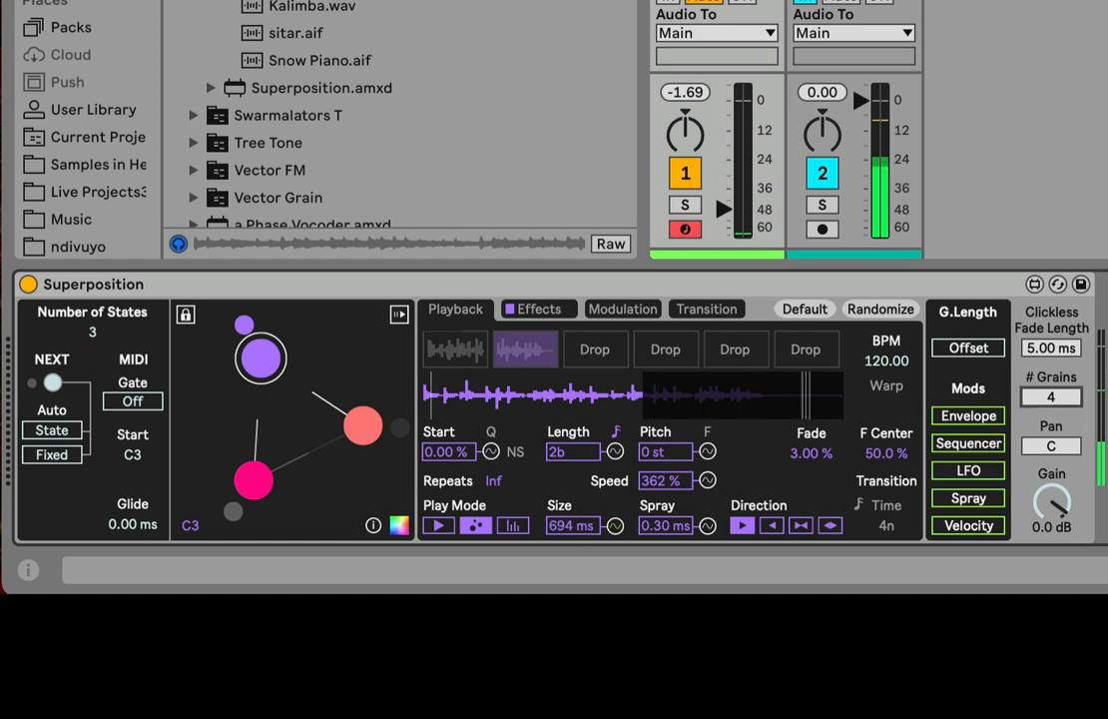
Set the number of grains to 3, view the purple state's effects settings, and return to its playback settings
mouse_move(1050, 397)
mouse_down()
mouse_move(1055, 410)
mouse_move(1055, 384)
mouse_move(1055, 409)
mouse_up()
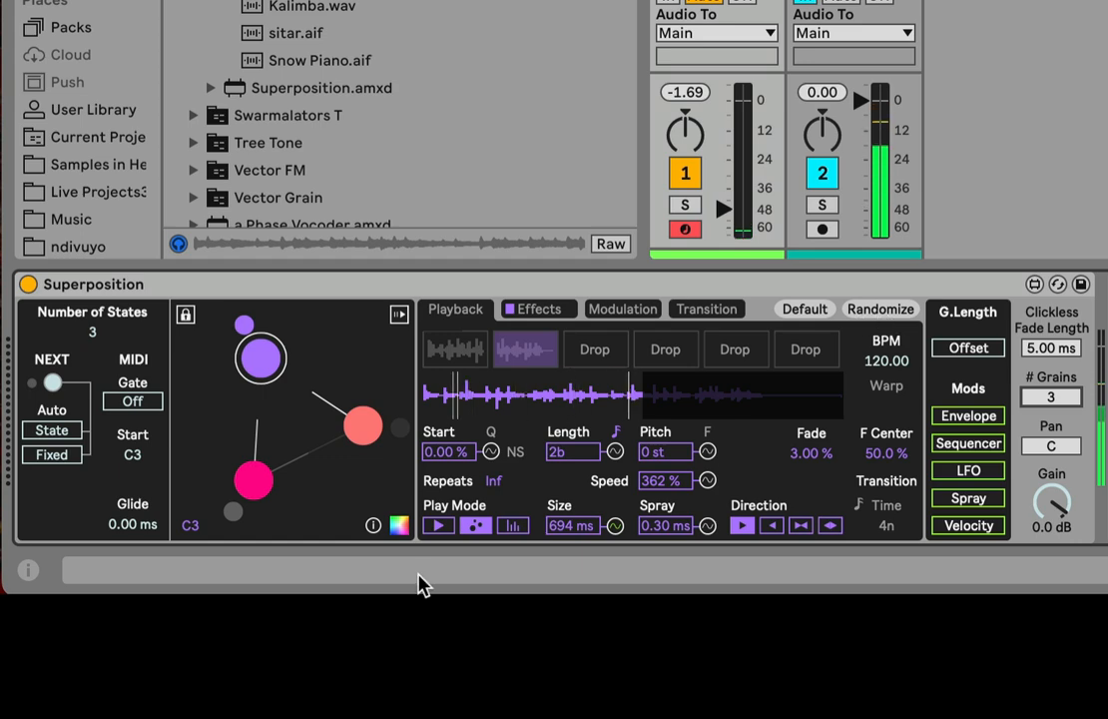
click(512, 317)
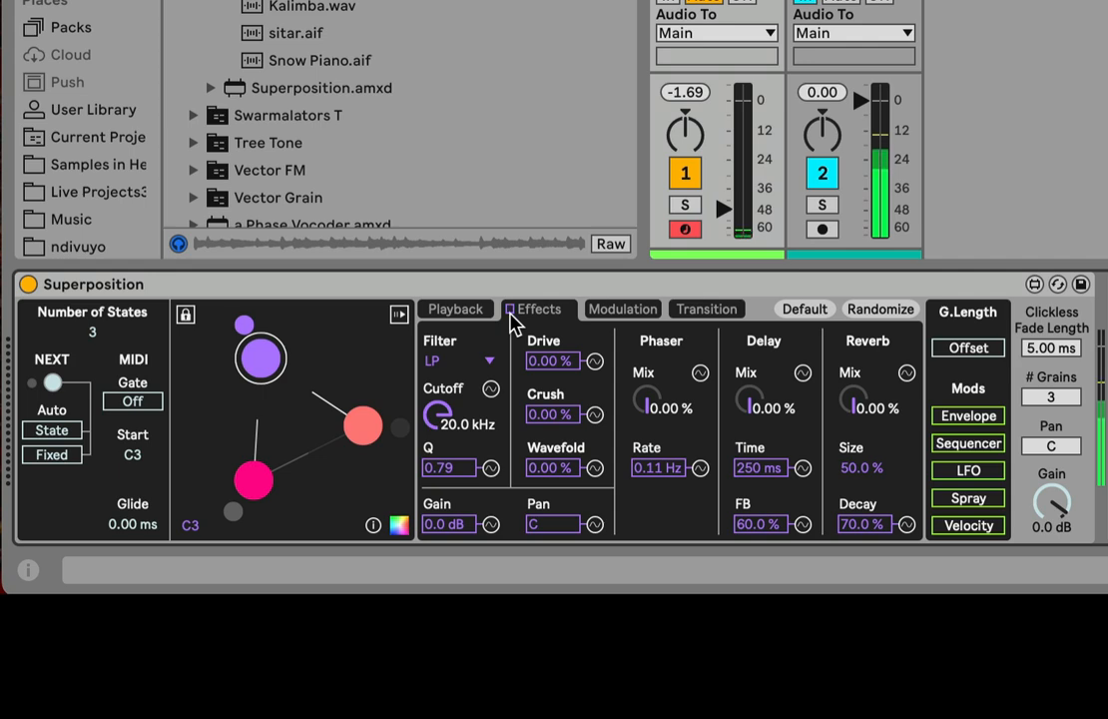
click(490, 315)
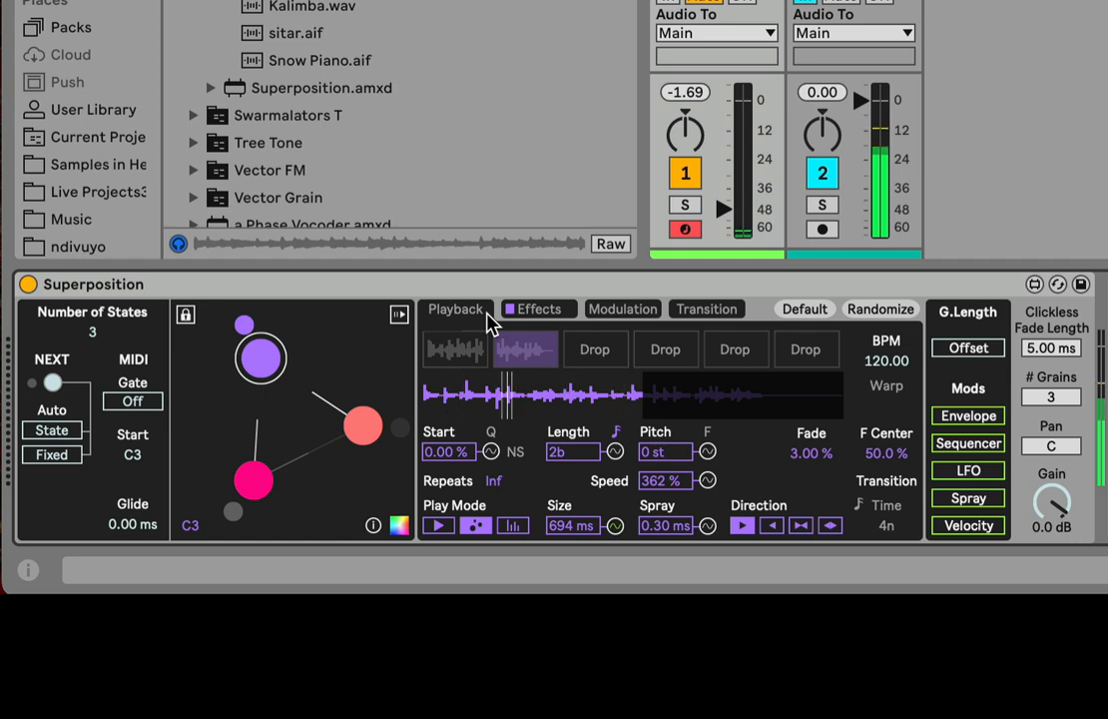
Find the Superposition presets in the browser and load the Auto Jungle preset on the track
click(211, 2)
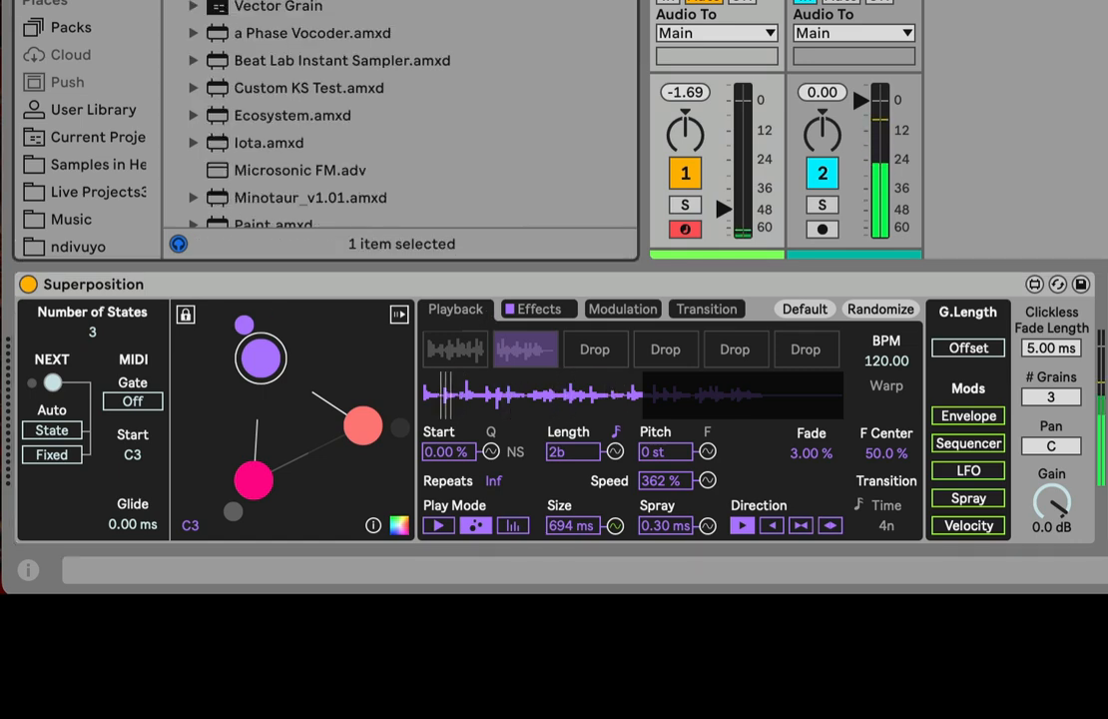
click(211, 2)
double_click(310, 2)
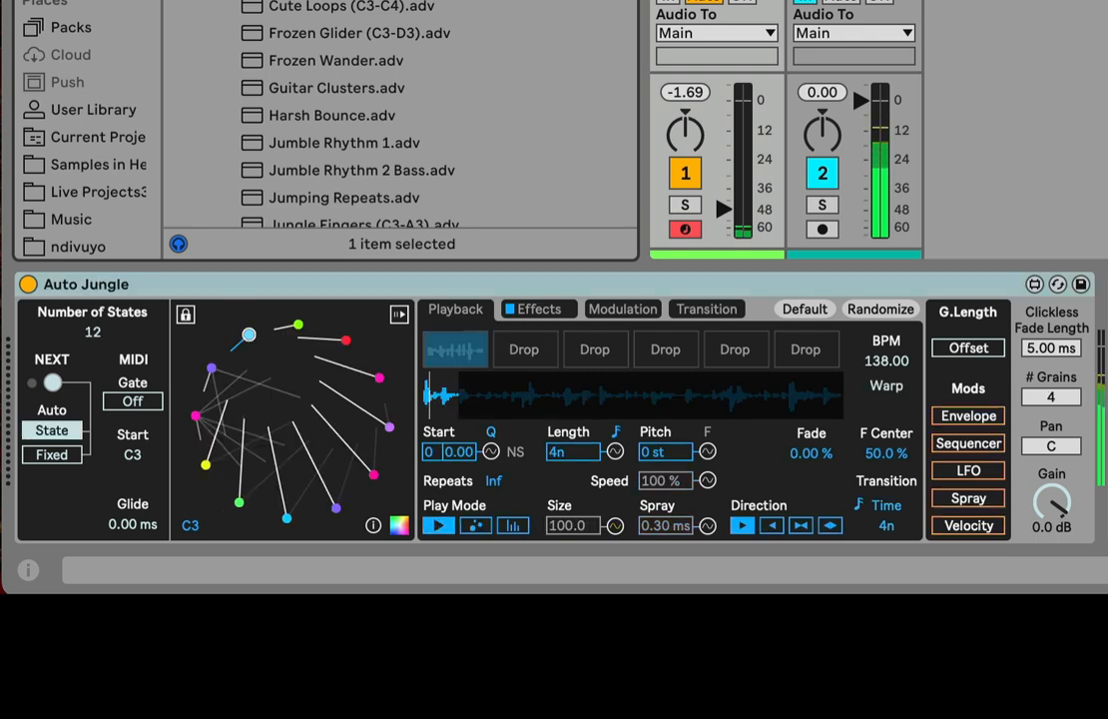
Raise track 1's volume to 1.4 dB to audition the Auto Jungle preset, turn it back down, and select the device
drag(724, 209, 727, 100)
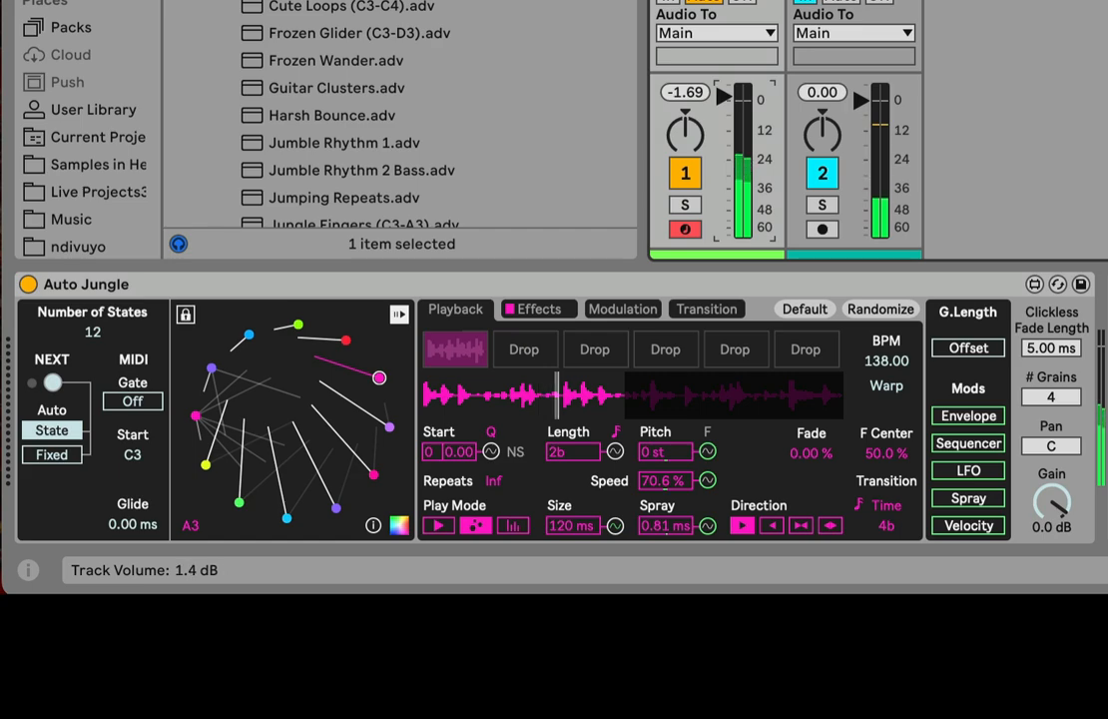
drag(722, 95, 723, 233)
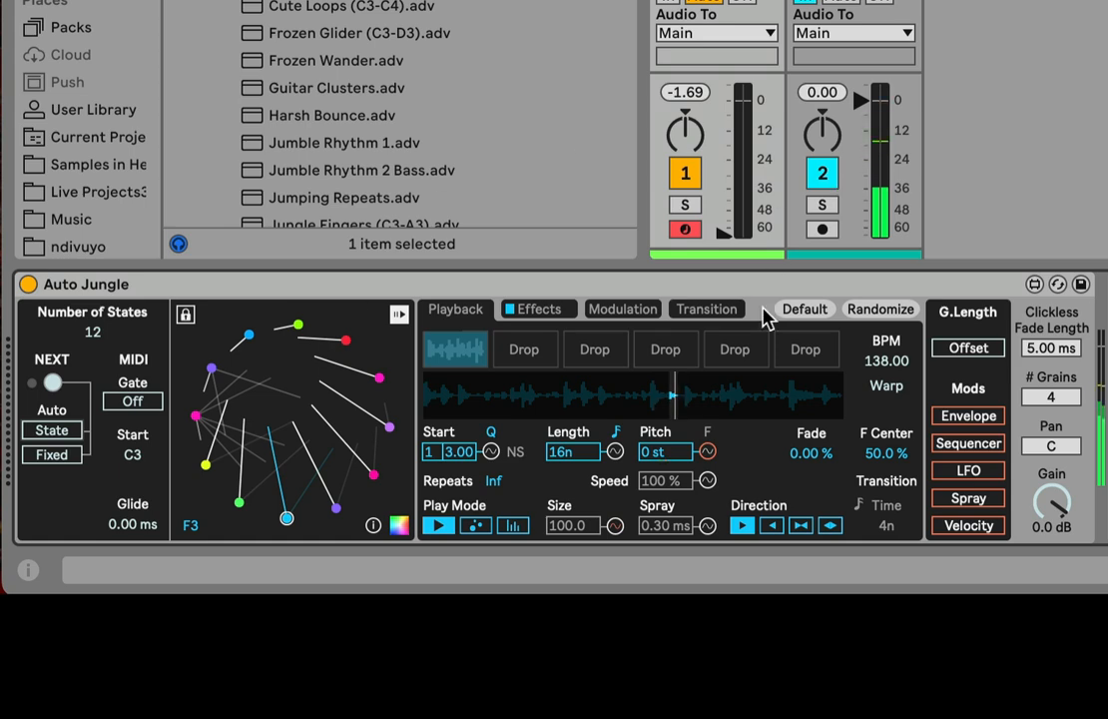
click(728, 301)
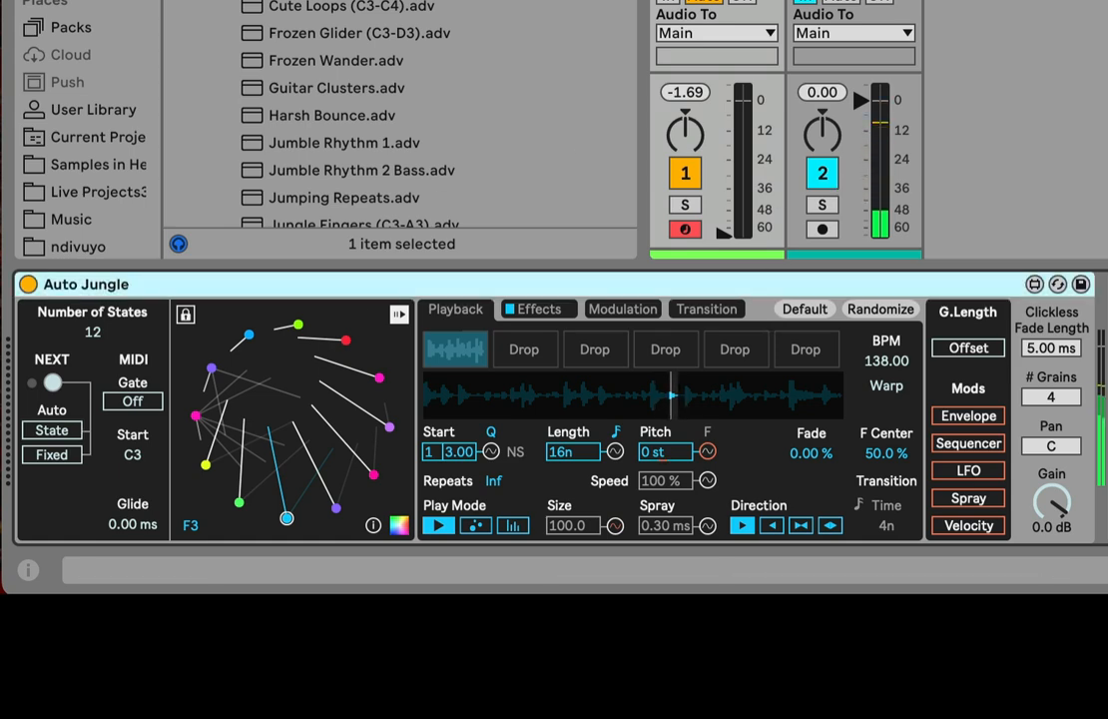